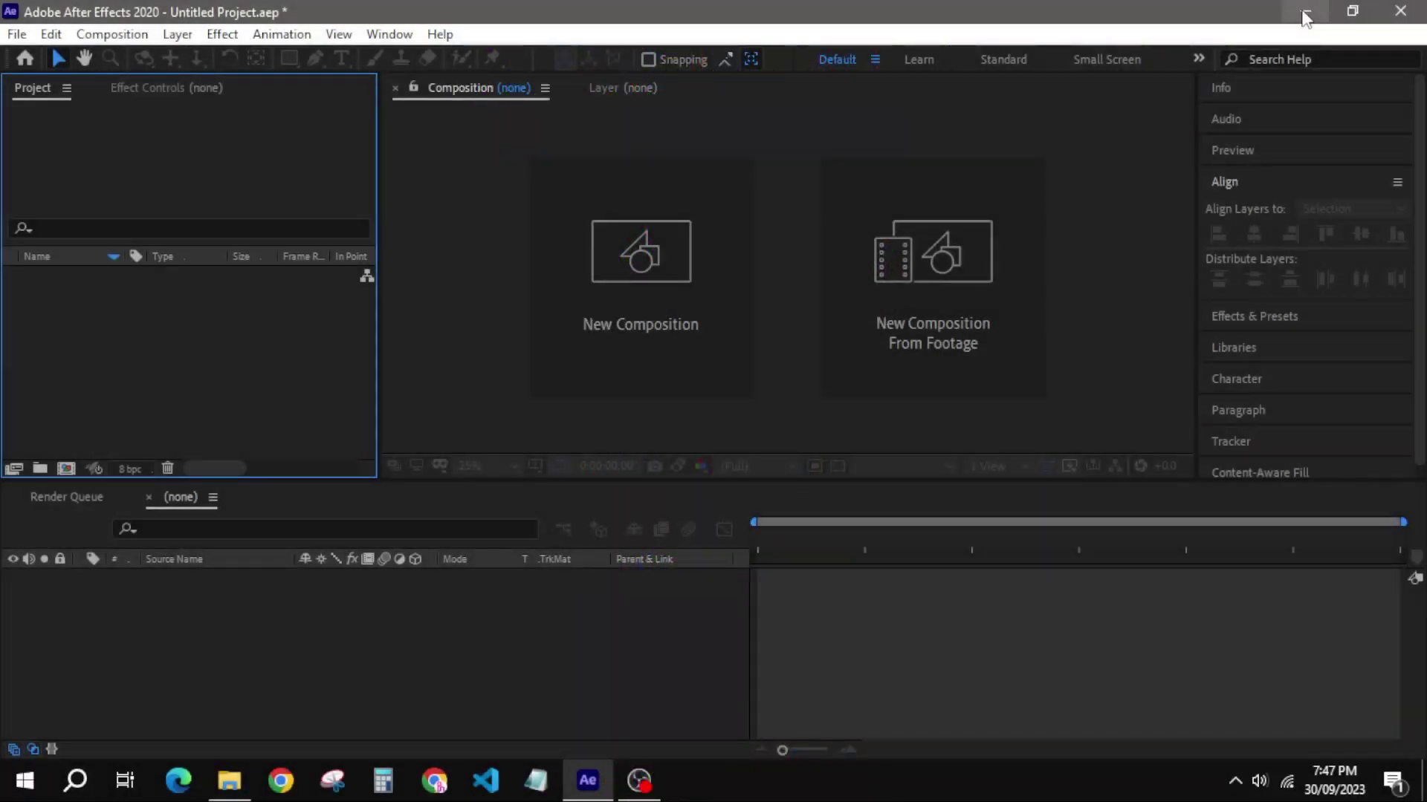
# Create a 1920x1080, 30-second composition named Text and start typing the word LIQUID
pyautogui.rightClick(296, 375)
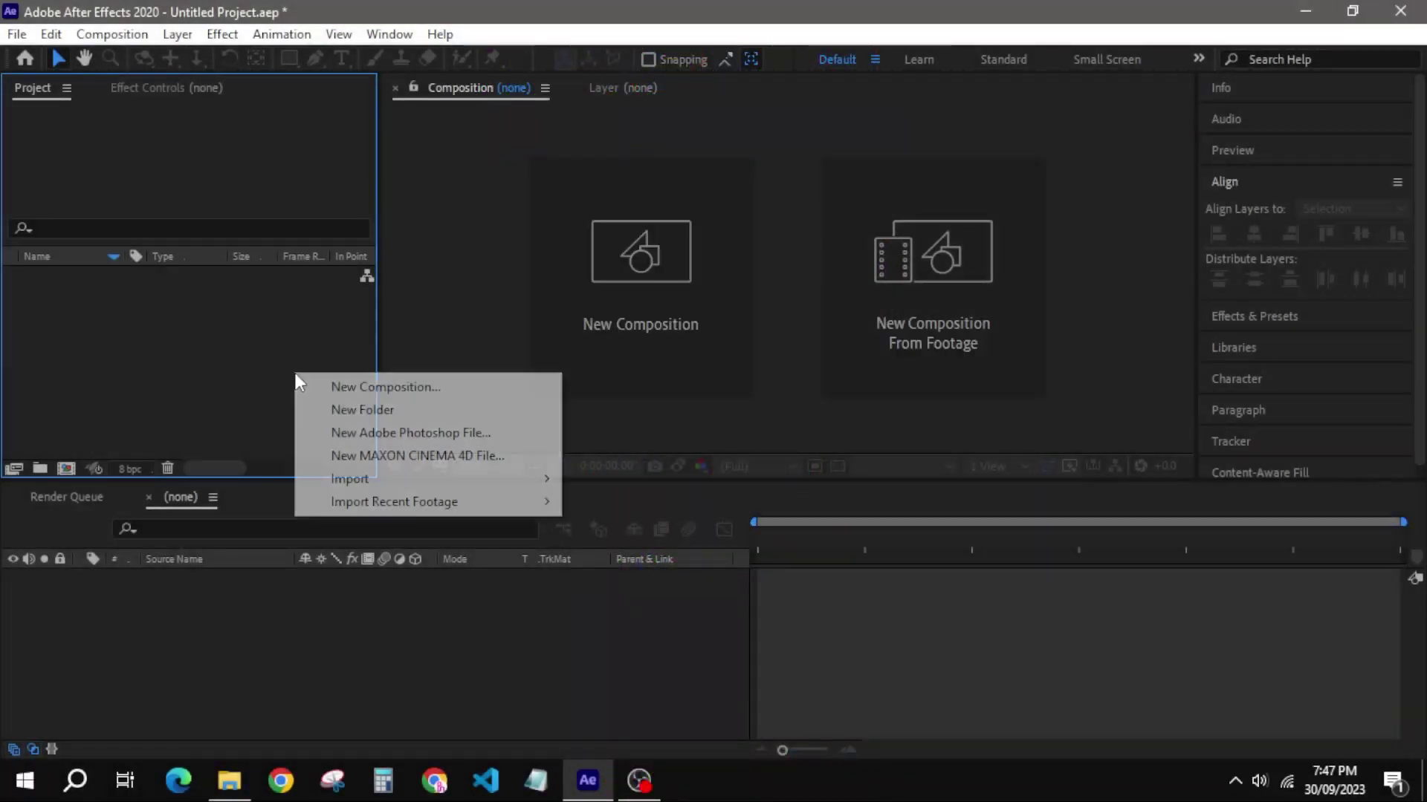
pyautogui.click(345, 390)
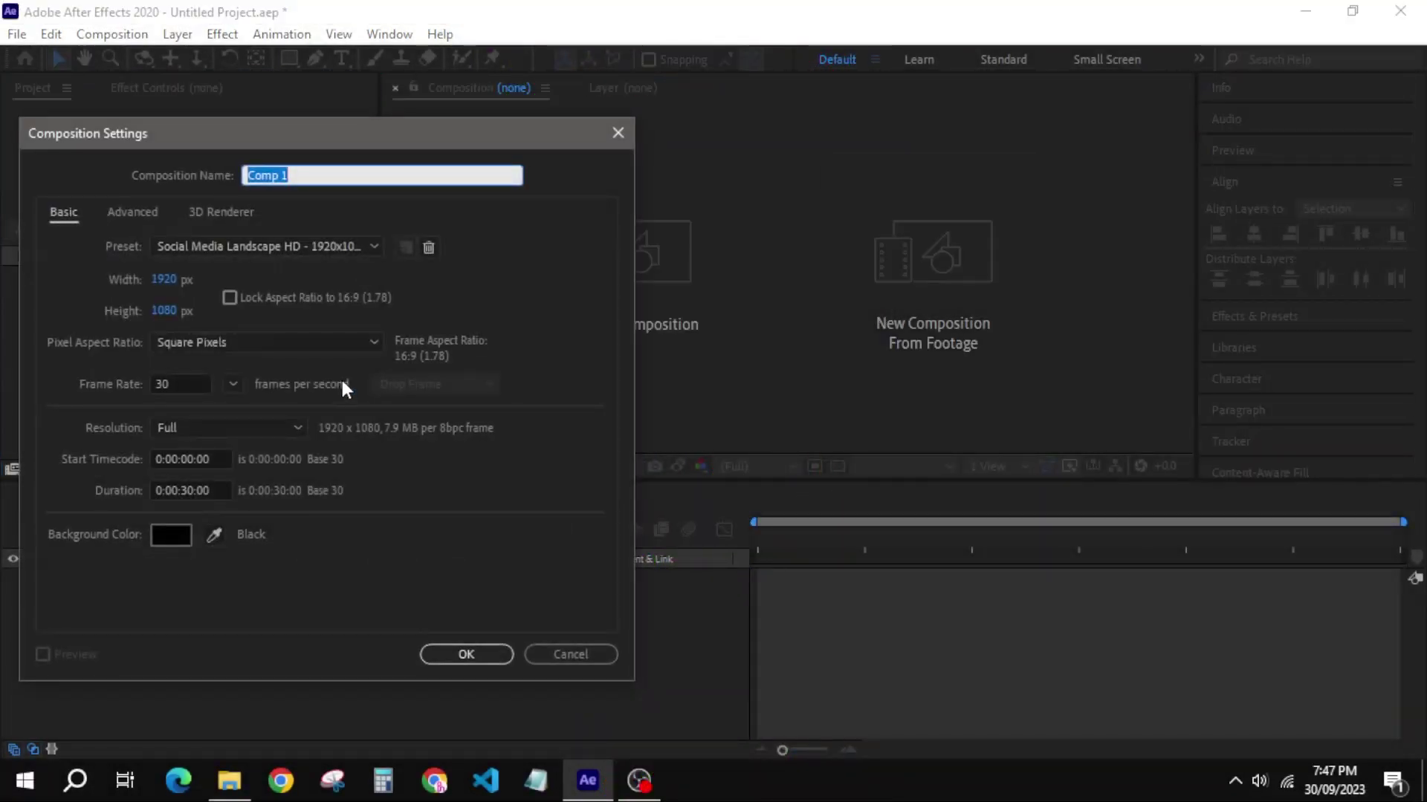
pyautogui.write('Text')
pyautogui.click(466, 655)
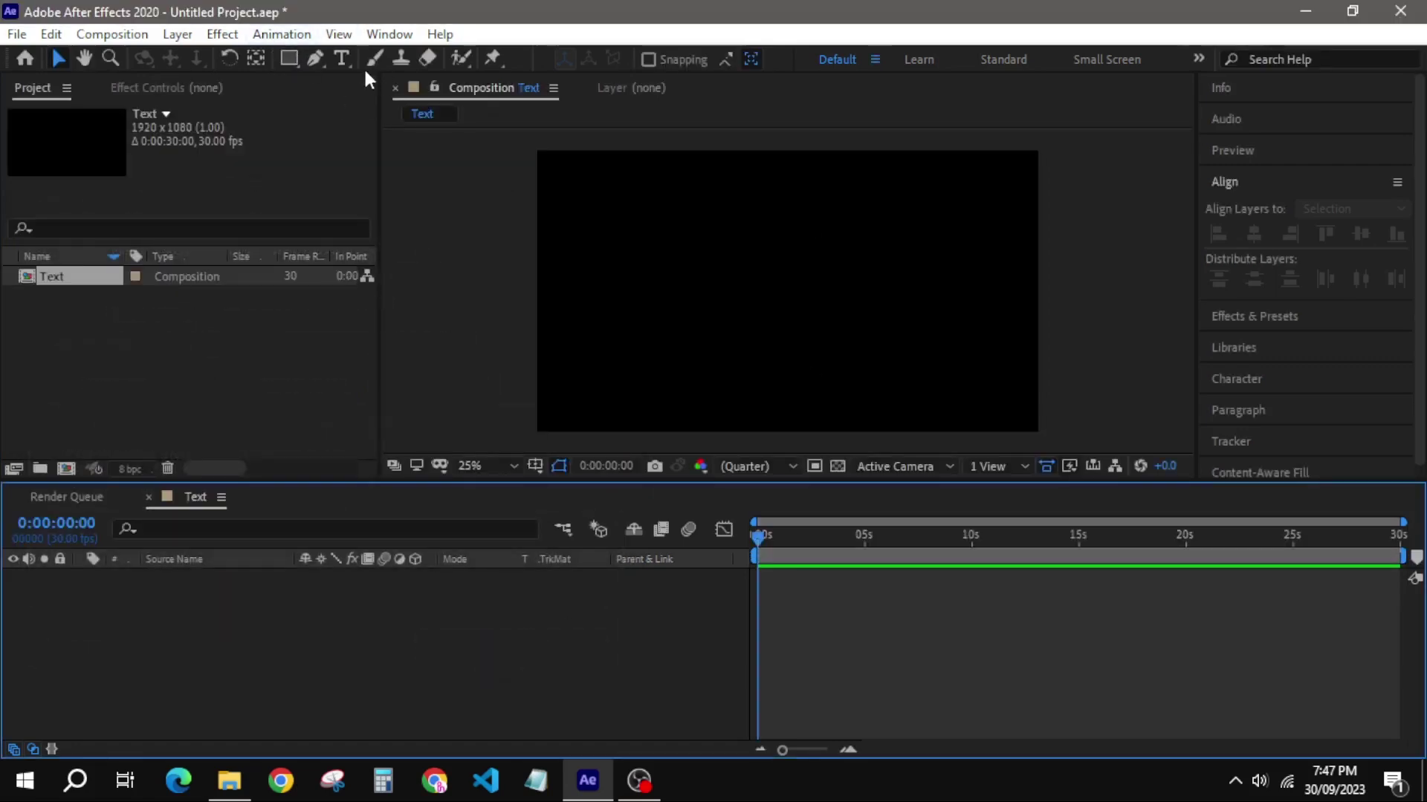
pyautogui.click(341, 59)
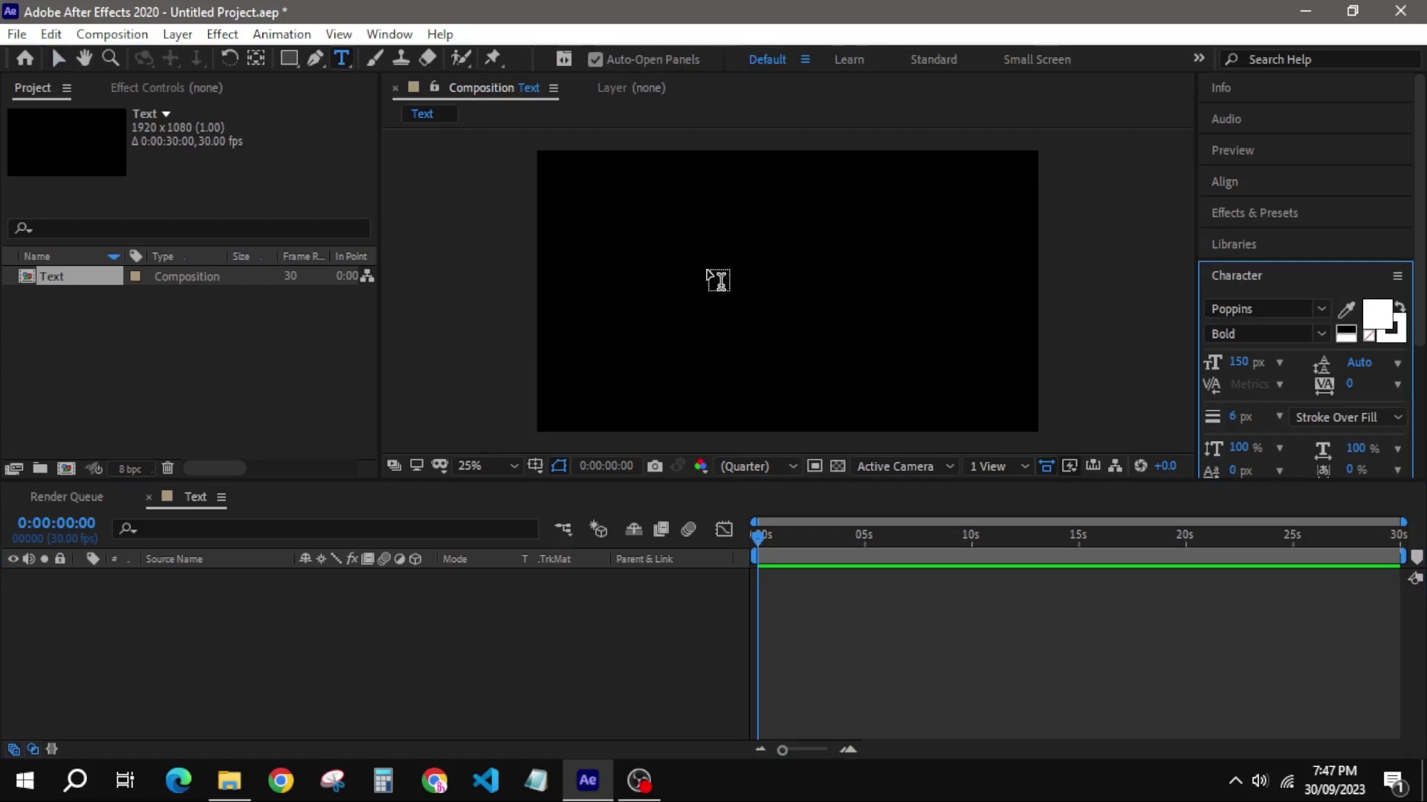
pyautogui.click(716, 279)
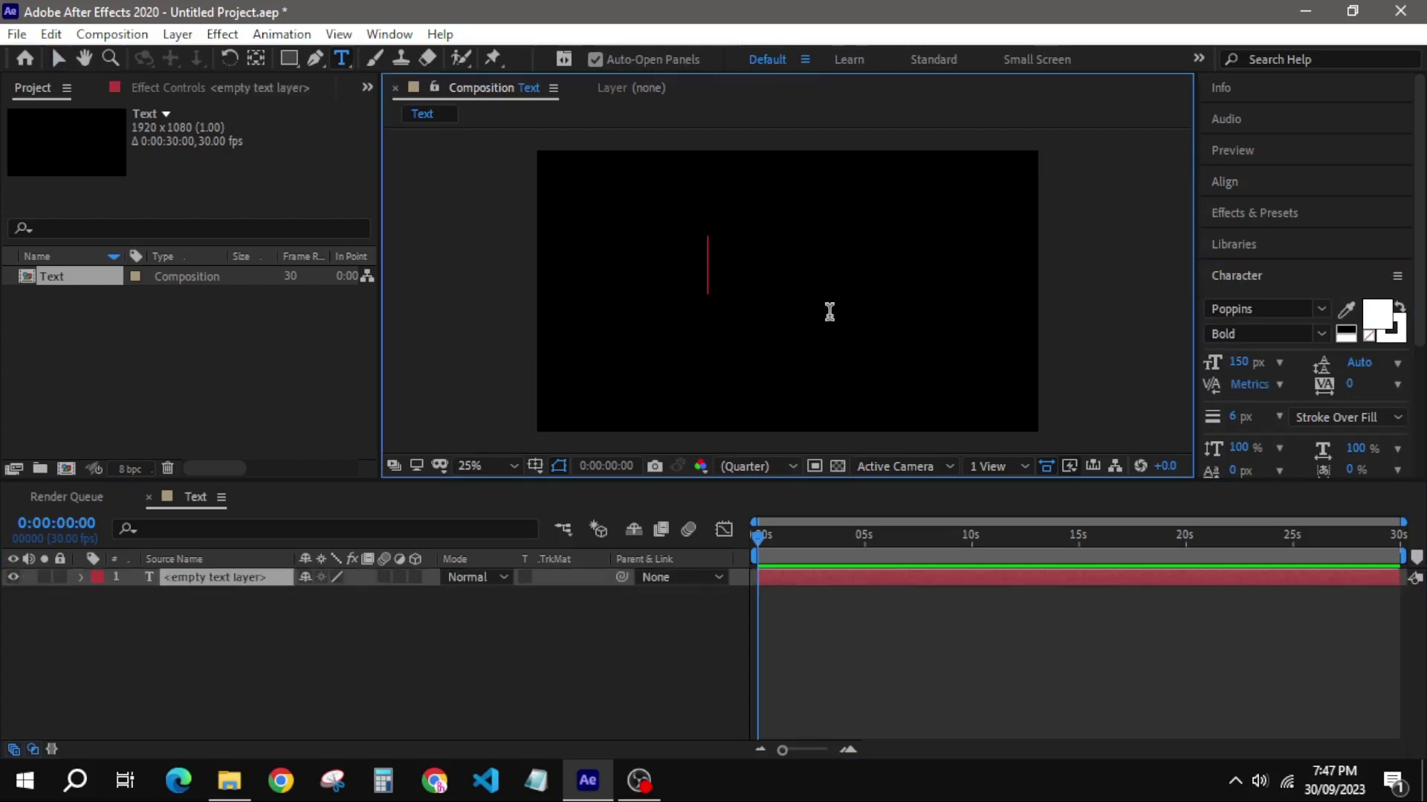
pyautogui.write('LIQ')
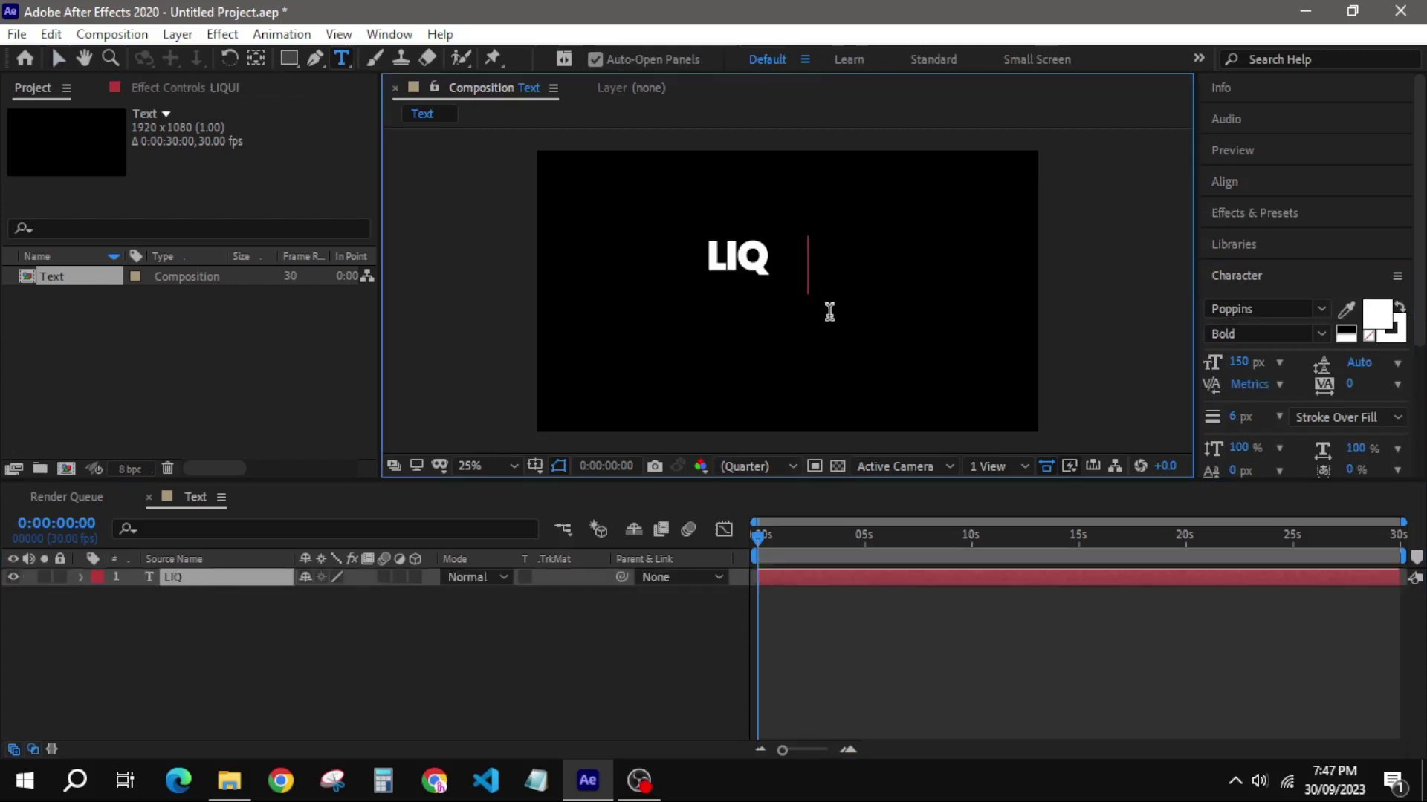
pyautogui.write('UID')
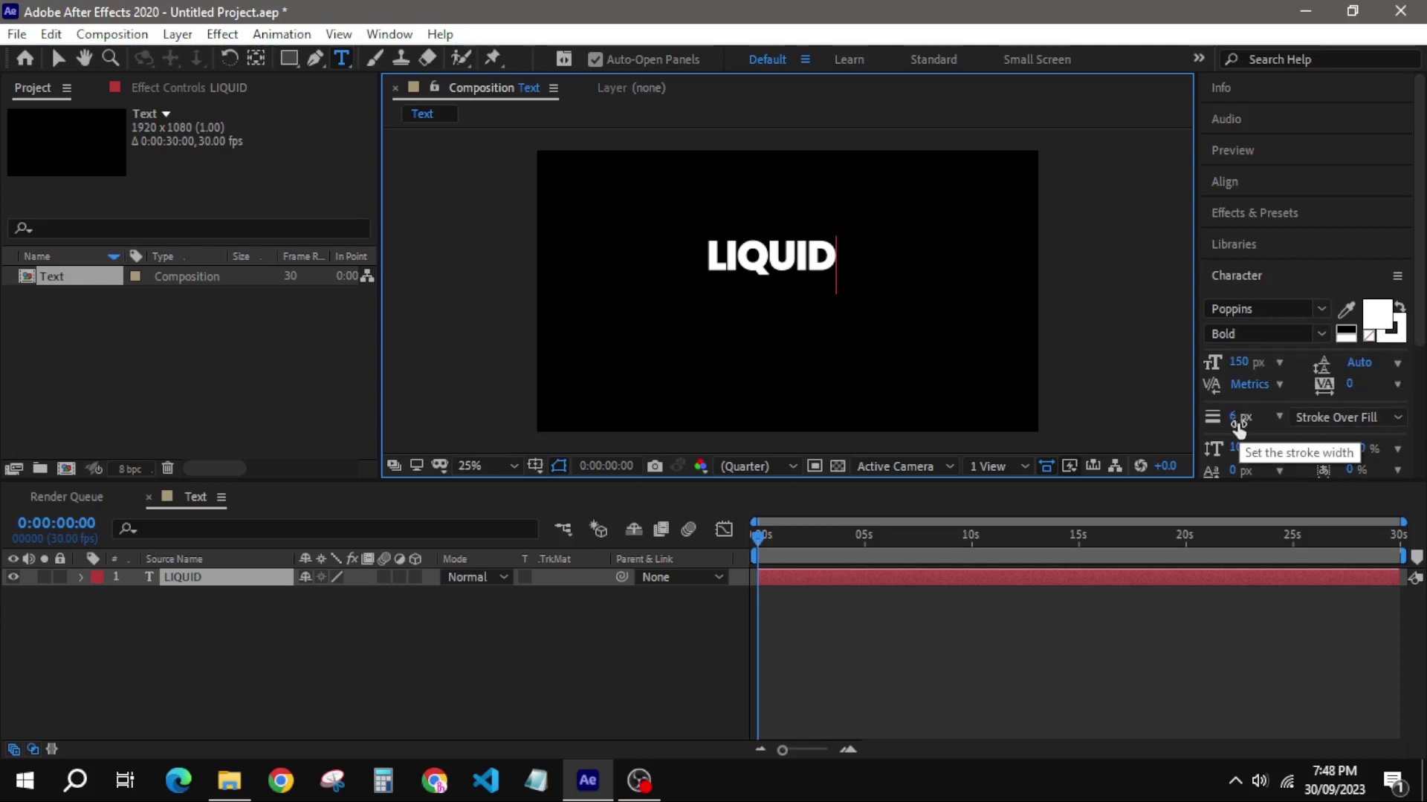
# Finish the LIQUID text and align it to the composition centre
pyautogui.click(419, 652)
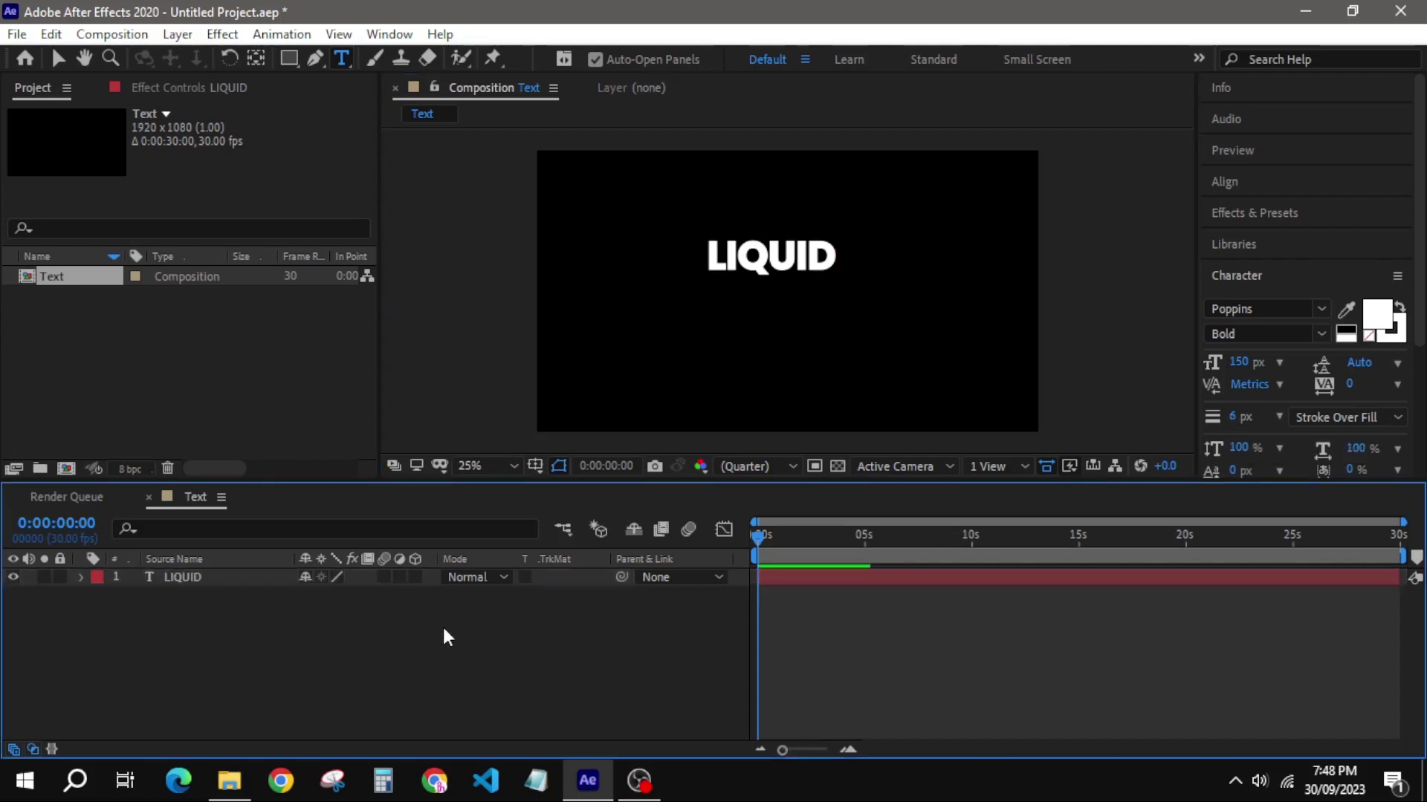
pyautogui.click(1220, 180)
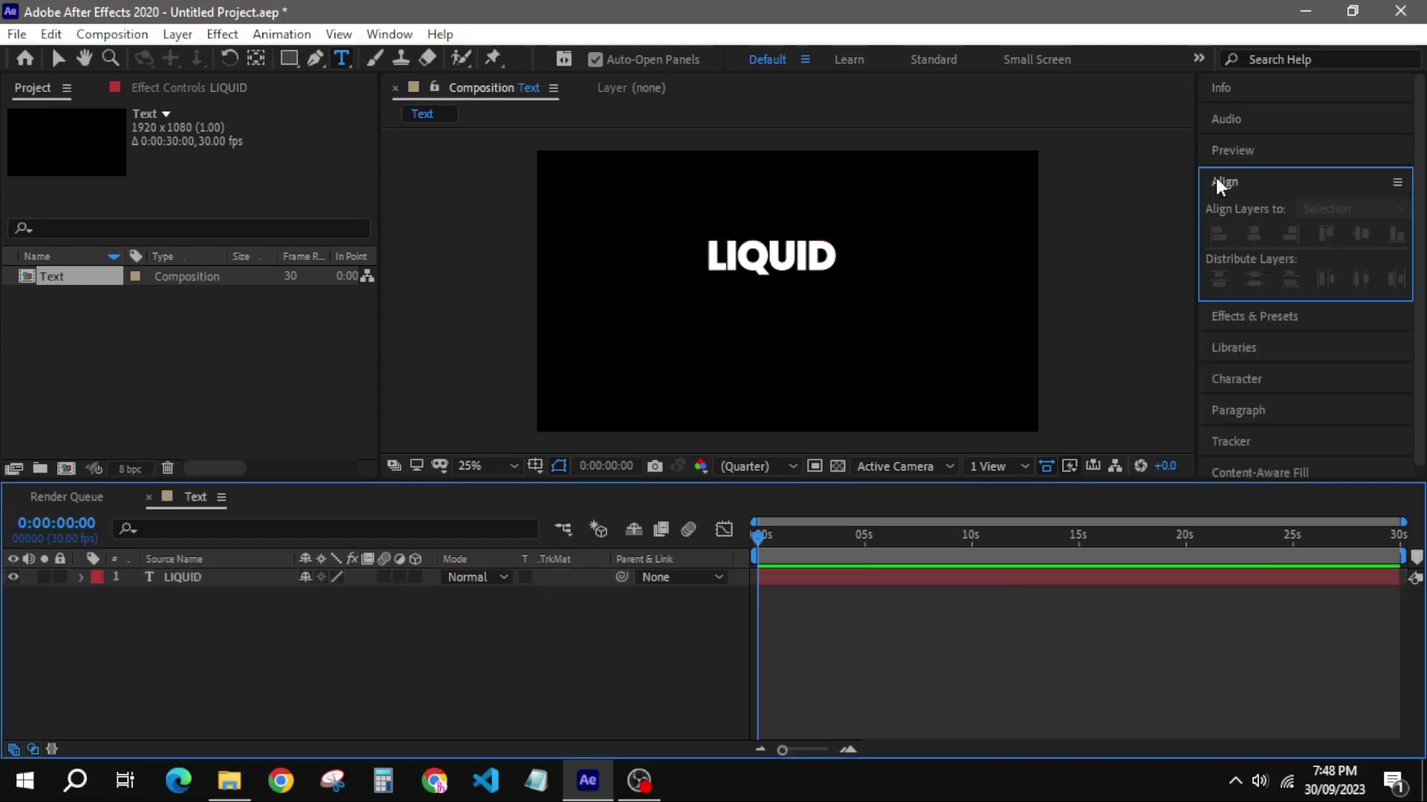
pyautogui.click(214, 581)
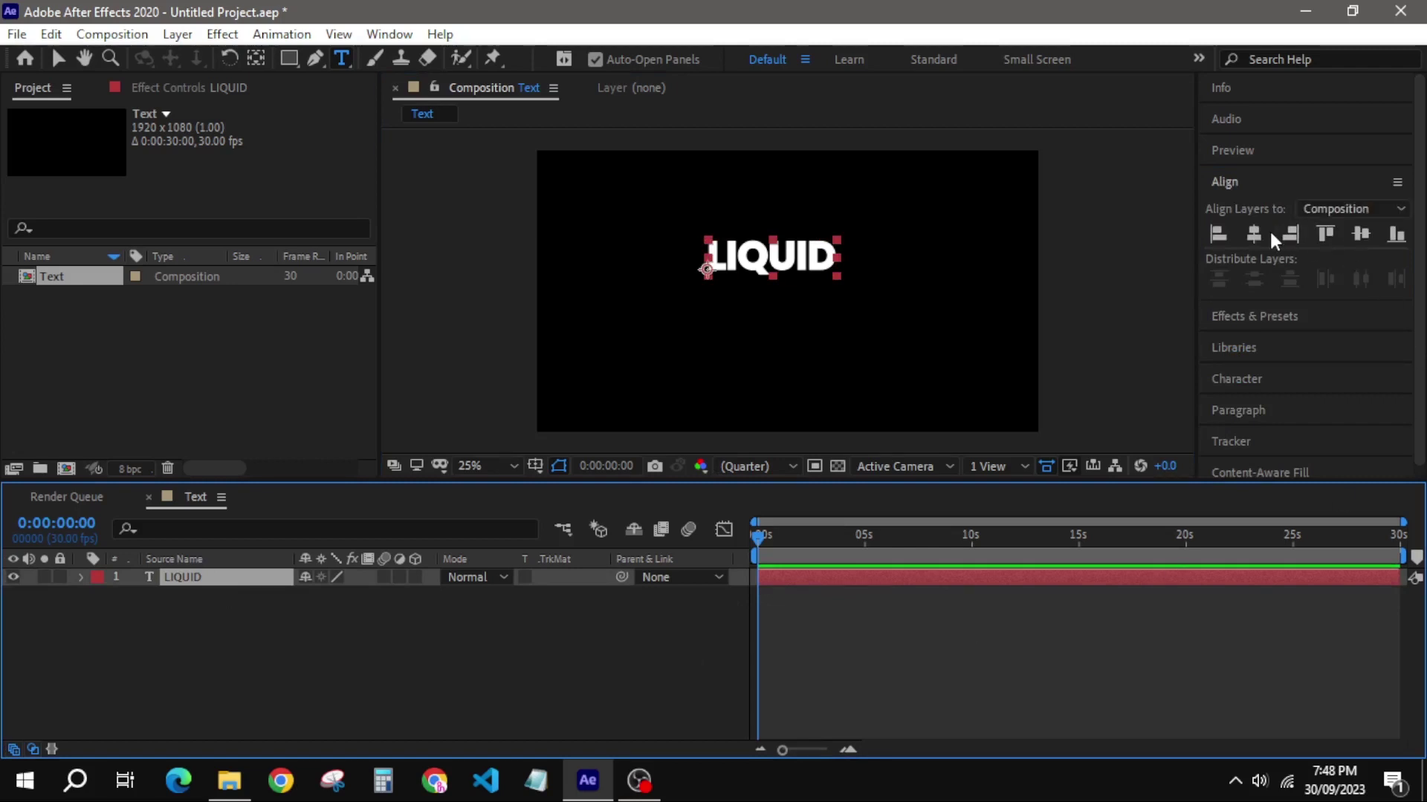
pyautogui.click(1256, 232)
pyautogui.click(264, 642)
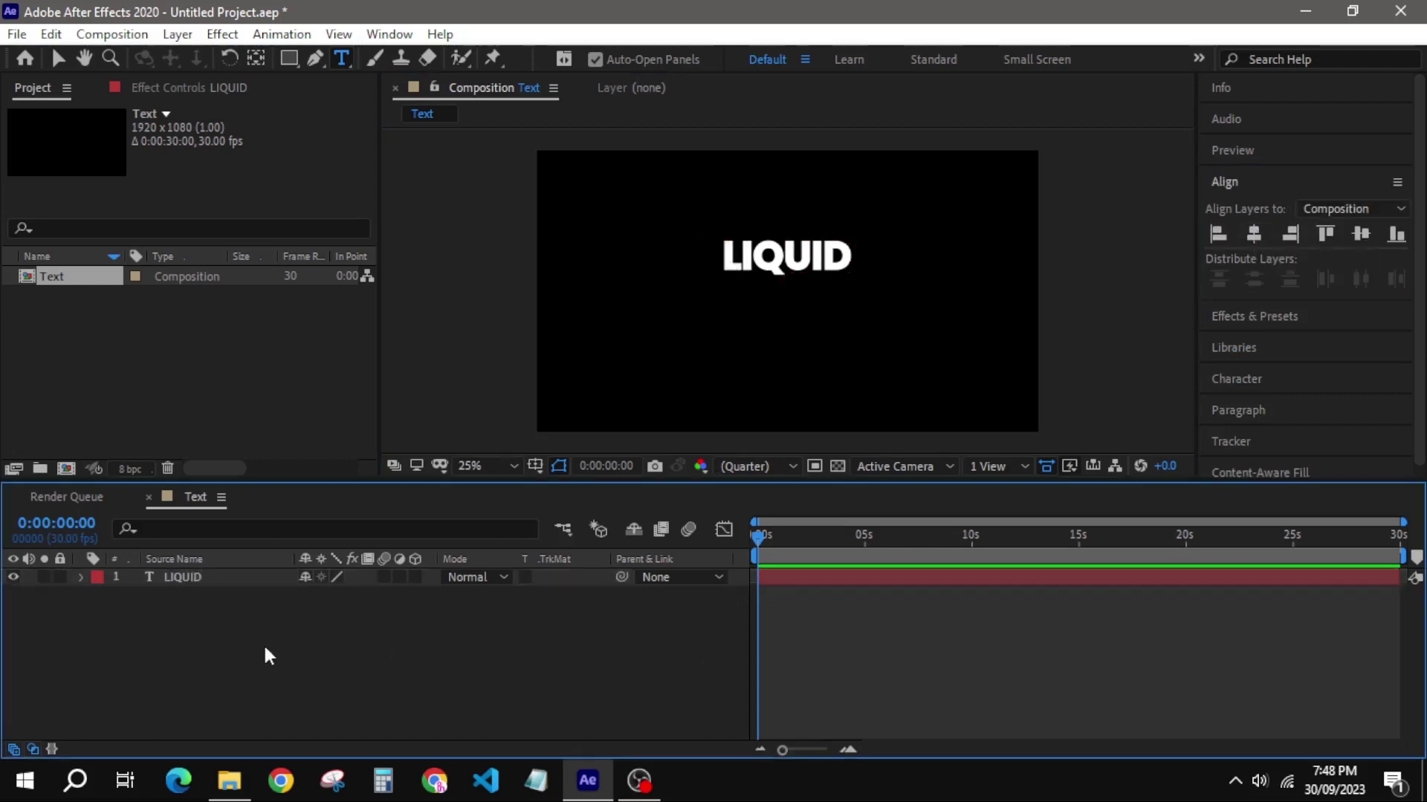
# Add Fill Opacity and Stroke Opacity animators to the LIQUID text layer
pyautogui.click(81, 578)
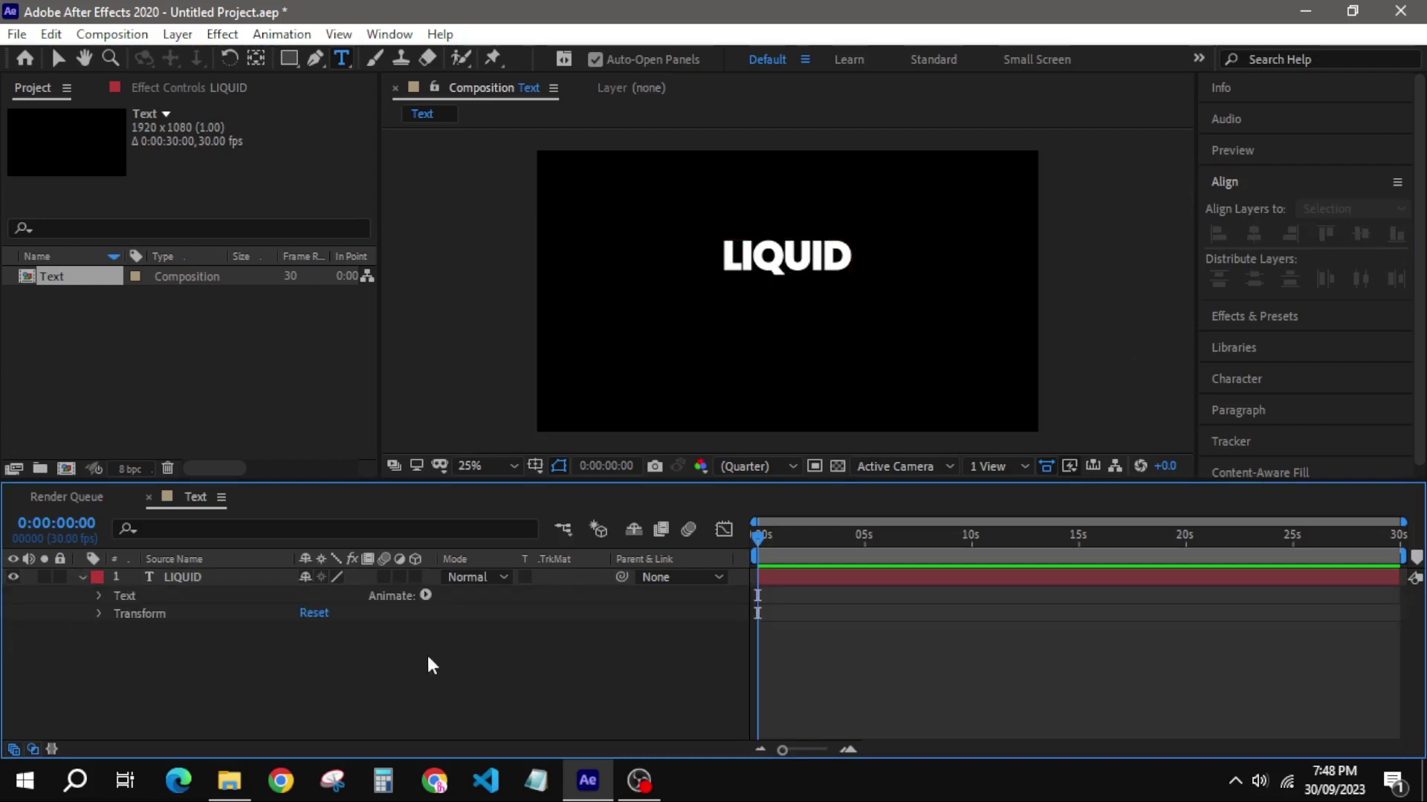
pyautogui.click(425, 597)
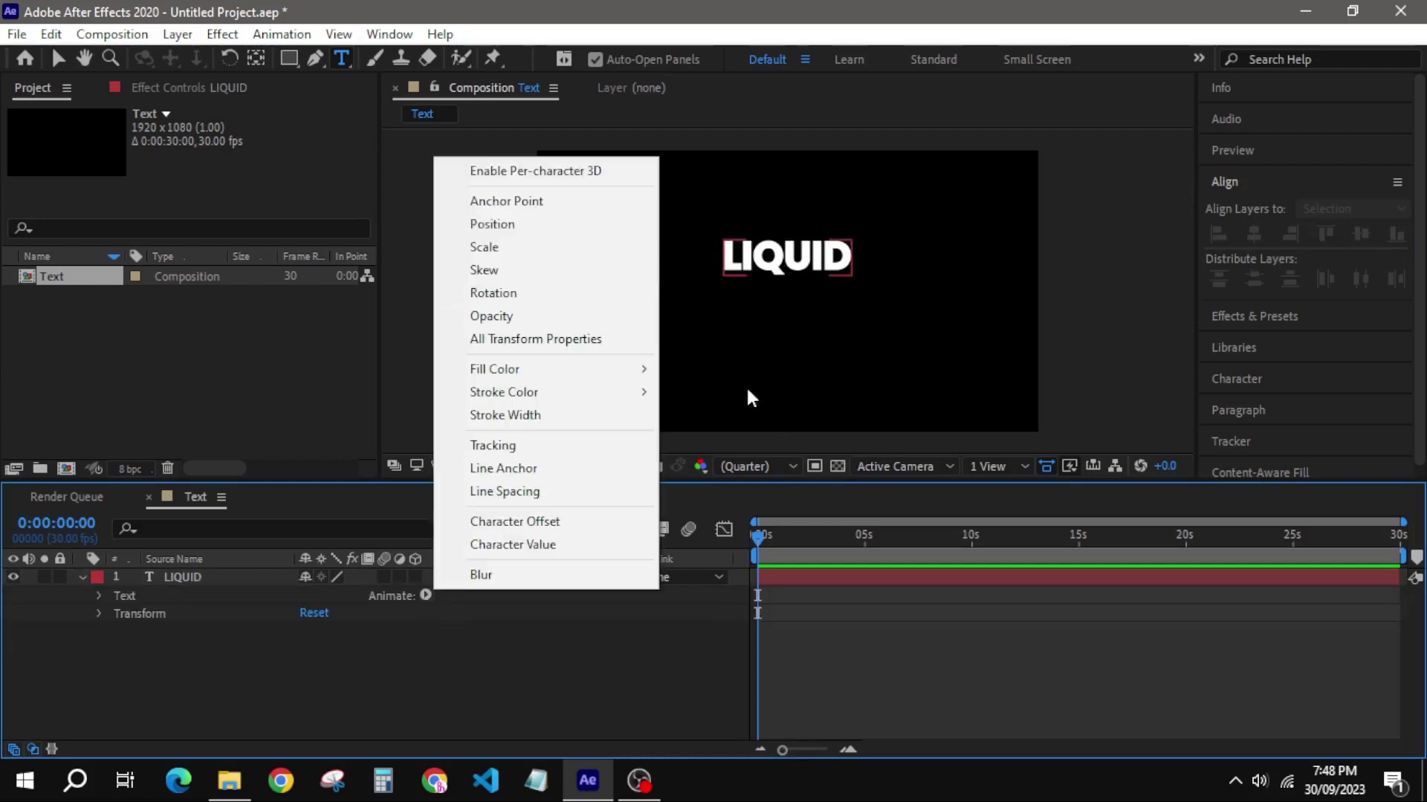
pyautogui.moveTo(495, 370)
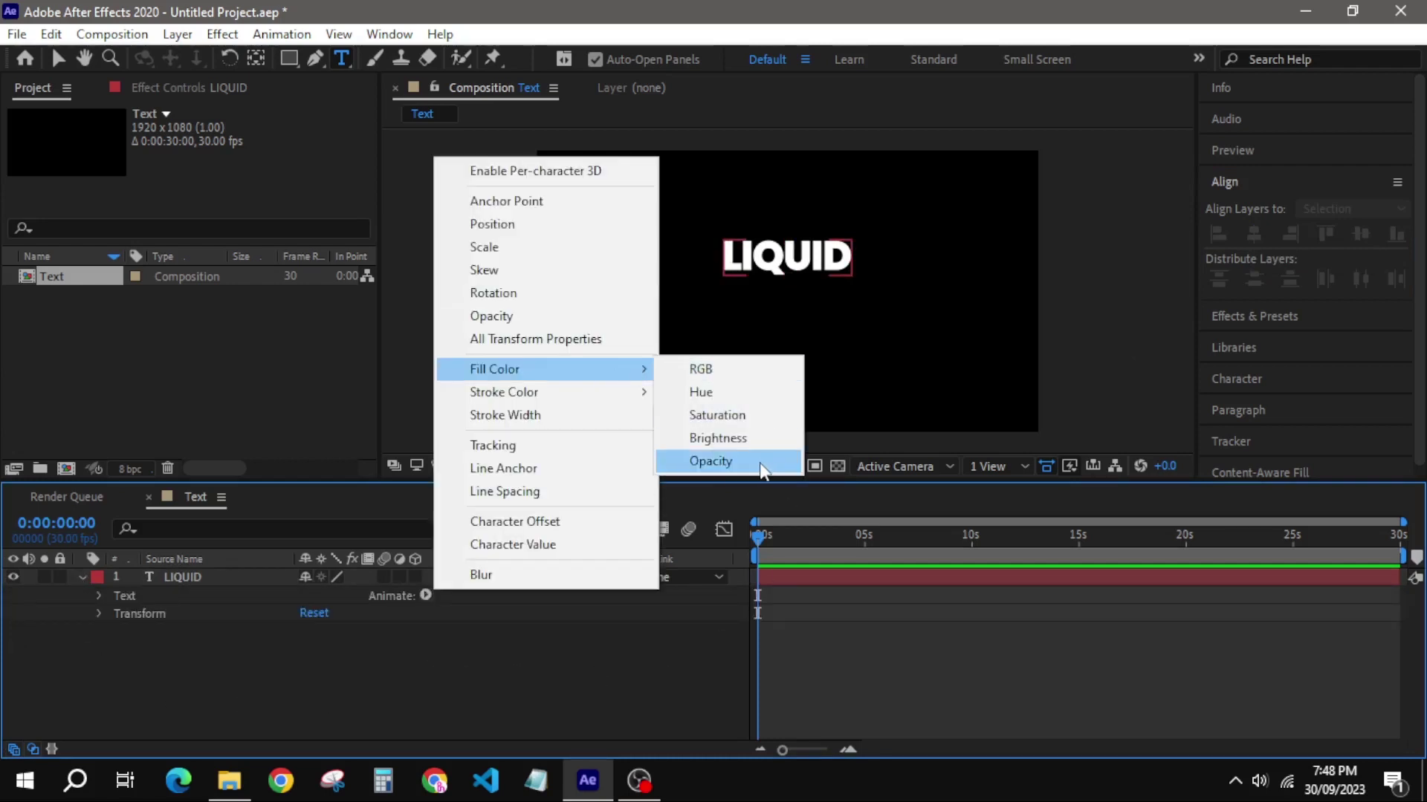
pyautogui.click(763, 471)
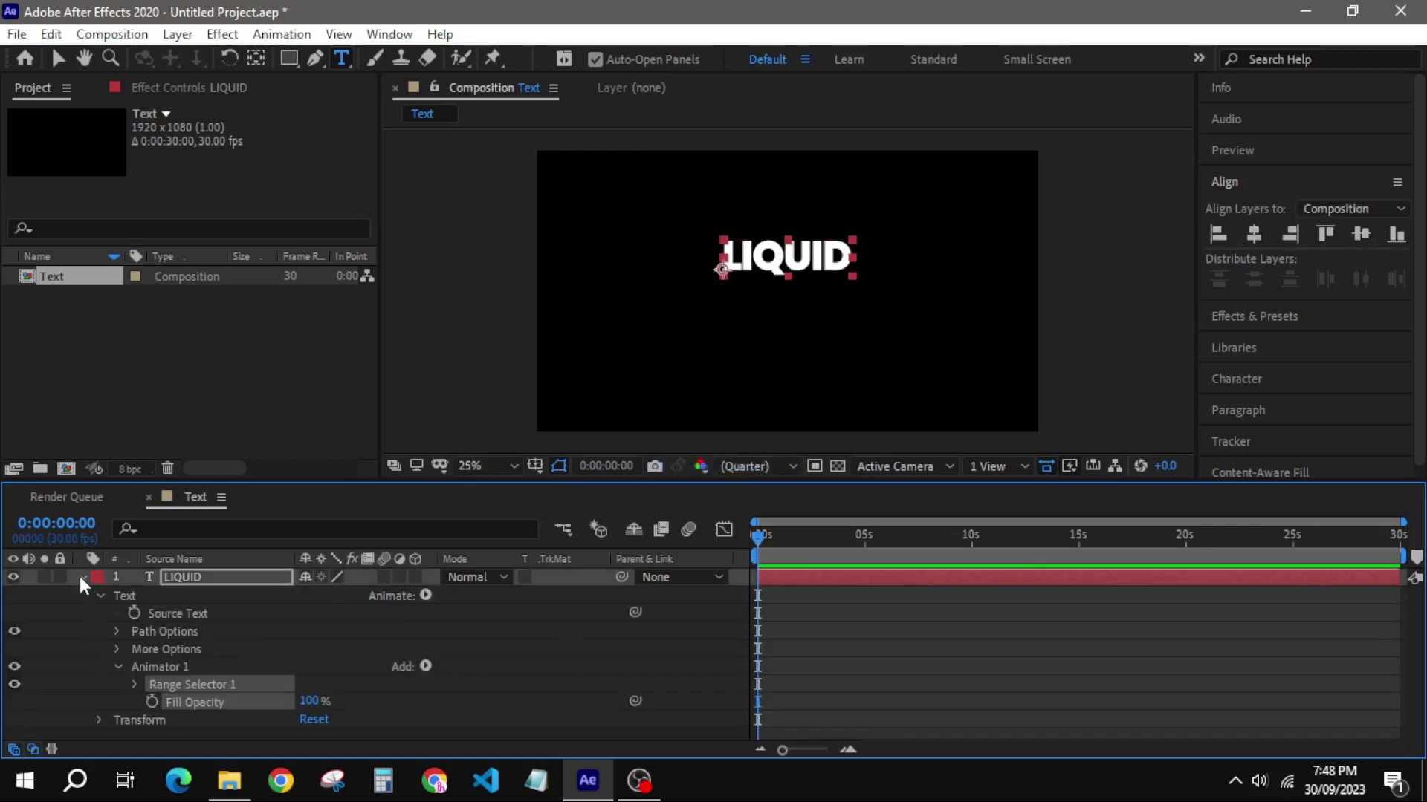
pyautogui.click(222, 730)
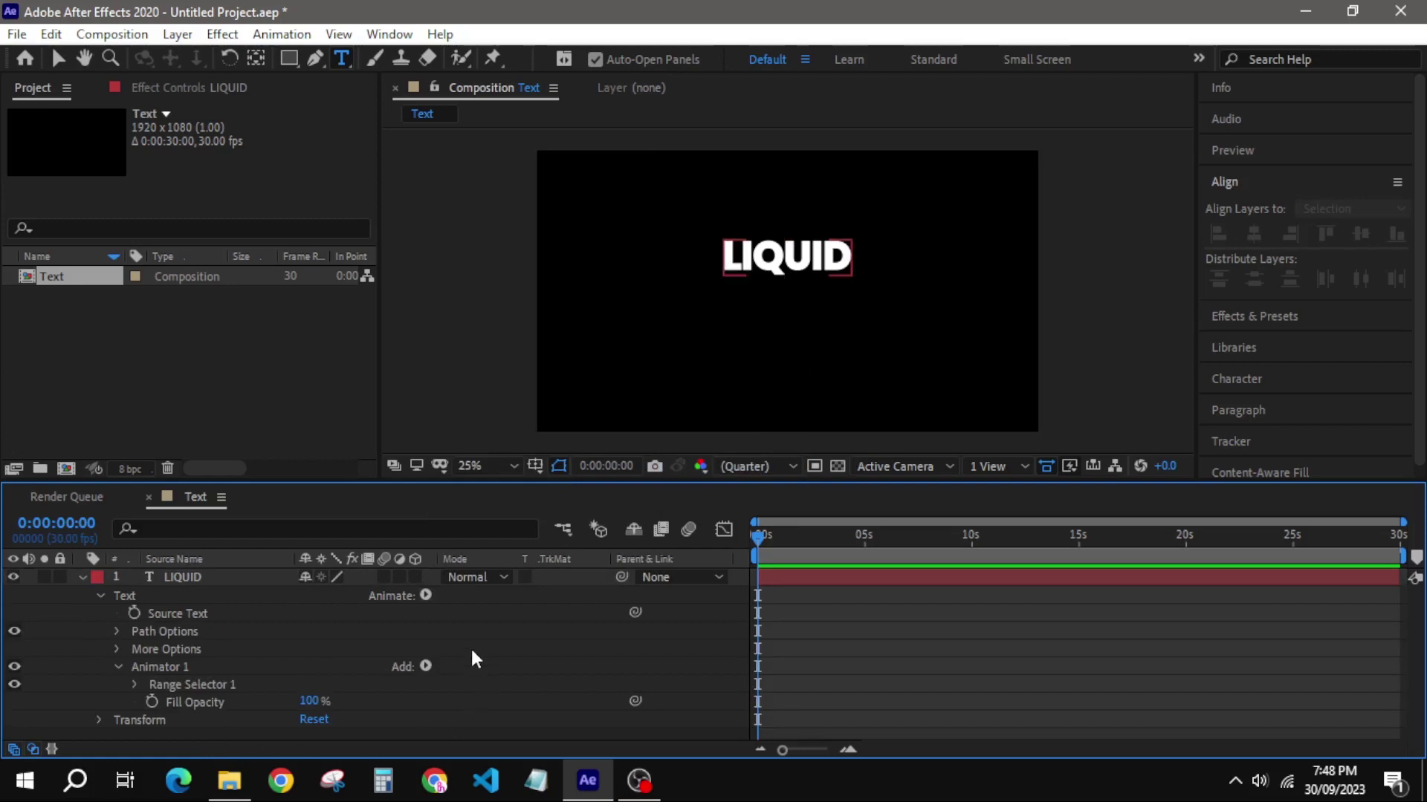
pyautogui.click(424, 597)
pyautogui.moveTo(504, 393)
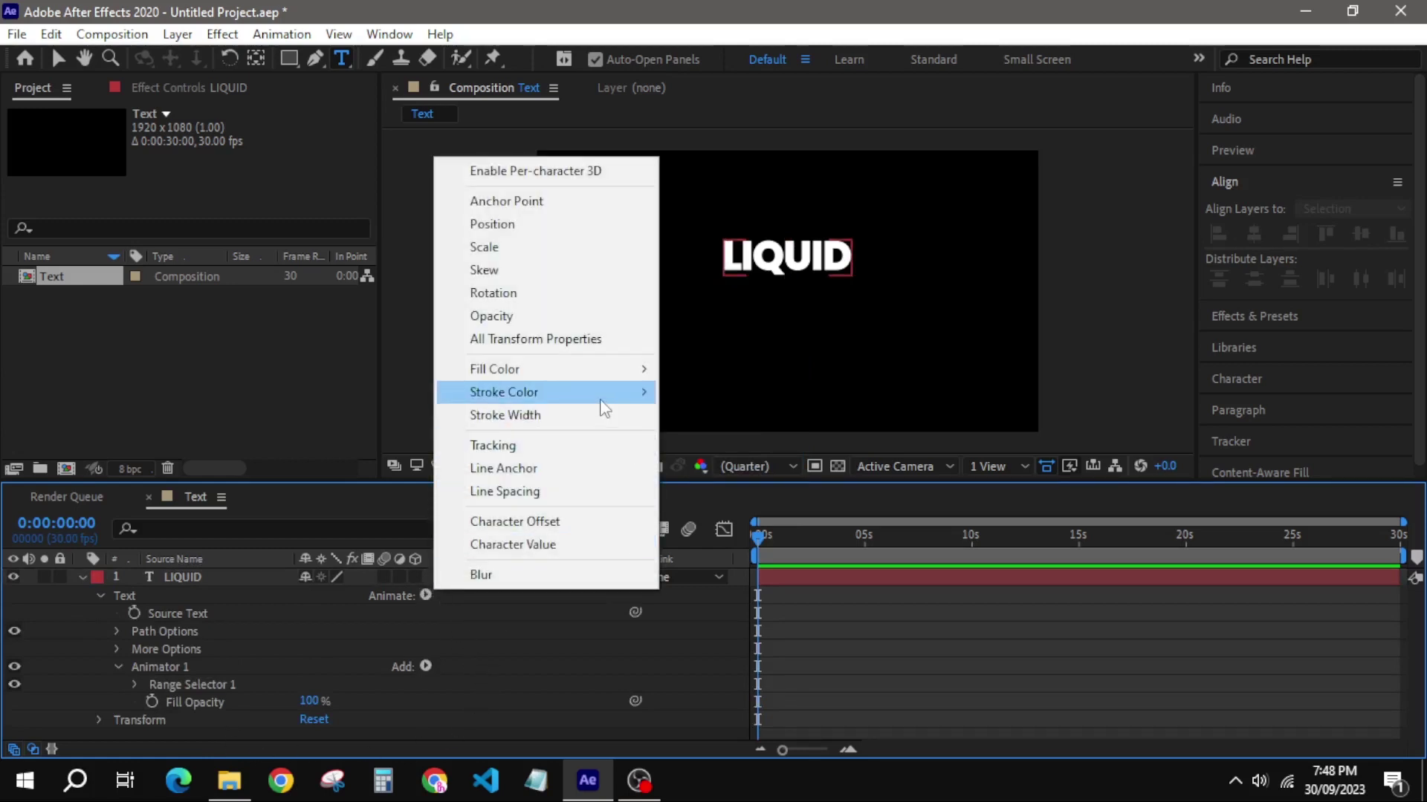
pyautogui.click(710, 484)
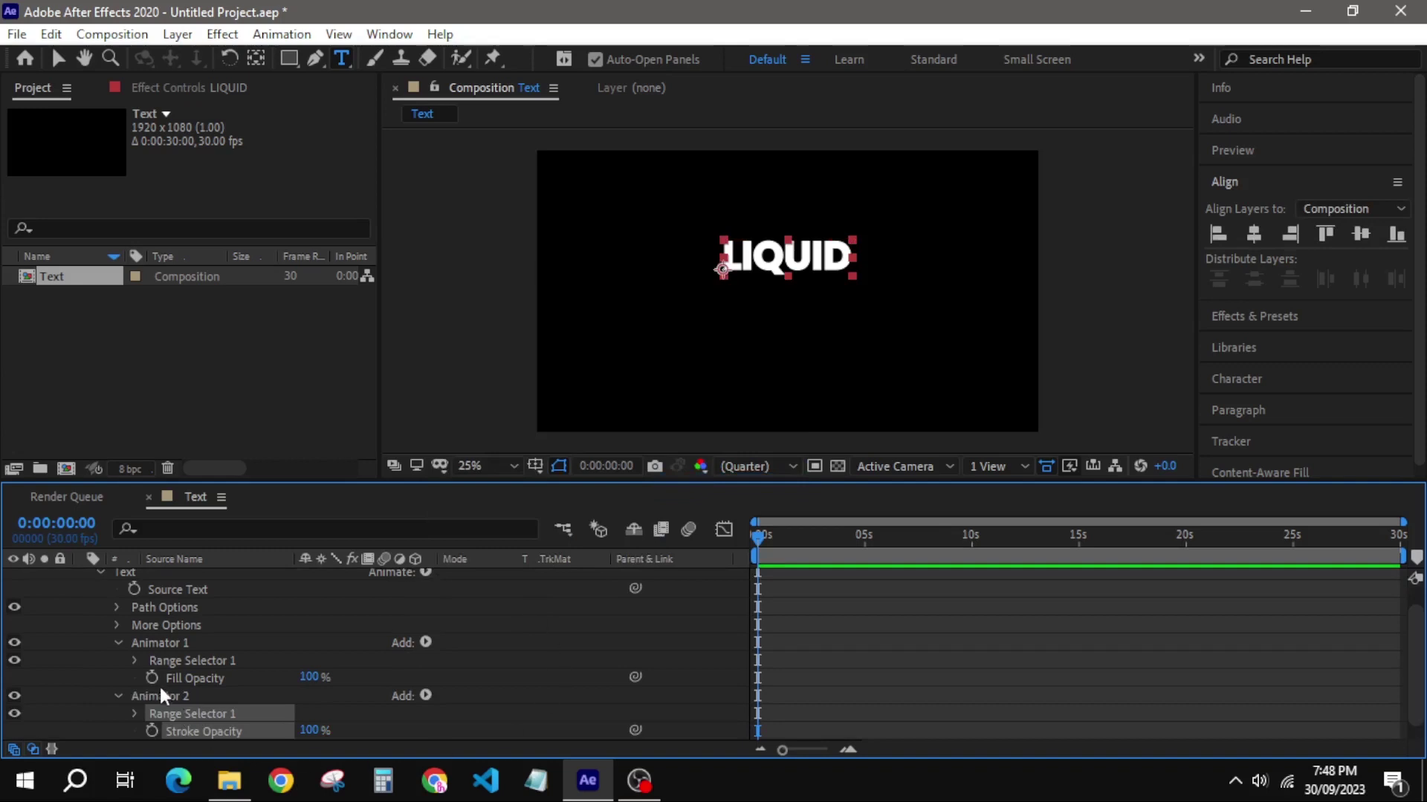
# Set both the Fill Opacity and Stroke Opacity animator values to 0%
pyautogui.click(313, 676)
pyautogui.write('0')
pyautogui.press('Return')
pyautogui.click(317, 730)
pyautogui.write('0')
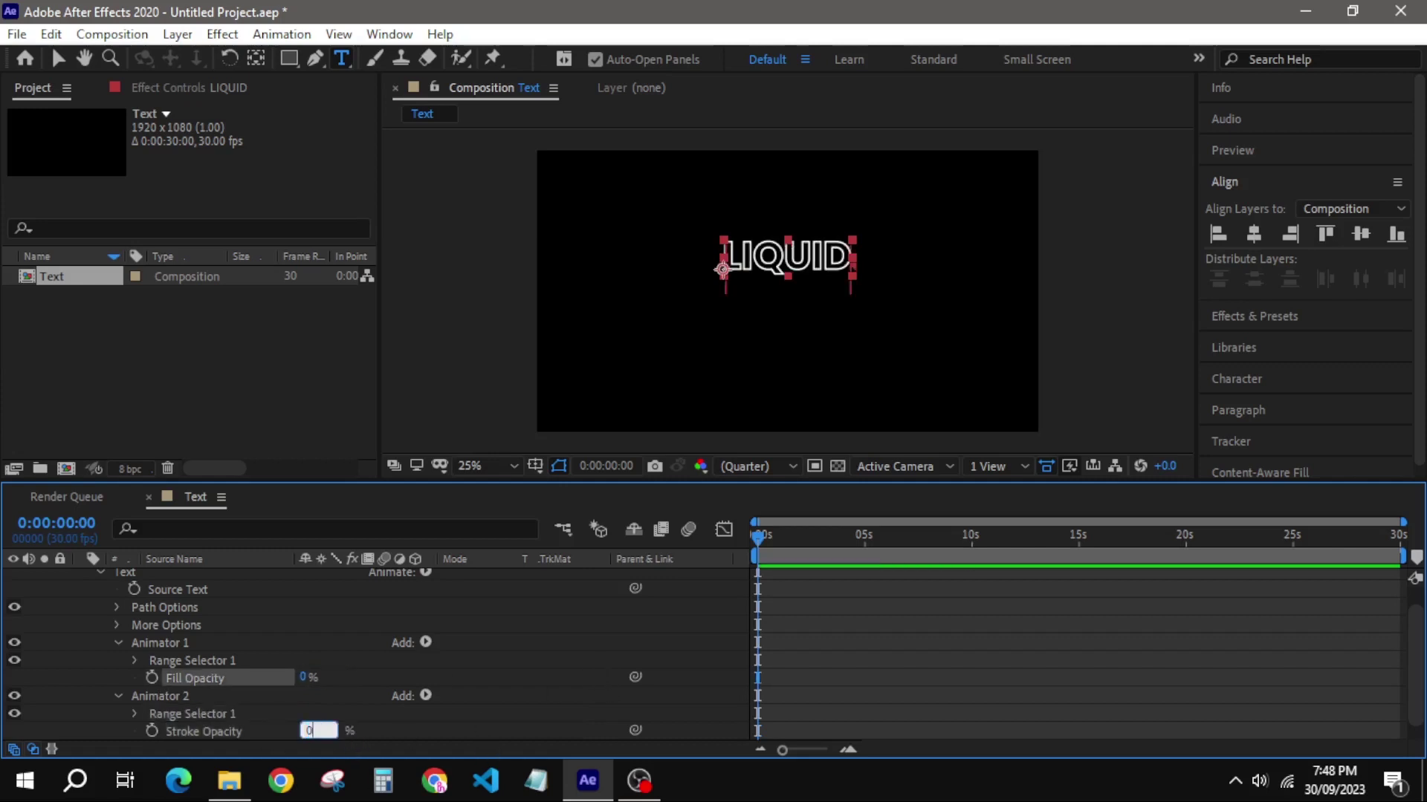
pyautogui.press('Return')
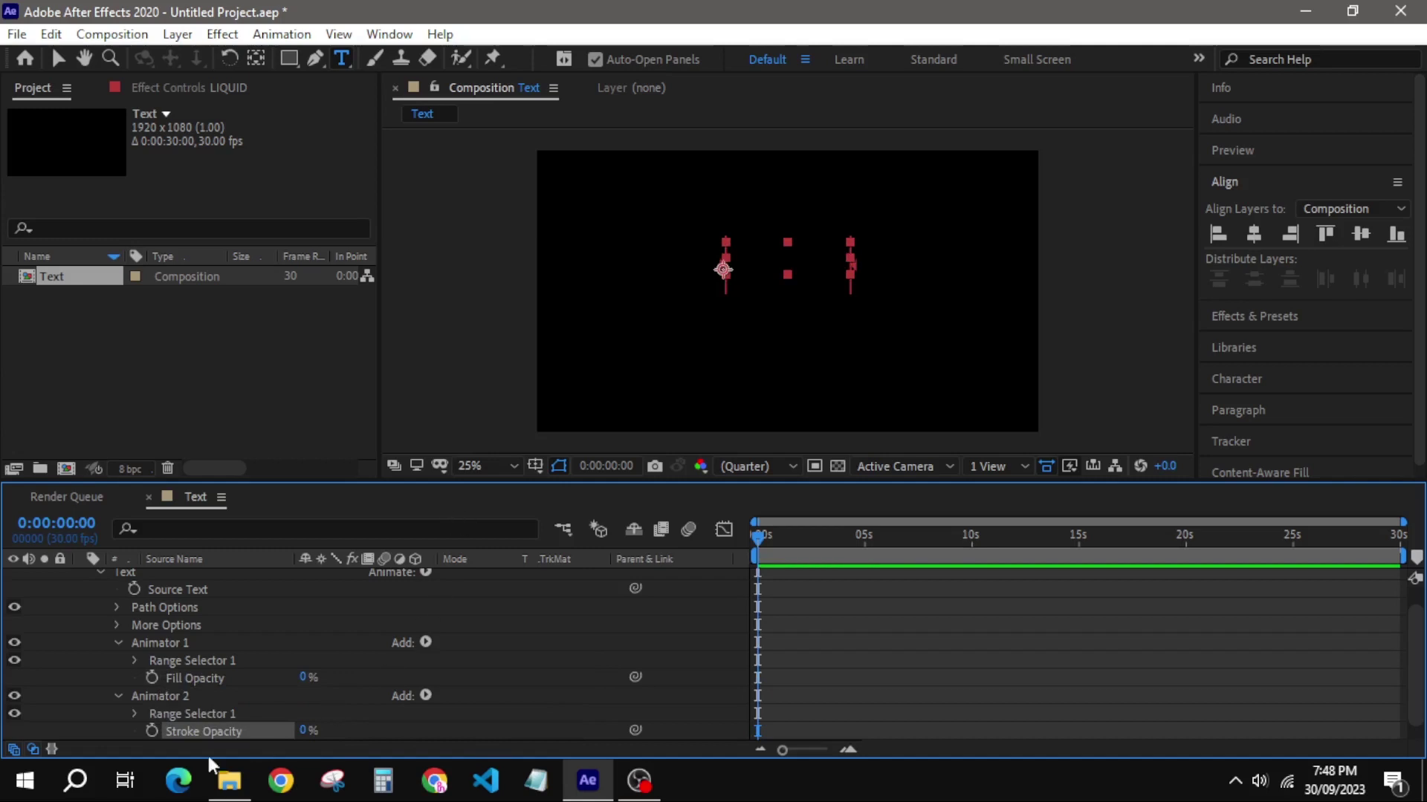
# Keyframe the Range Selector Start of both animators at 0 seconds
pyautogui.click(134, 661)
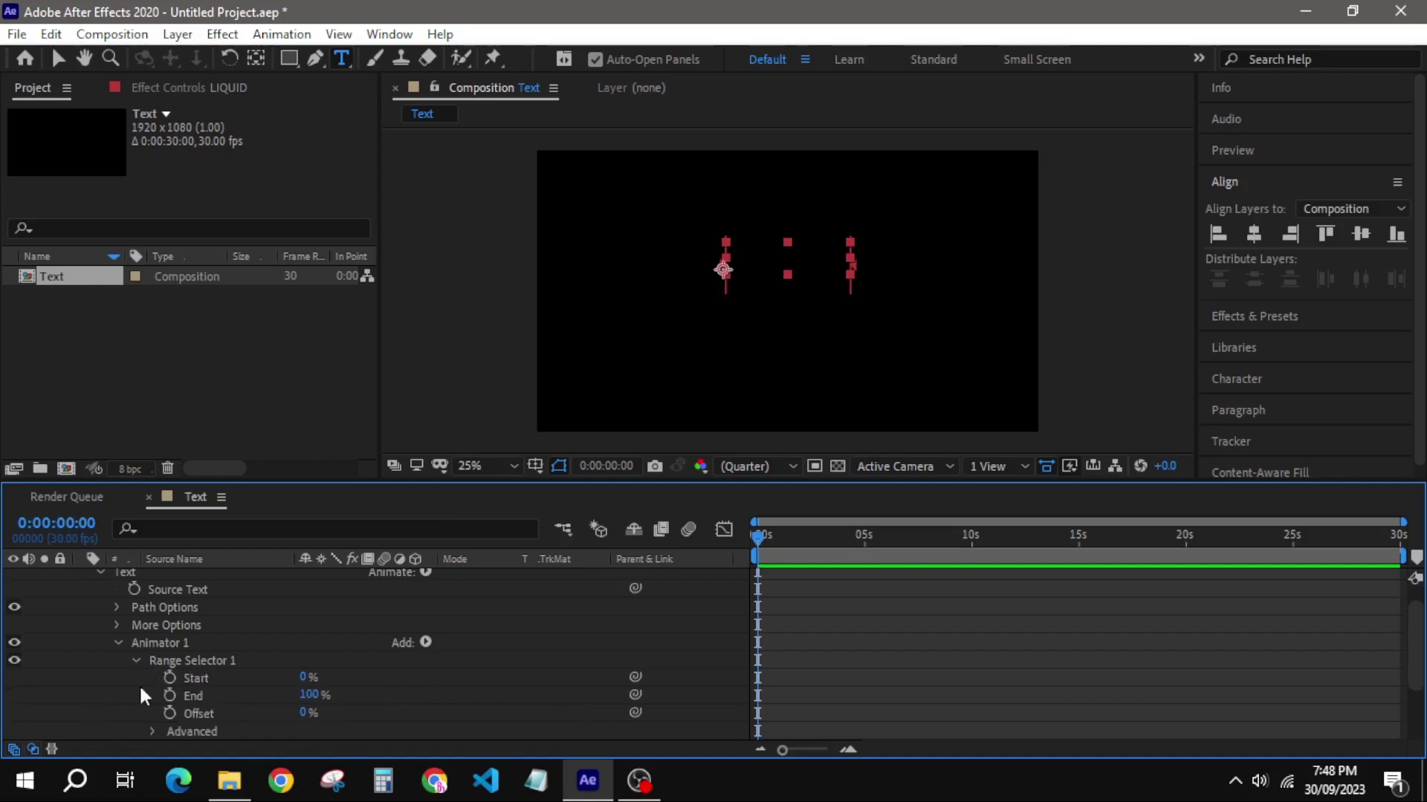
pyautogui.click(168, 679)
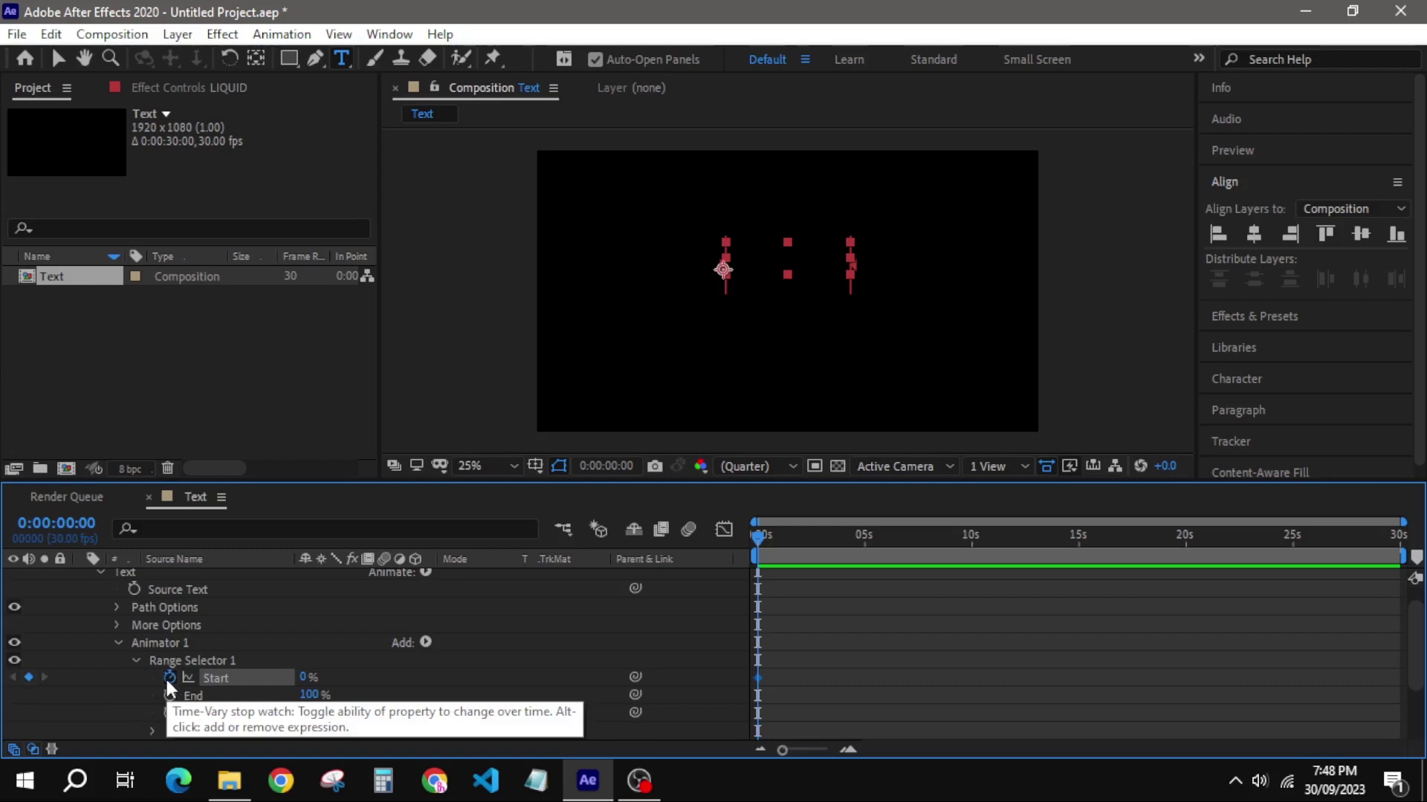
pyautogui.scroll(-2, 262, 614)
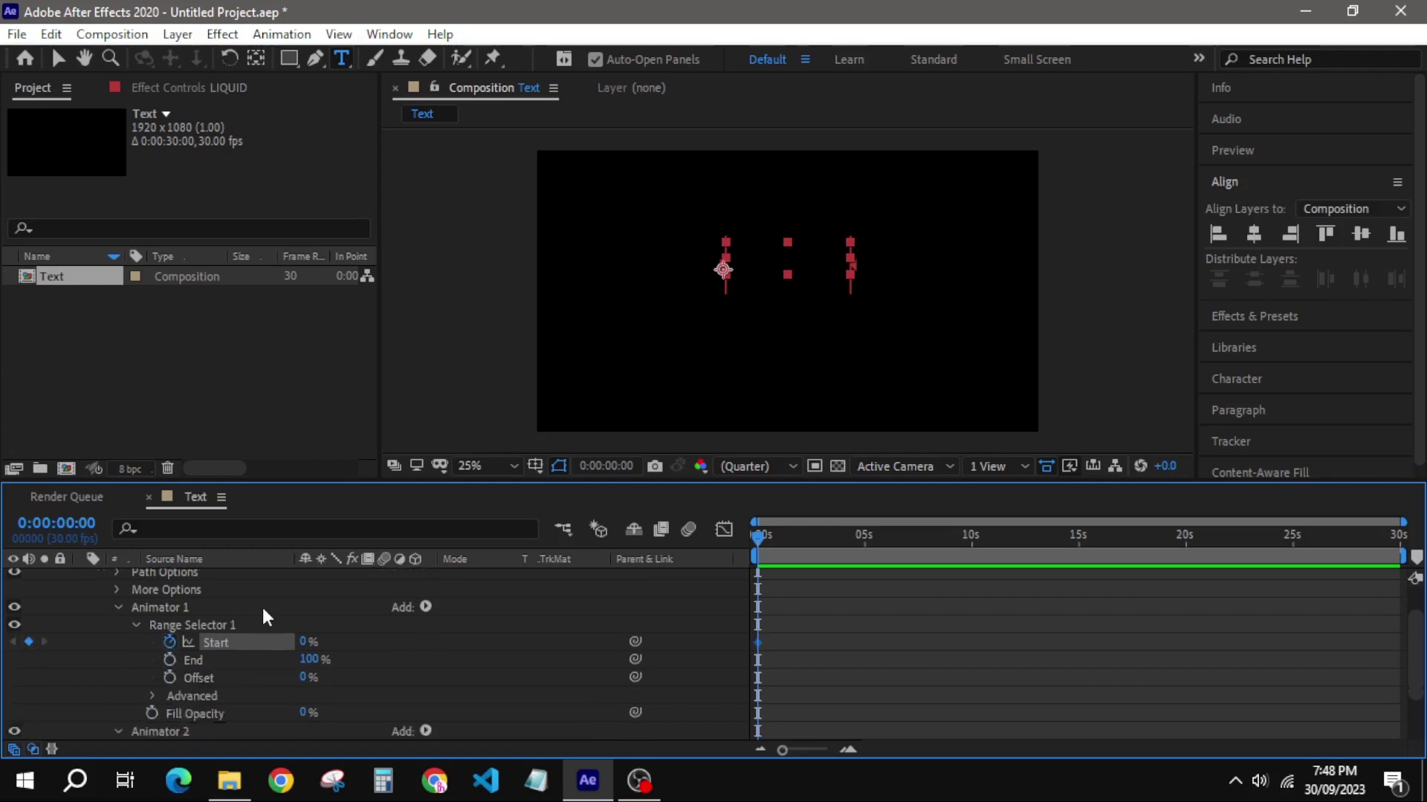
pyautogui.scroll(-3, 148, 723)
pyautogui.click(134, 695)
pyautogui.scroll(-2, 156, 689)
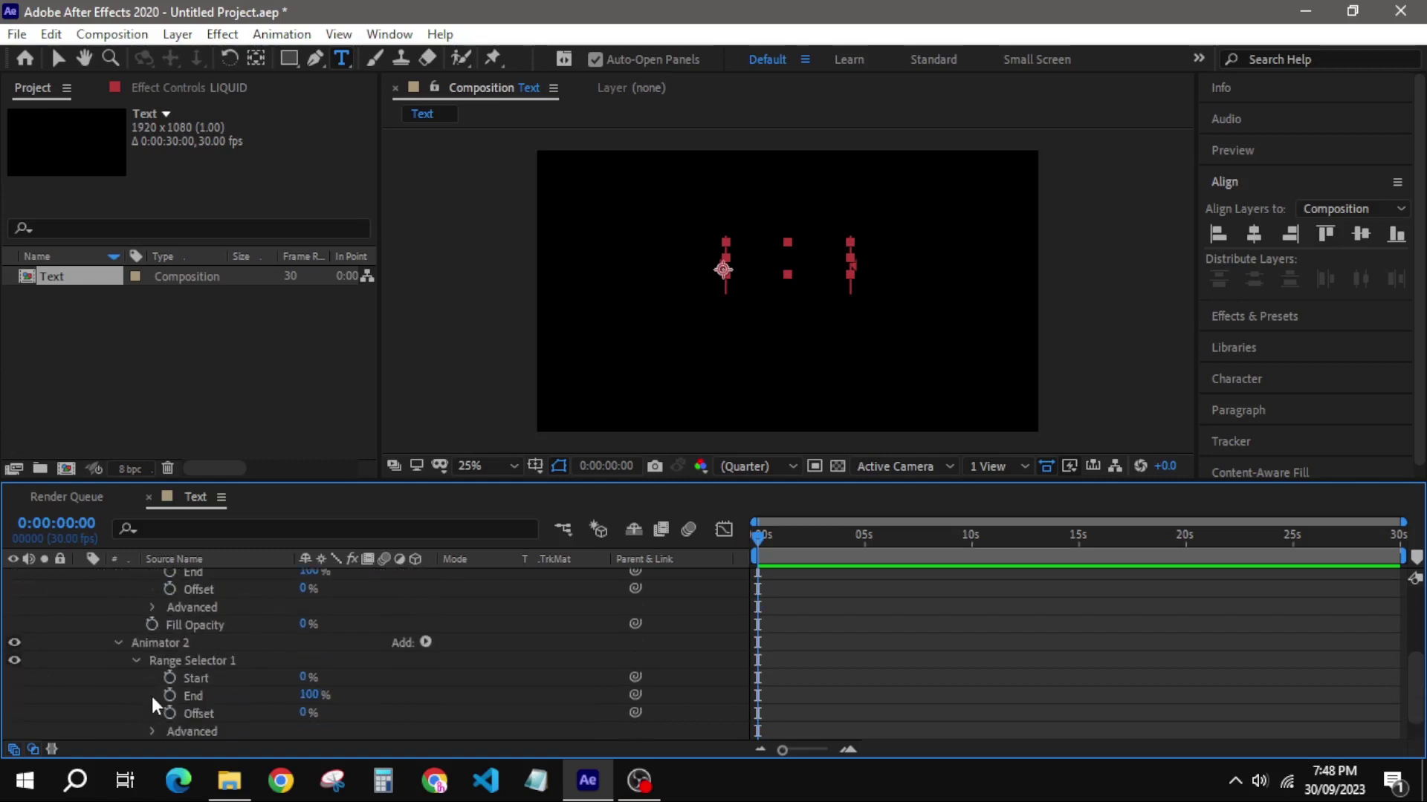
pyautogui.click(170, 678)
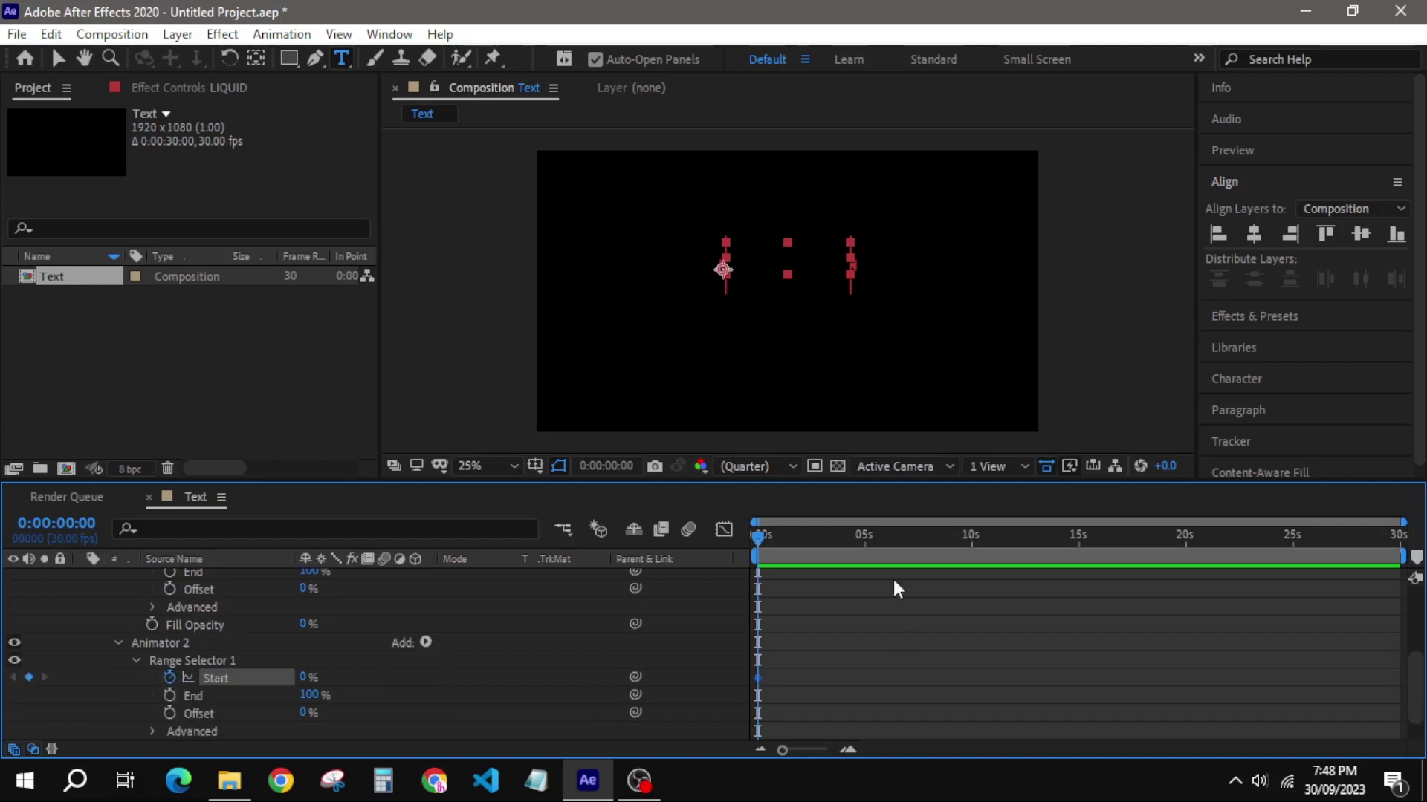
# At 2 seconds, set both animators' Start values to 100%
pyautogui.moveTo(757, 537); pyautogui.dragTo(788, 536)
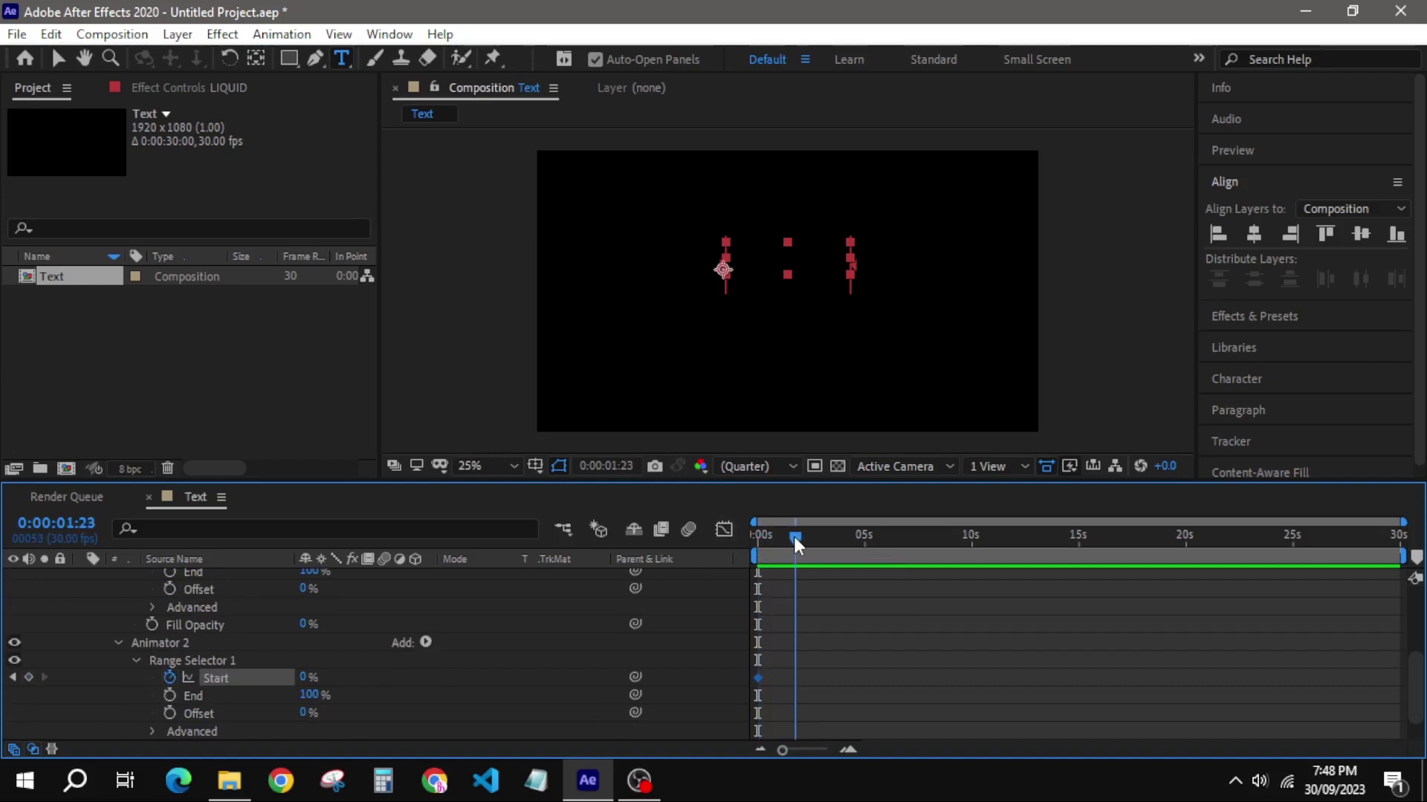
pyautogui.moveTo(788, 536); pyautogui.dragTo(801, 536)
pyautogui.click(798, 537)
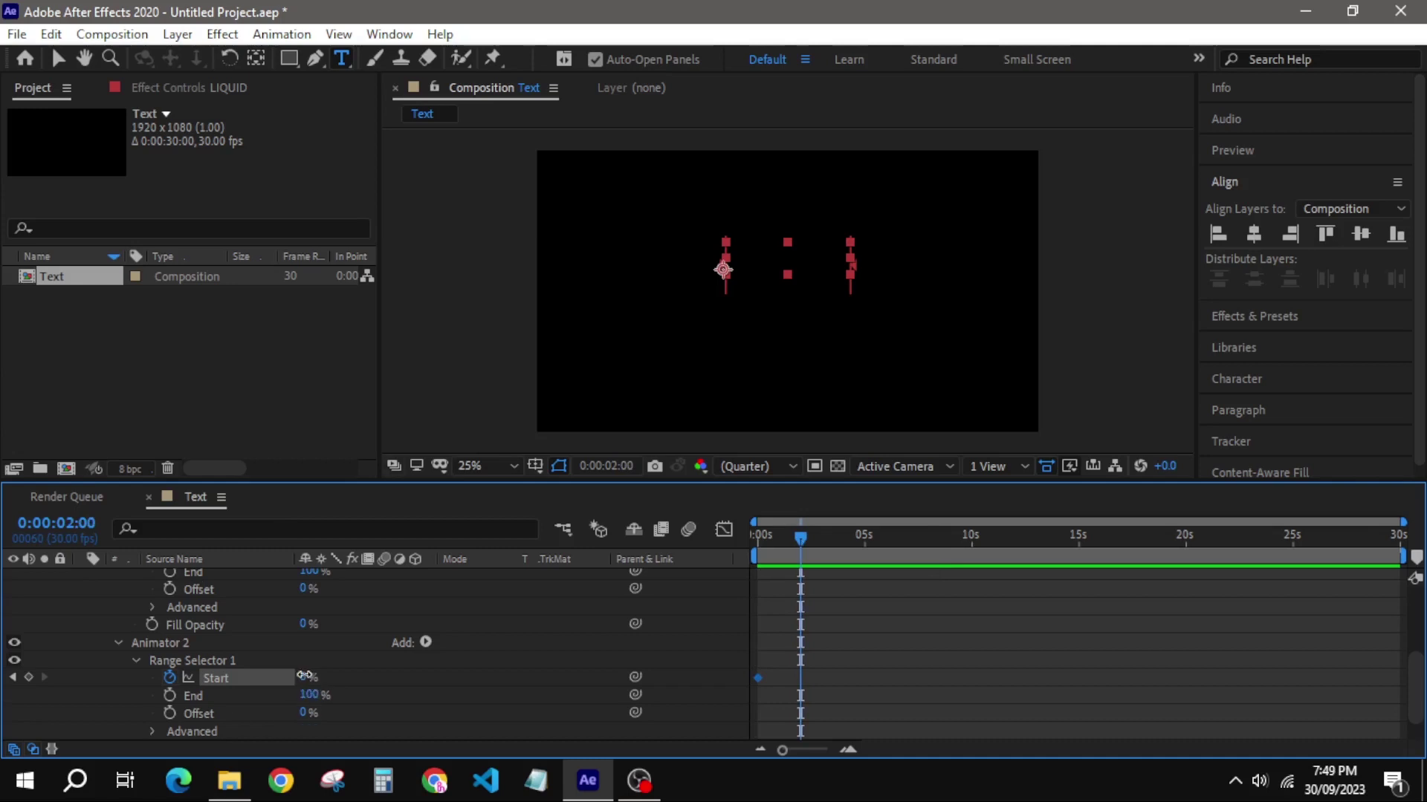
pyautogui.click(309, 677)
pyautogui.write('100')
pyautogui.press('Return')
pyautogui.scroll(1, 408, 647)
pyautogui.click(302, 609)
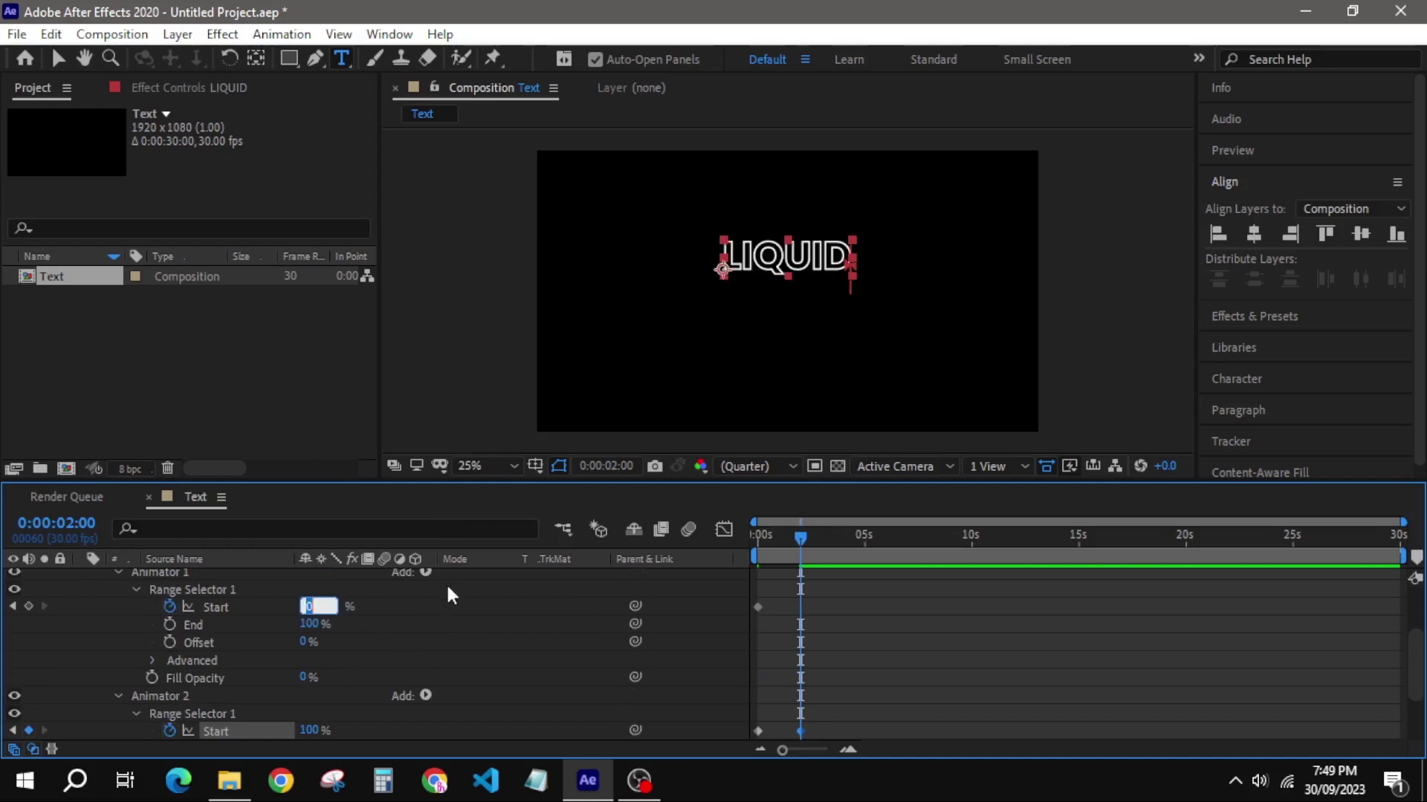
pyautogui.write('100')
pyautogui.press('Return')
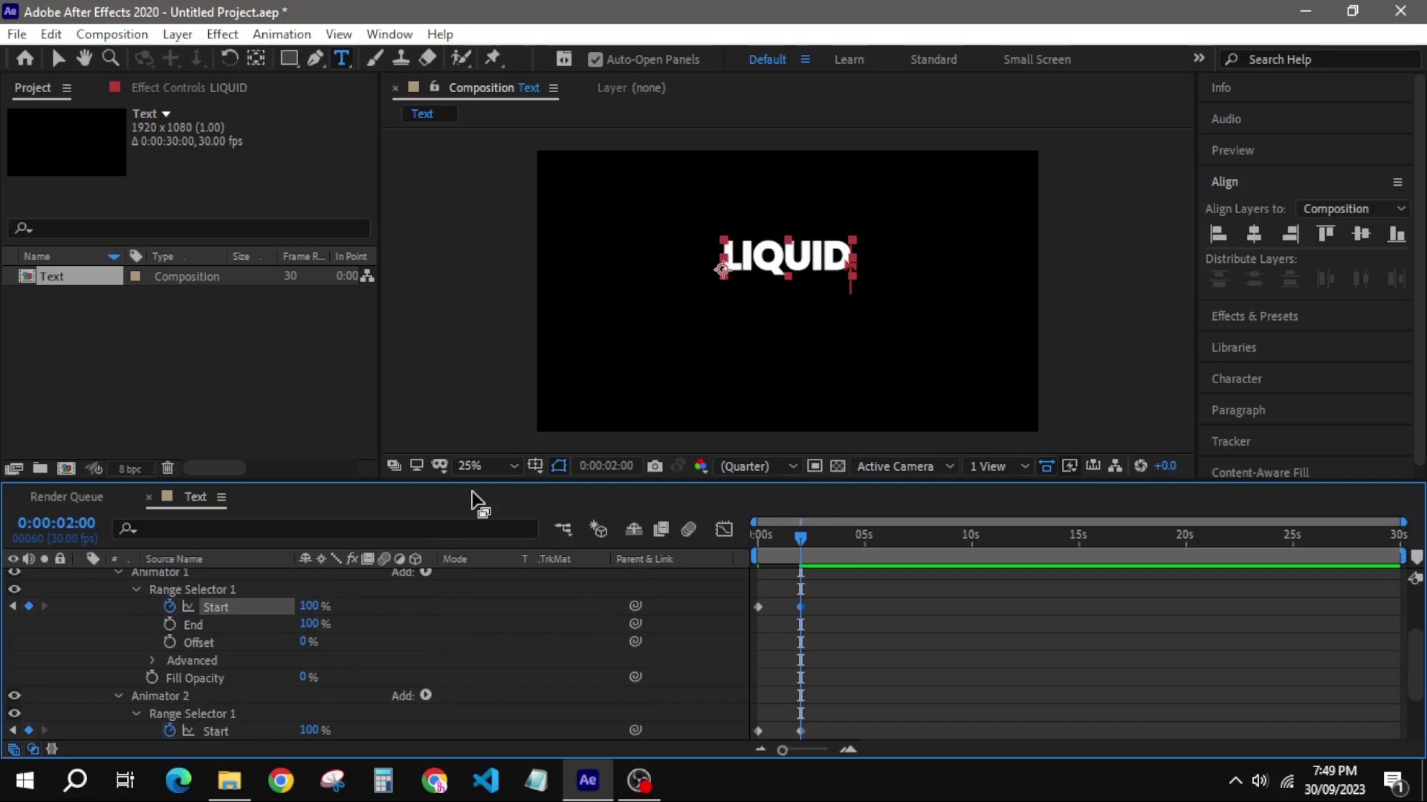
# Turn on Randomize Order for both animators, with Animator 1's random seed set to 1
pyautogui.click(156, 662)
pyautogui.scroll(-2, 153, 666)
pyautogui.scroll(-2, 149, 666)
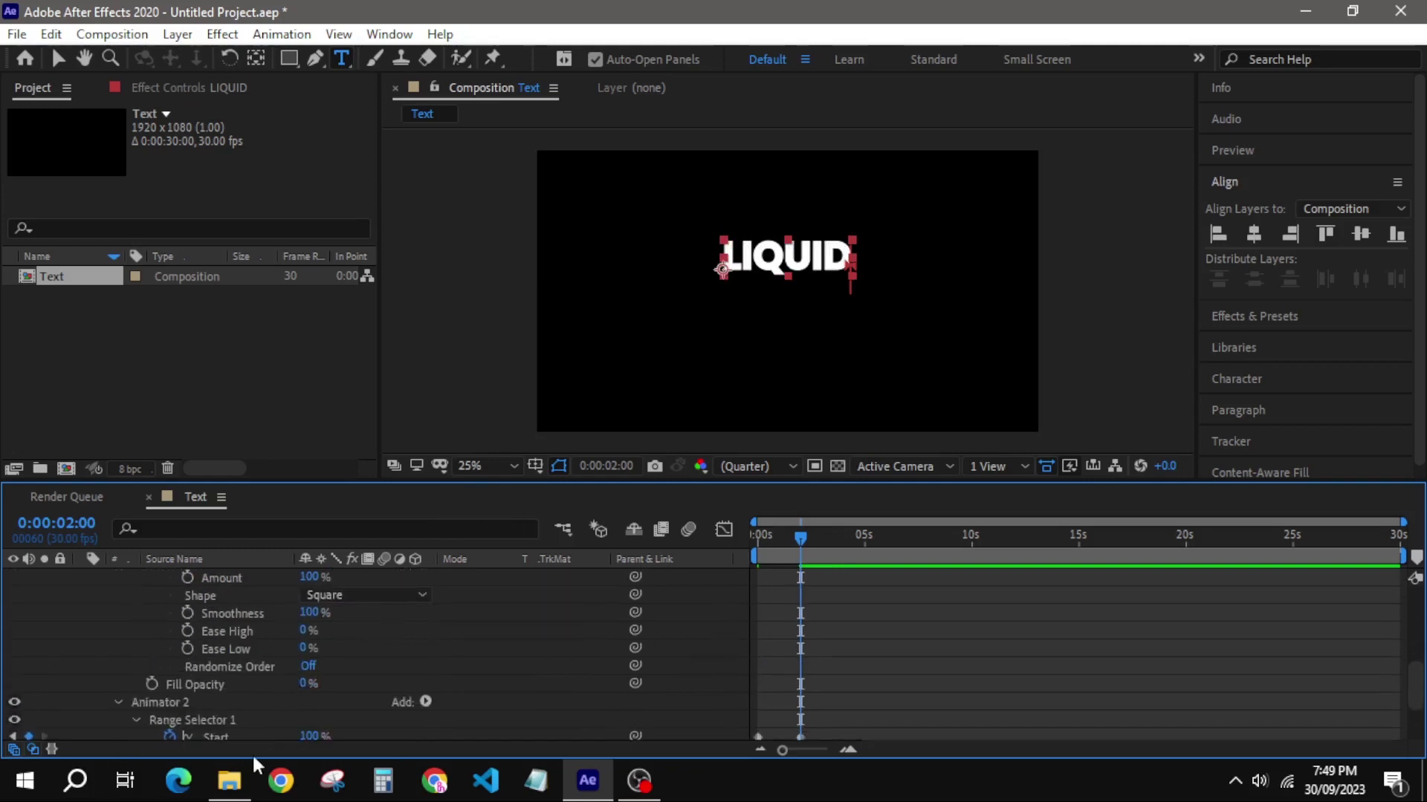
pyautogui.click(309, 666)
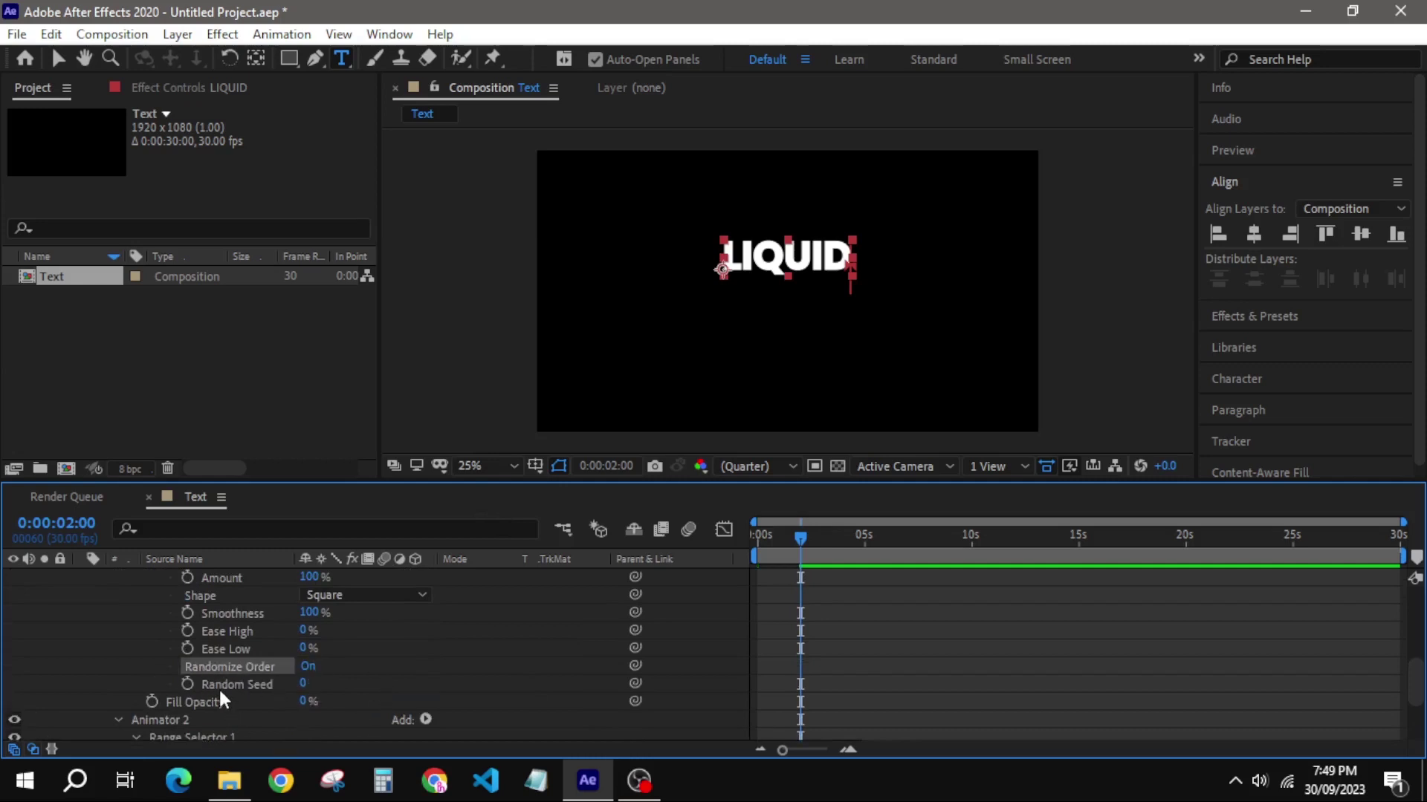
pyautogui.click(307, 684)
pyautogui.write('1')
pyautogui.press('Return')
pyautogui.scroll(-2, 260, 617)
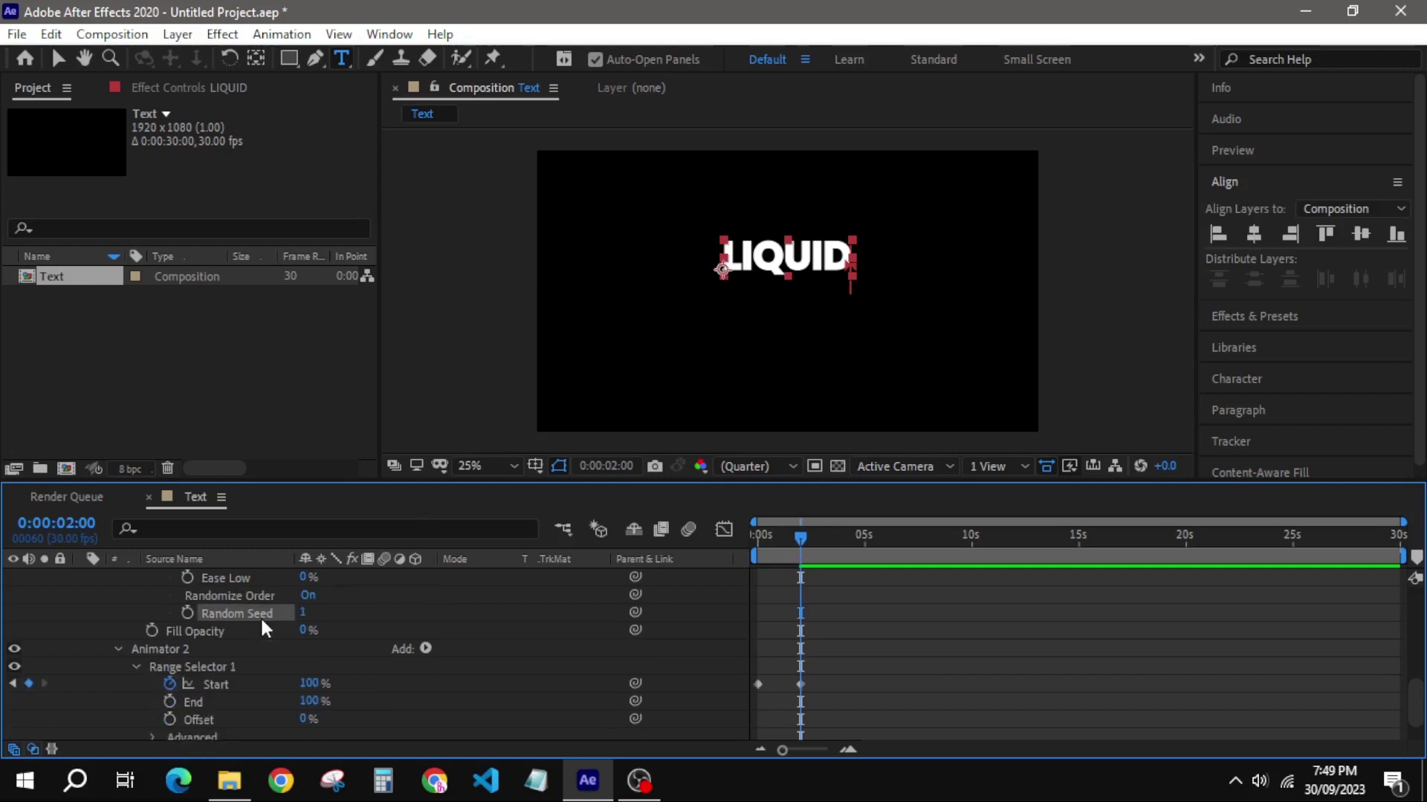
pyautogui.scroll(-1, 259, 619)
pyautogui.click(151, 695)
pyautogui.scroll(-2, 167, 697)
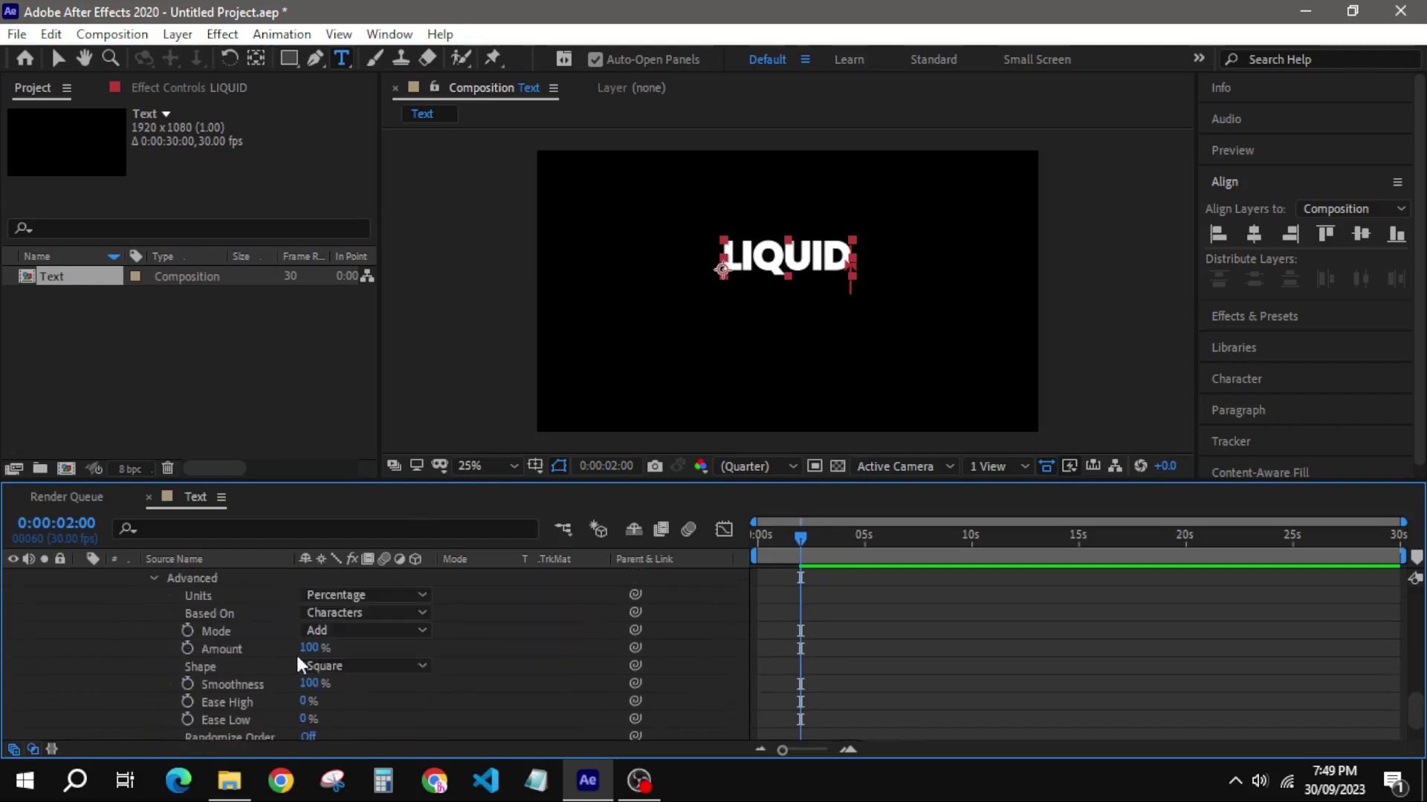
pyautogui.scroll(-1, 224, 713)
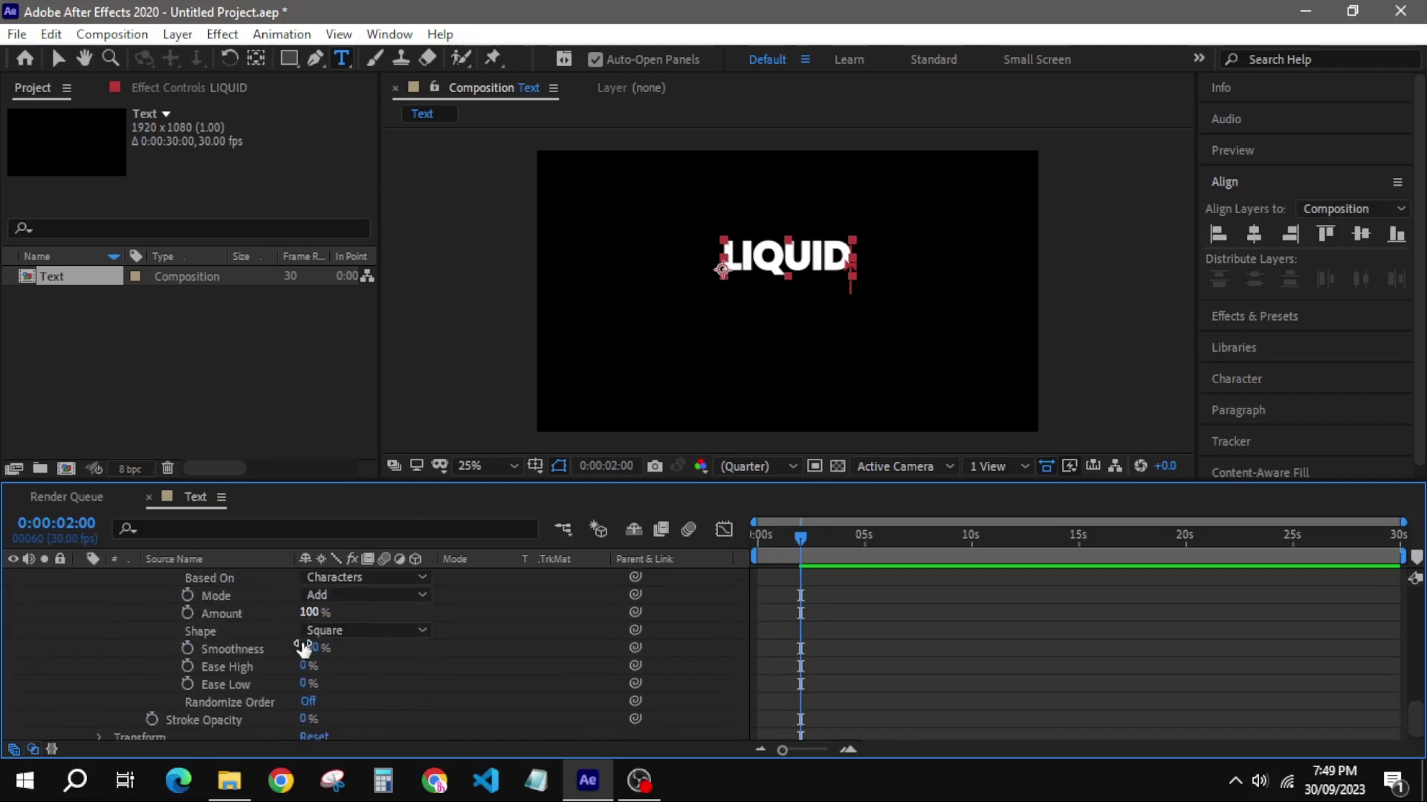
pyautogui.click(308, 696)
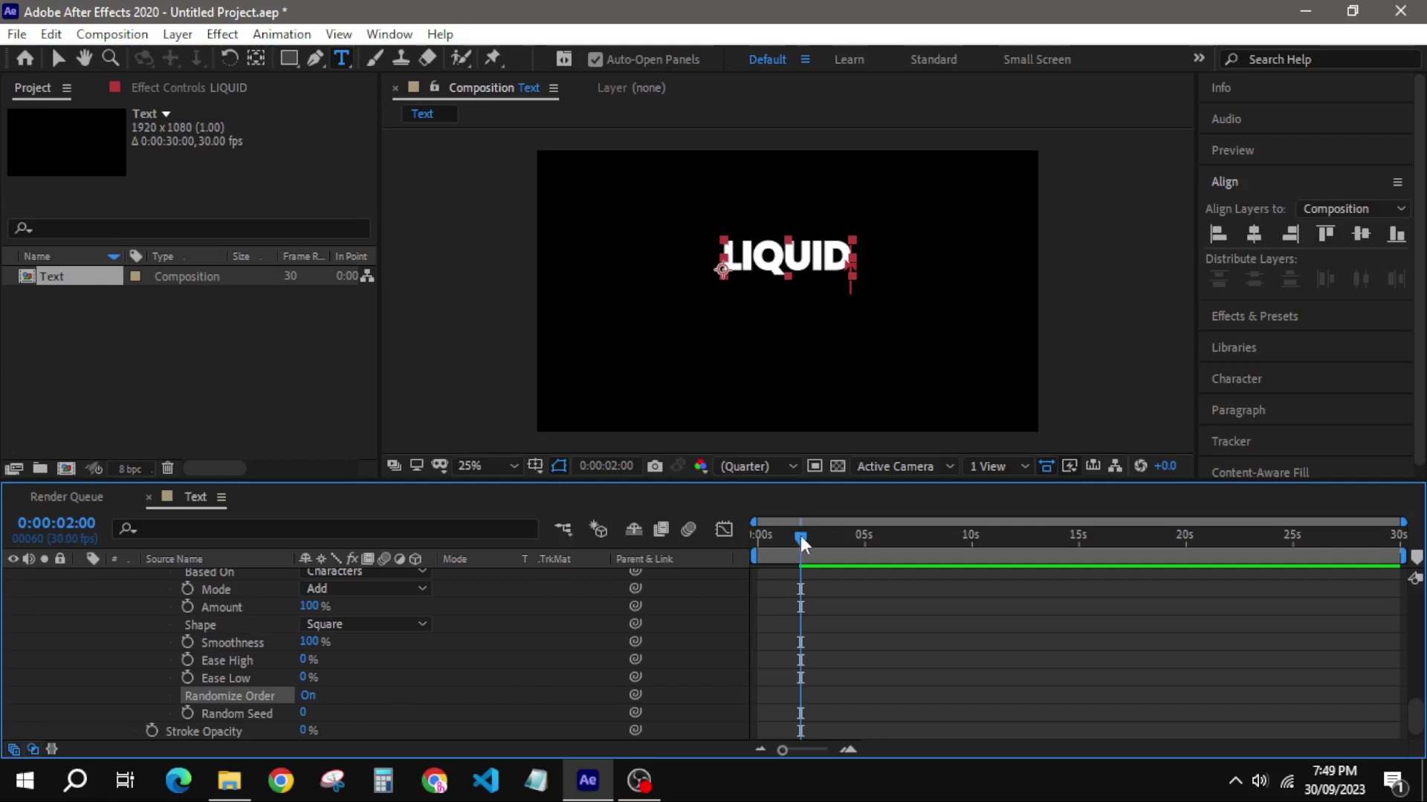
# Preview the random letter reveal from the start of the timeline
pyautogui.moveTo(801, 536); pyautogui.dragTo(754, 536)
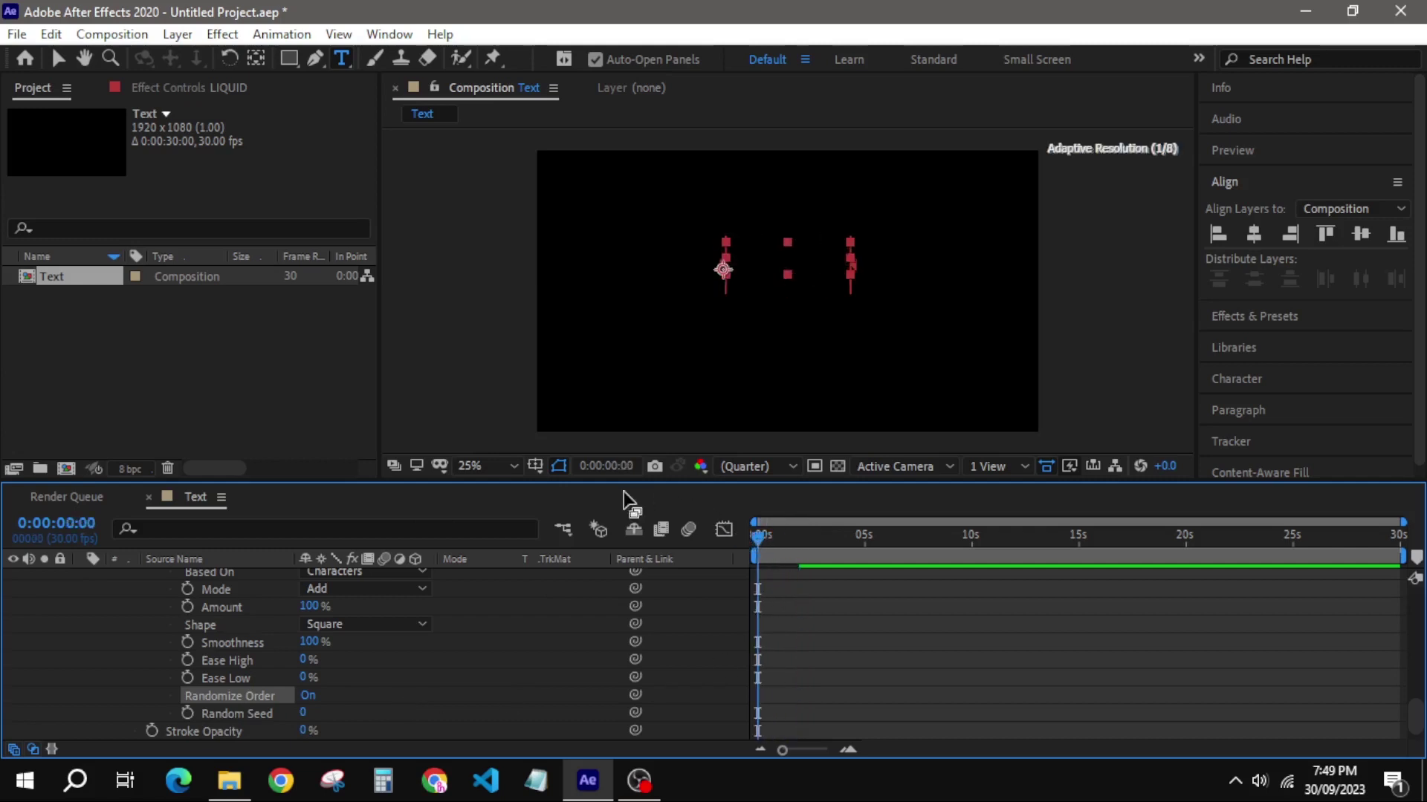
pyautogui.press('space')
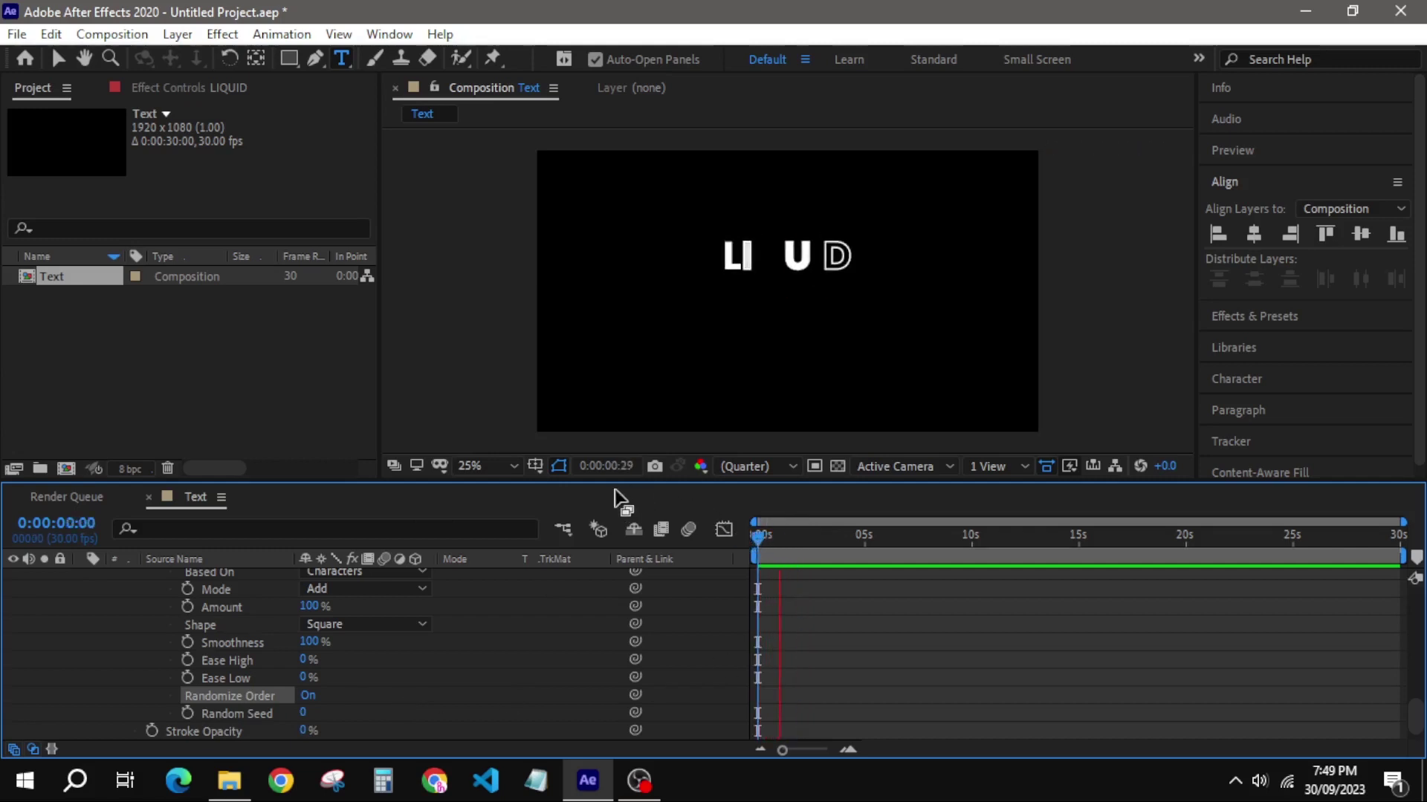
pyautogui.press('space')
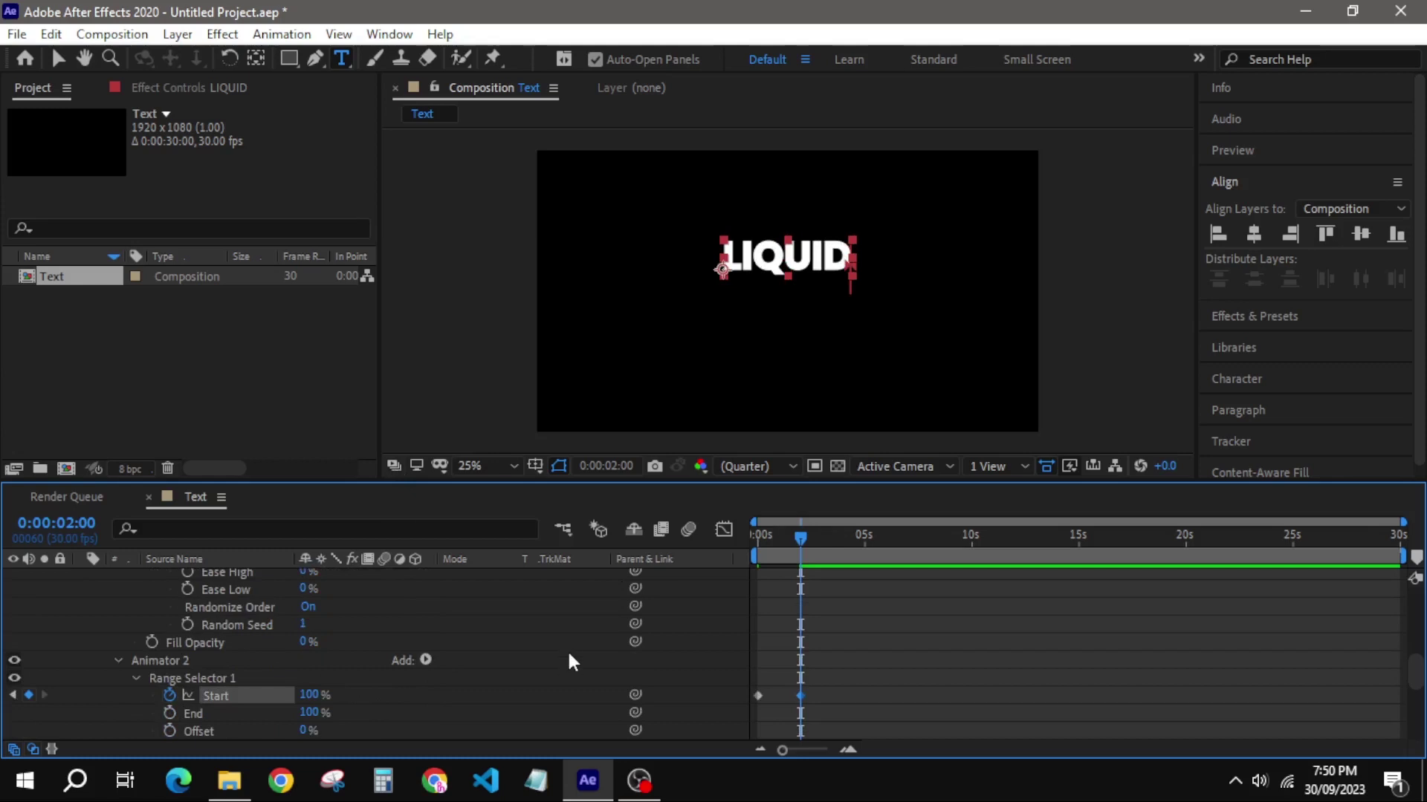
pyautogui.scroll(2, 568, 661)
pyautogui.scroll(1, 567, 662)
pyautogui.scroll(1, 567, 661)
pyautogui.scroll(2, 567, 661)
pyautogui.scroll(2, 567, 661)
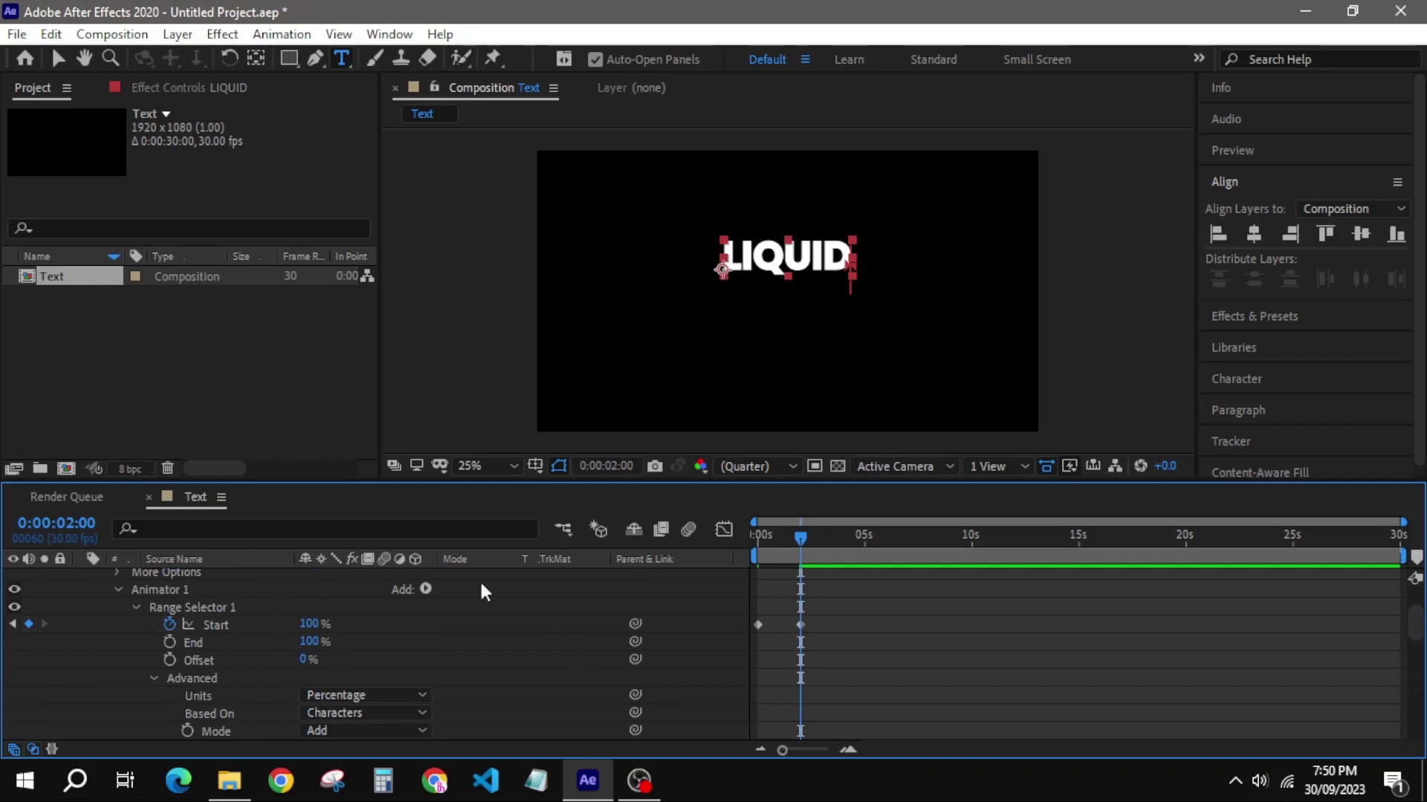
# Change Animator 1's 2-second Start keyframe to 50% and preview the reveal from the start
pyautogui.click(310, 624)
pyautogui.write('50')
pyautogui.press('Return')
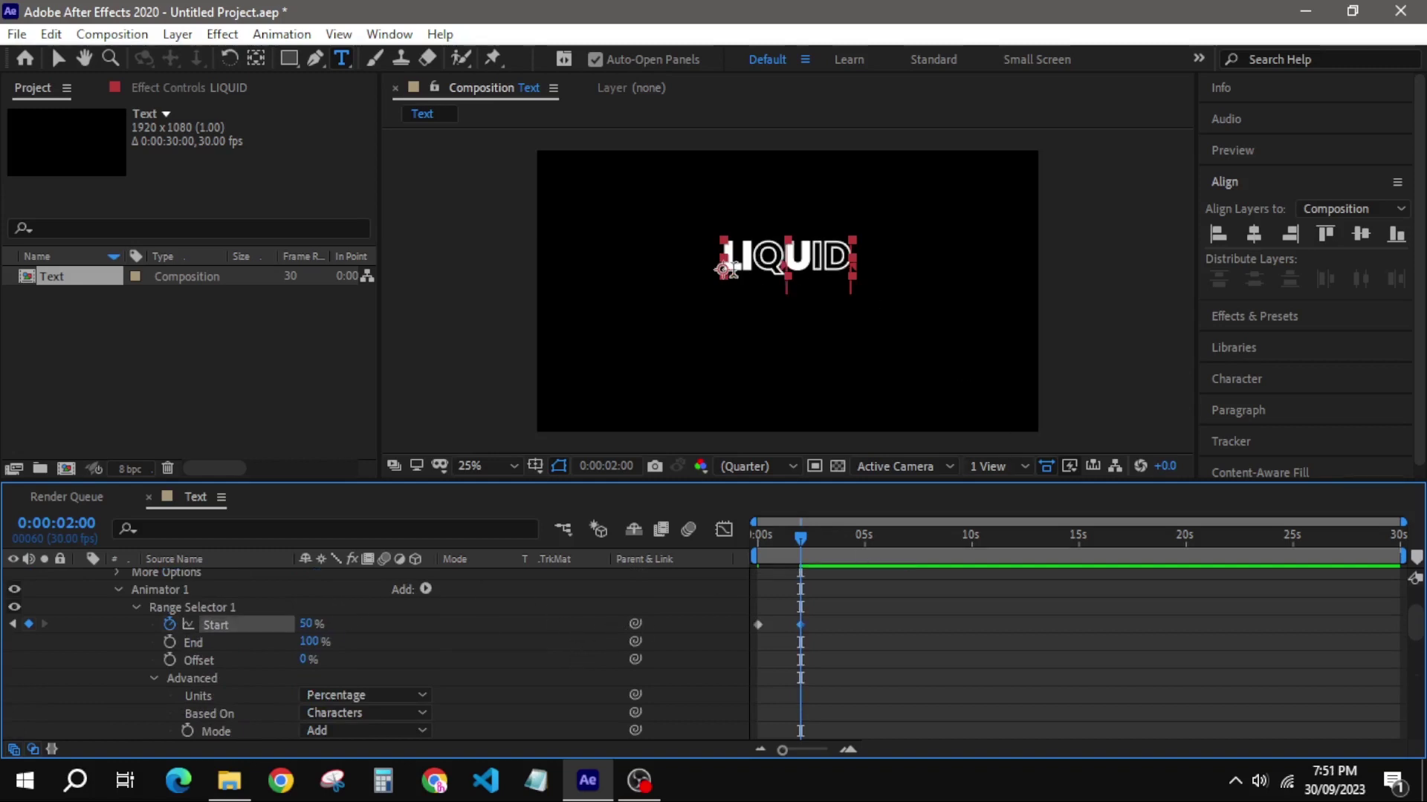
pyautogui.moveTo(822, 536); pyautogui.dragTo(703, 534)
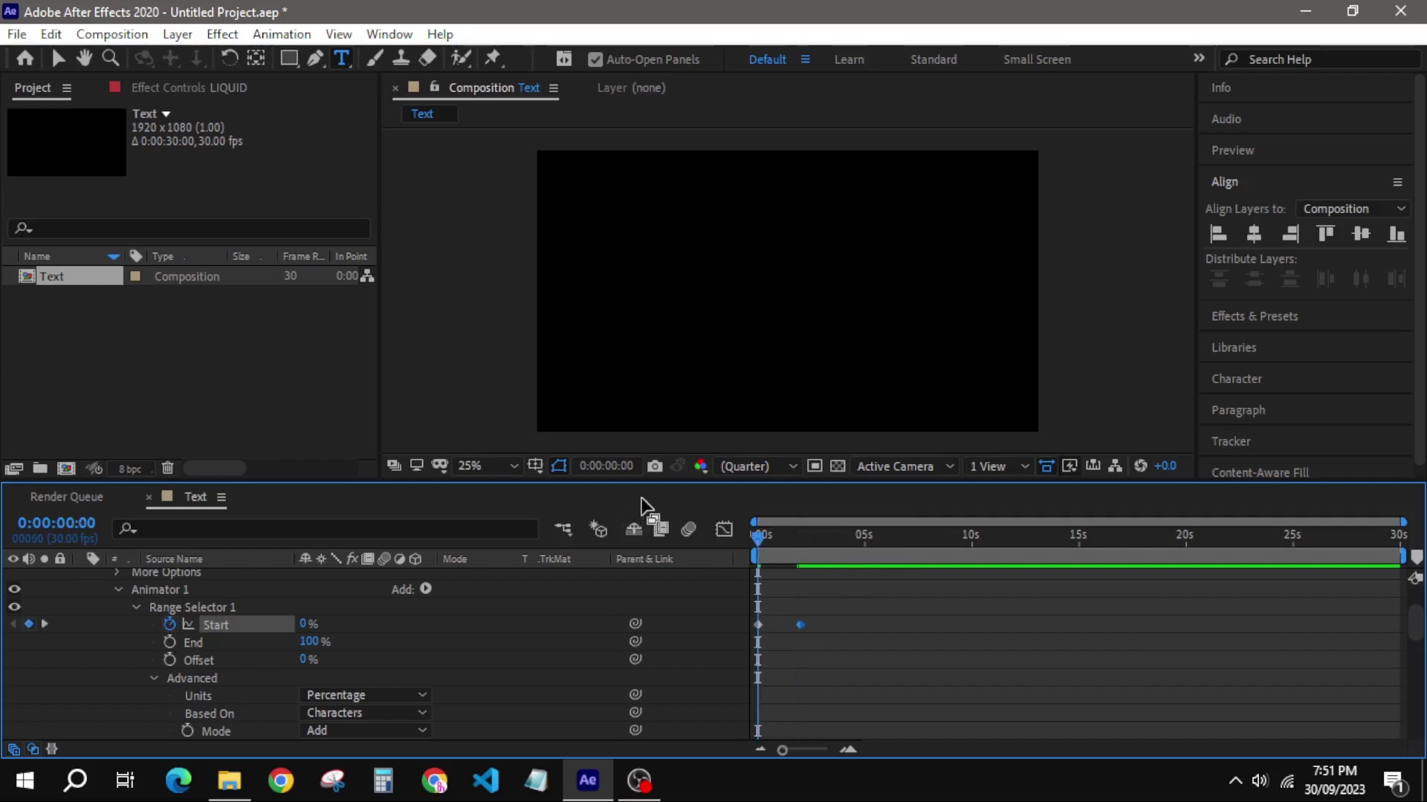
pyautogui.press('space')
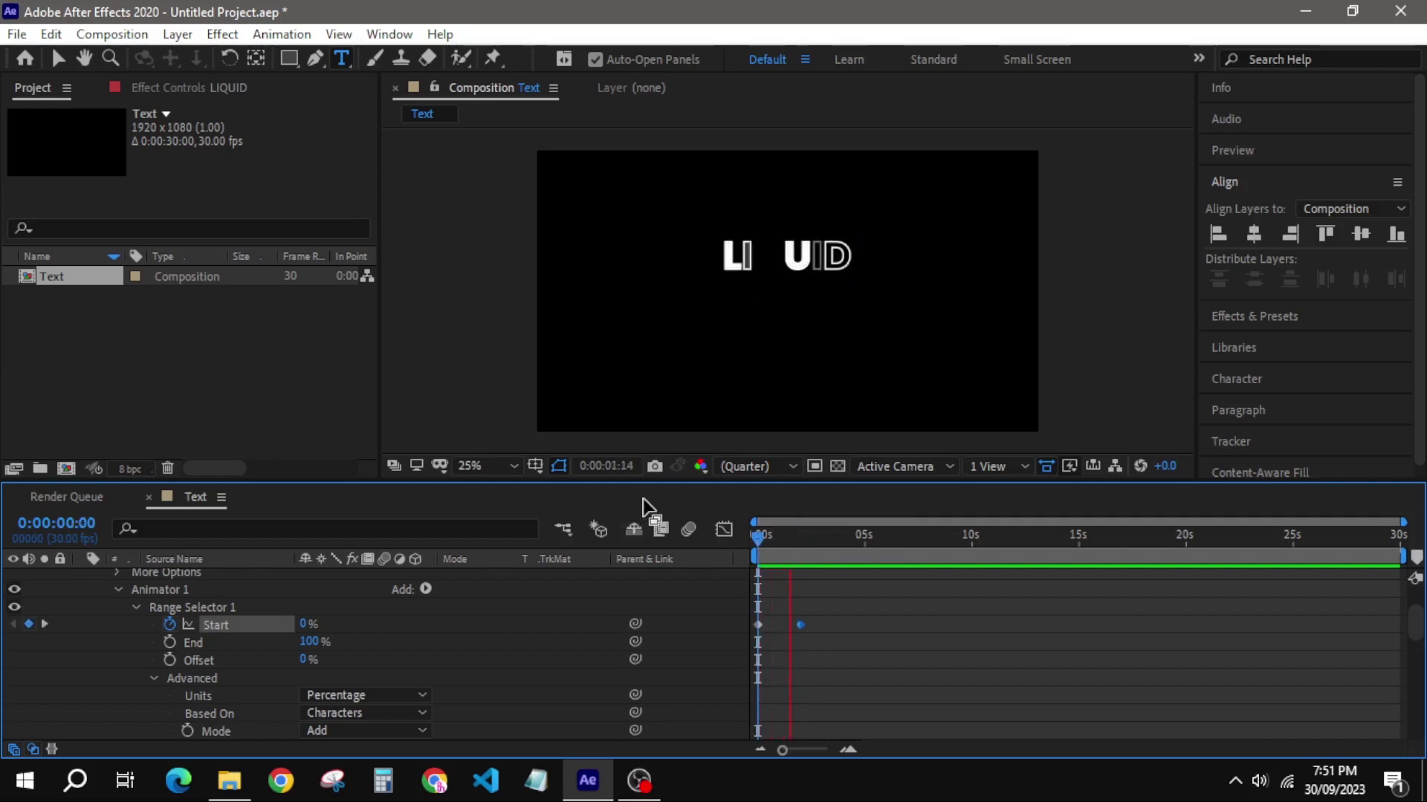
pyautogui.press('space')
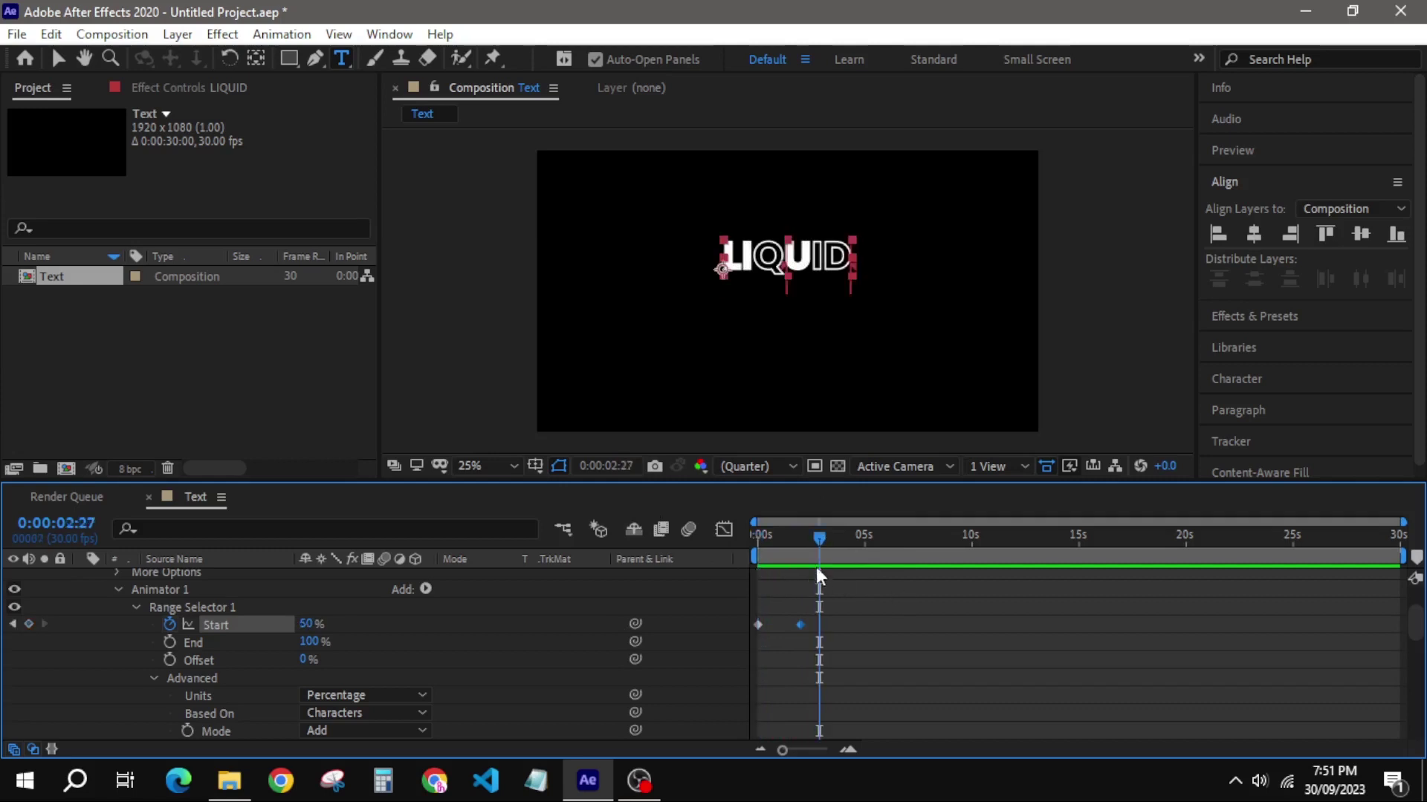
pyautogui.moveTo(819, 543)
pyautogui.mouseDown()
pyautogui.moveTo(755, 543)
pyautogui.moveTo(795, 547)
pyautogui.mouseUp()
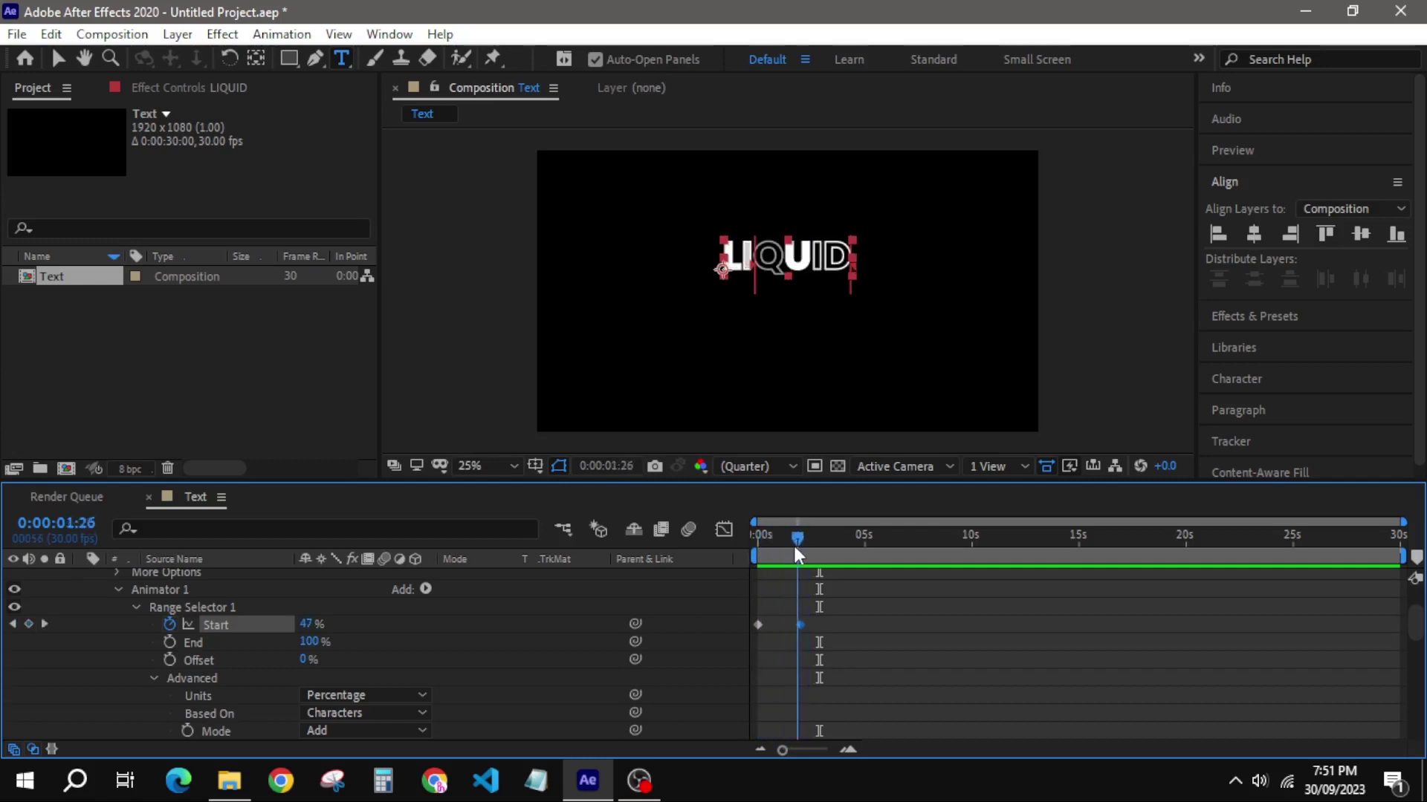
pyautogui.scroll(3, 319, 634)
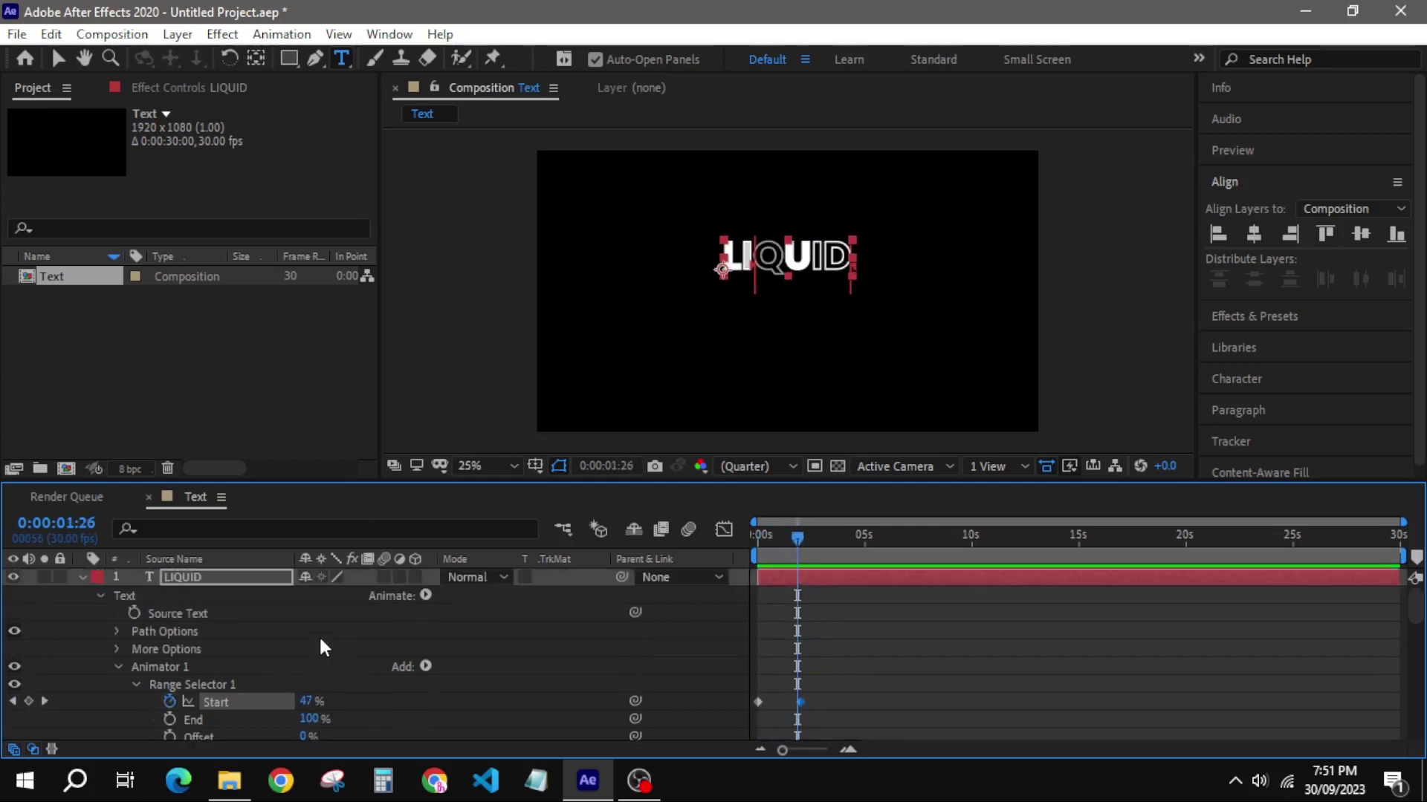
# Duplicate the LIQUID layer, retype the copy as TEXT, and move it below LIQUID
pyautogui.click(80, 576)
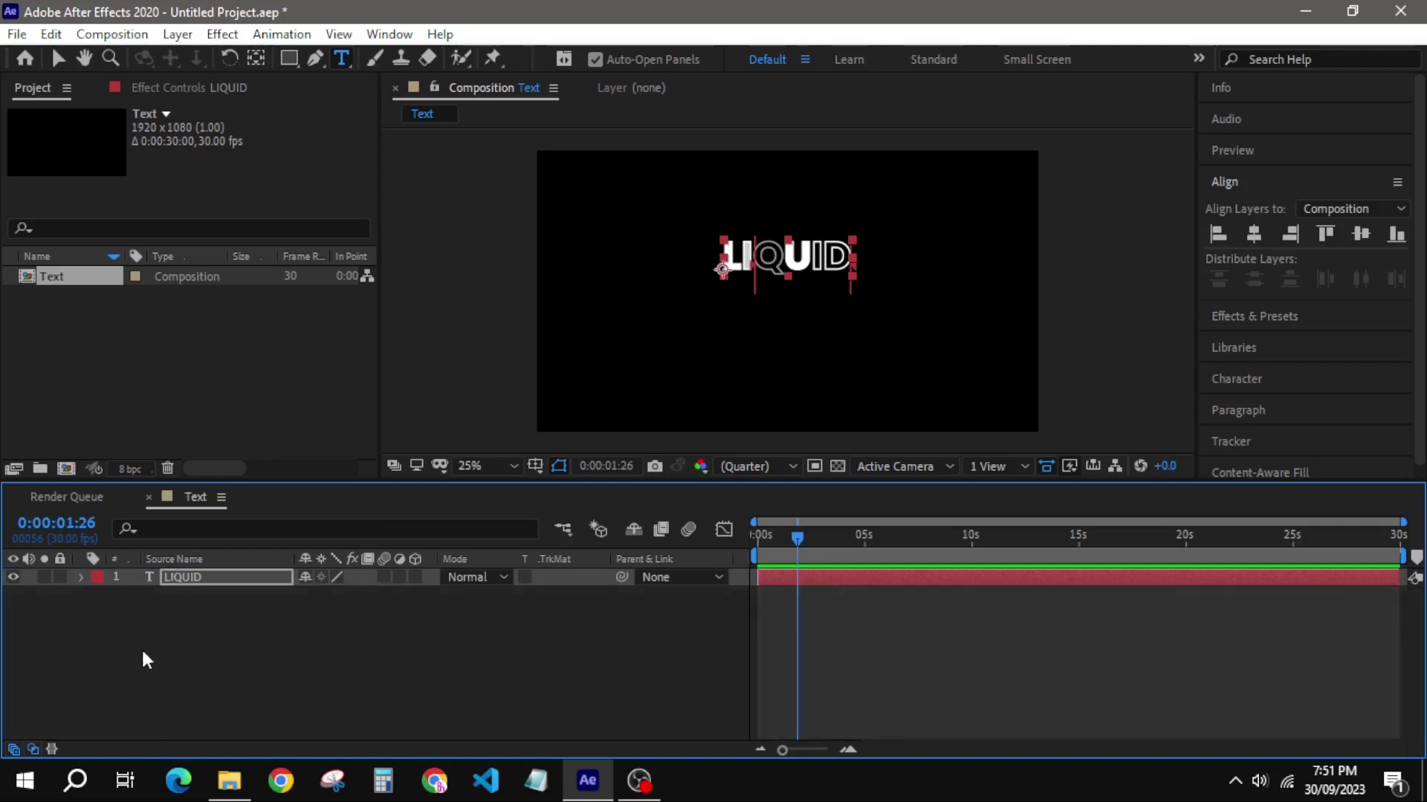
pyautogui.press('Return')
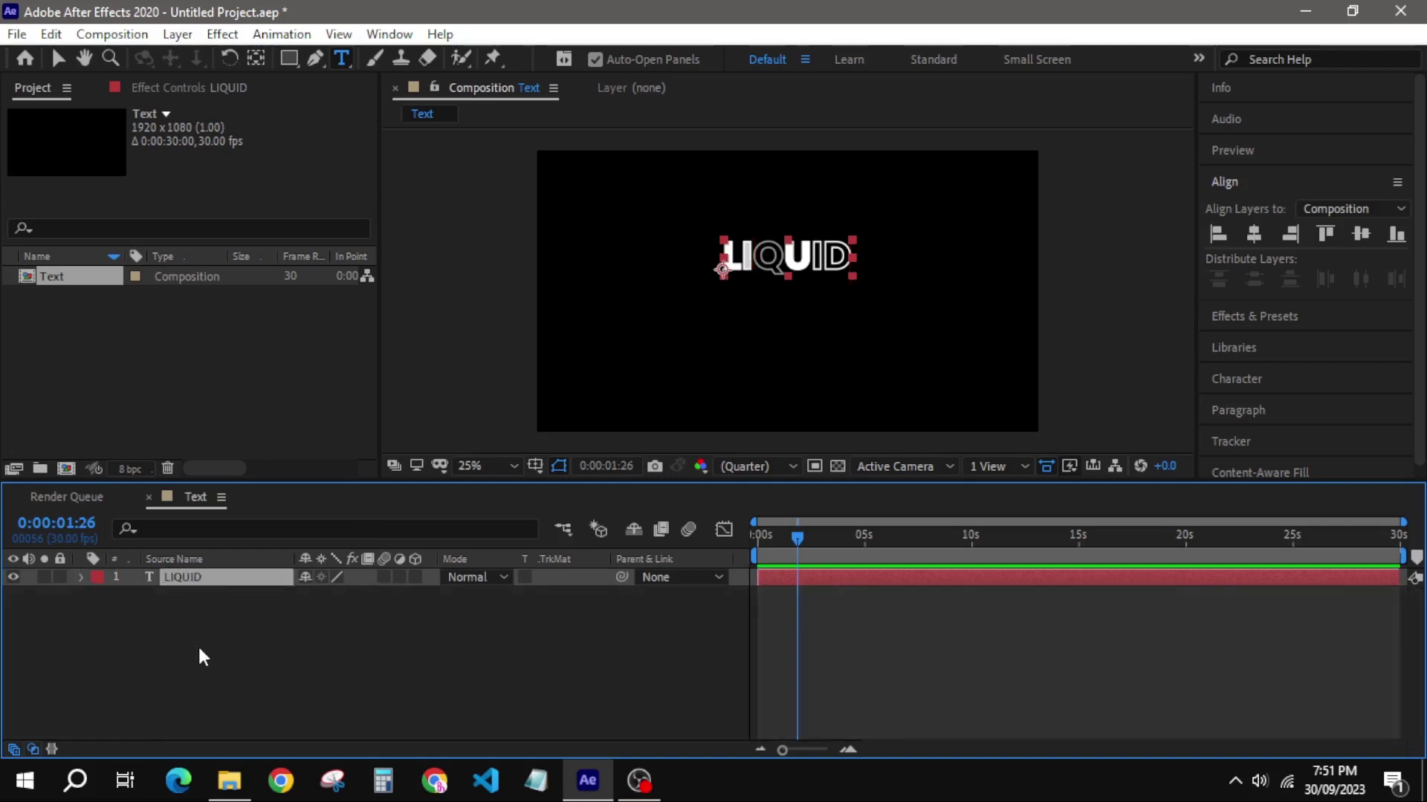
pyautogui.hotkey('ctrl', 'd')
pyautogui.moveTo(191, 574); pyautogui.dragTo(188, 603)
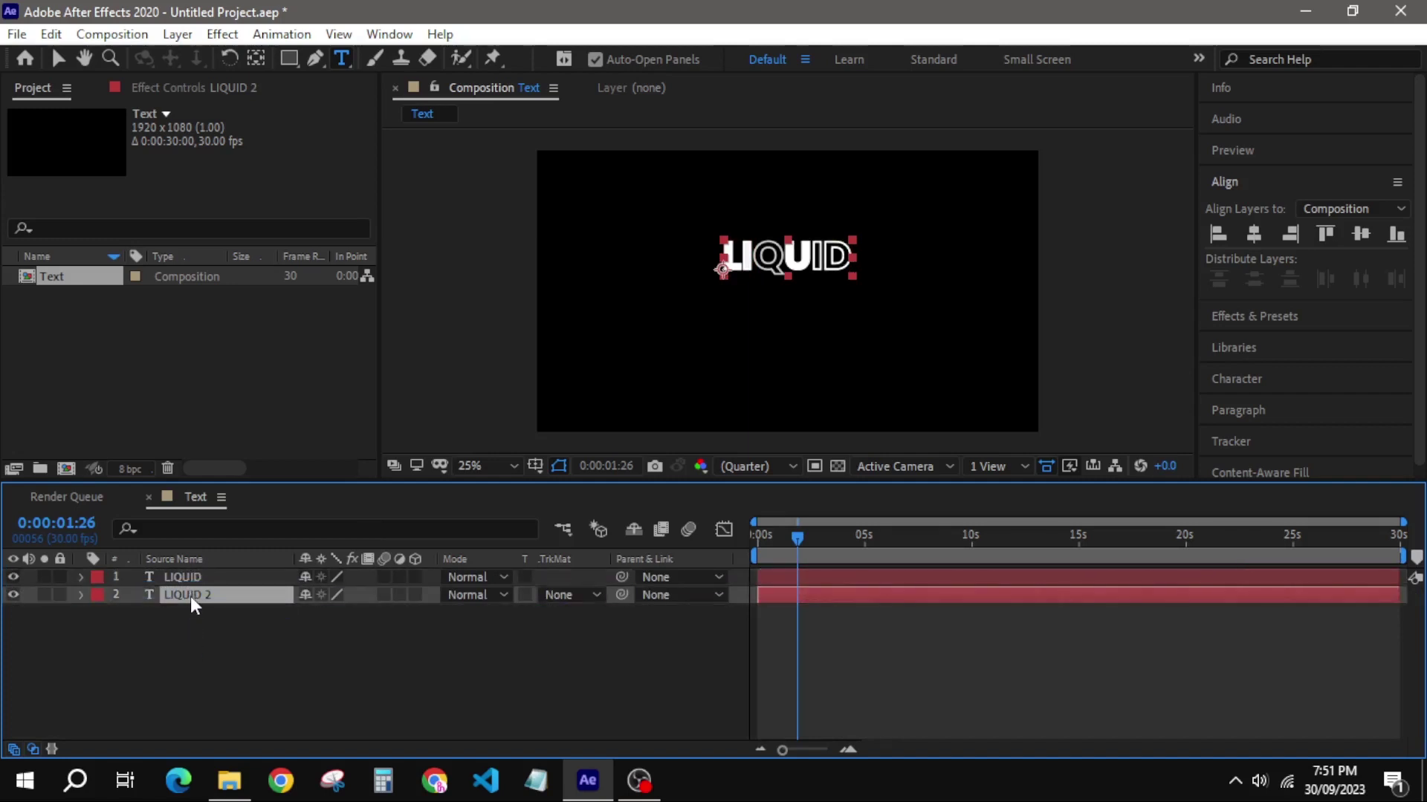
pyautogui.press('Return')
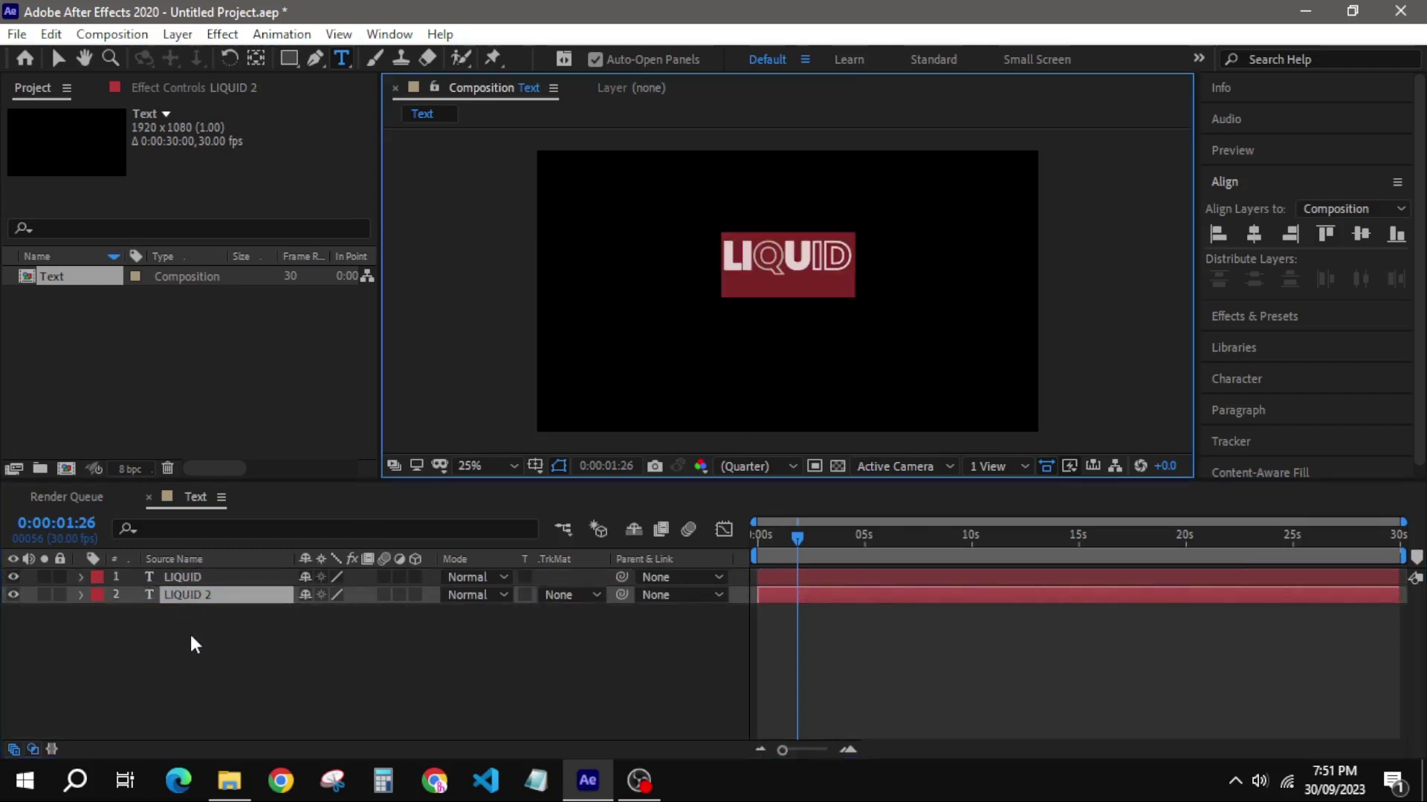
pyautogui.write('TEXT')
pyautogui.click(190, 645)
pyautogui.click(188, 596)
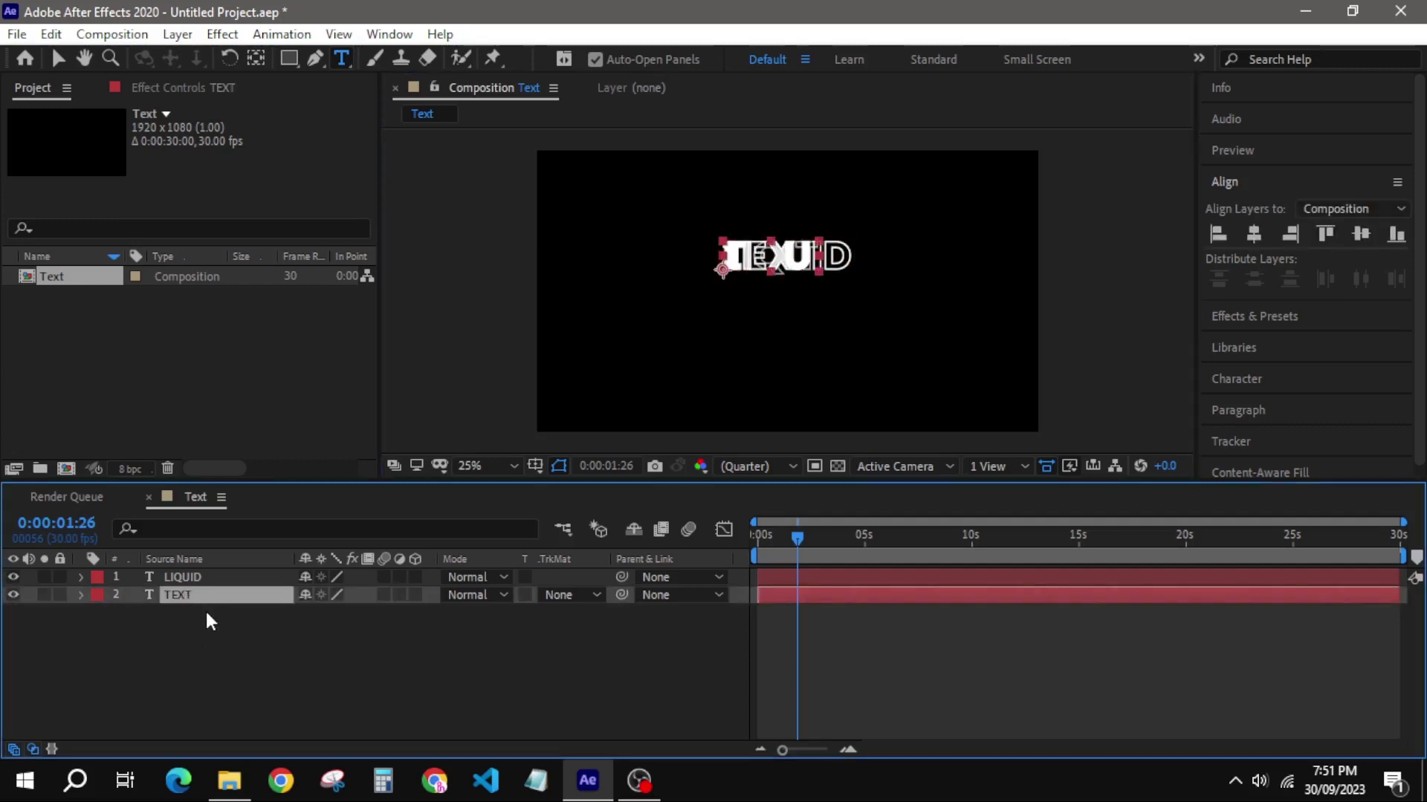
pyautogui.hotkey('shift', 'Down')
pyautogui.hotkey('shift', 'Down')
pyautogui.hotkey('shift', 'Down')
pyautogui.hotkey('shift', 'Down')
pyautogui.hotkey('shift', 'Down')
pyautogui.hotkey('shift', 'Down')
pyautogui.hotkey('shift', 'Down')
pyautogui.hotkey('shift', 'Down')
pyautogui.hotkey('shift', 'Down')
pyautogui.hotkey('shift', 'Down')
pyautogui.hotkey('shift', 'Down')
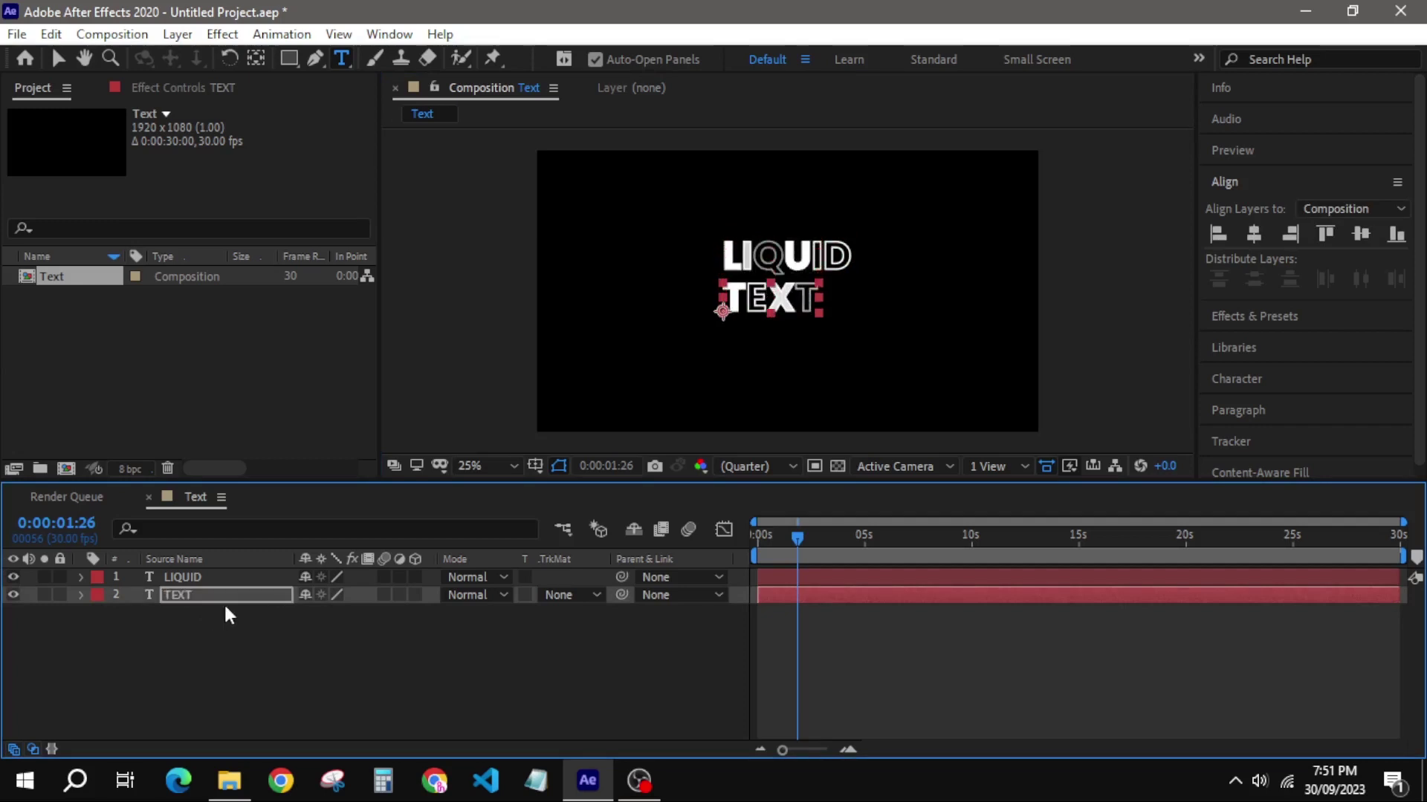
# Centre LIQUID and TEXT horizontally in the composition
pyautogui.keyDown('shift'); pyautogui.click(214, 577); pyautogui.keyUp('shift')
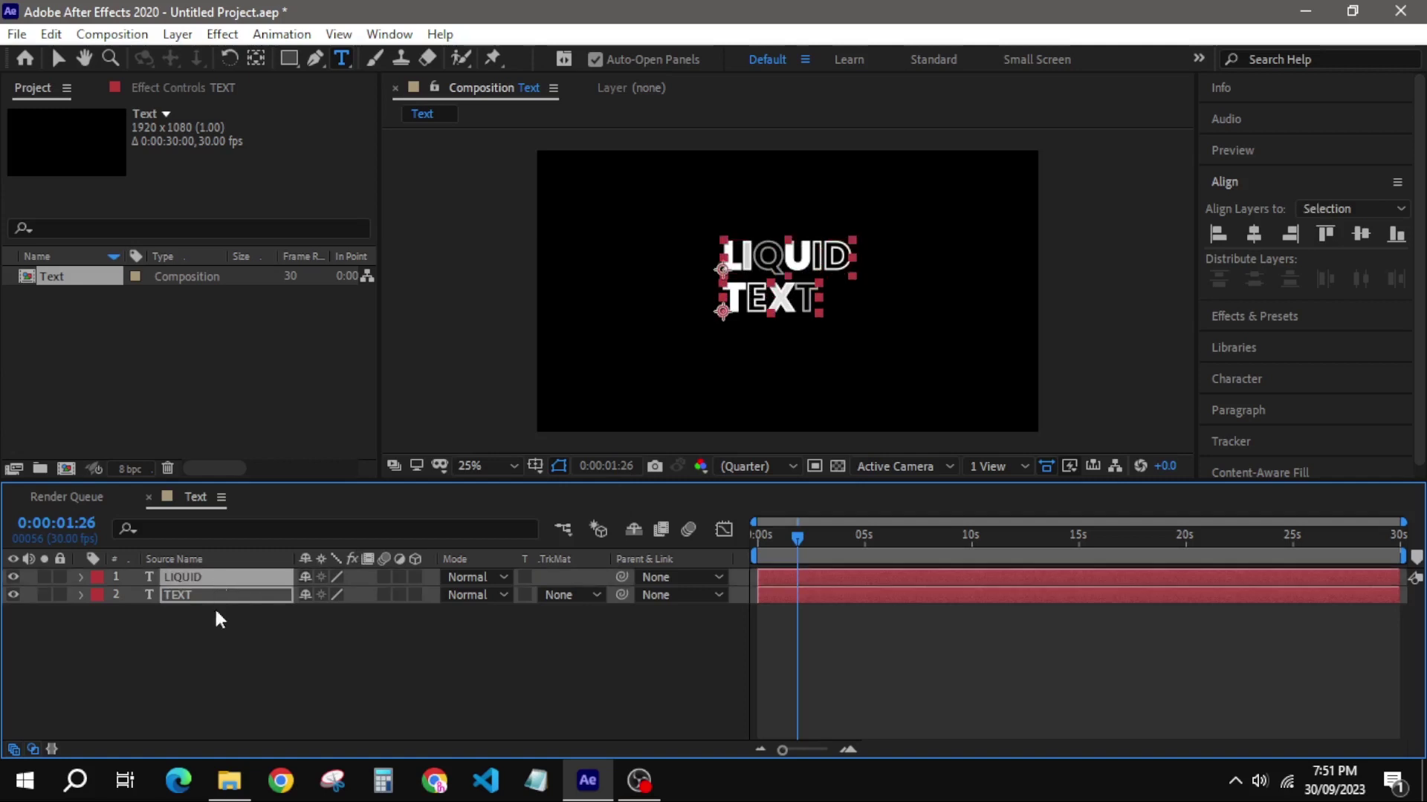
pyautogui.click(1254, 235)
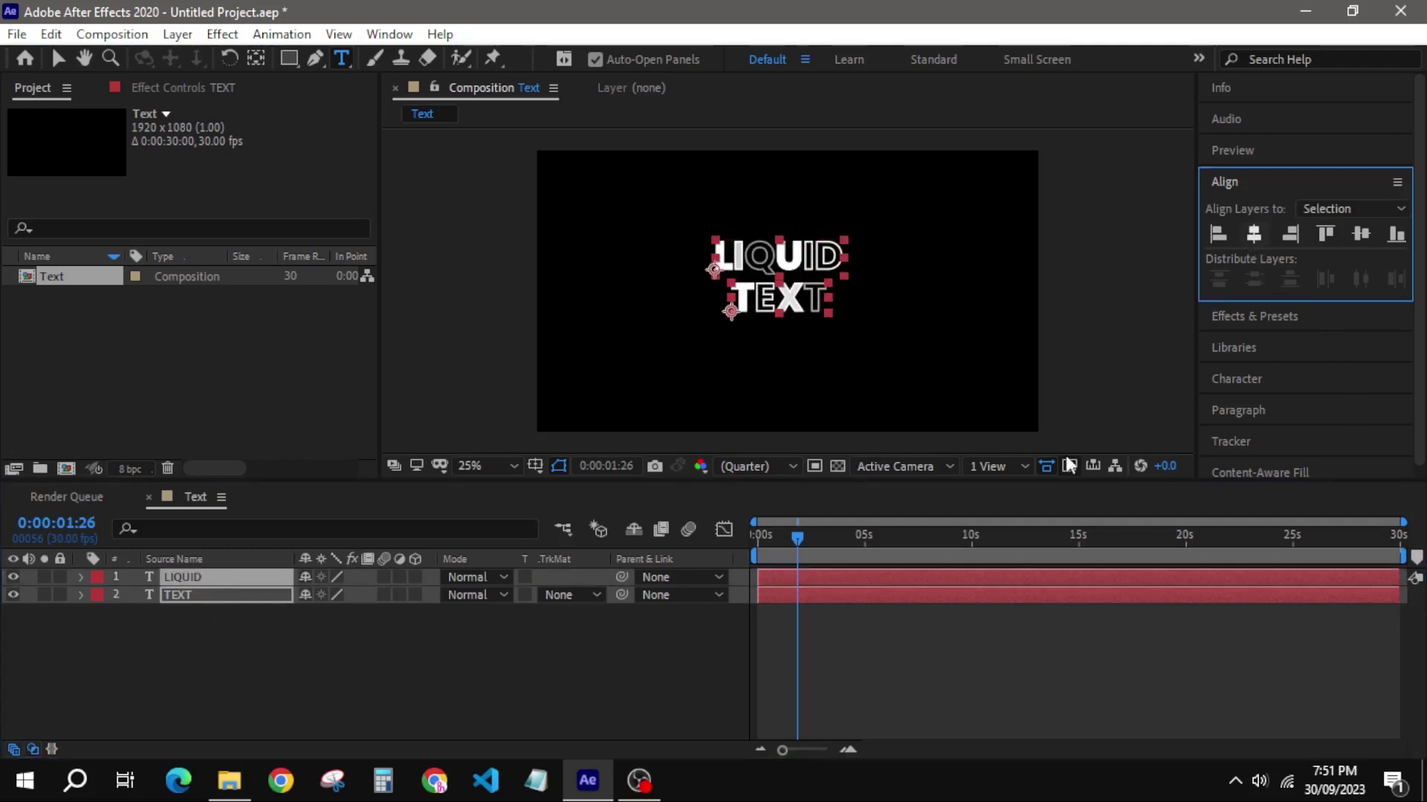
pyautogui.click(539, 667)
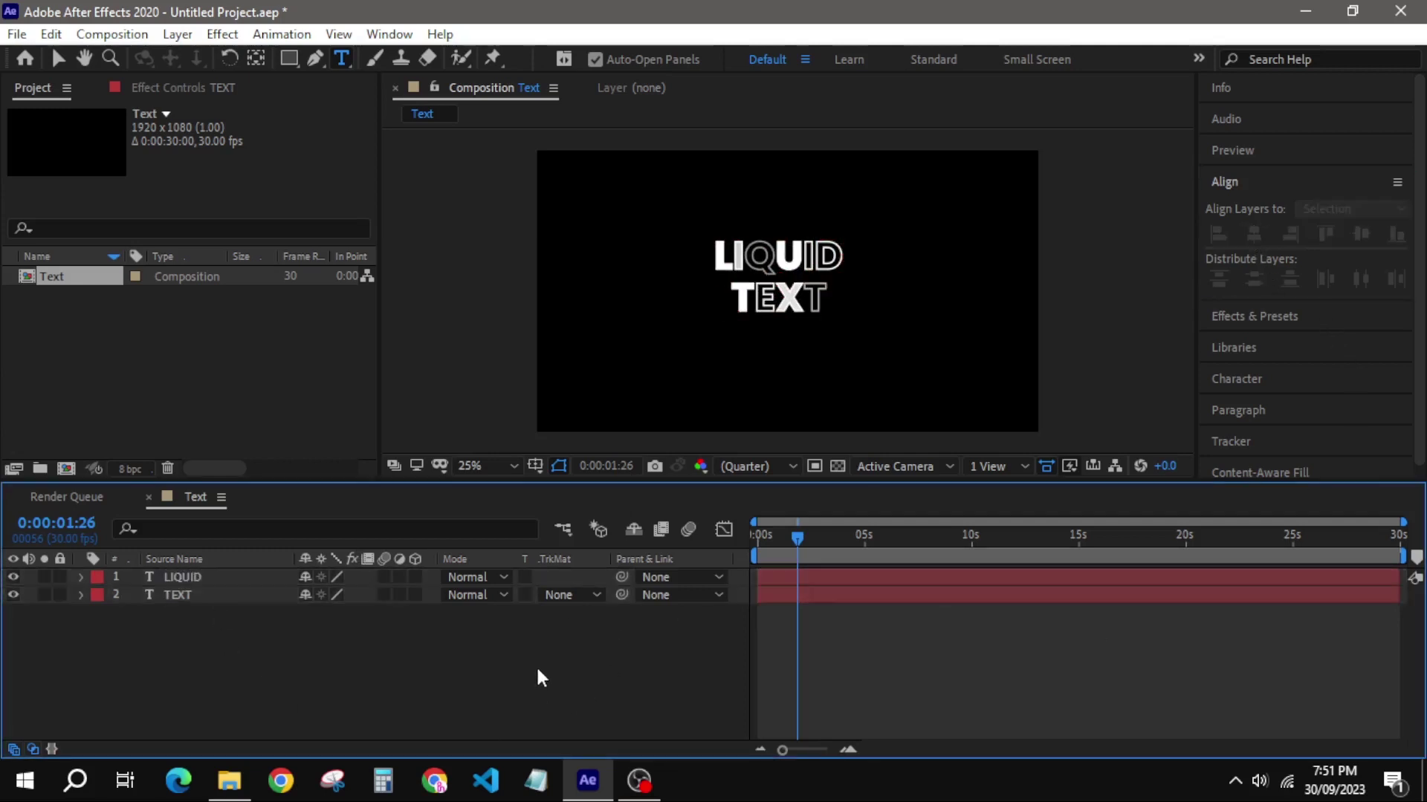
pyautogui.click(219, 578)
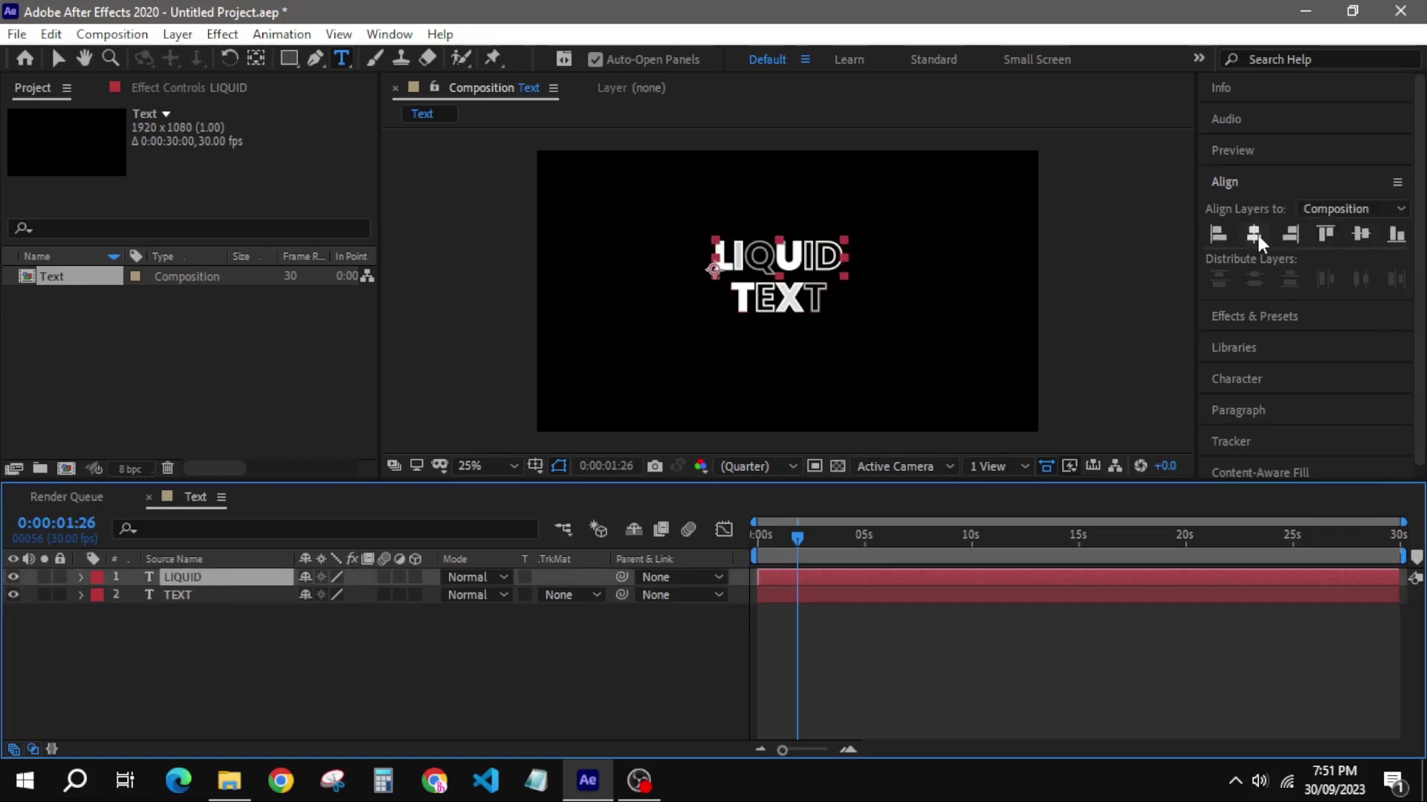
pyautogui.click(1256, 232)
pyautogui.click(206, 598)
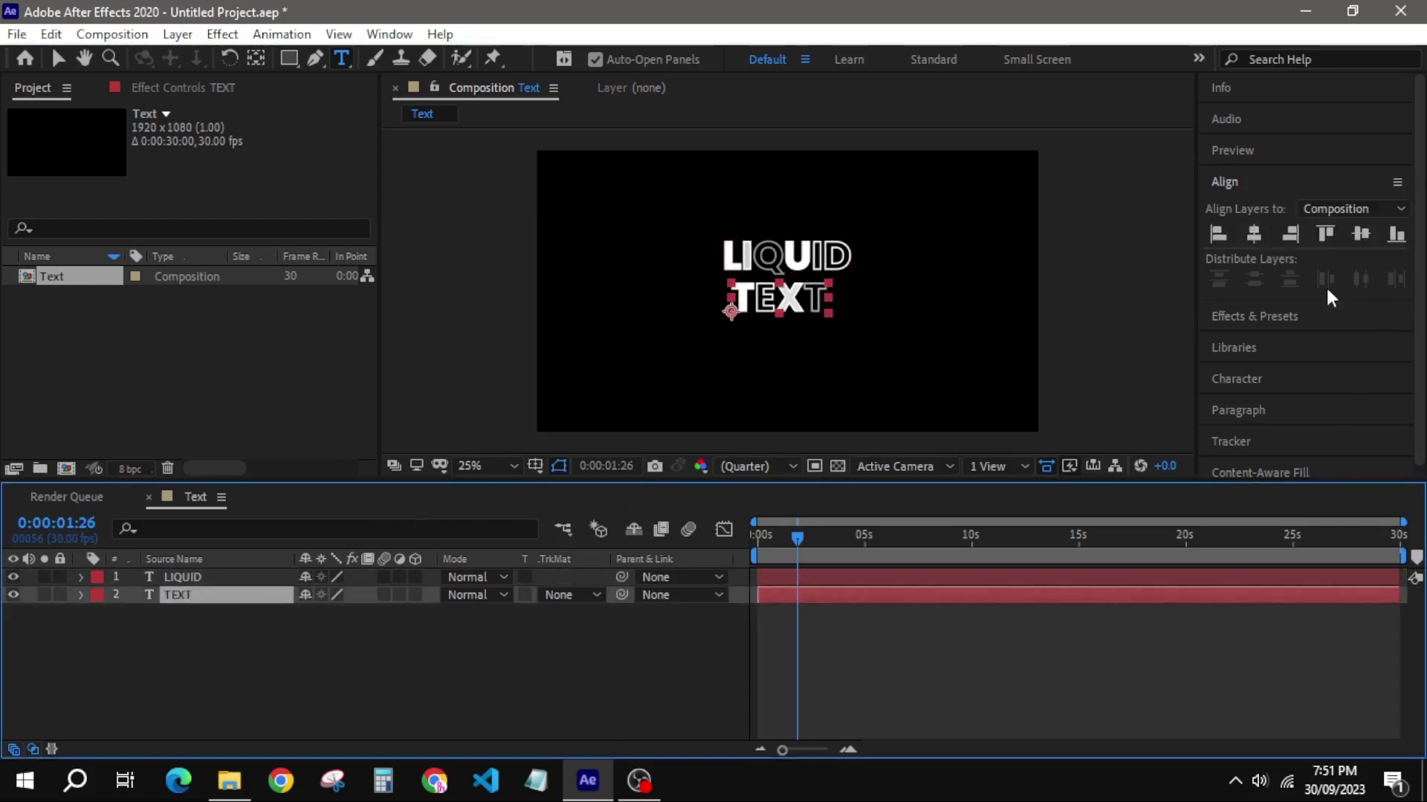
pyautogui.click(1256, 236)
pyautogui.click(419, 665)
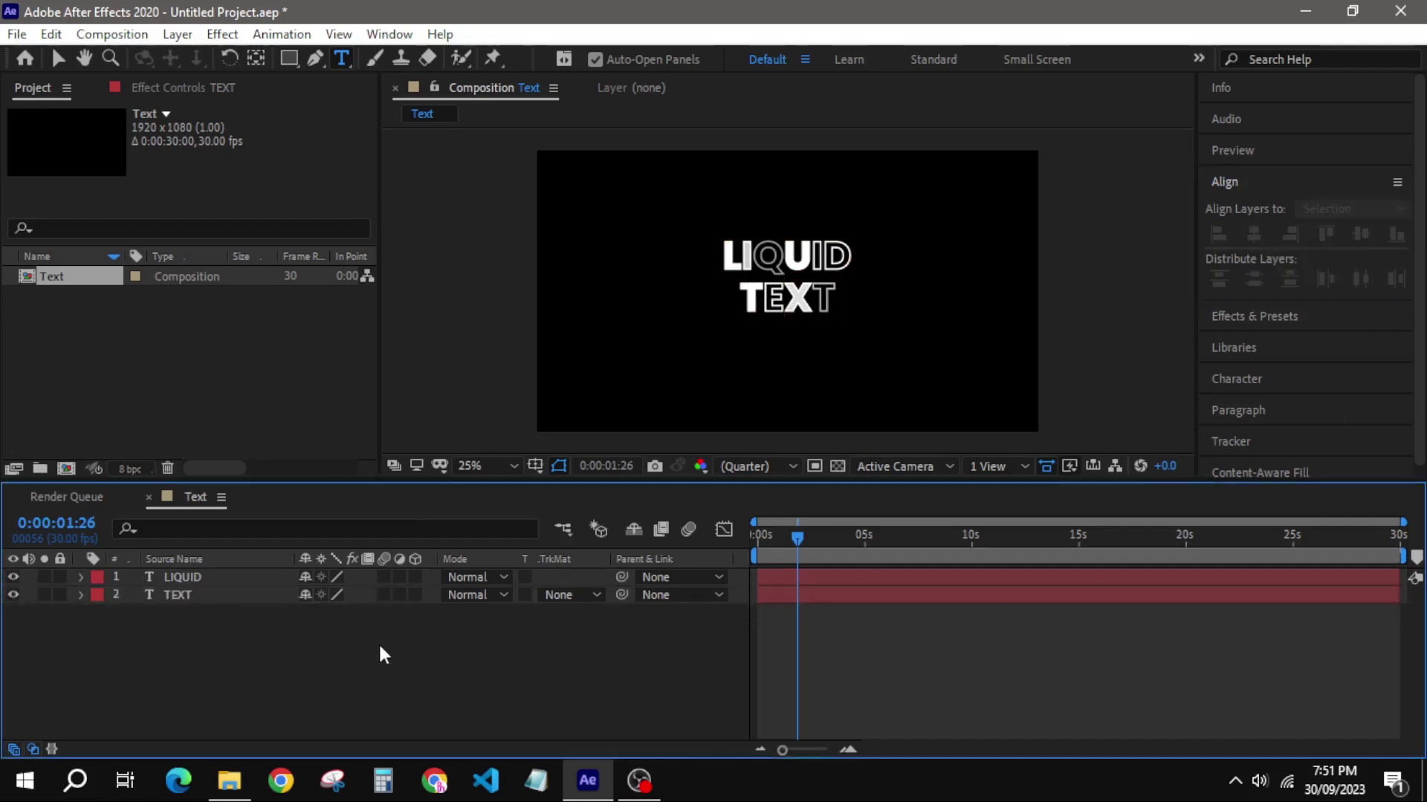
# Set the TEXT layer's Animator 1 random seed to 3, then scrub the preview near 2 seconds
pyautogui.click(175, 597)
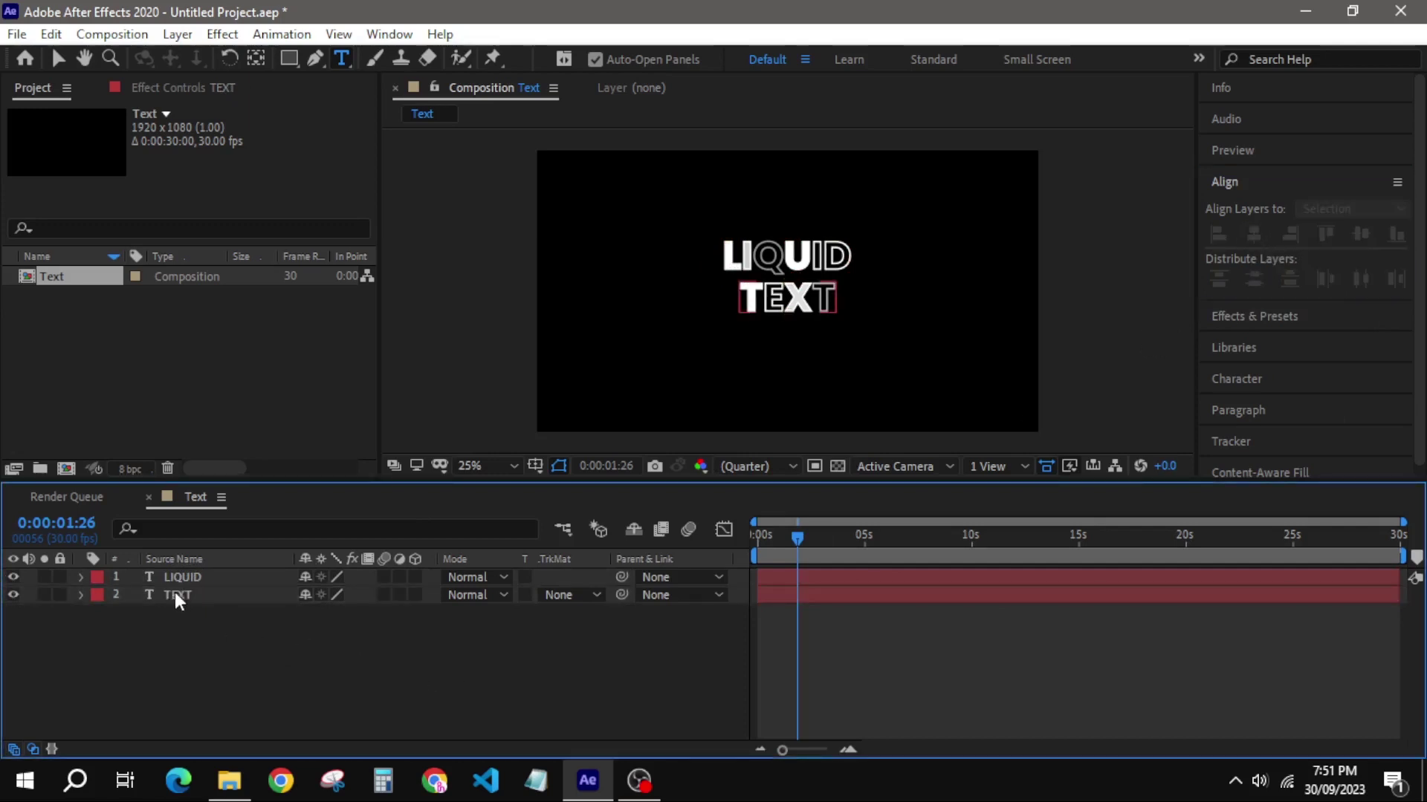
pyautogui.click(80, 595)
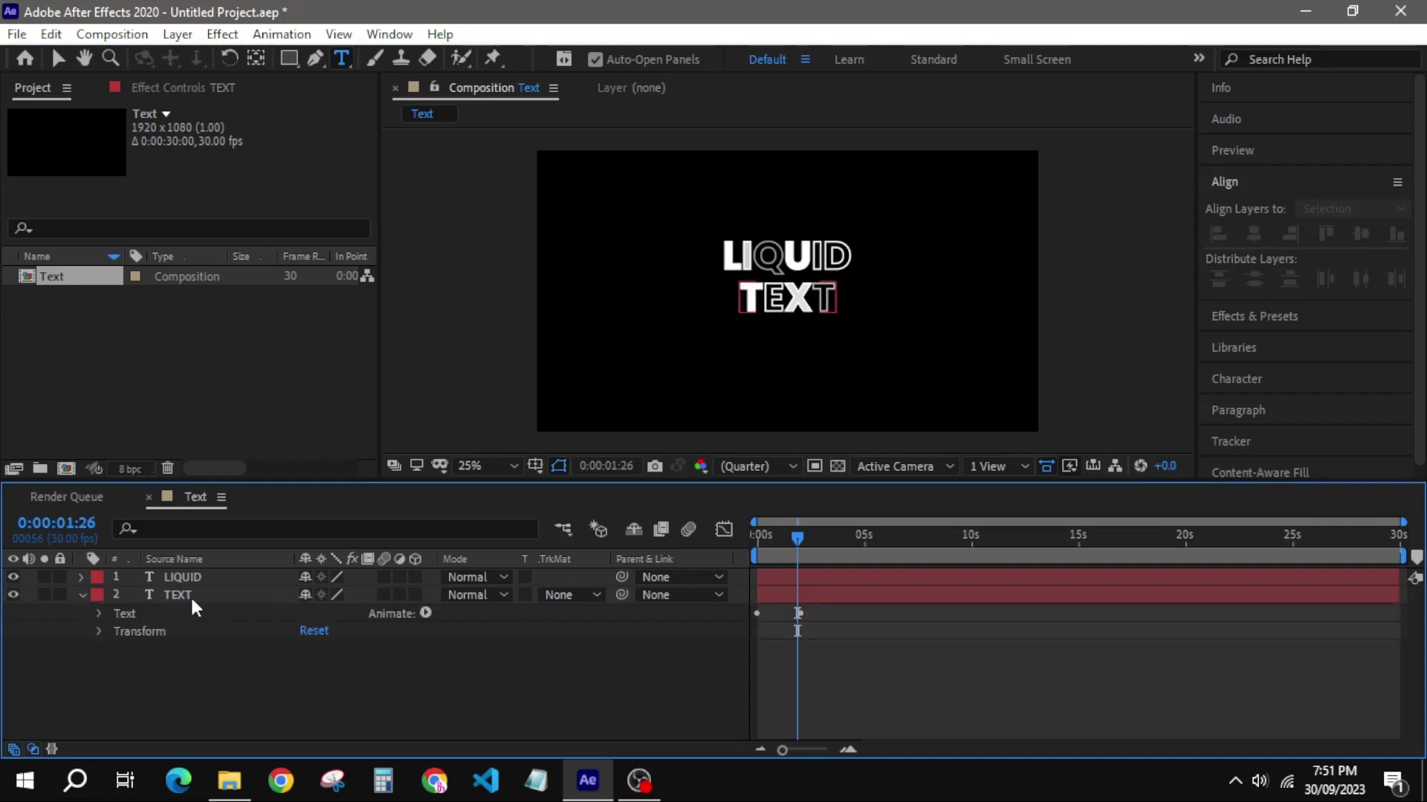
pyautogui.click(99, 612)
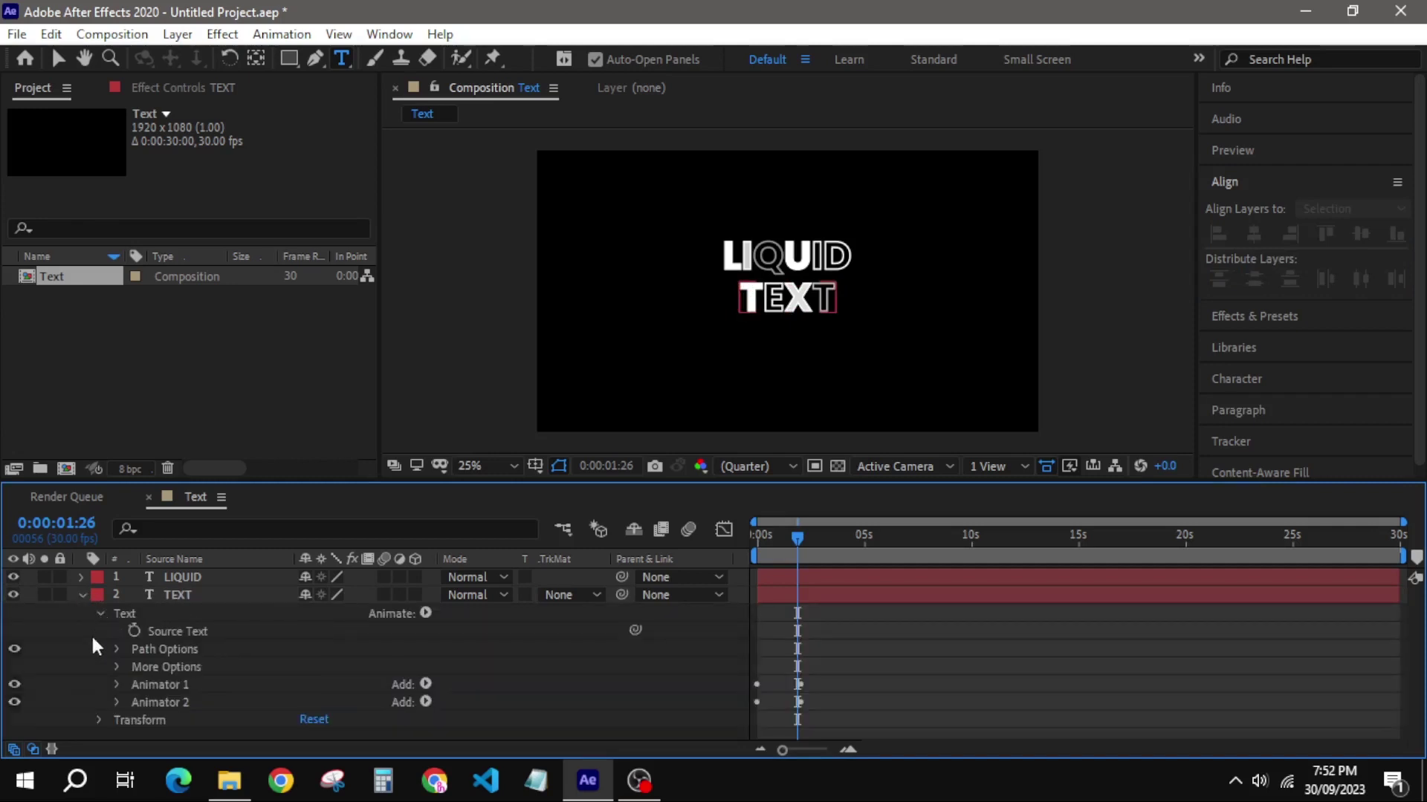
pyautogui.click(118, 685)
pyautogui.click(136, 679)
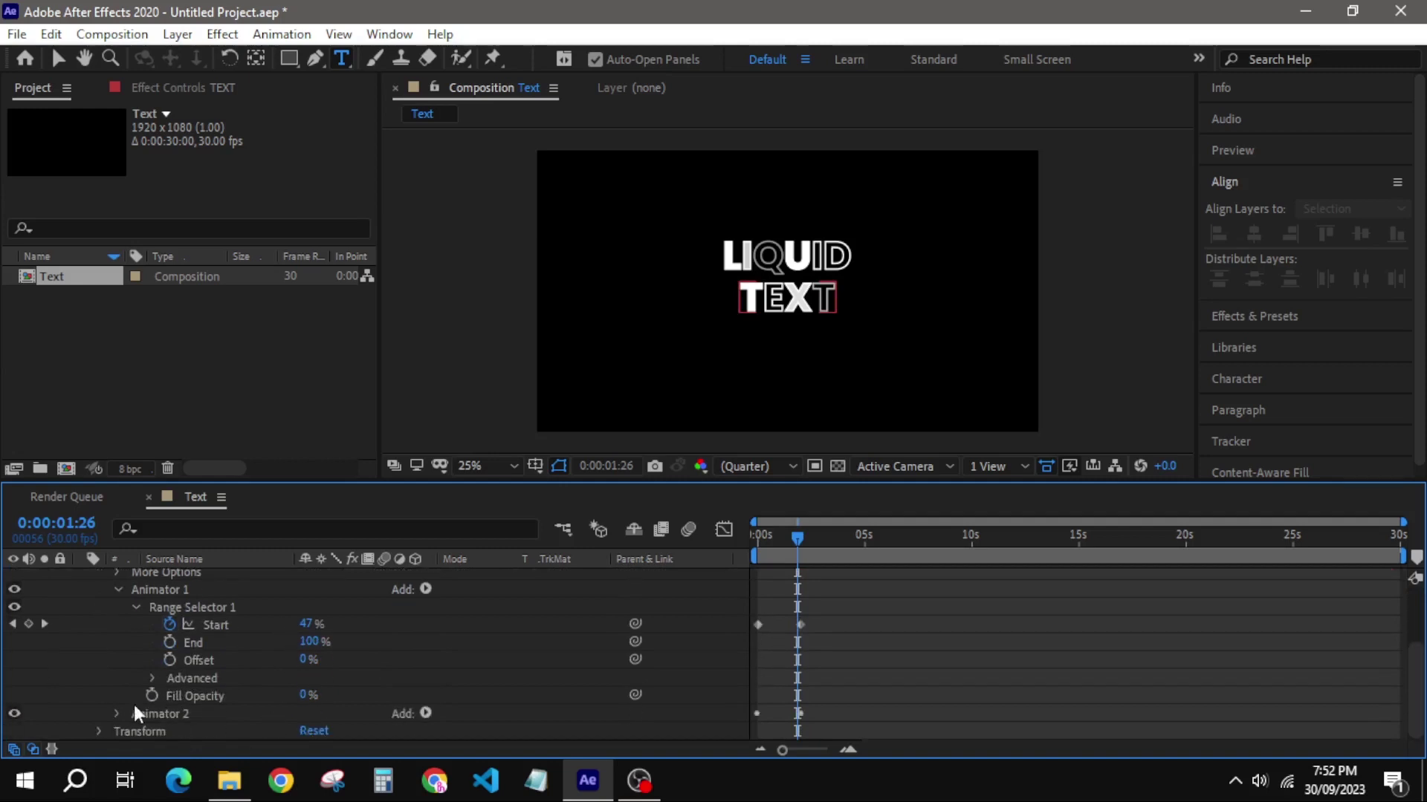
pyautogui.click(151, 678)
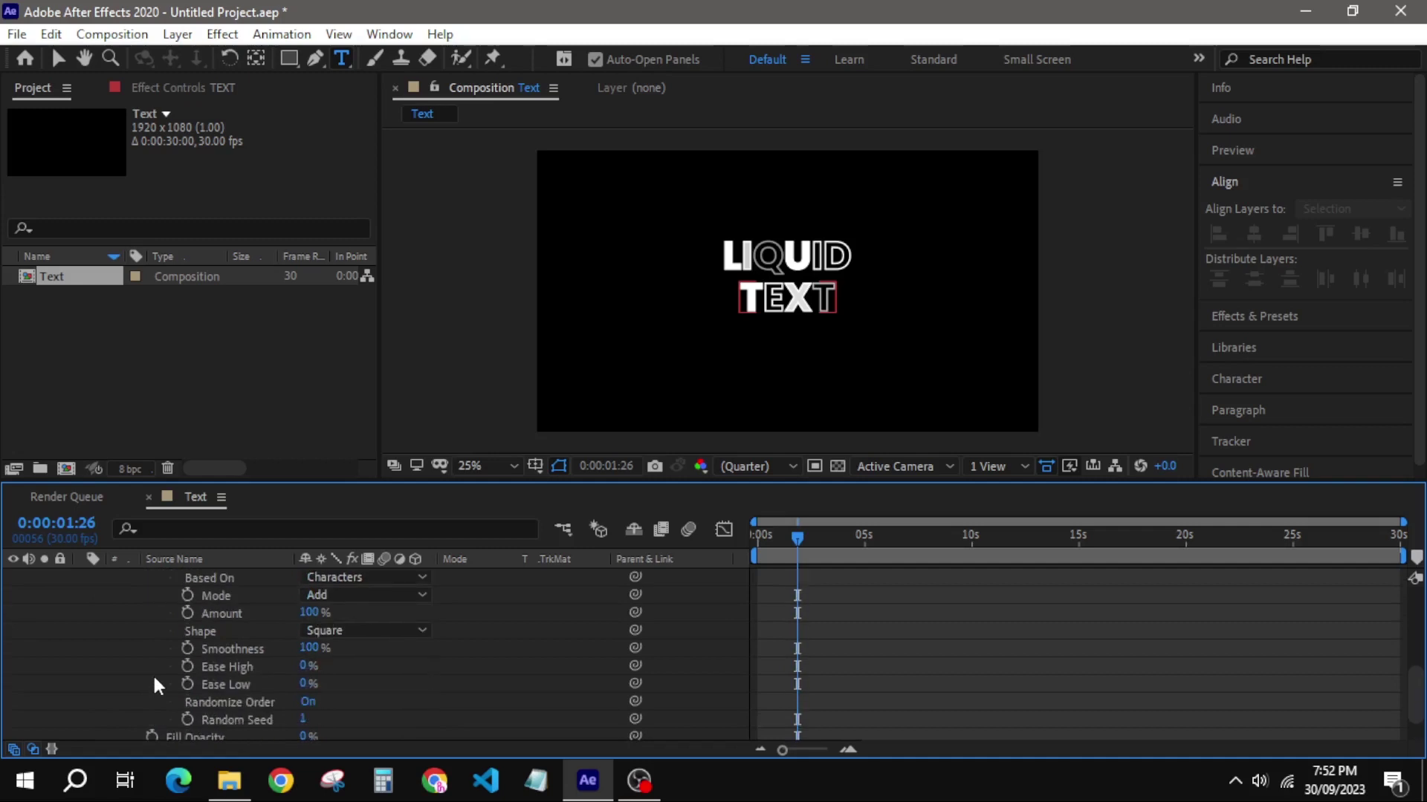
pyautogui.scroll(-2, 190, 676)
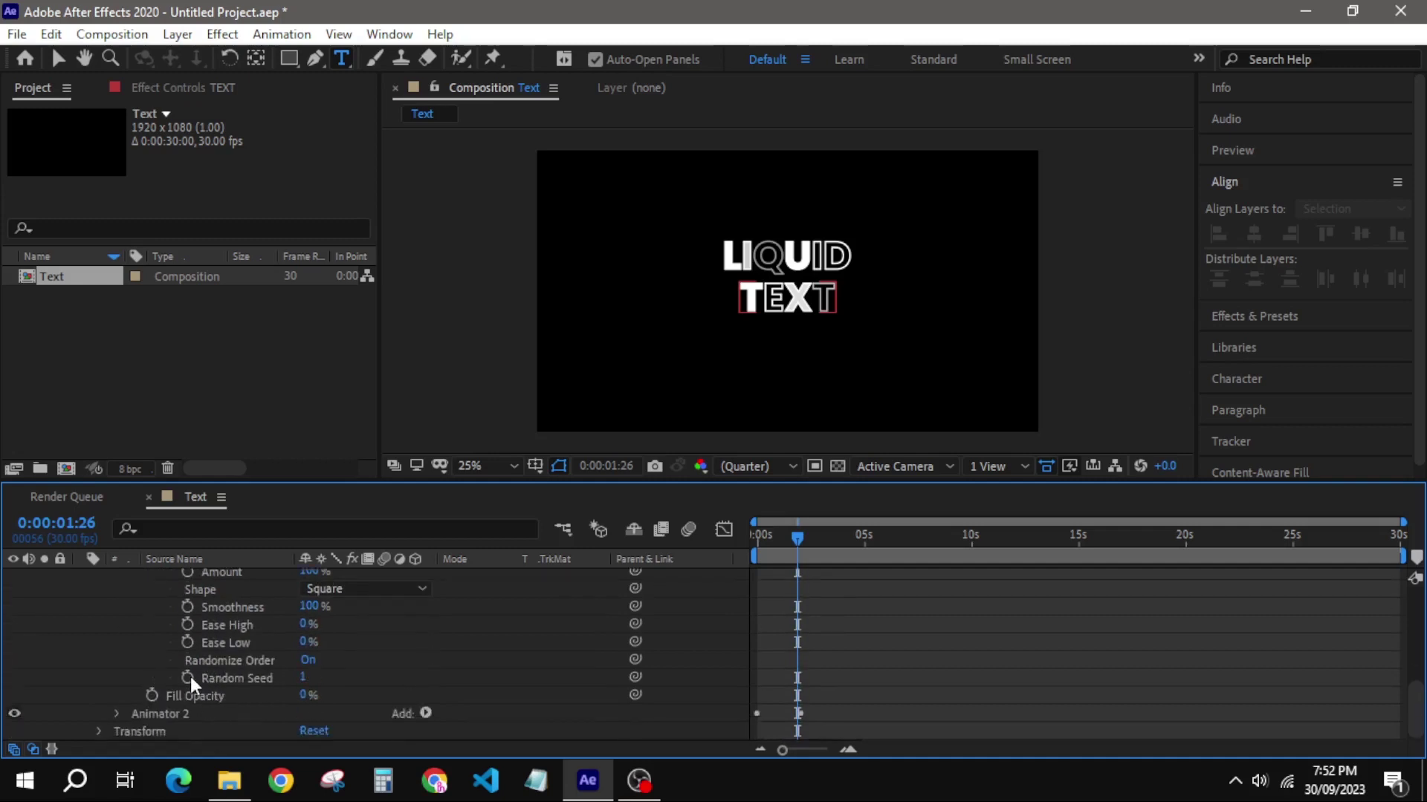
pyautogui.click(303, 679)
pyautogui.write('3')
pyautogui.press('Return')
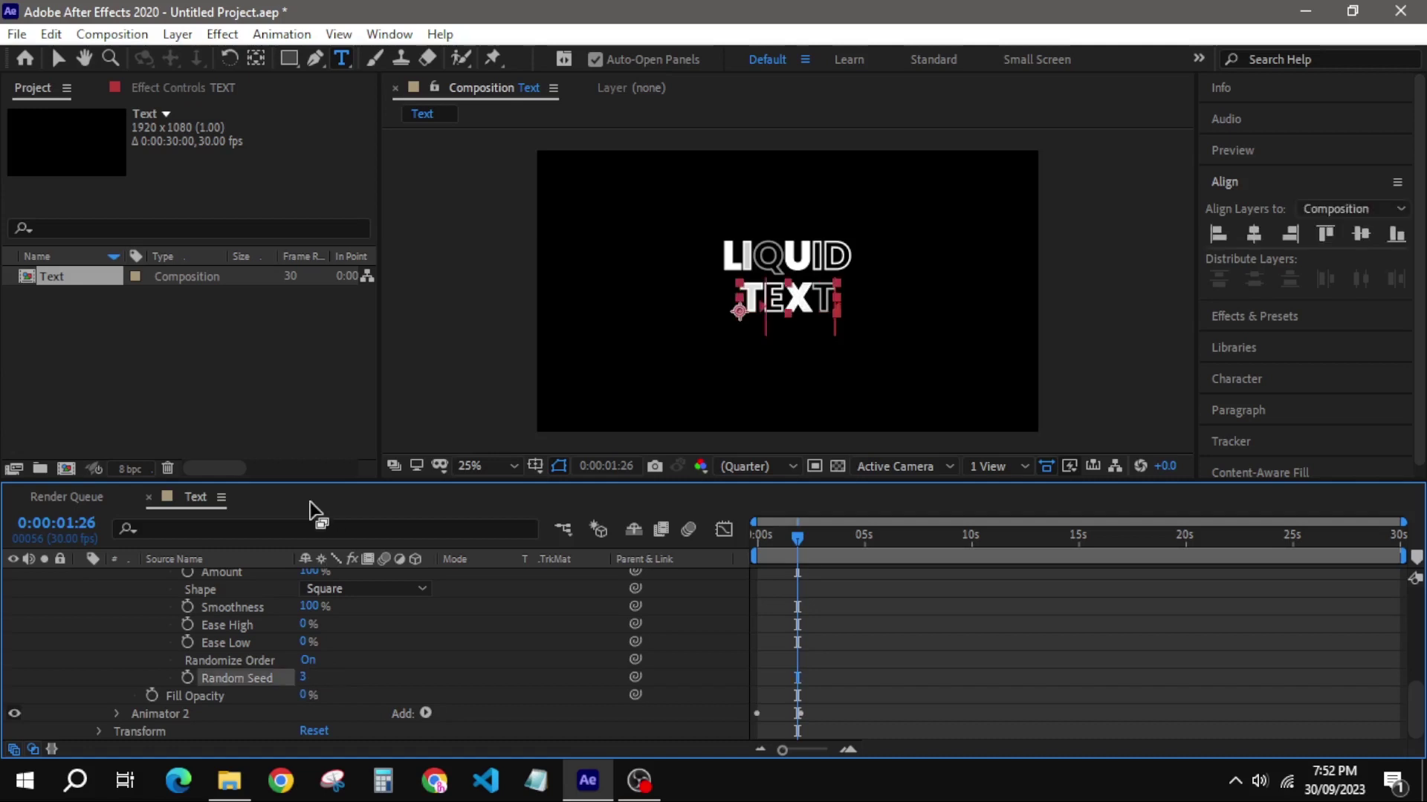
pyautogui.scroll(2, 302, 644)
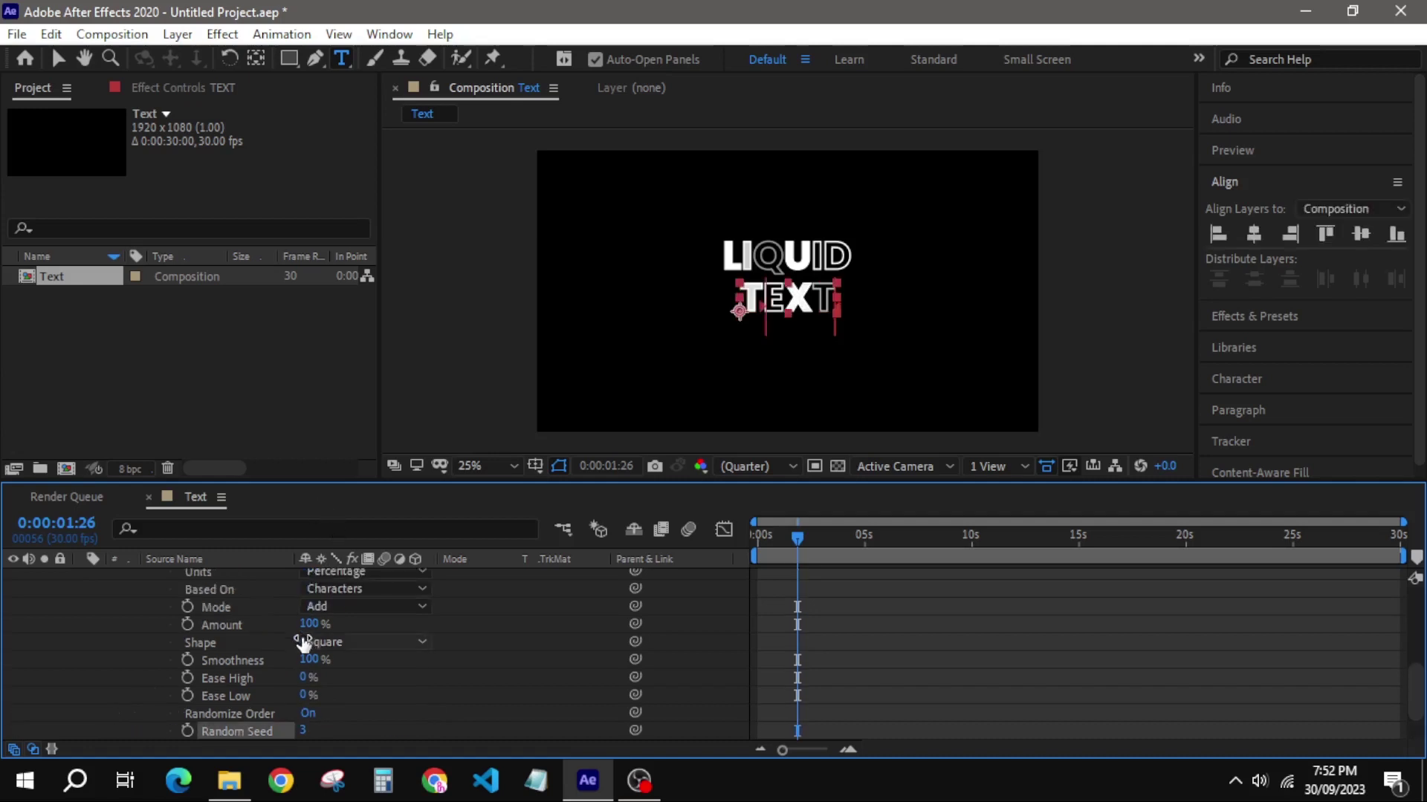
pyautogui.scroll(3, 303, 643)
pyautogui.scroll(3, 302, 642)
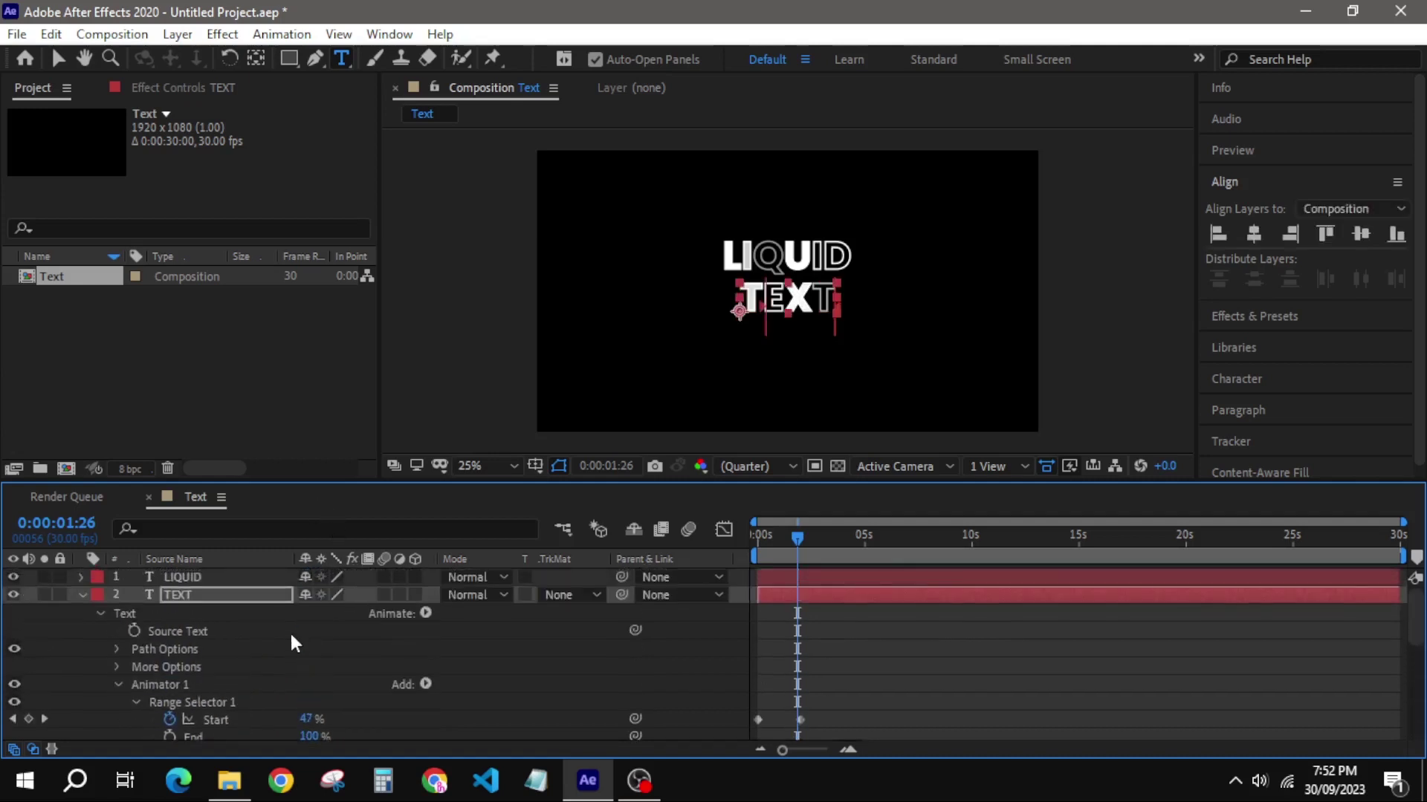
pyautogui.click(81, 594)
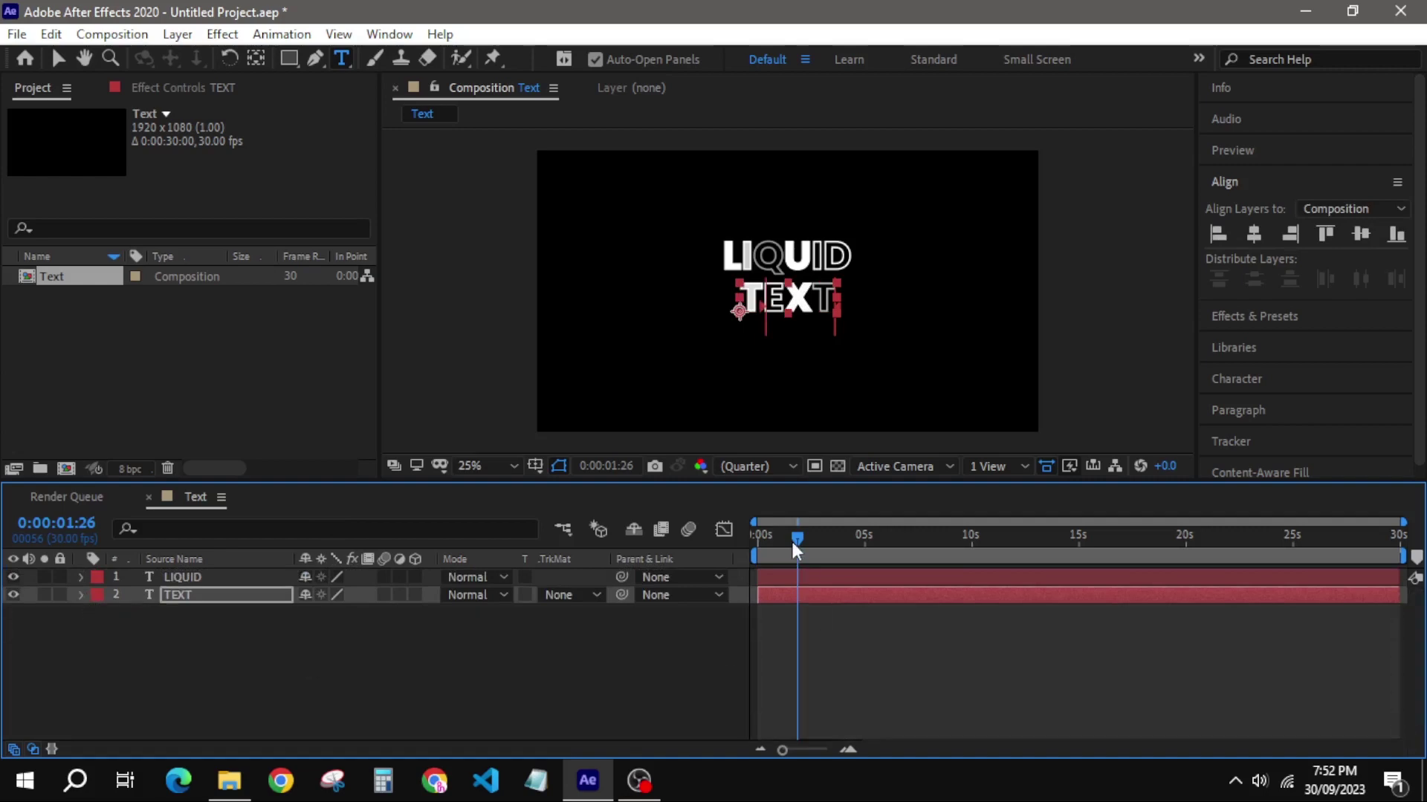
pyautogui.moveTo(793, 542)
pyautogui.mouseDown()
pyautogui.moveTo(755, 534)
pyautogui.moveTo(831, 538)
pyautogui.moveTo(770, 542)
pyautogui.moveTo(814, 546)
pyautogui.mouseUp()
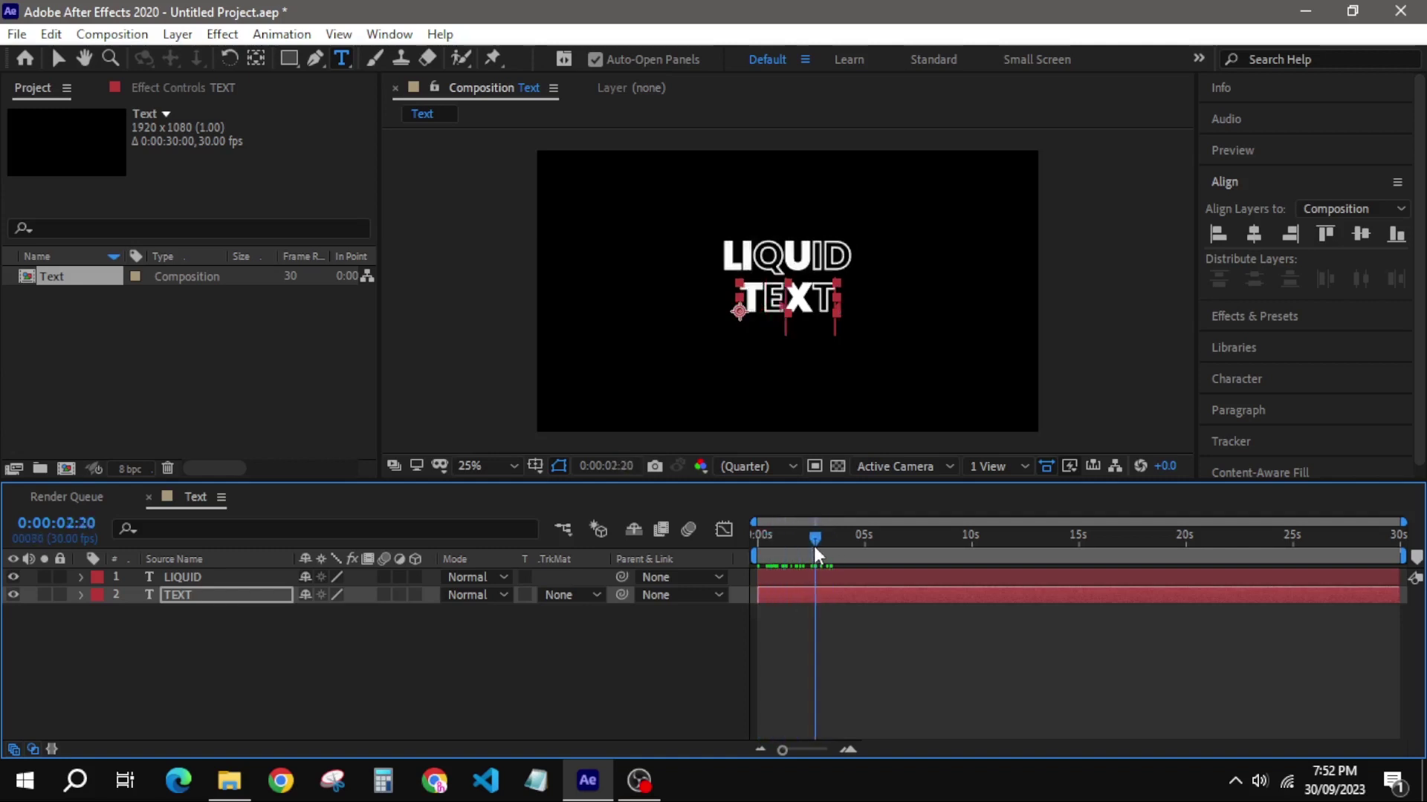
# Create a new composition named Liquid
pyautogui.rightClick(224, 340)
pyautogui.click(289, 356)
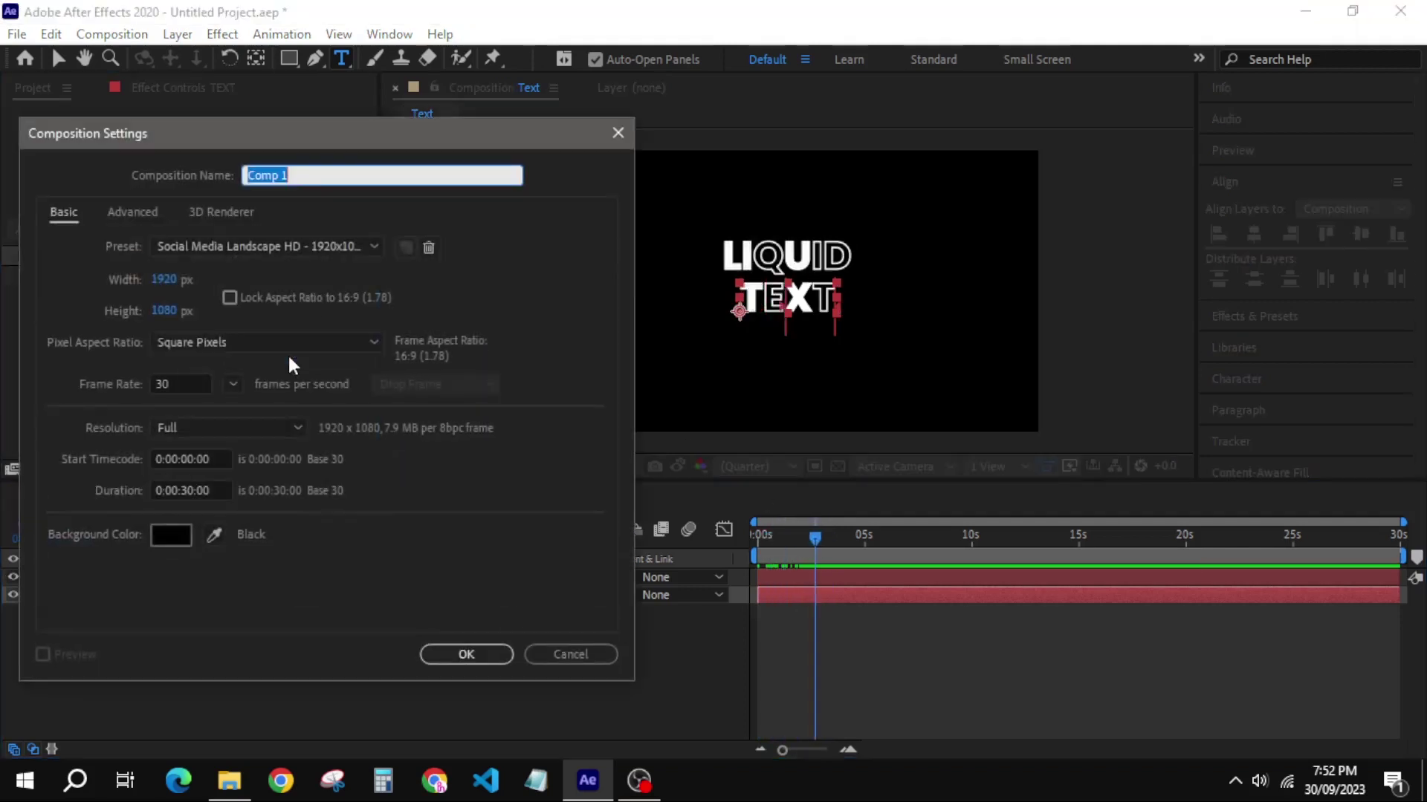
pyautogui.write('Liquid')
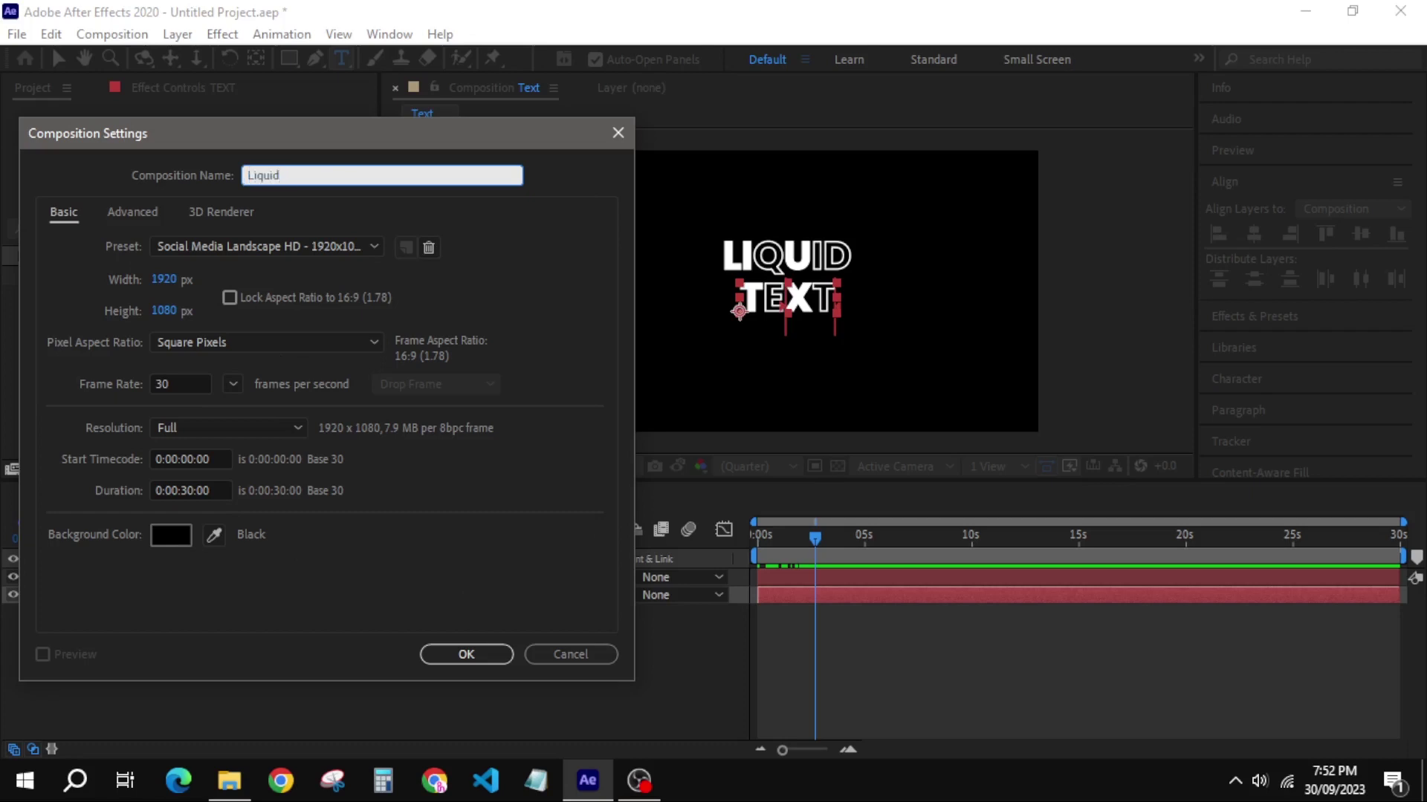
pyautogui.click(466, 654)
# Add the Text composition to Liquid and end the work area at about 10 seconds
pyautogui.click(74, 279)
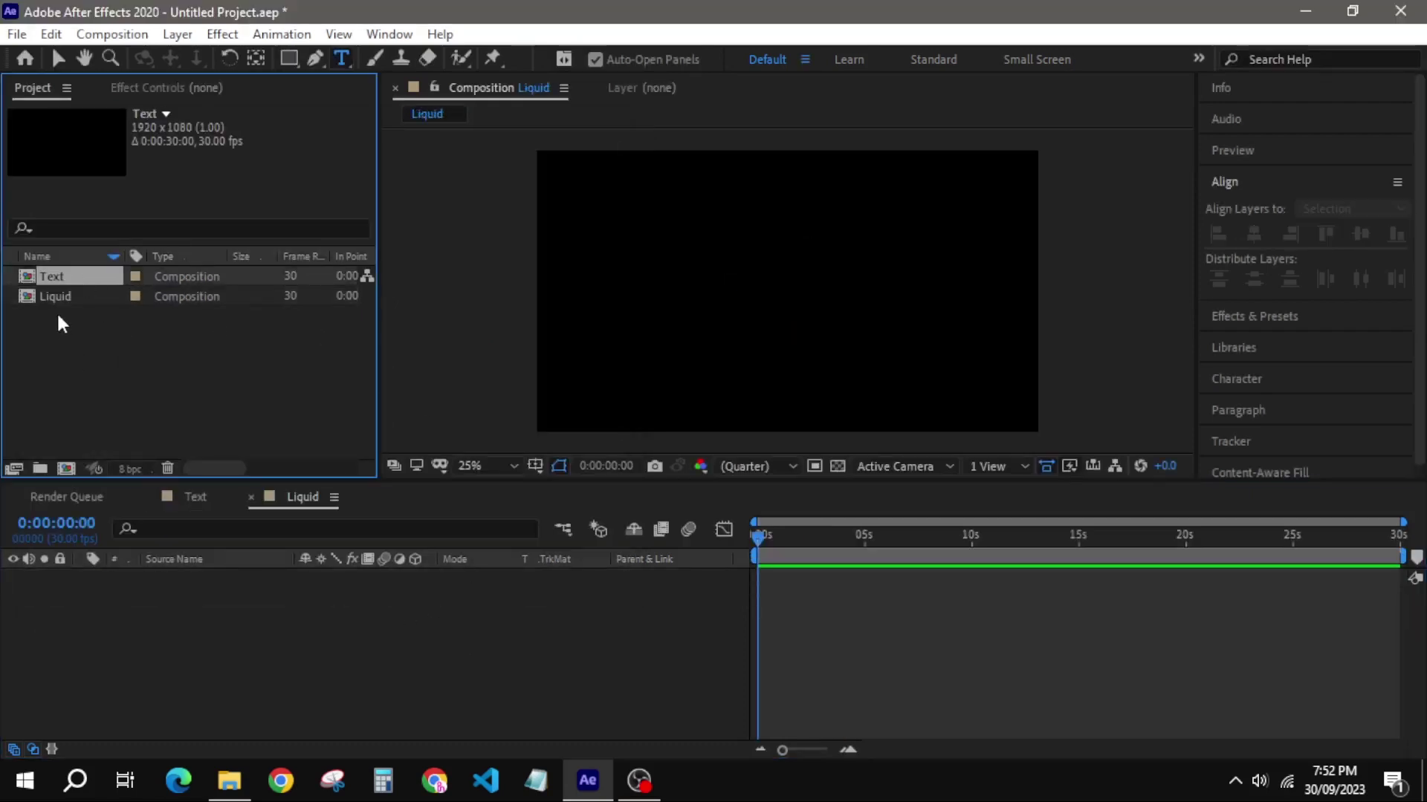
pyautogui.moveTo(57, 280)
pyautogui.mouseDown()
pyautogui.moveTo(118, 617)
pyautogui.moveTo(106, 615)
pyautogui.mouseUp()
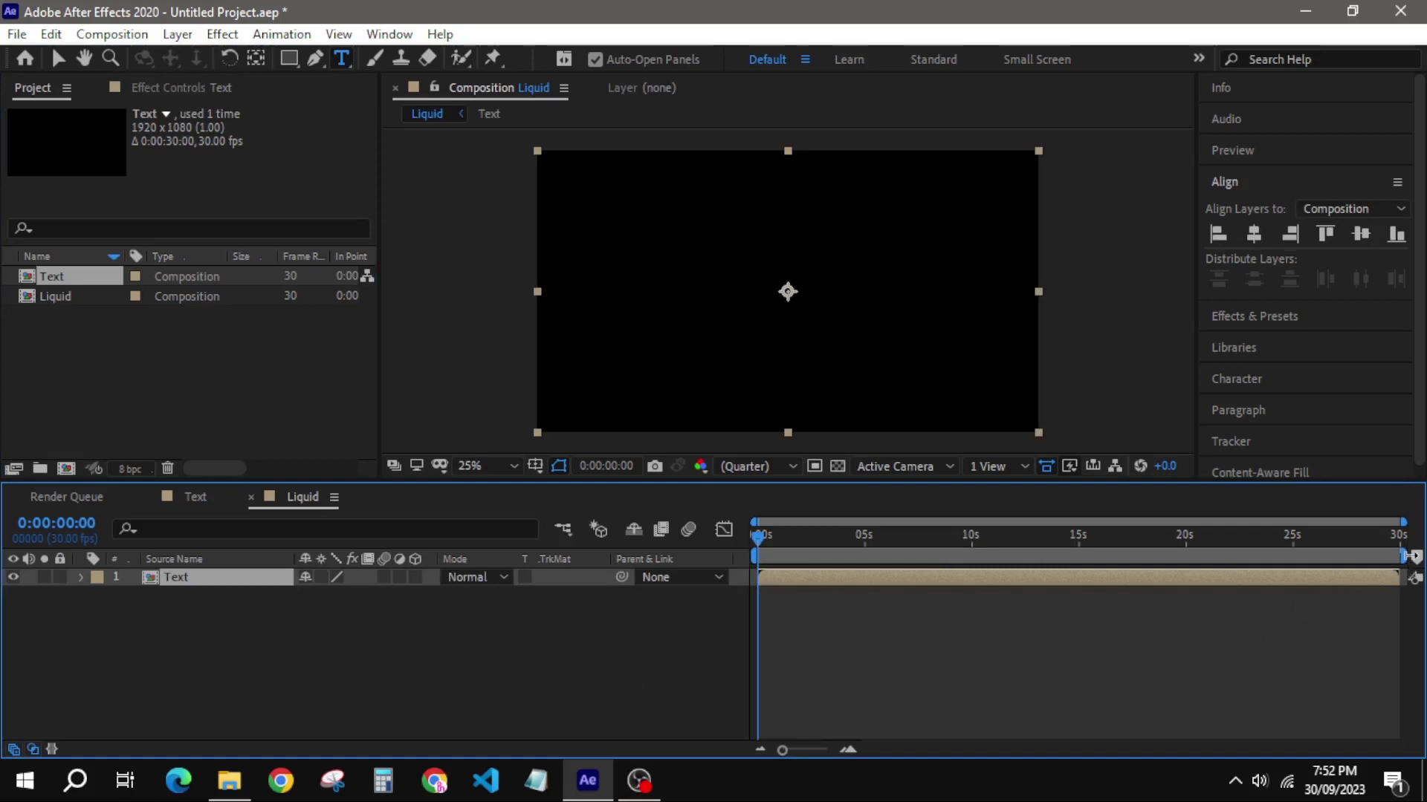
pyautogui.moveTo(1389, 555); pyautogui.dragTo(976, 560)
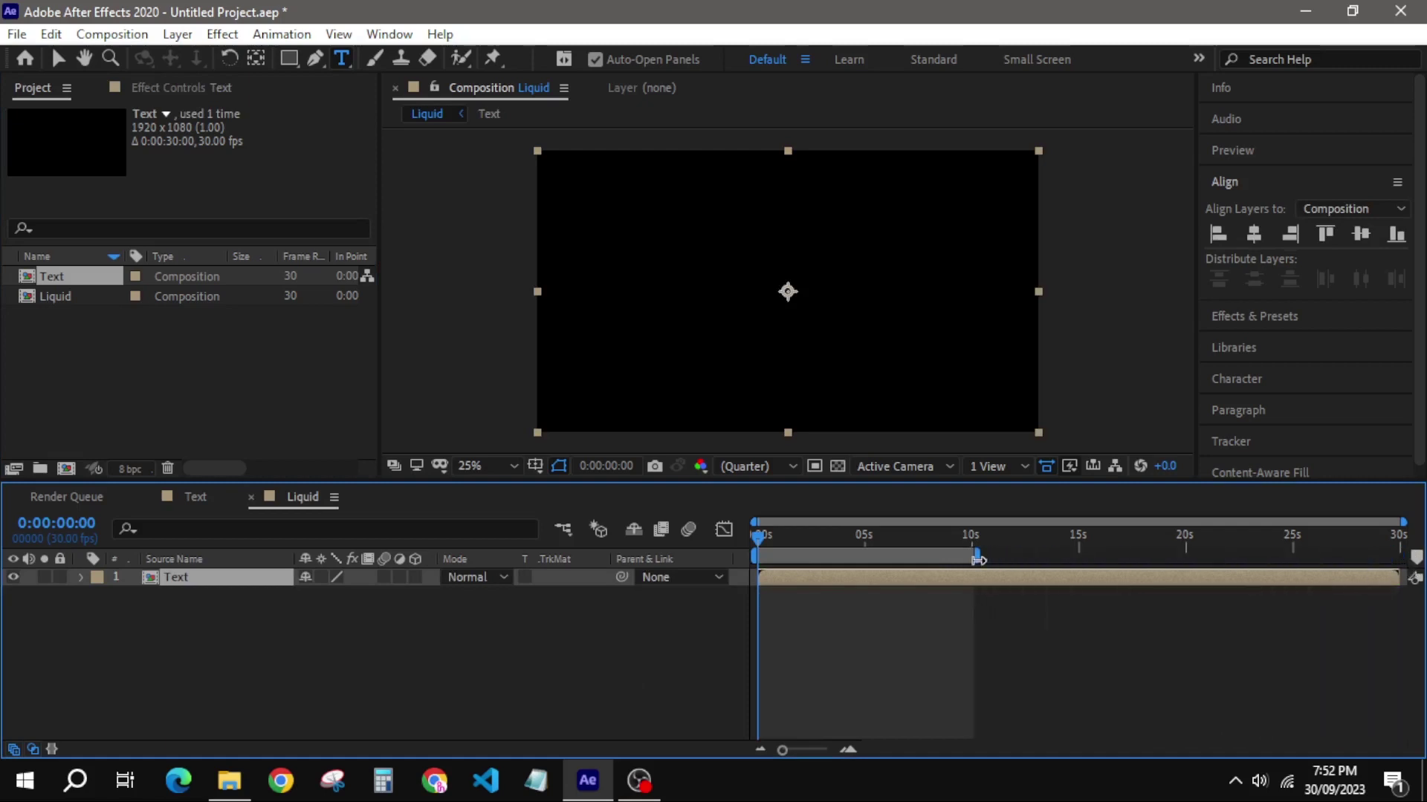
pyautogui.click(185, 415)
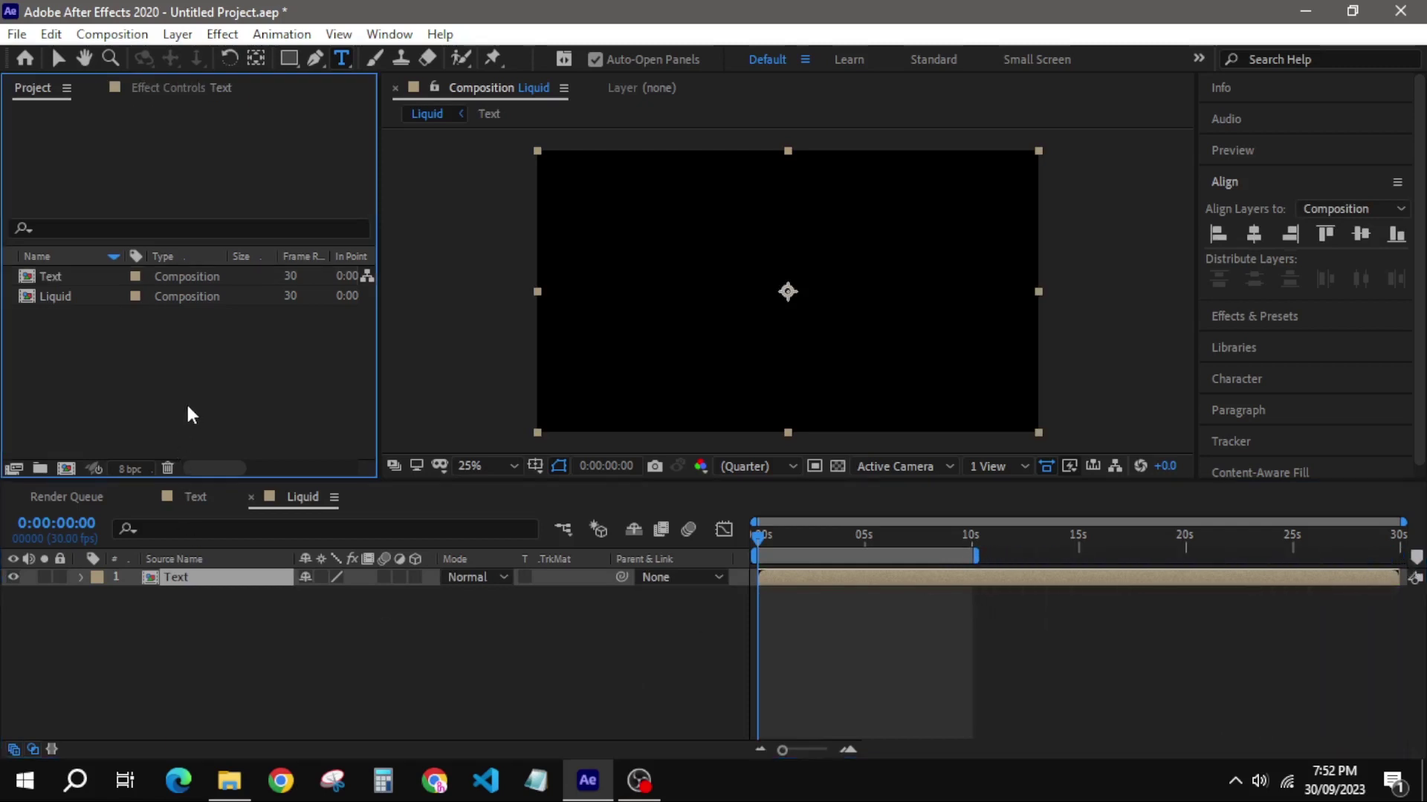
pyautogui.click(215, 578)
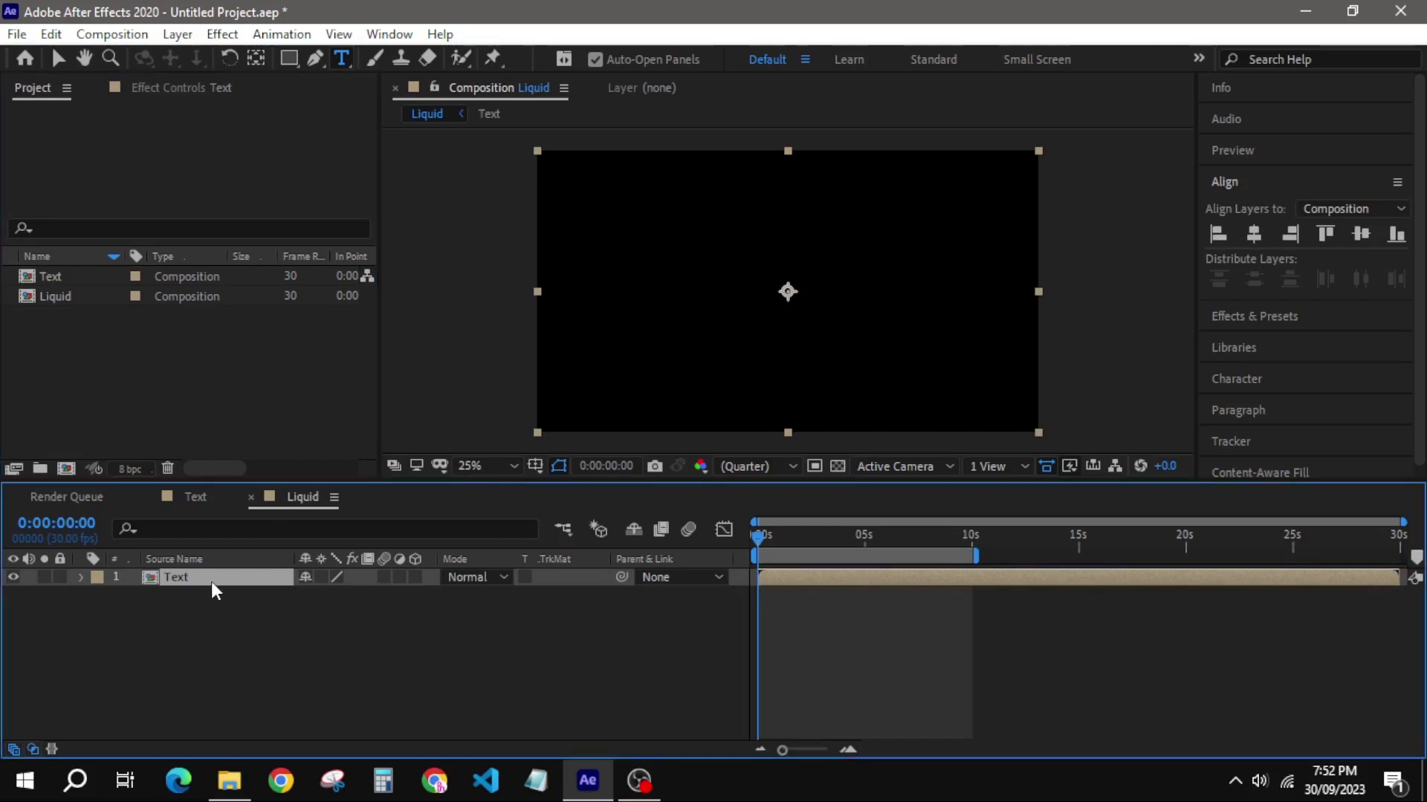
# Find CC Scale Wipe in Effects & Presets and apply it to the Text layer
pyautogui.click(1255, 315)
pyautogui.write('Wave')
pyautogui.hotkey('ctrl', 'a')
pyautogui.press('BackSpace')
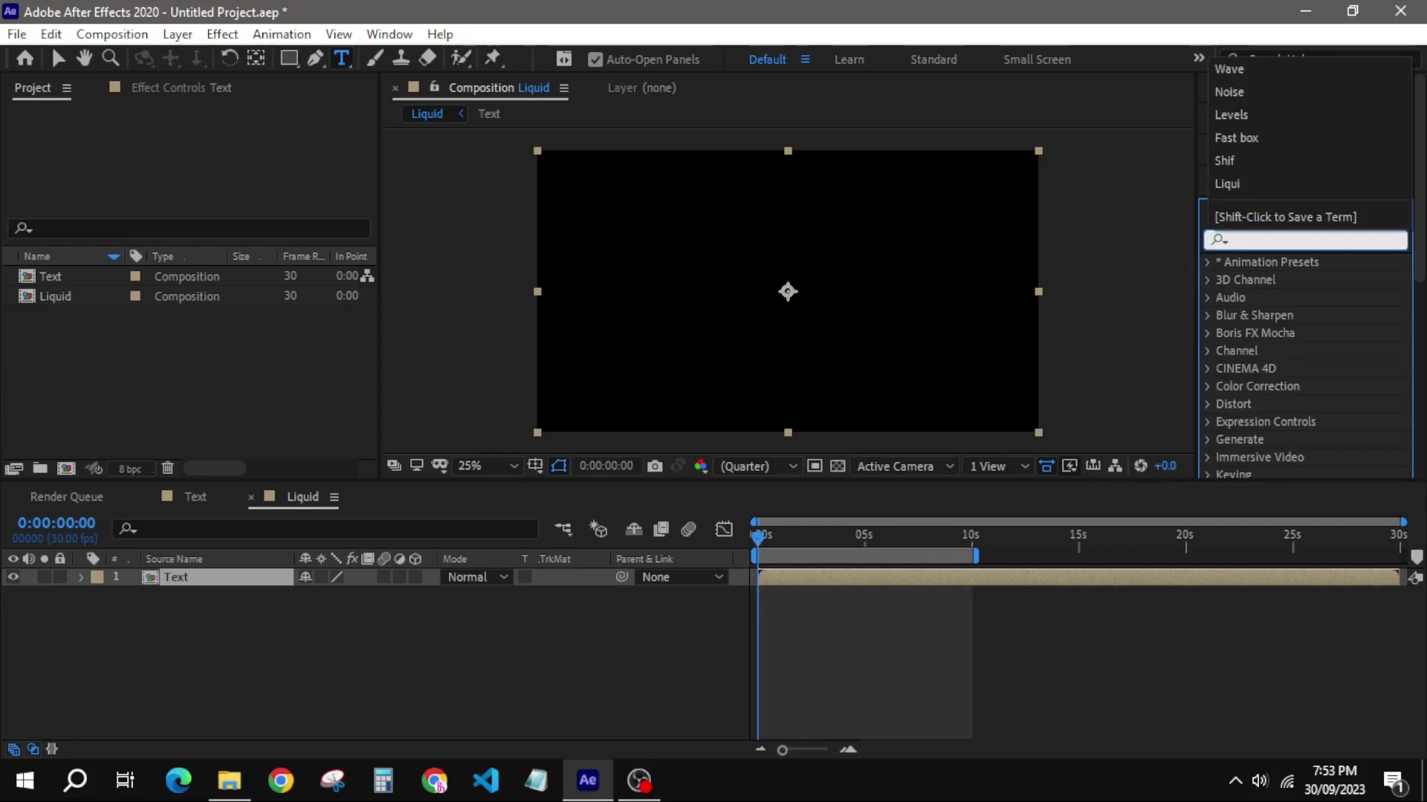
pyautogui.write('CC ')
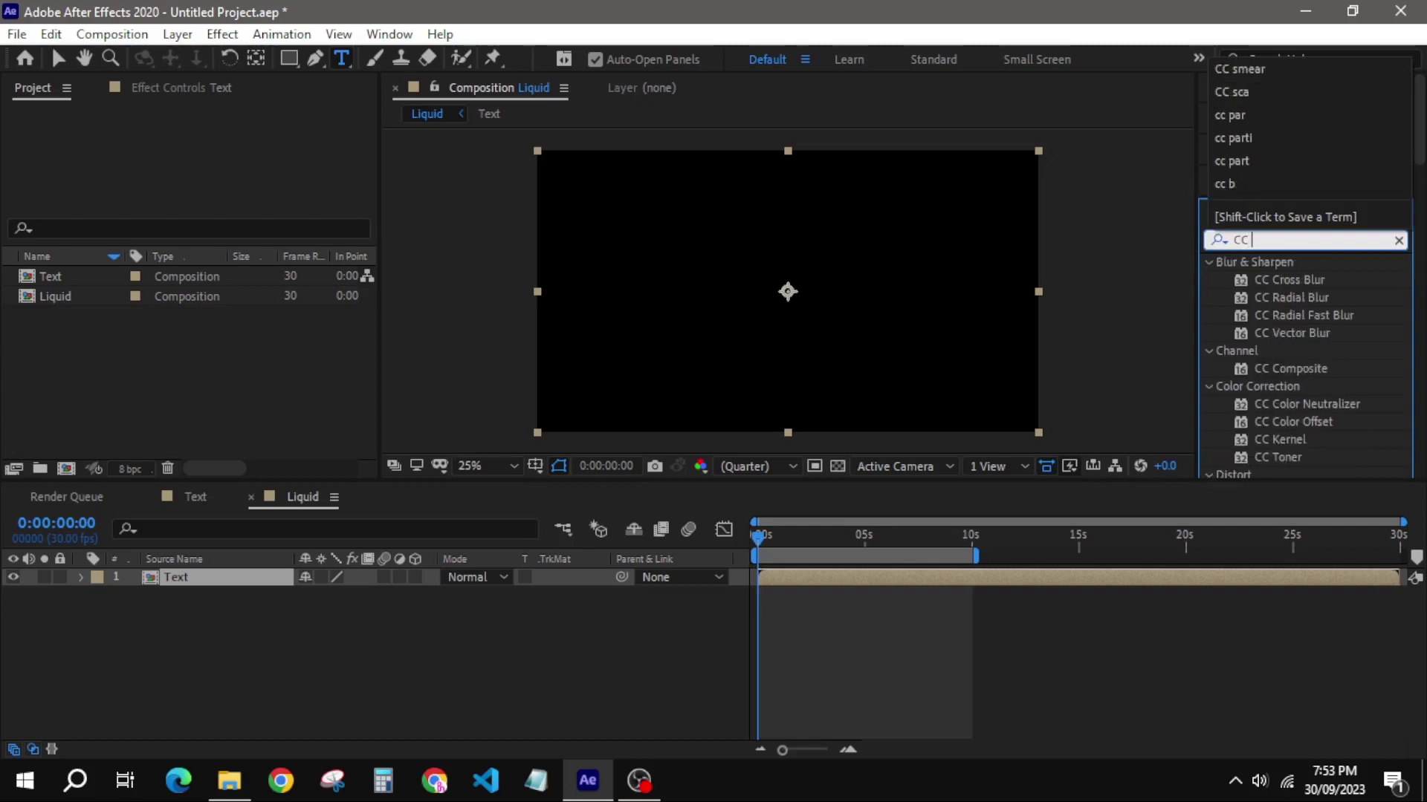
pyautogui.write('scale')
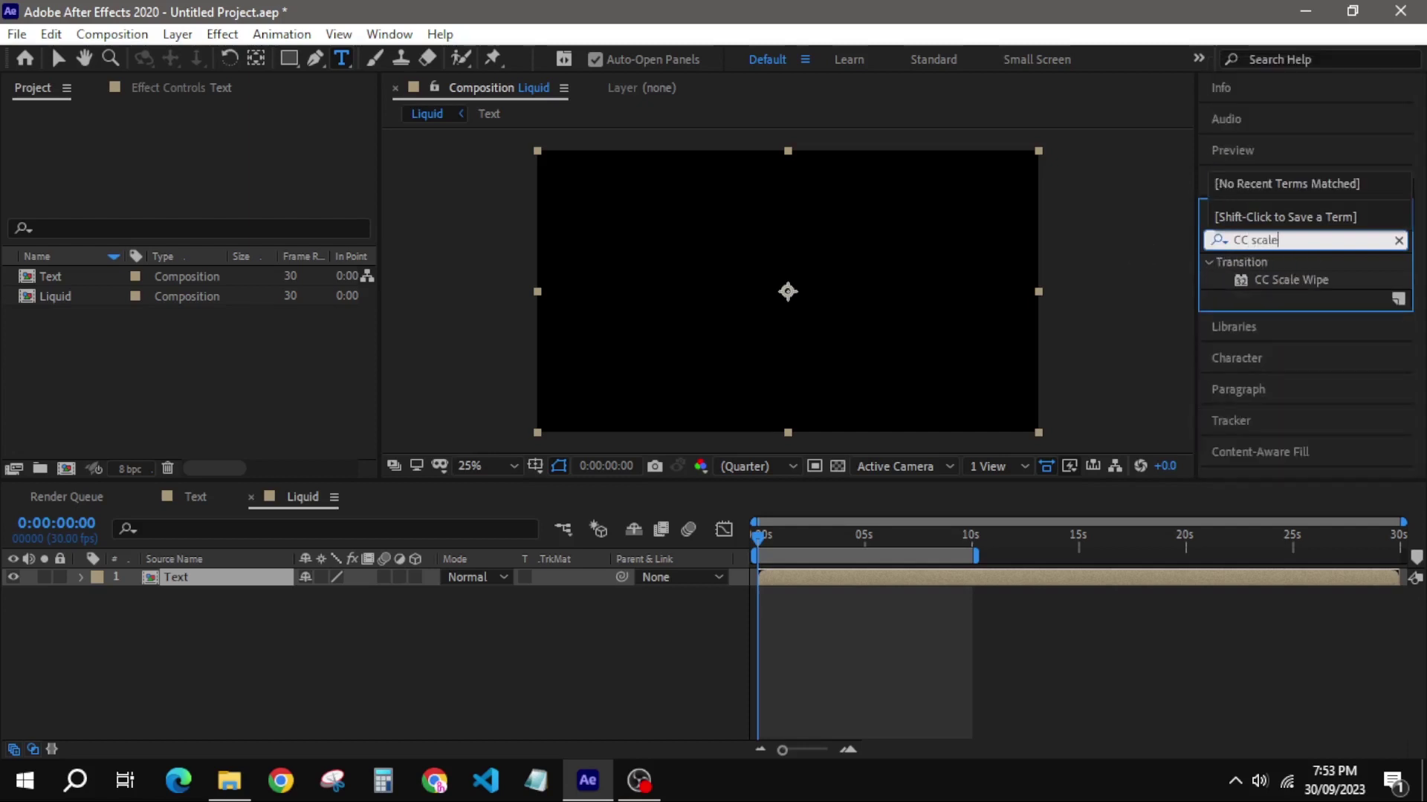
pyautogui.click(1286, 276)
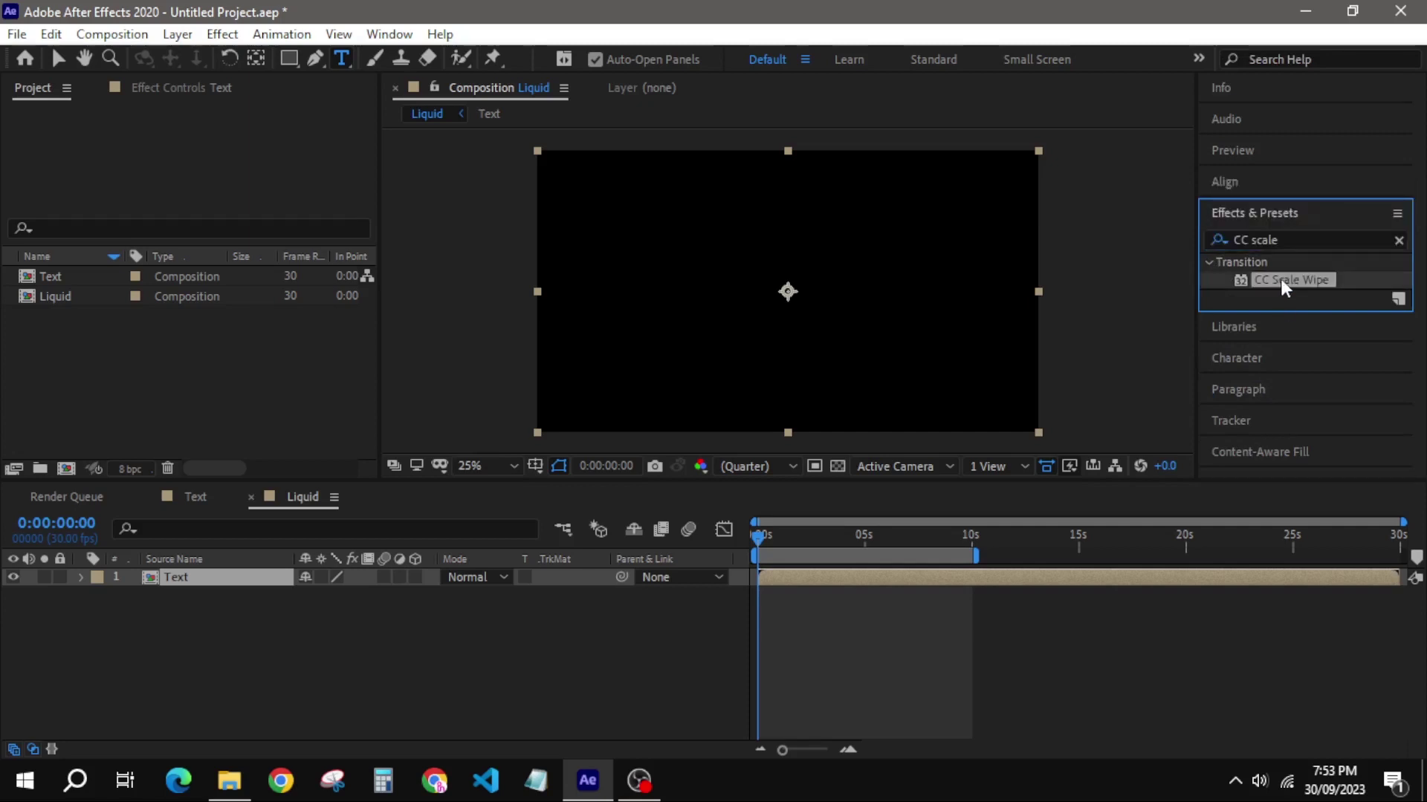
pyautogui.moveTo(1280, 279); pyautogui.dragTo(880, 577)
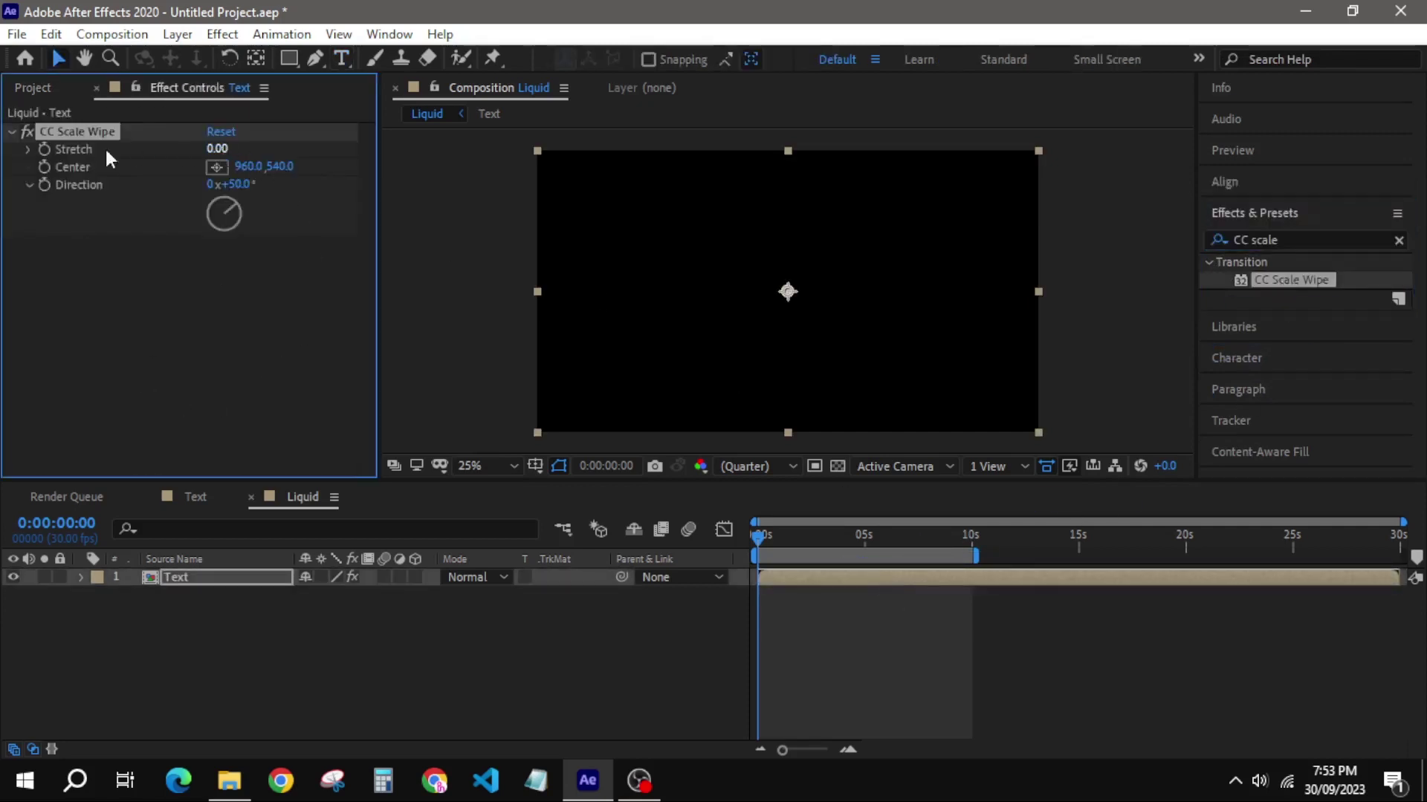
# Give CC Scale Wipe Stretch 10, Direction 0° and Center 960, 444
pyautogui.click(216, 148)
pyautogui.write('10')
pyautogui.click(234, 184)
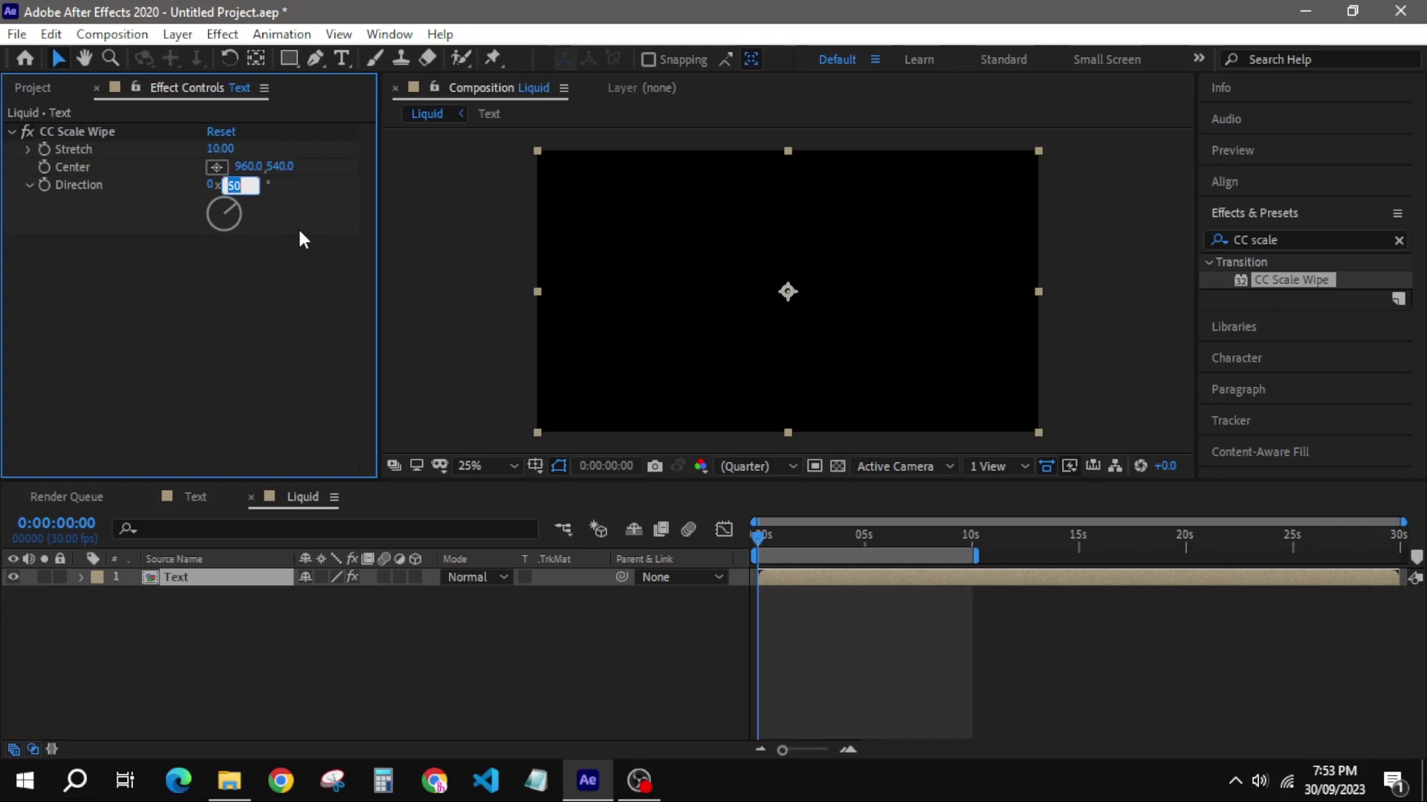
pyautogui.write('0')
pyautogui.click(218, 318)
pyautogui.moveTo(758, 536); pyautogui.dragTo(806, 542)
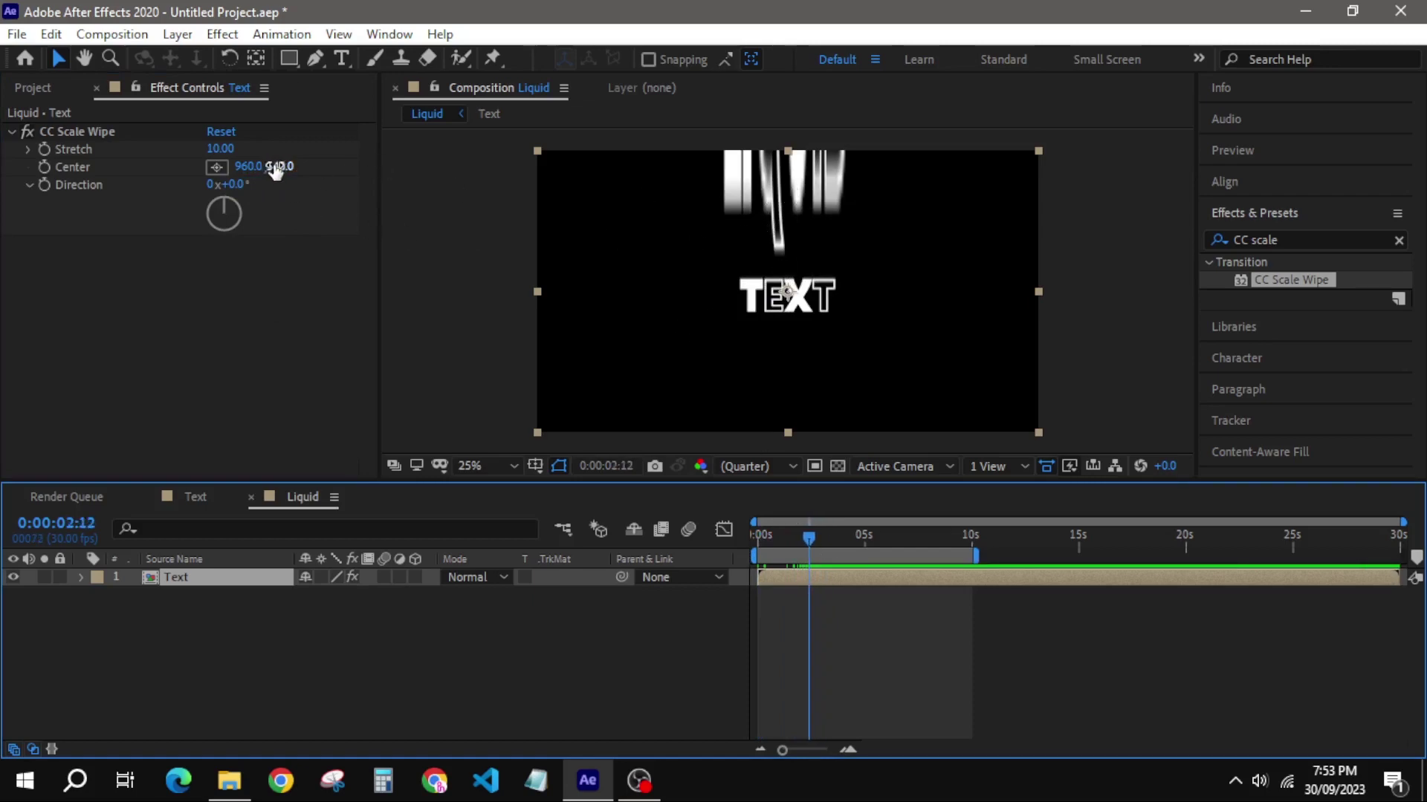
pyautogui.moveTo(281, 167)
pyautogui.mouseDown()
pyautogui.moveTo(299, 166)
pyautogui.moveTo(188, 155)
pyautogui.mouseUp()
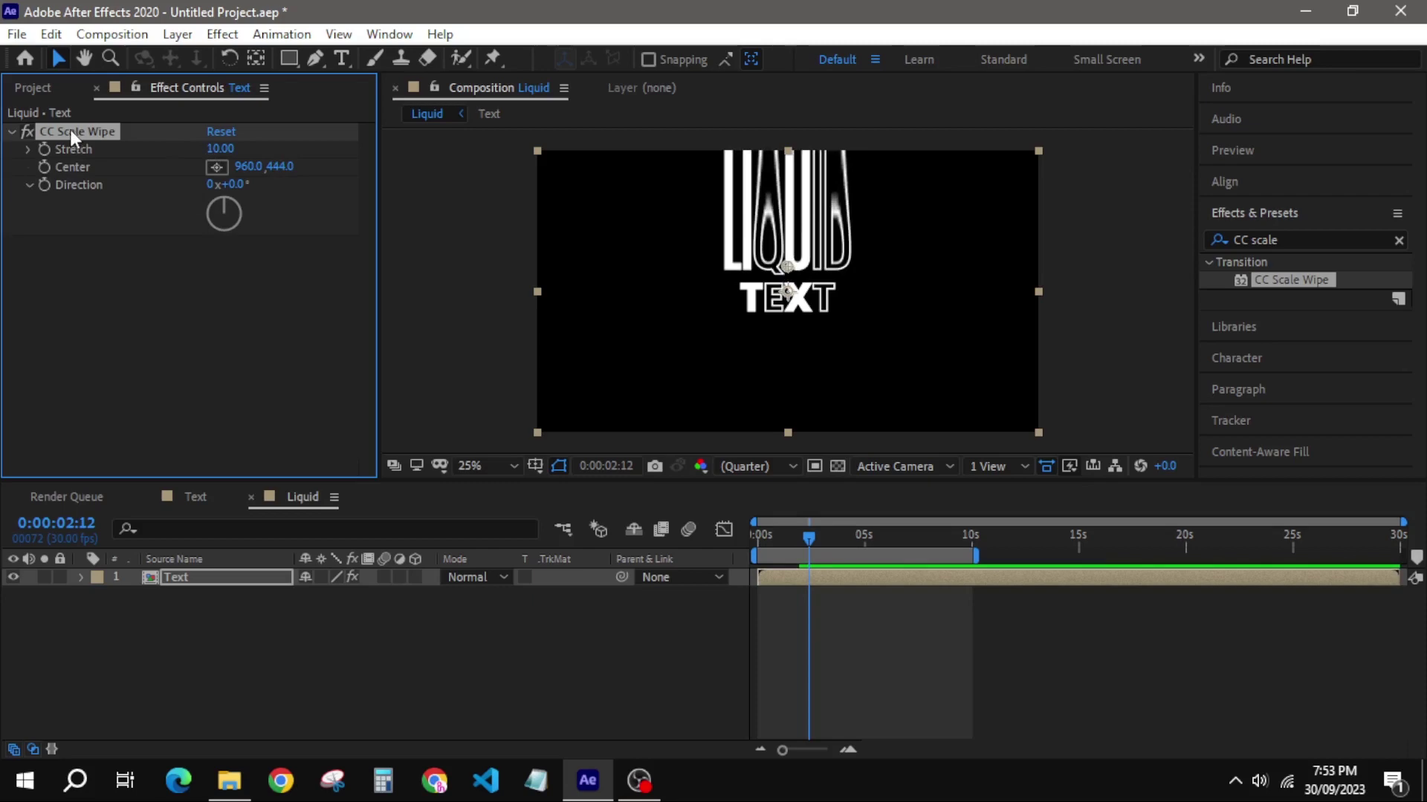
# Duplicate CC Scale Wipe and set the copy to Direction 180° and Center 960, 526
pyautogui.hotkey('ctrl', 'd')
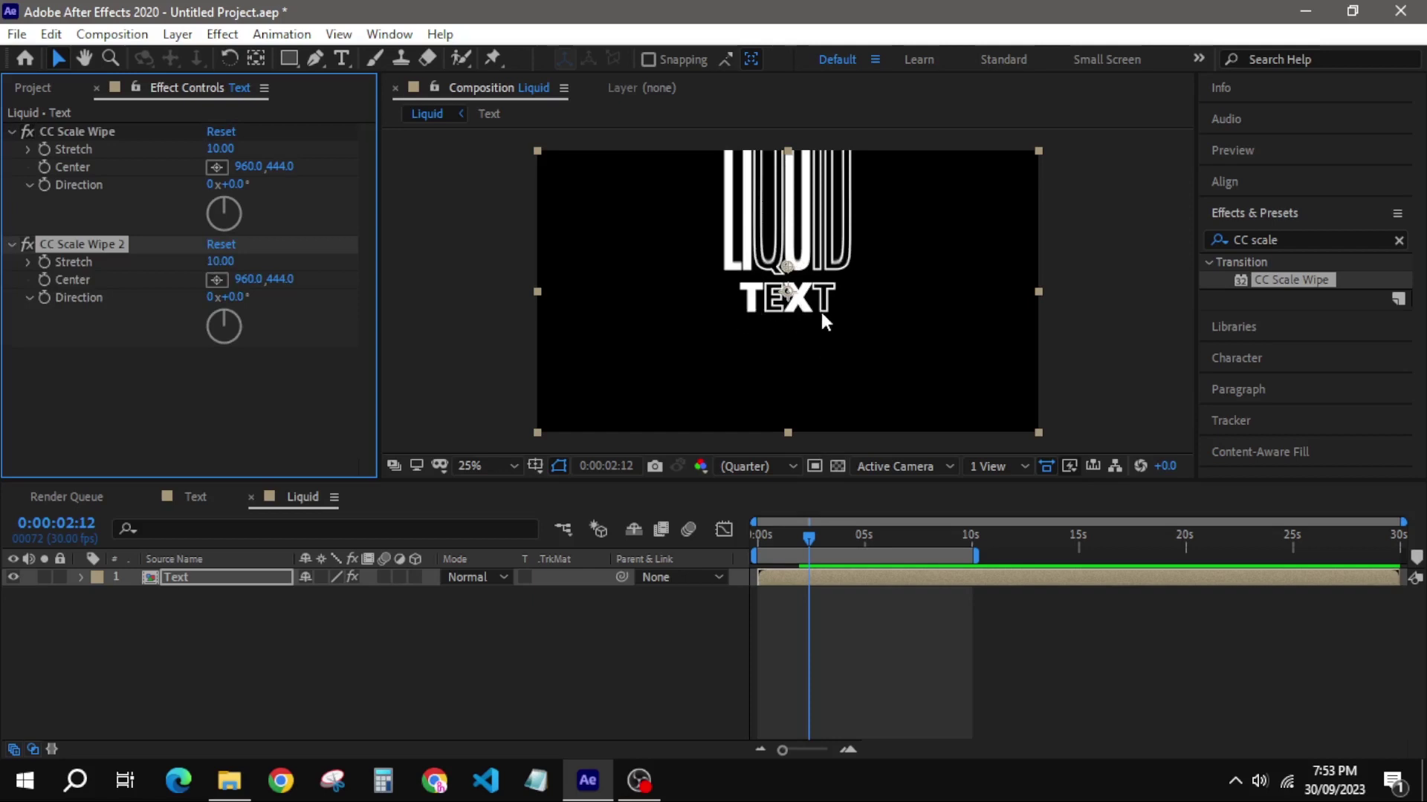
pyautogui.click(234, 298)
pyautogui.write('180')
pyautogui.press('Return')
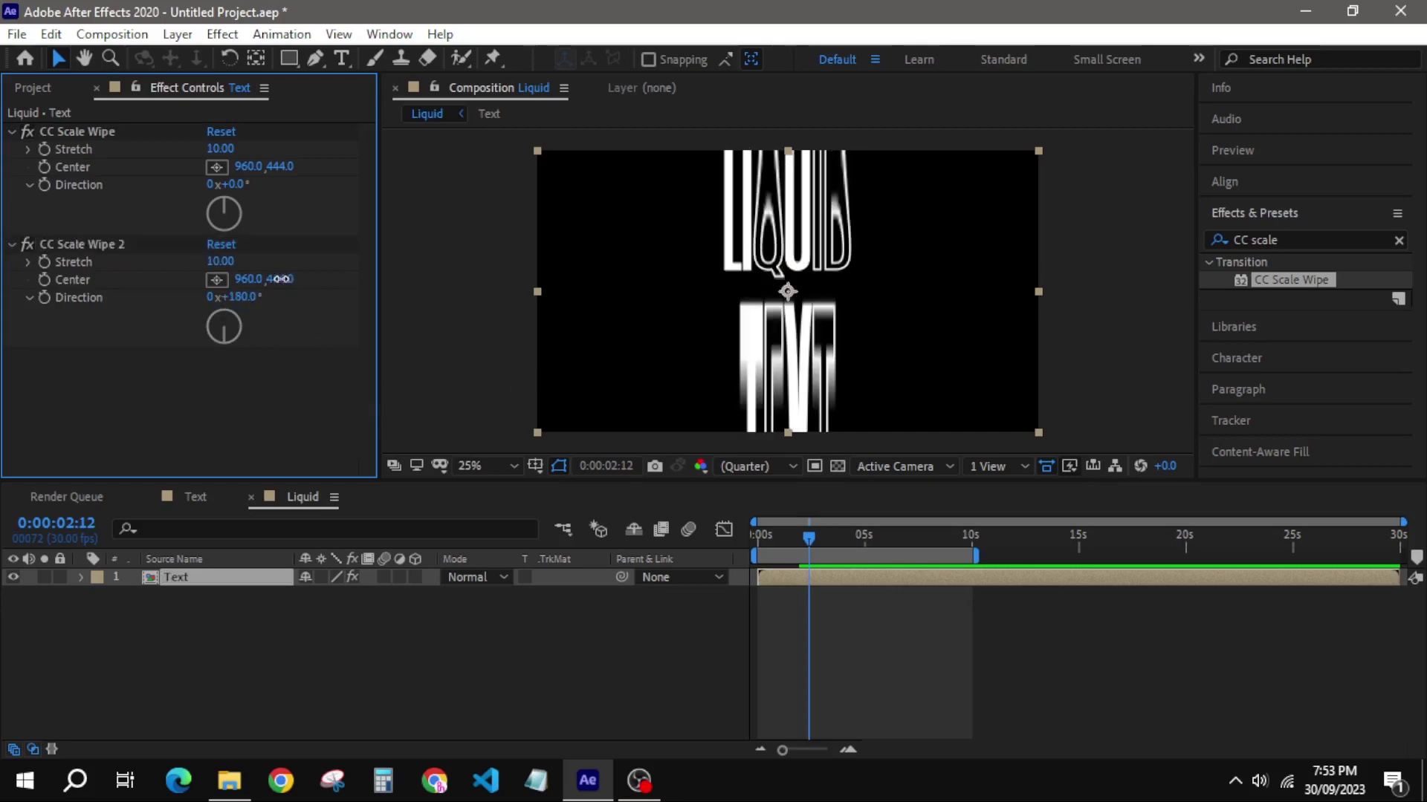
pyautogui.moveTo(285, 285); pyautogui.dragTo(350, 298)
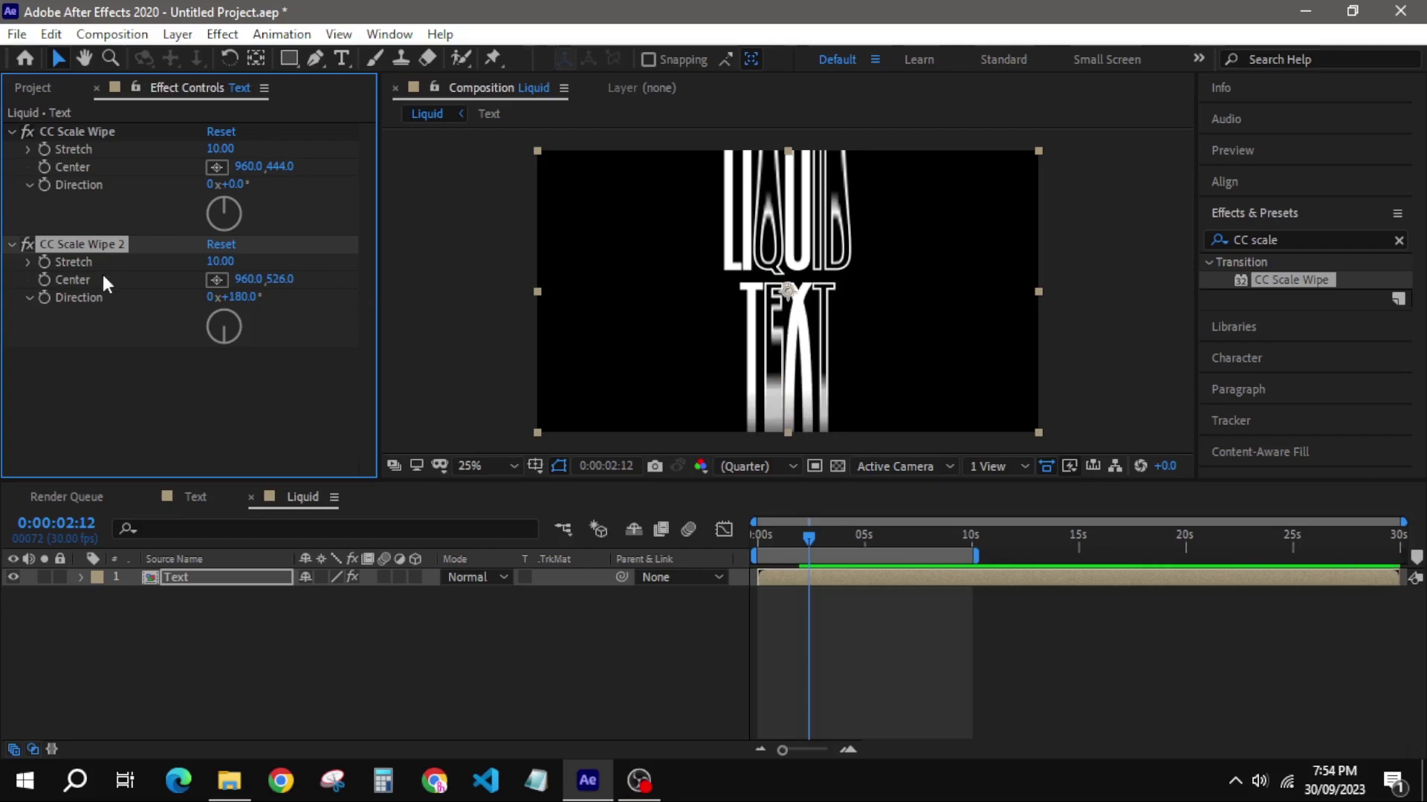
# Apply CC Smear to the Text layer with Reach -100 and Radius 300
pyautogui.click(133, 423)
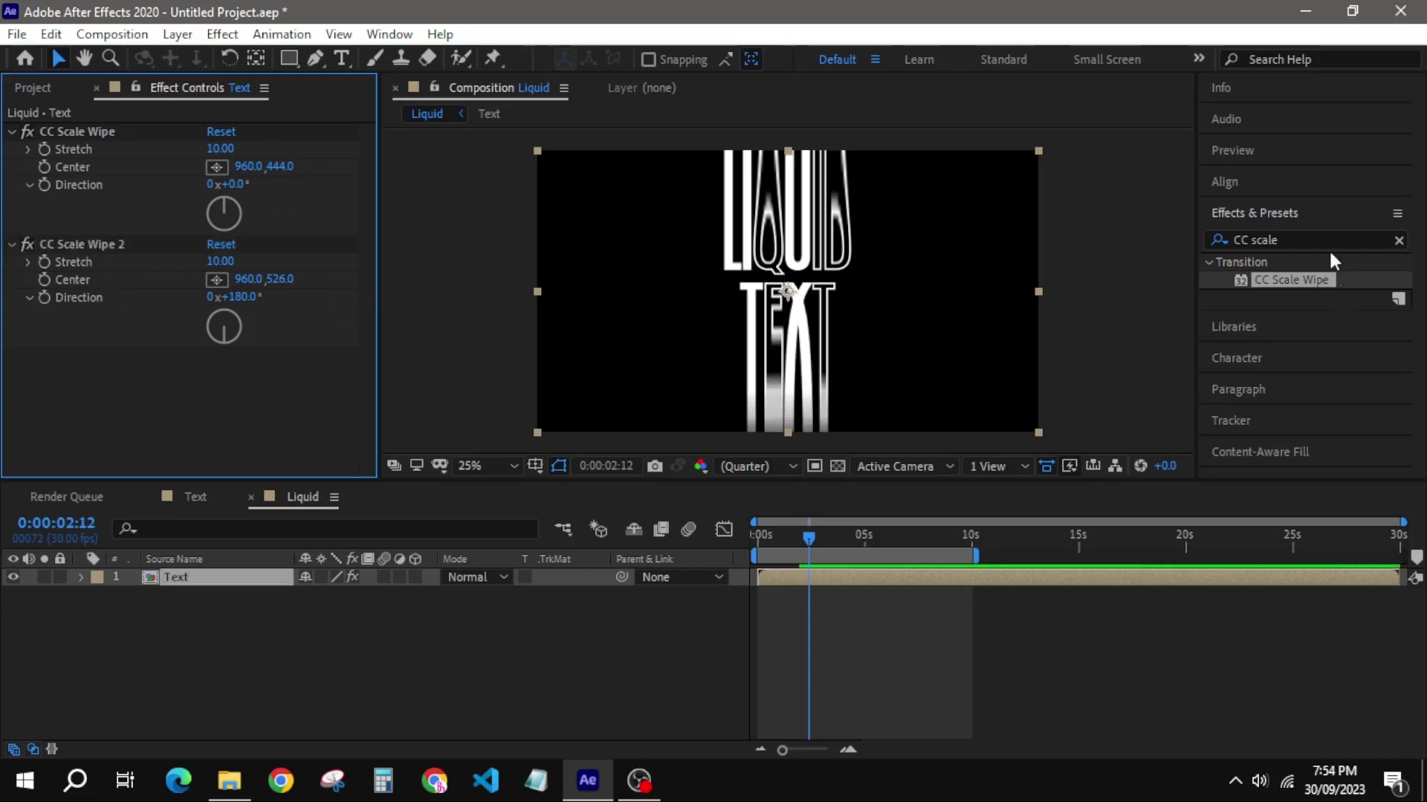
pyautogui.moveTo(1298, 240); pyautogui.dragTo(1203, 239)
pyautogui.write('CC Smea')
pyautogui.click(1346, 285)
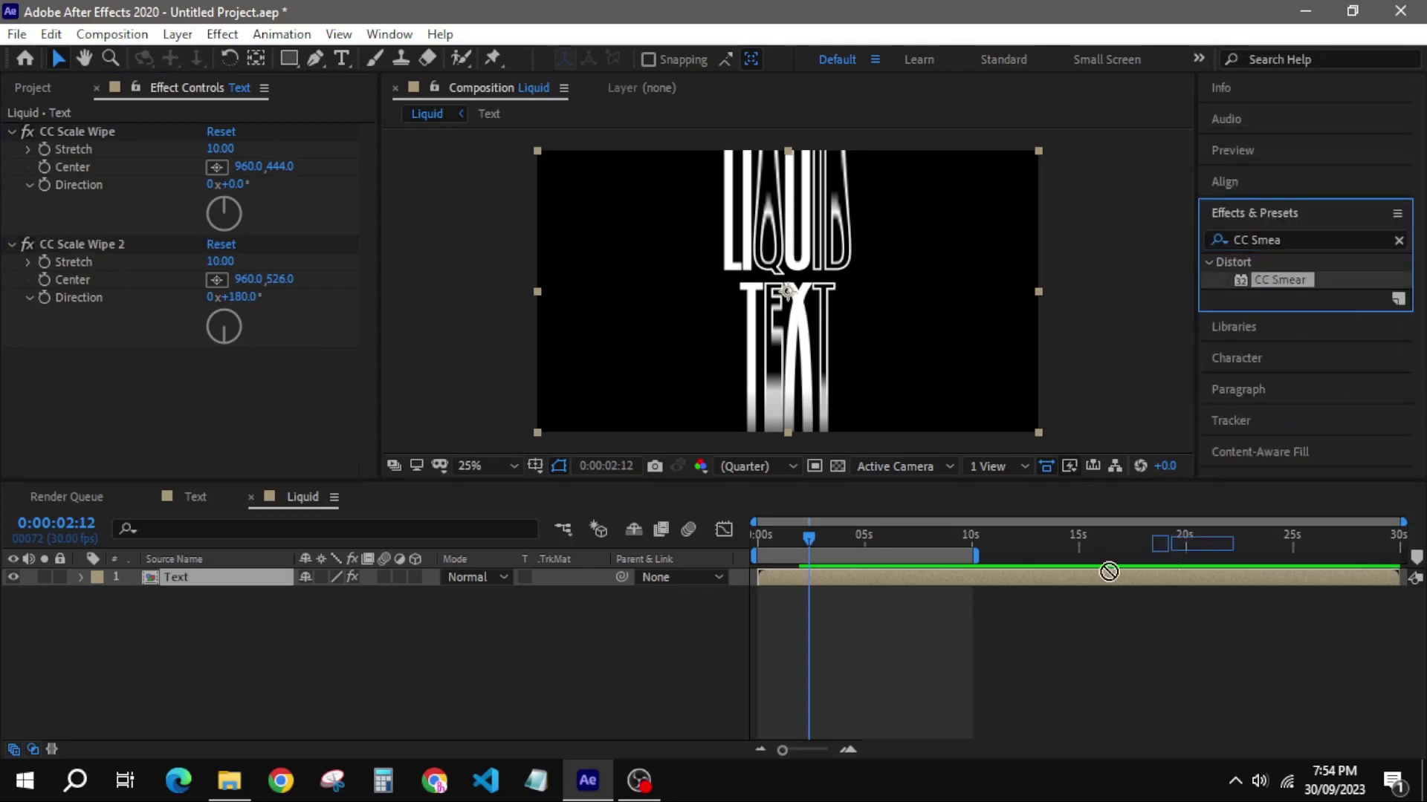
pyautogui.moveTo(1272, 278); pyautogui.dragTo(890, 575)
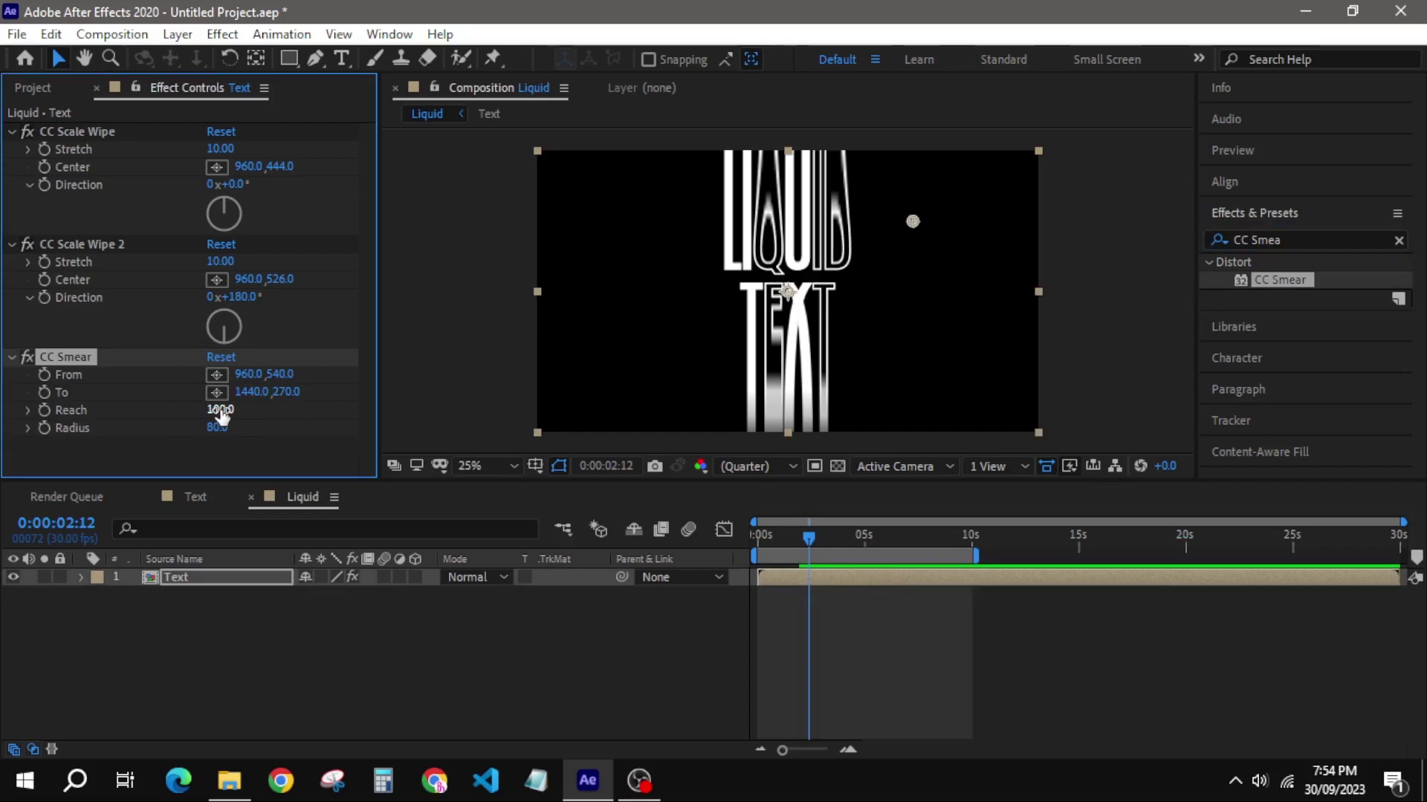
pyautogui.click(221, 410)
pyautogui.write('-100')
pyautogui.press('Return')
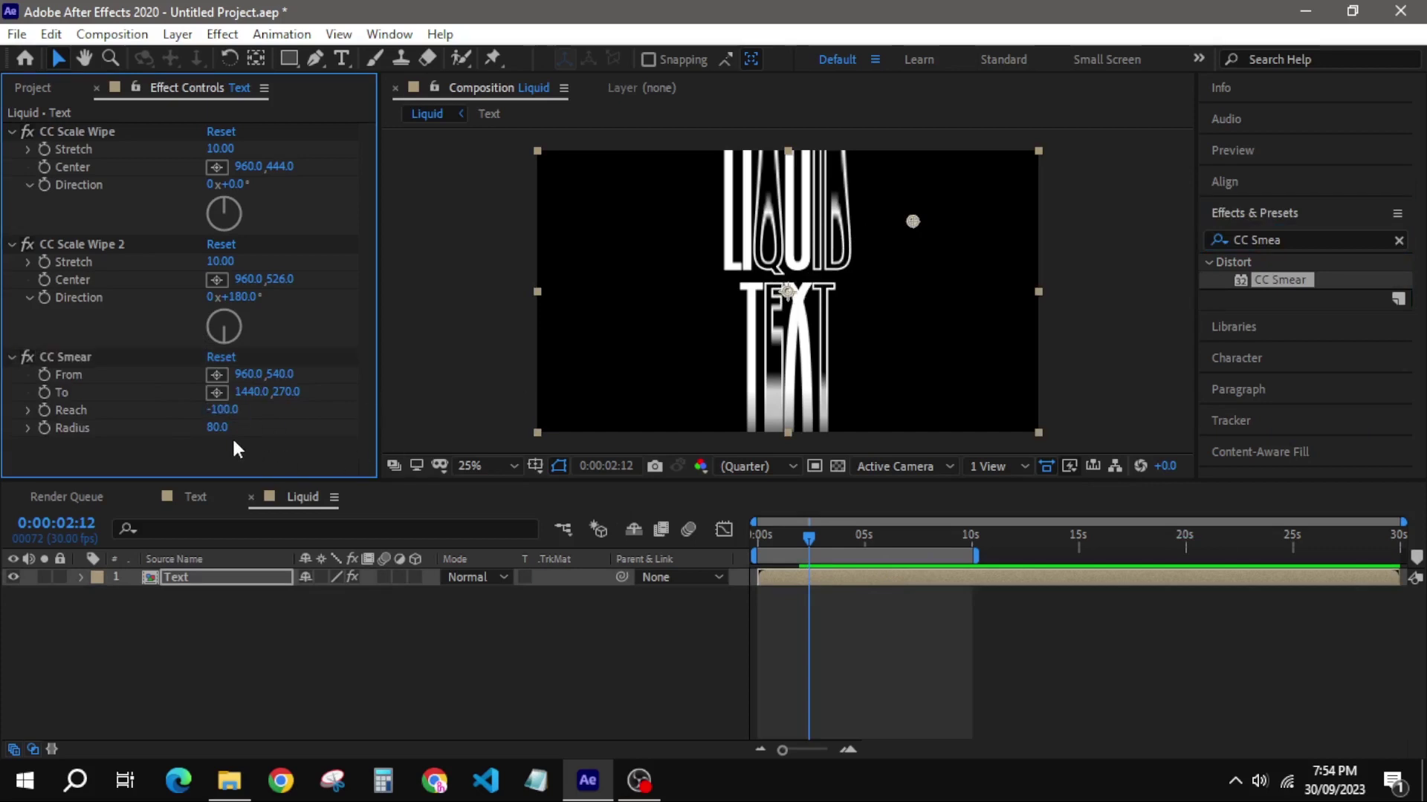
pyautogui.click(218, 428)
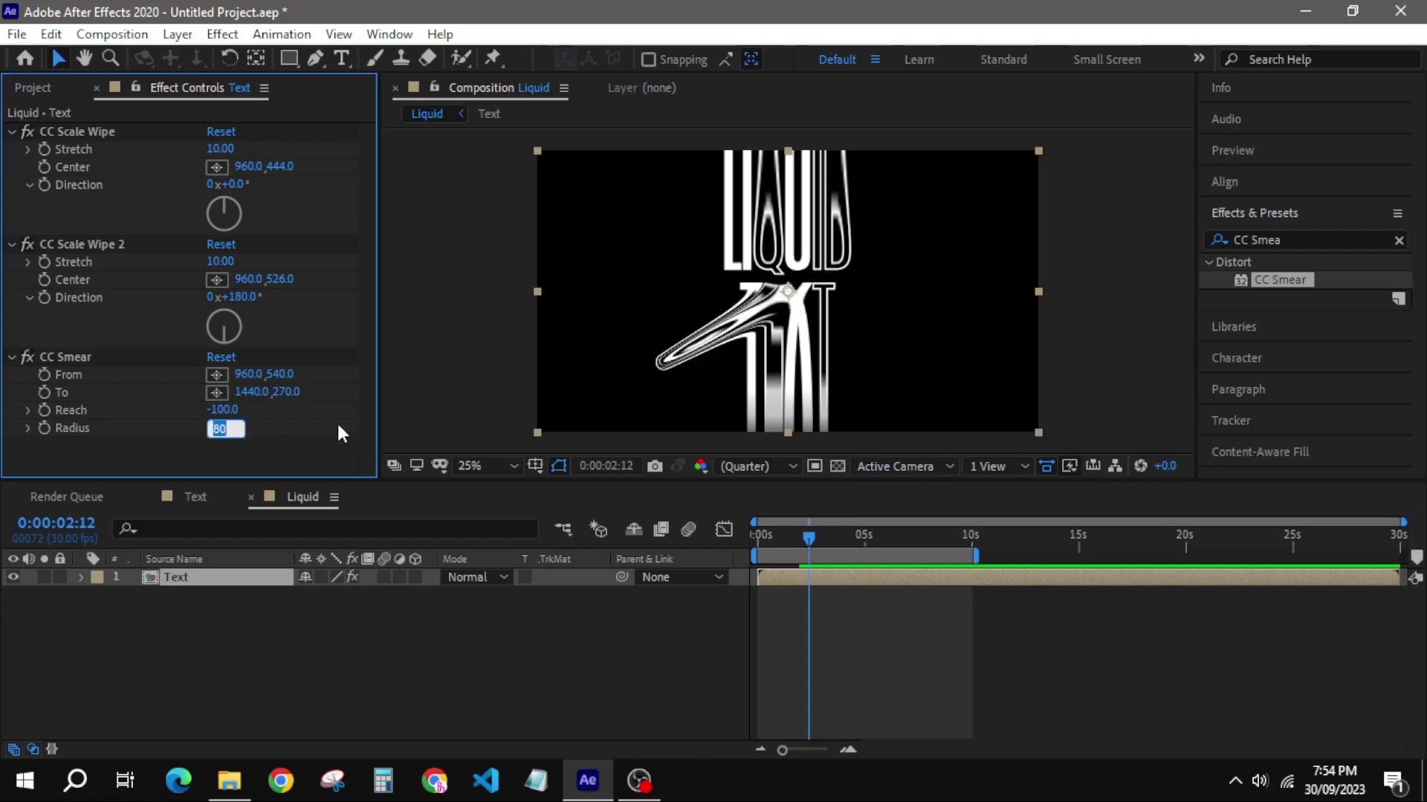
pyautogui.write('300')
pyautogui.press('Return')
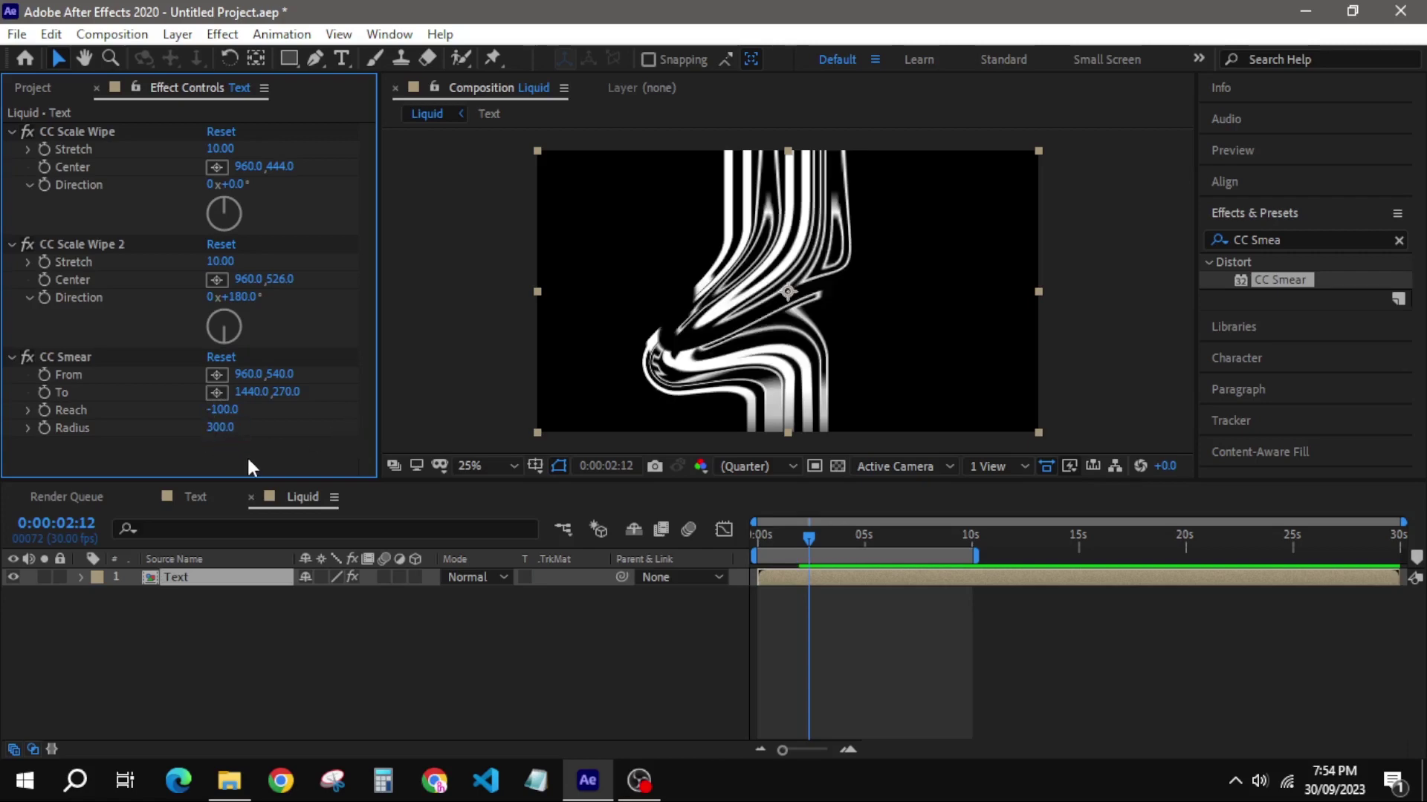
# Place the smear's From and To points over the top of LIQUID (872,116 and 960,223)
pyautogui.moveTo(283, 392); pyautogui.dragTo(296, 398)
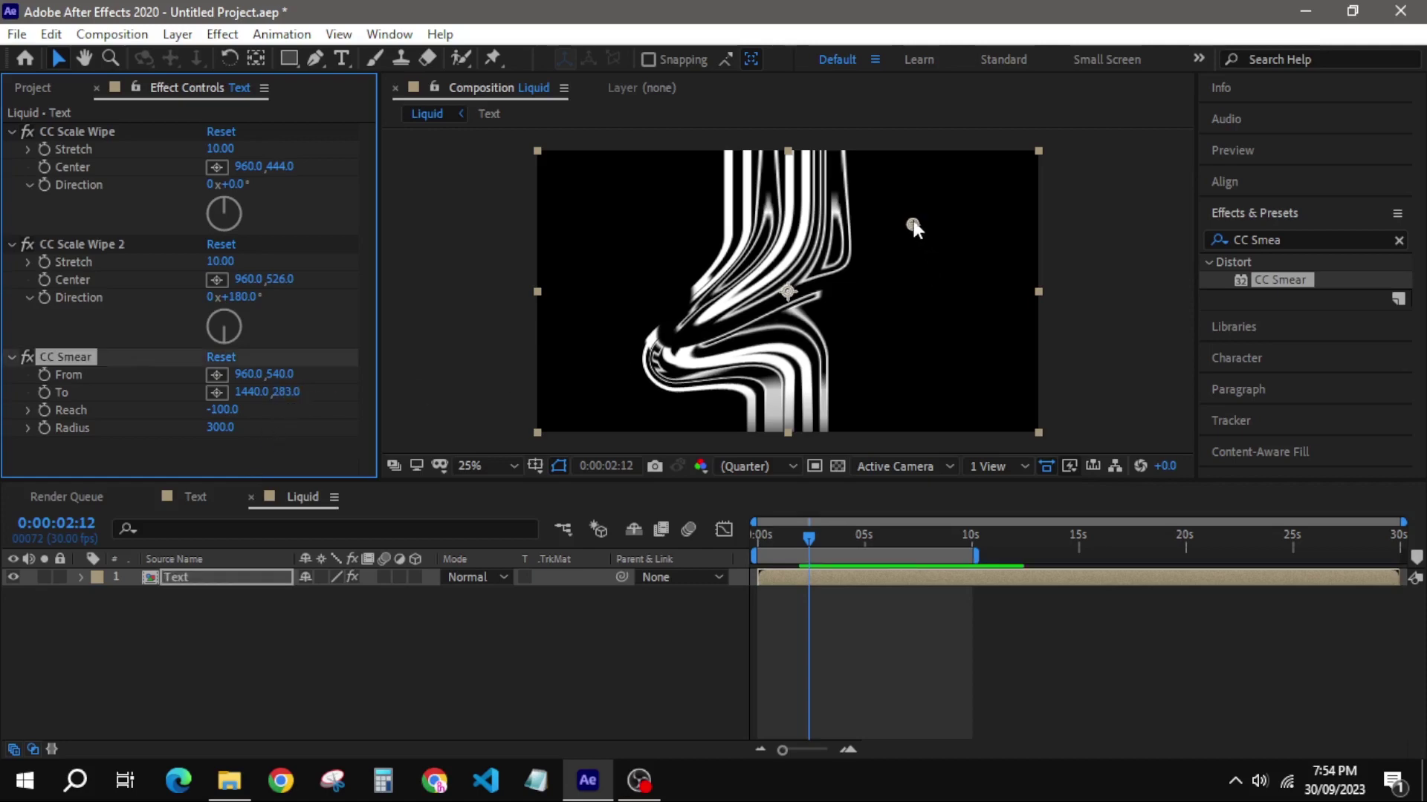
pyautogui.moveTo(912, 222)
pyautogui.mouseDown()
pyautogui.moveTo(857, 202)
pyautogui.moveTo(794, 223)
pyautogui.mouseUp()
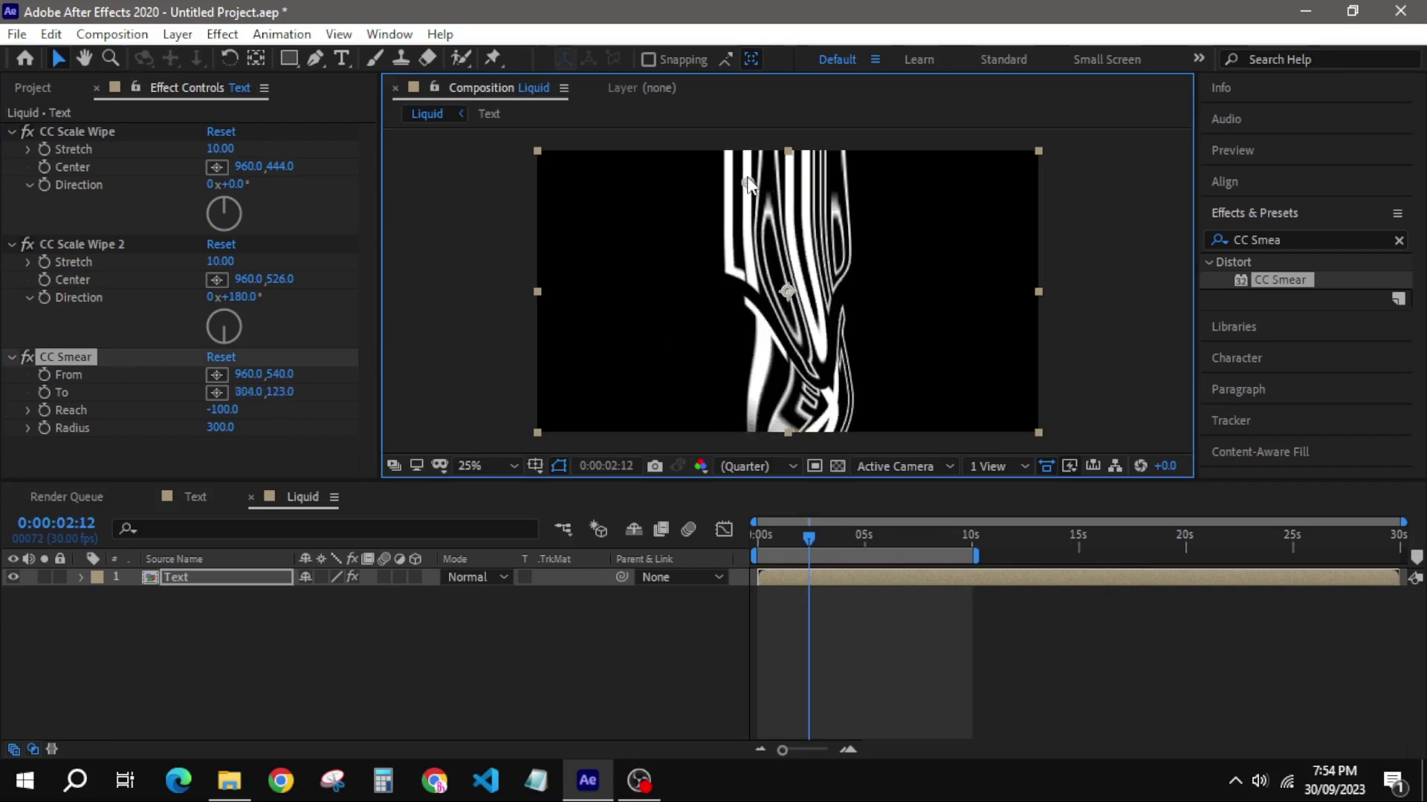
pyautogui.moveTo(787, 291)
pyautogui.mouseDown()
pyautogui.moveTo(799, 184)
pyautogui.moveTo(751, 187)
pyautogui.moveTo(794, 189)
pyautogui.mouseUp()
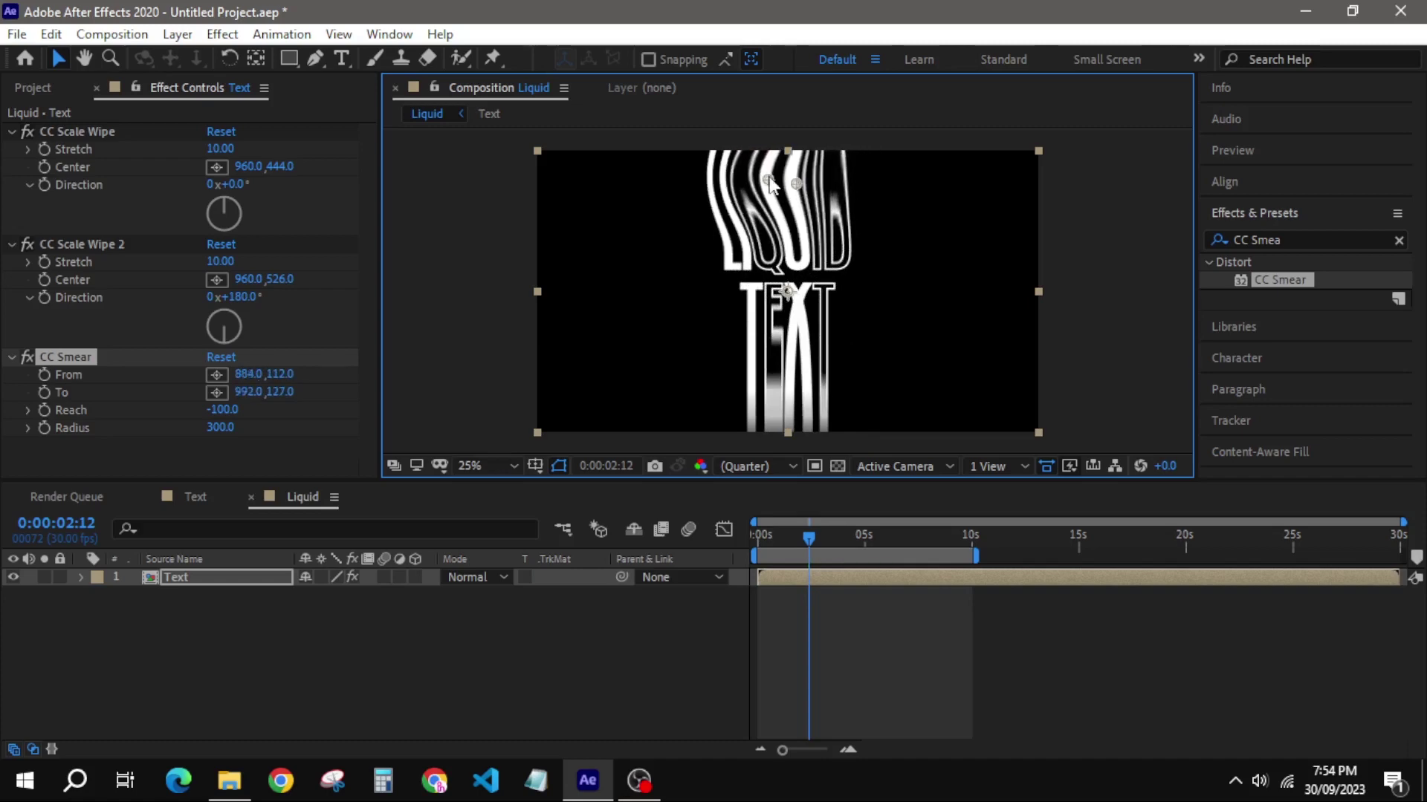
pyautogui.moveTo(768, 182)
pyautogui.mouseDown()
pyautogui.moveTo(791, 190)
pyautogui.moveTo(788, 211)
pyautogui.moveTo(759, 178)
pyautogui.mouseUp()
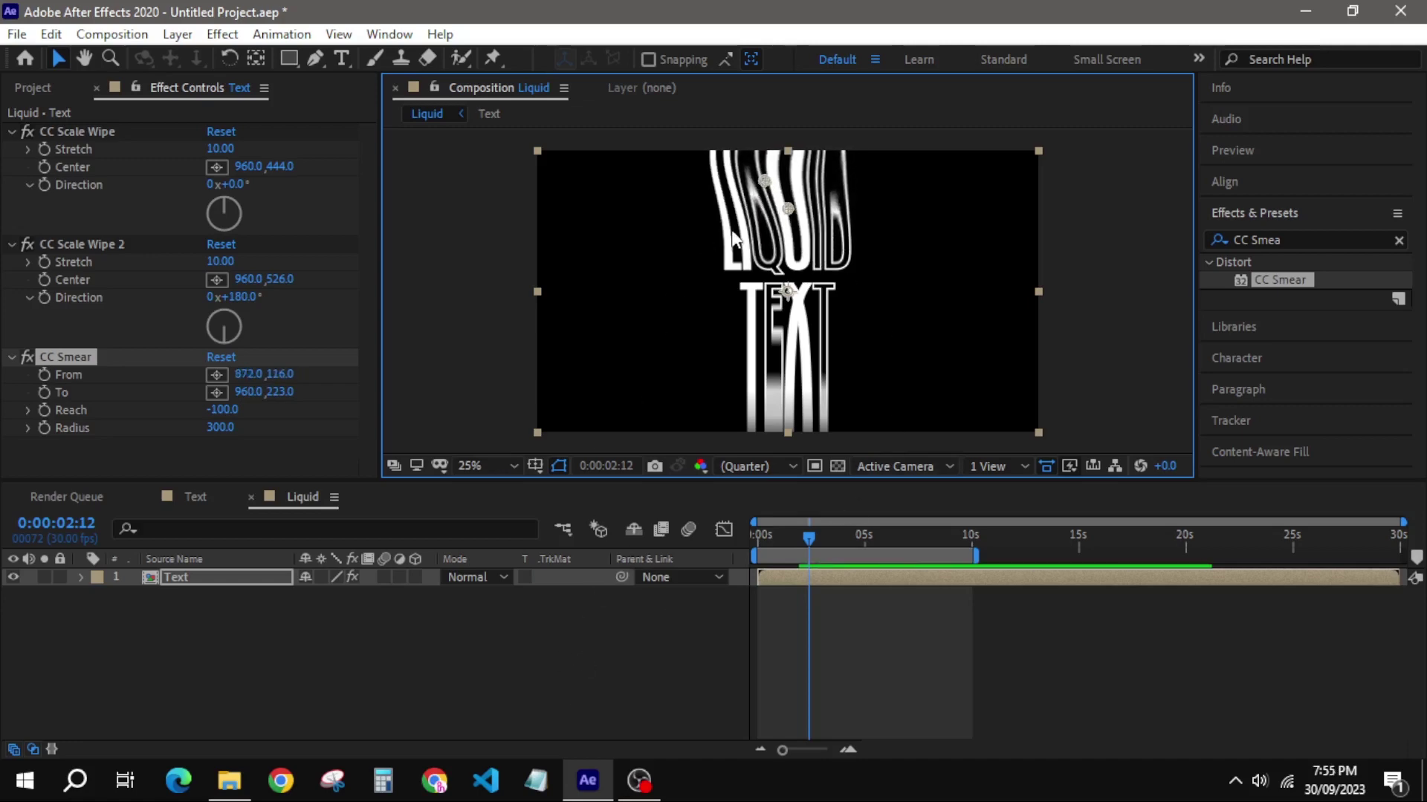
# Duplicate CC Smear and move CC Smear 2's points onto the bottom of TEXT
pyautogui.click(87, 359)
pyautogui.hotkey('ctrl', 'd')
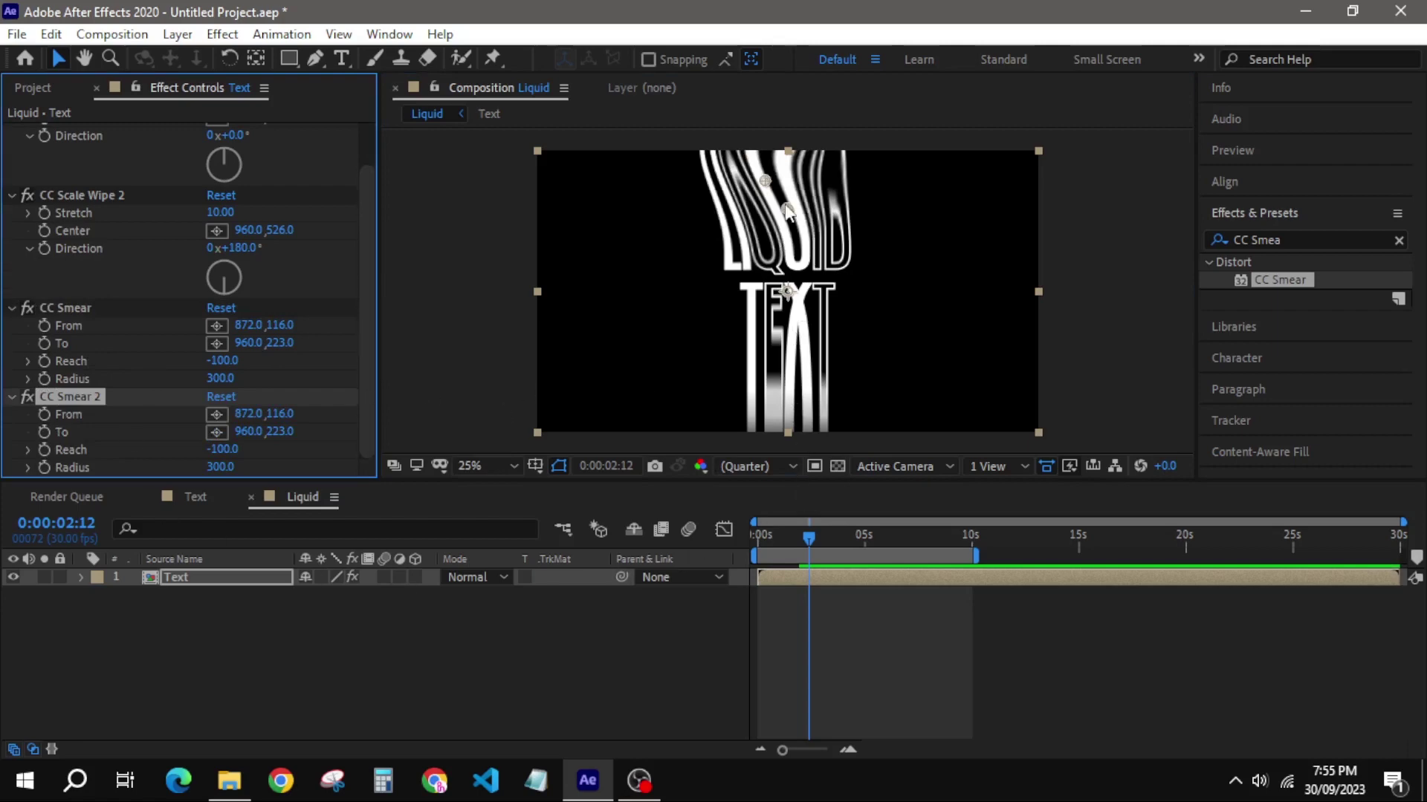
pyautogui.moveTo(788, 212); pyautogui.dragTo(778, 375)
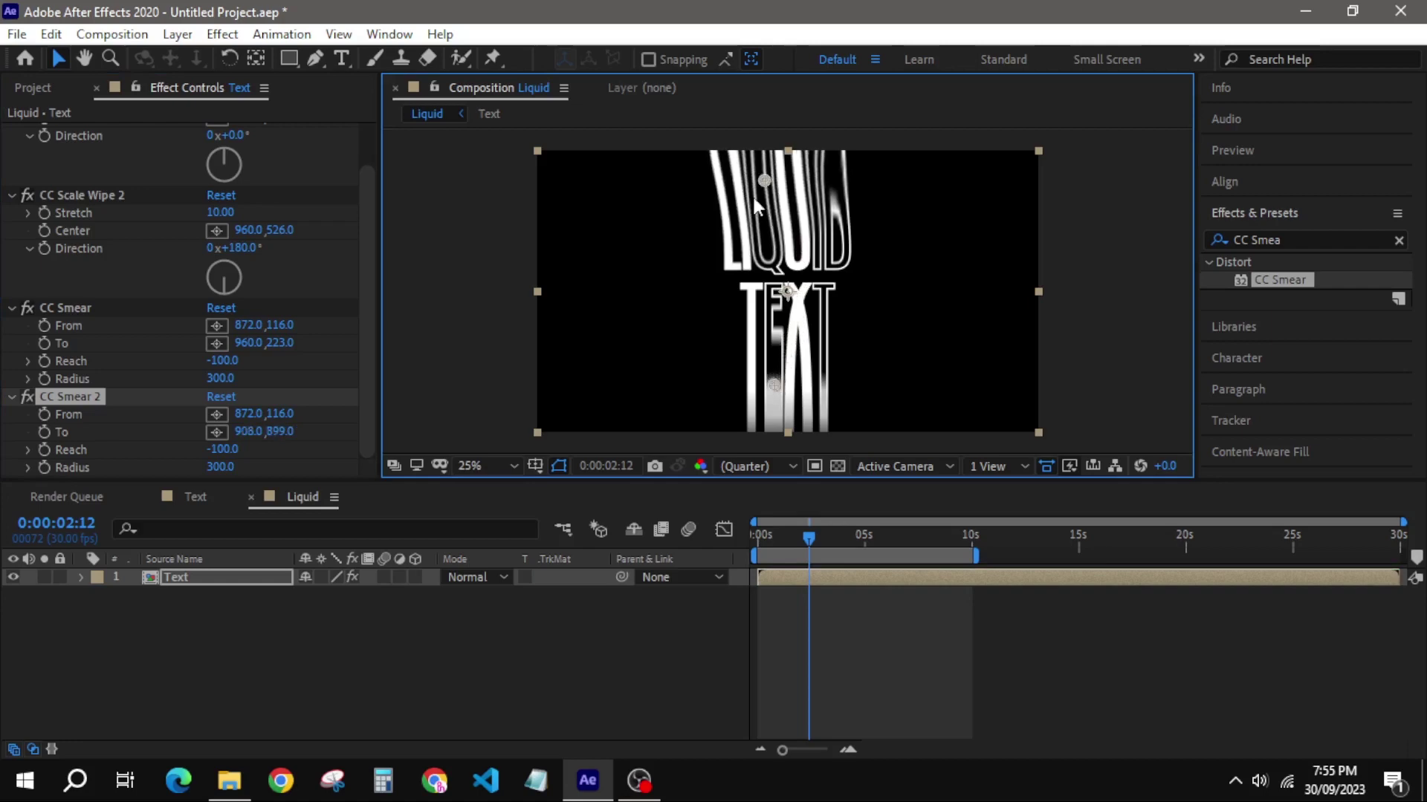
pyautogui.moveTo(762, 178); pyautogui.dragTo(809, 384)
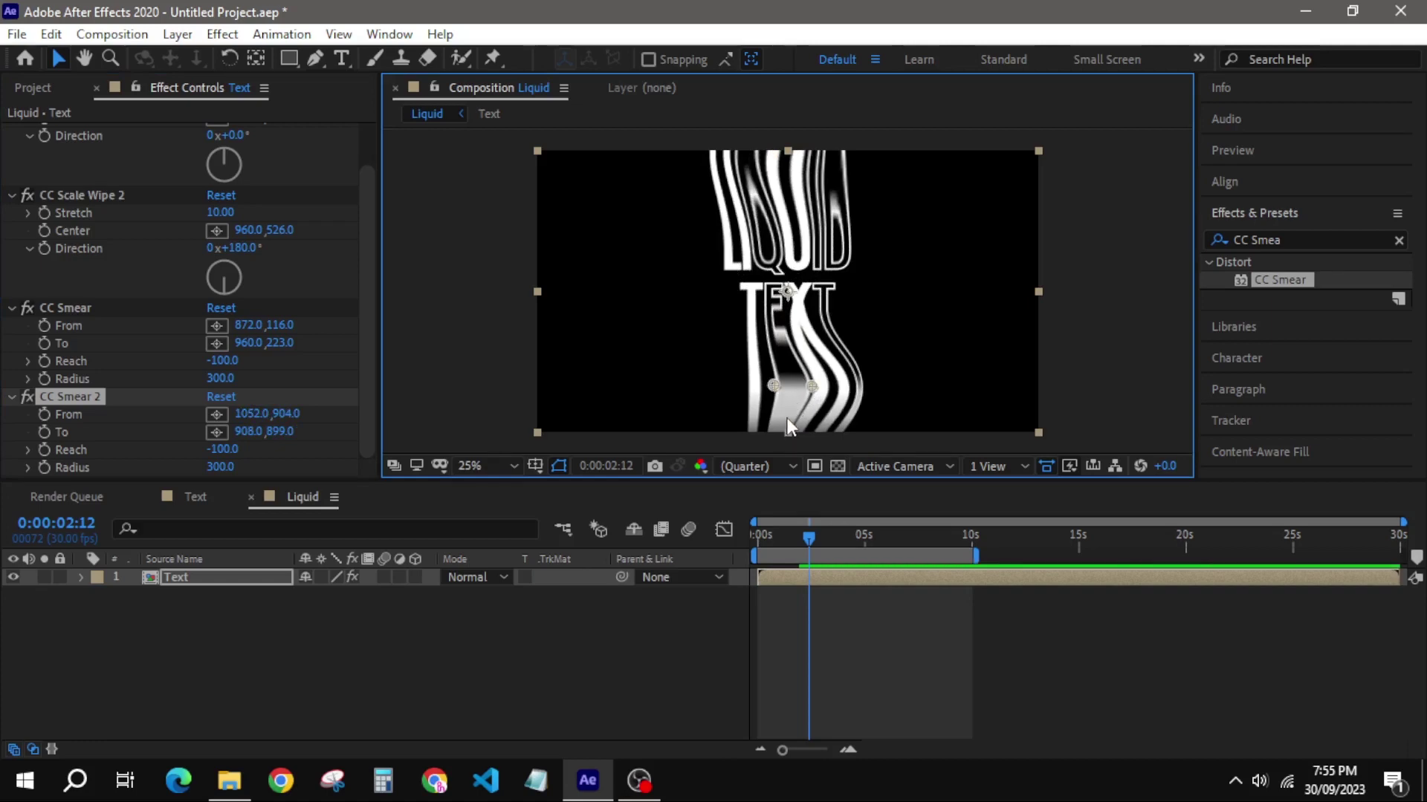
# Fine-tune both smears, leaving CC Smear 2 at From 988,912 and To 908,851
pyautogui.click(75, 308)
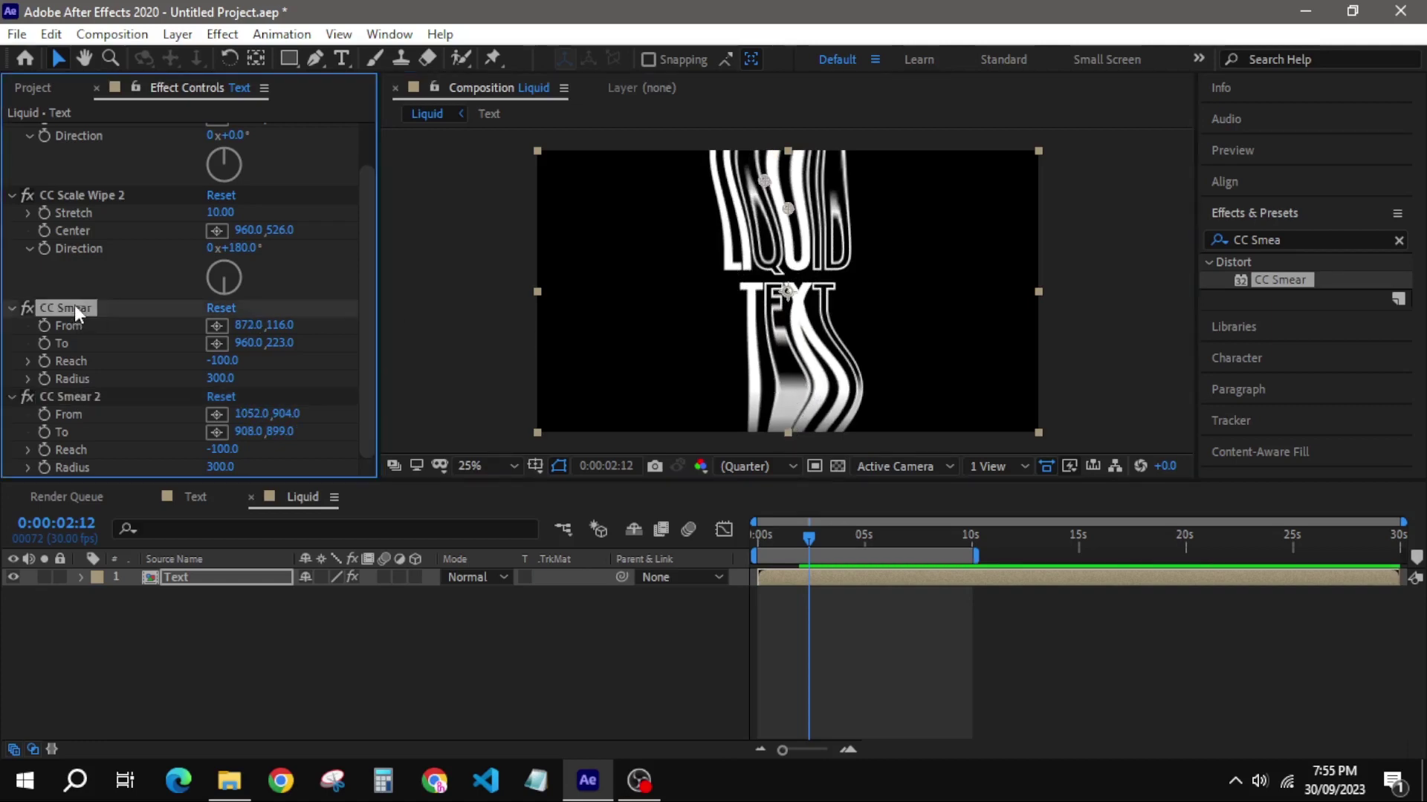
pyautogui.moveTo(764, 179); pyautogui.dragTo(767, 202)
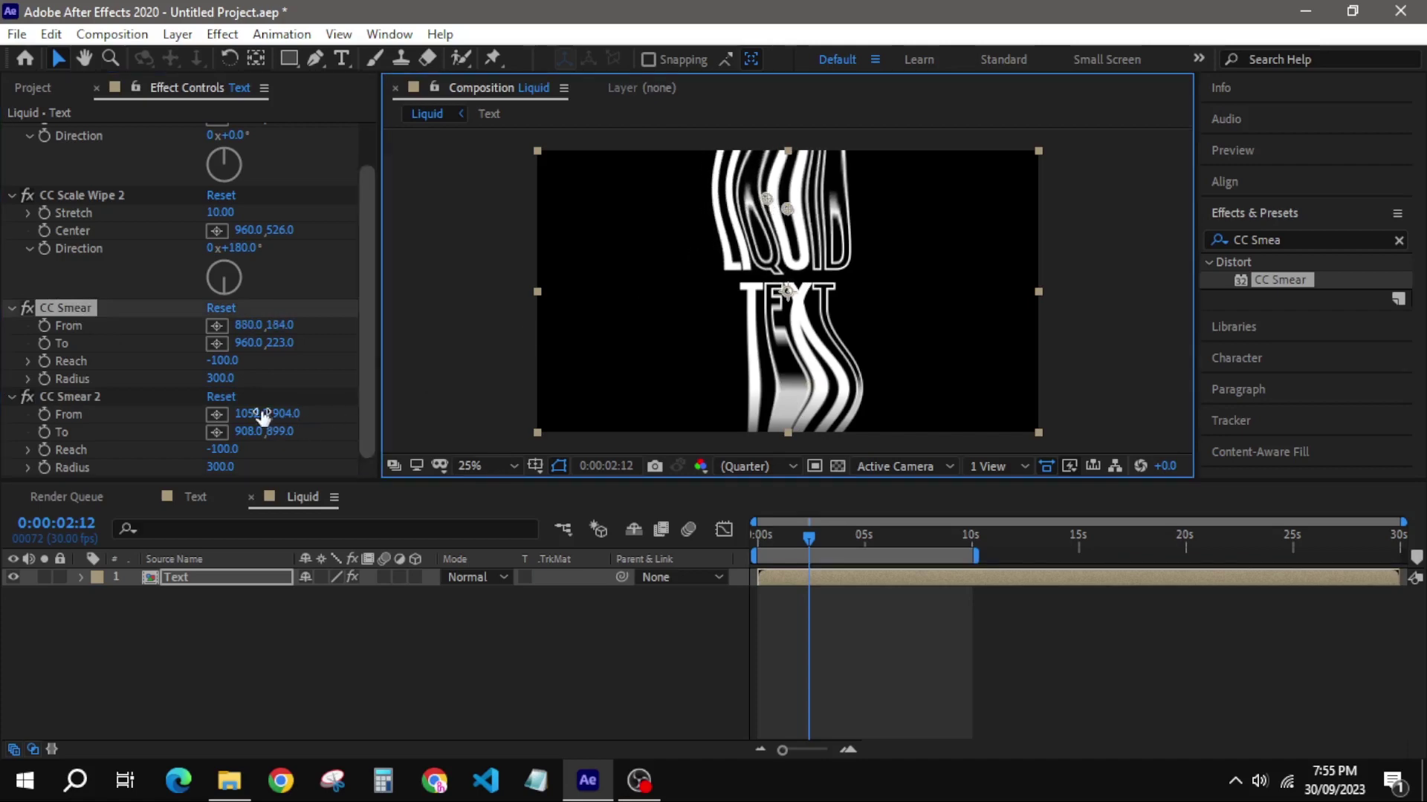
pyautogui.click(104, 398)
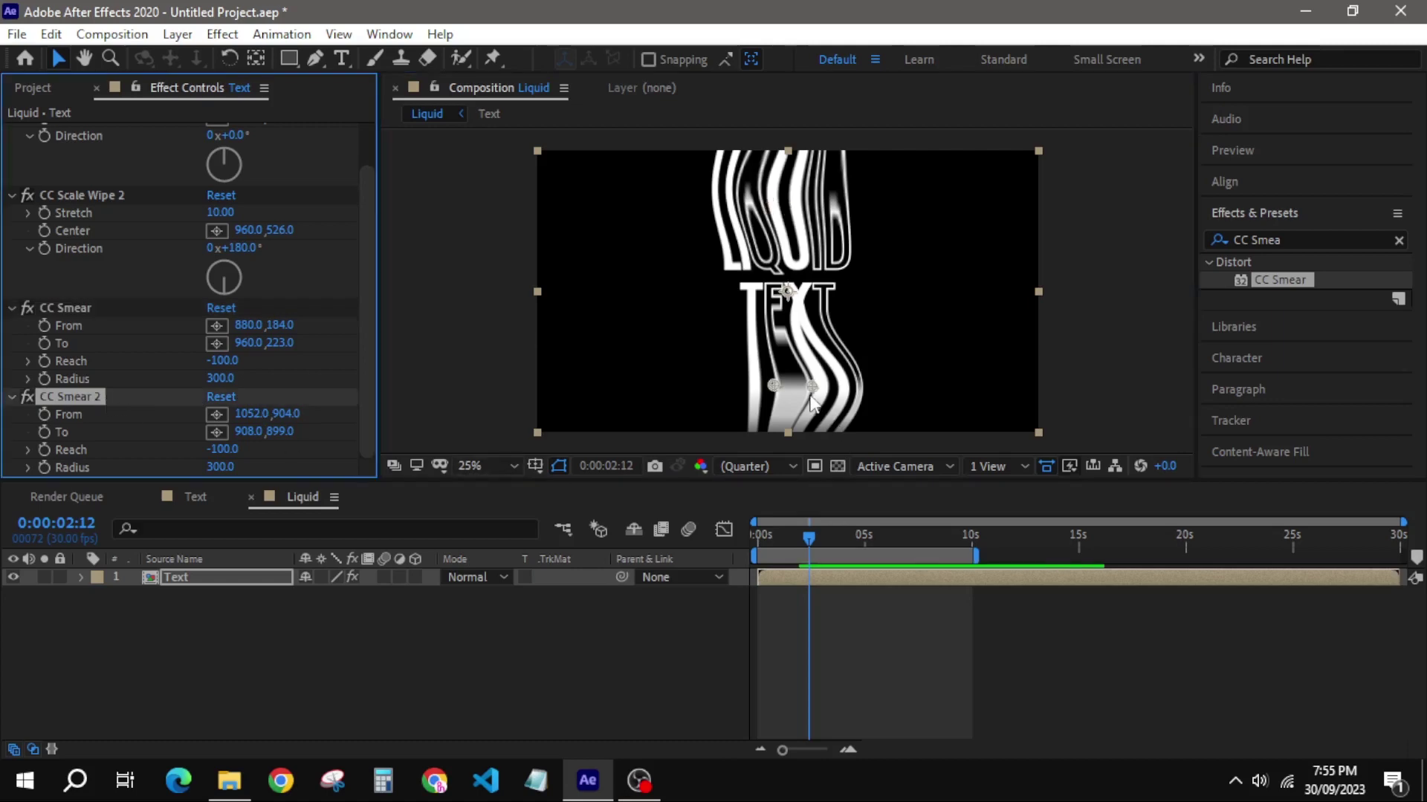
pyautogui.moveTo(811, 391); pyautogui.dragTo(795, 389)
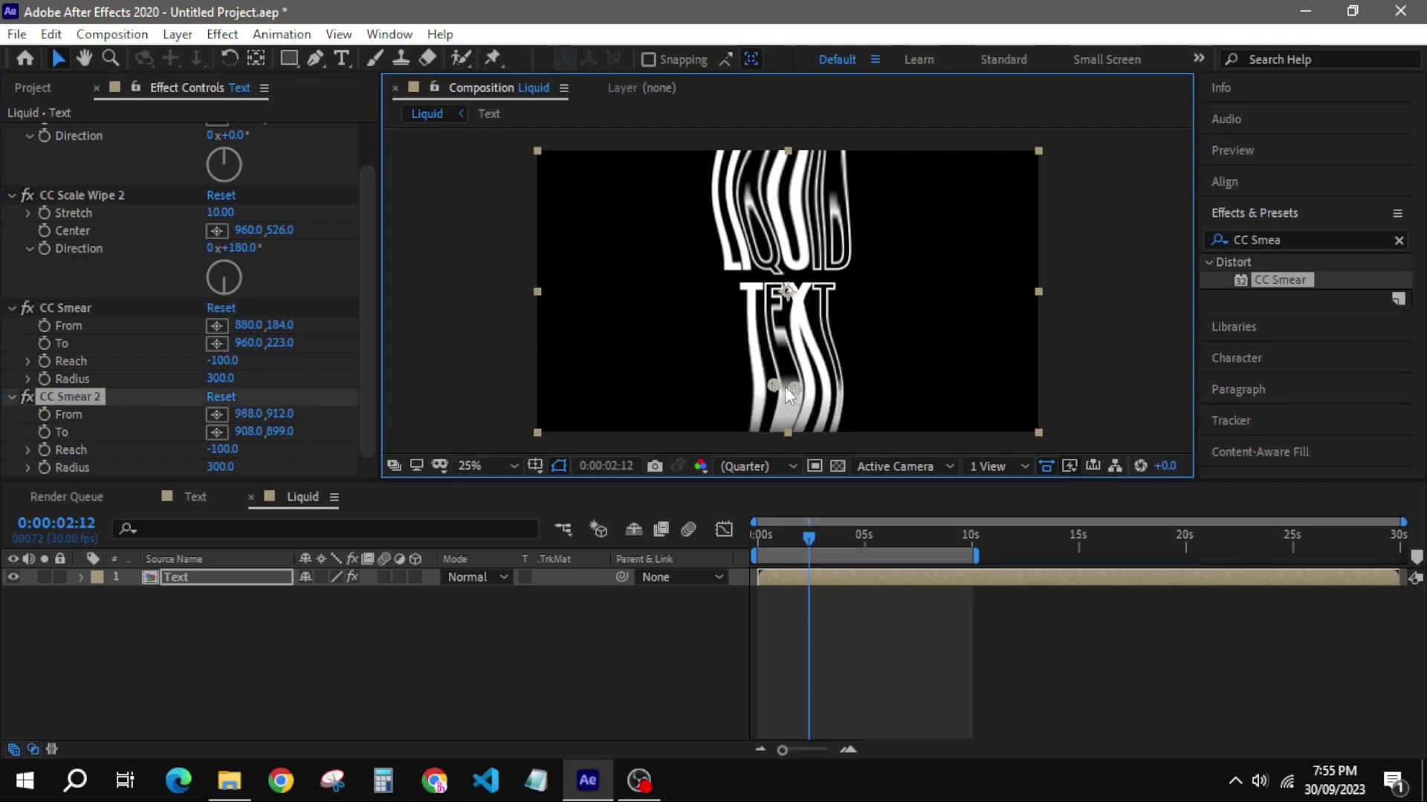
pyautogui.moveTo(774, 387)
pyautogui.mouseDown()
pyautogui.moveTo(751, 399)
pyautogui.moveTo(768, 366)
pyautogui.mouseUp()
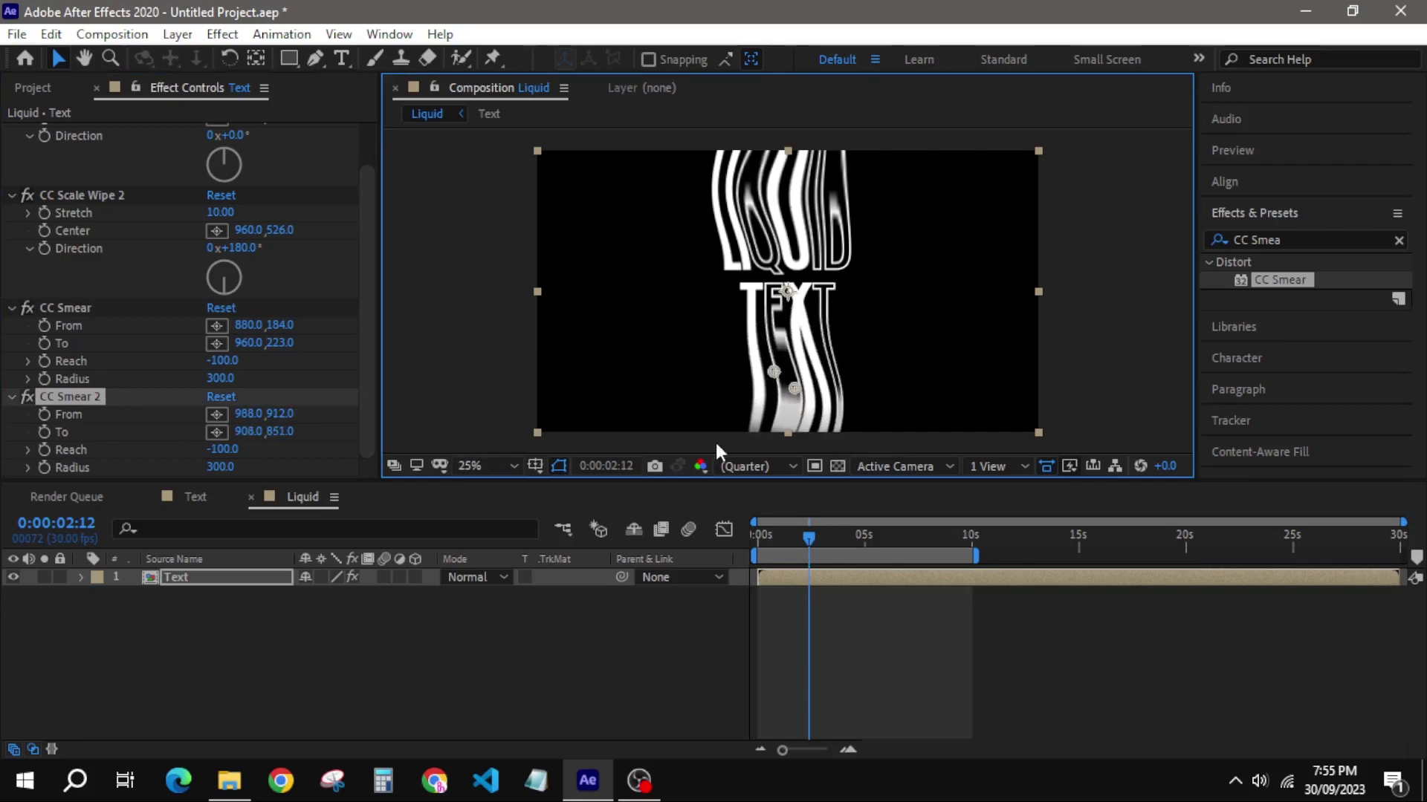
pyautogui.click(460, 644)
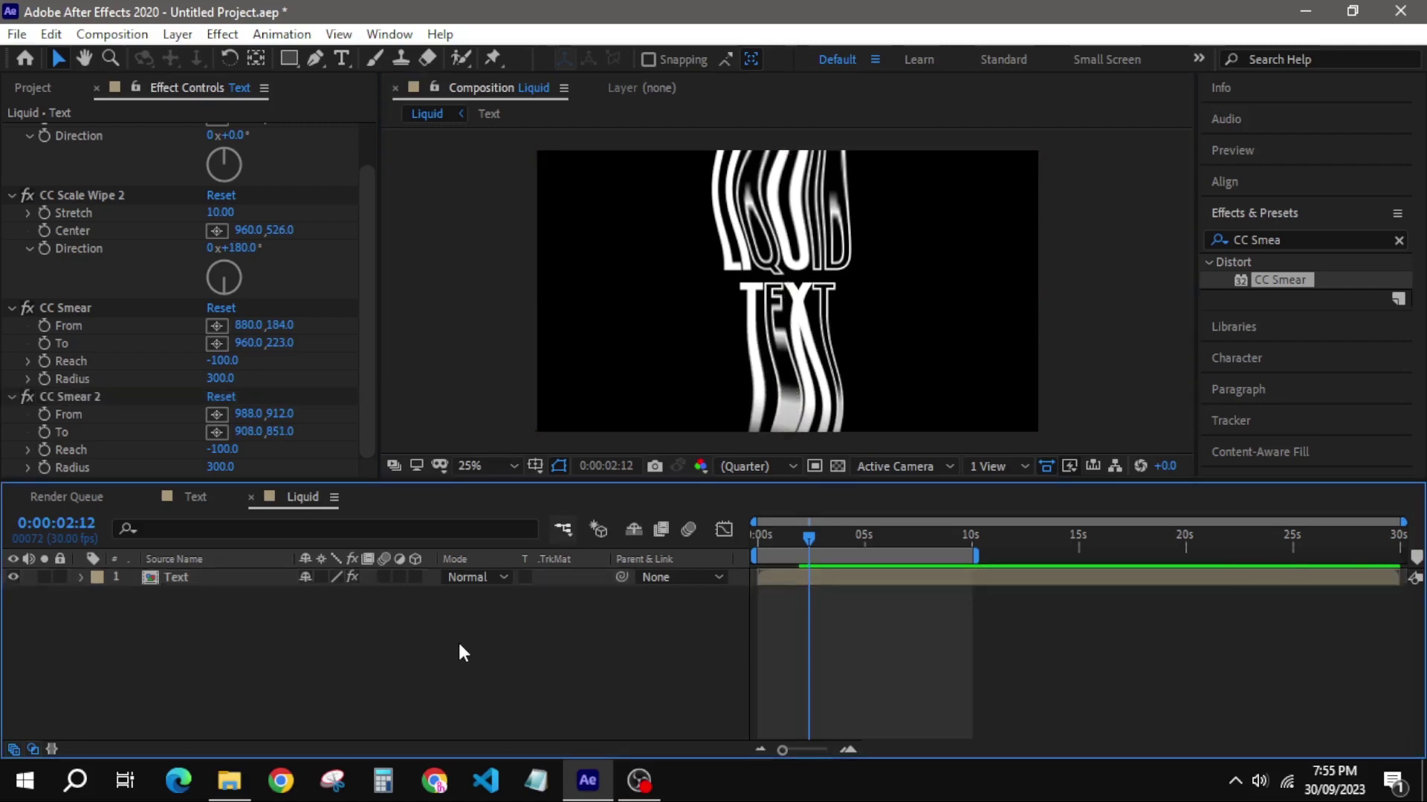
# Apply the Liquify effect from Effects & Presets to the Text layer
pyautogui.click(1288, 240)
pyautogui.moveTo(1309, 240); pyautogui.dragTo(1216, 248)
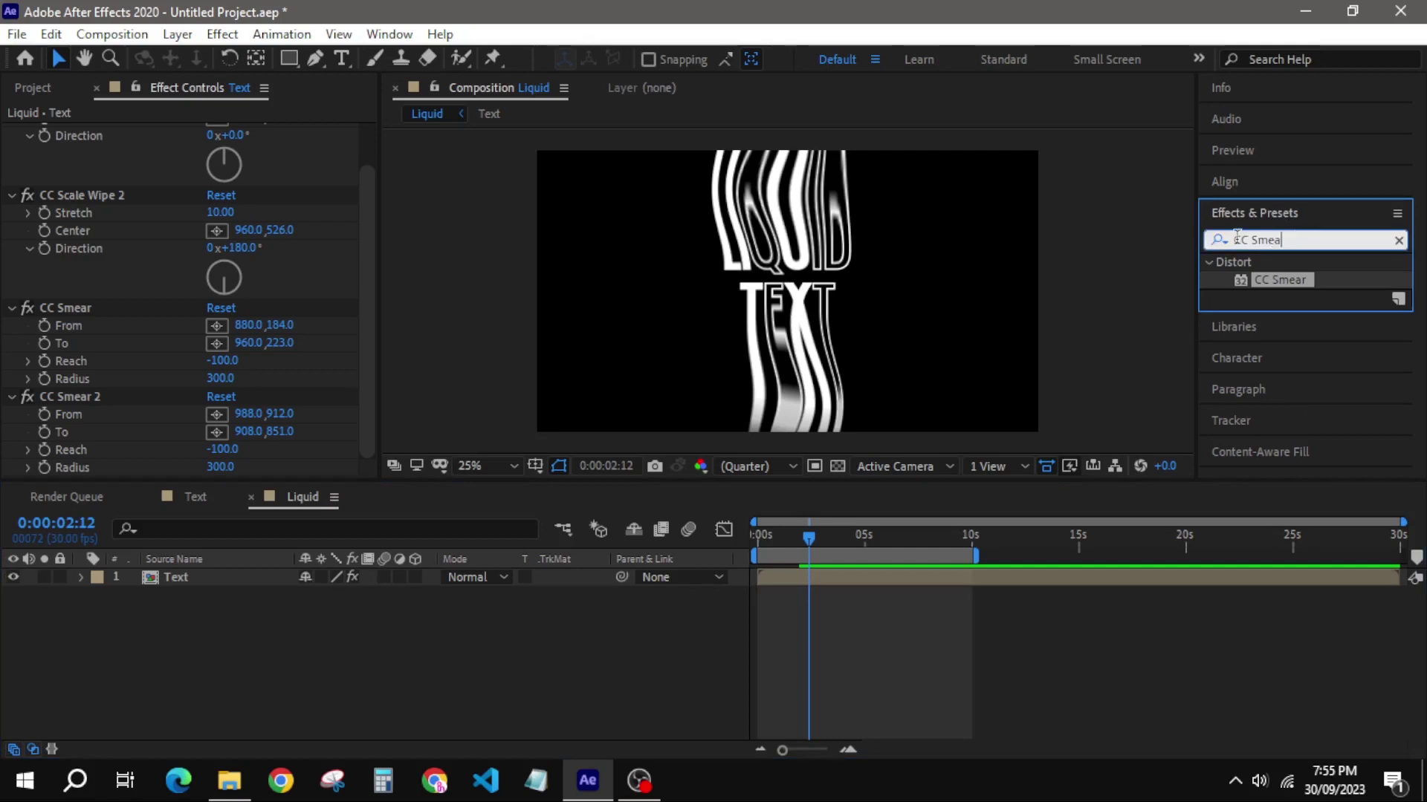
pyautogui.write('Liquify')
pyautogui.click(1269, 280)
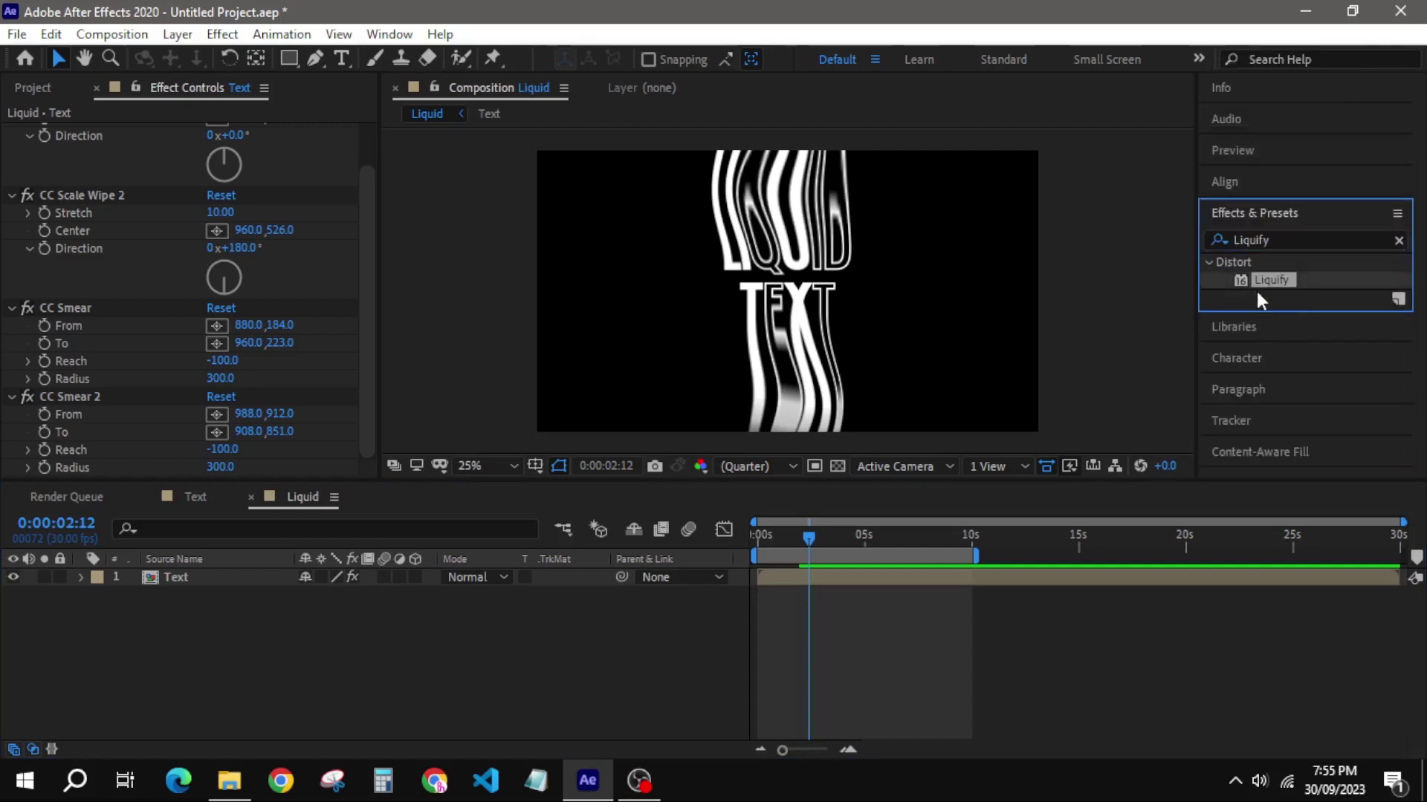
pyautogui.moveTo(1266, 278); pyautogui.dragTo(889, 577)
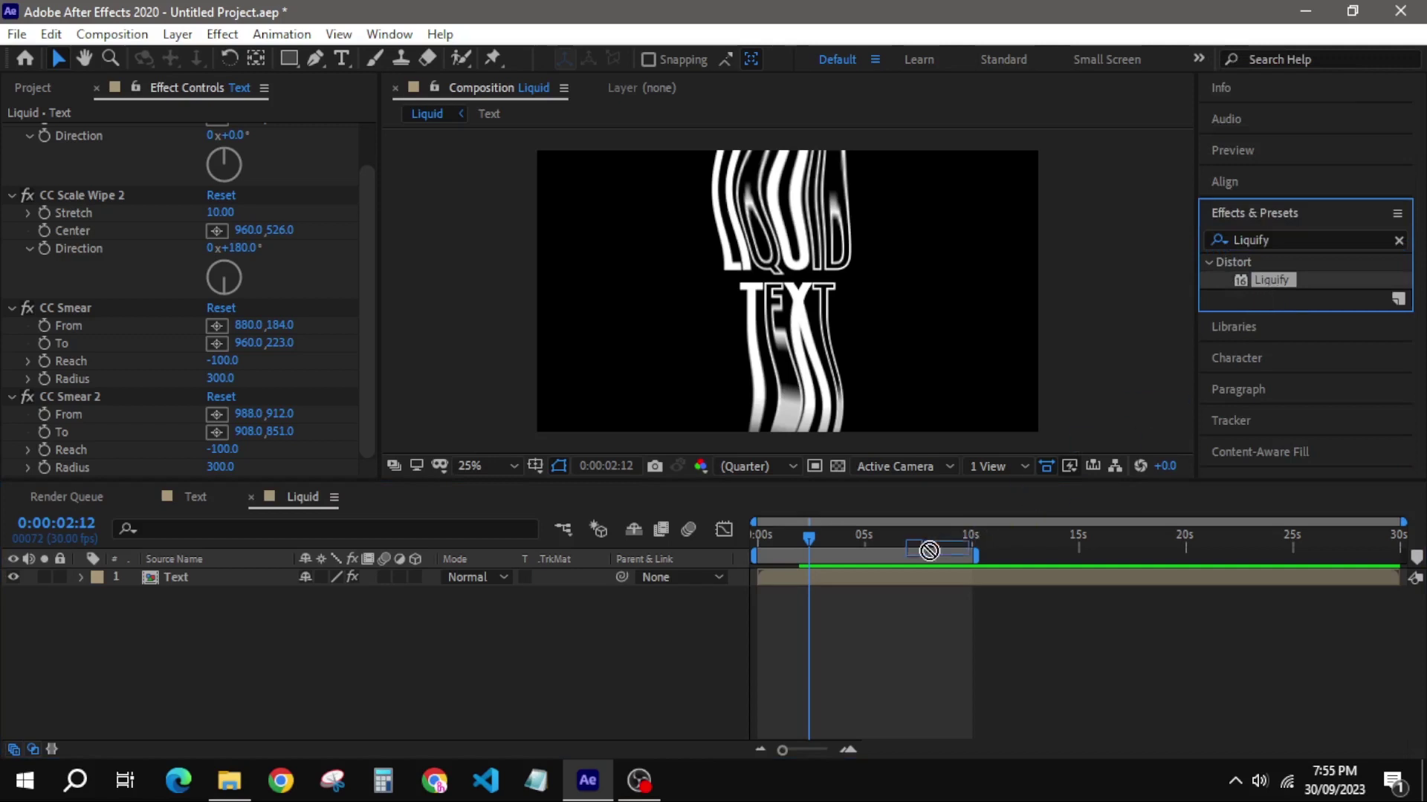
pyautogui.click(889, 581)
# Set Liquify's Brush Size to 200 and Brush Pressure to 100
pyautogui.click(53, 301)
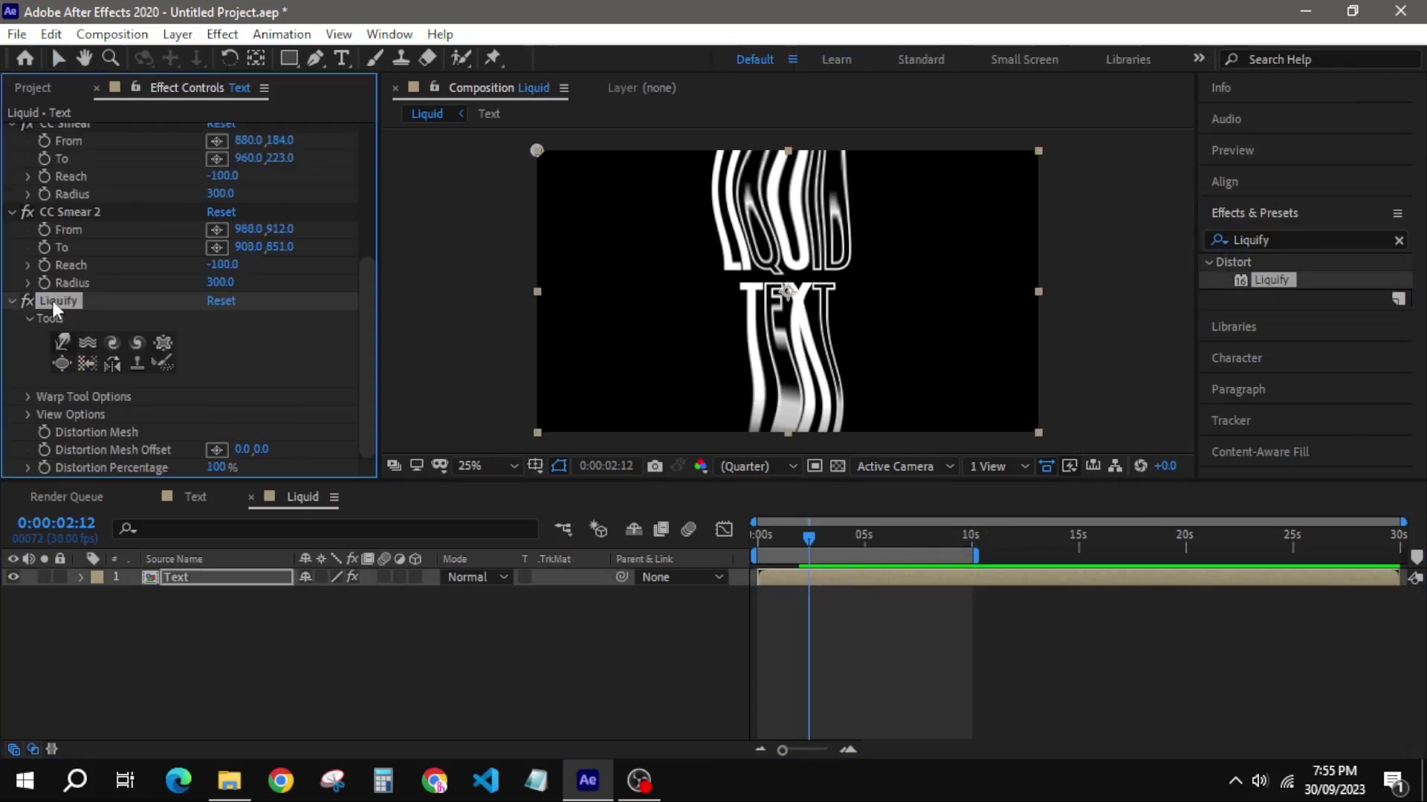
pyautogui.click(27, 396)
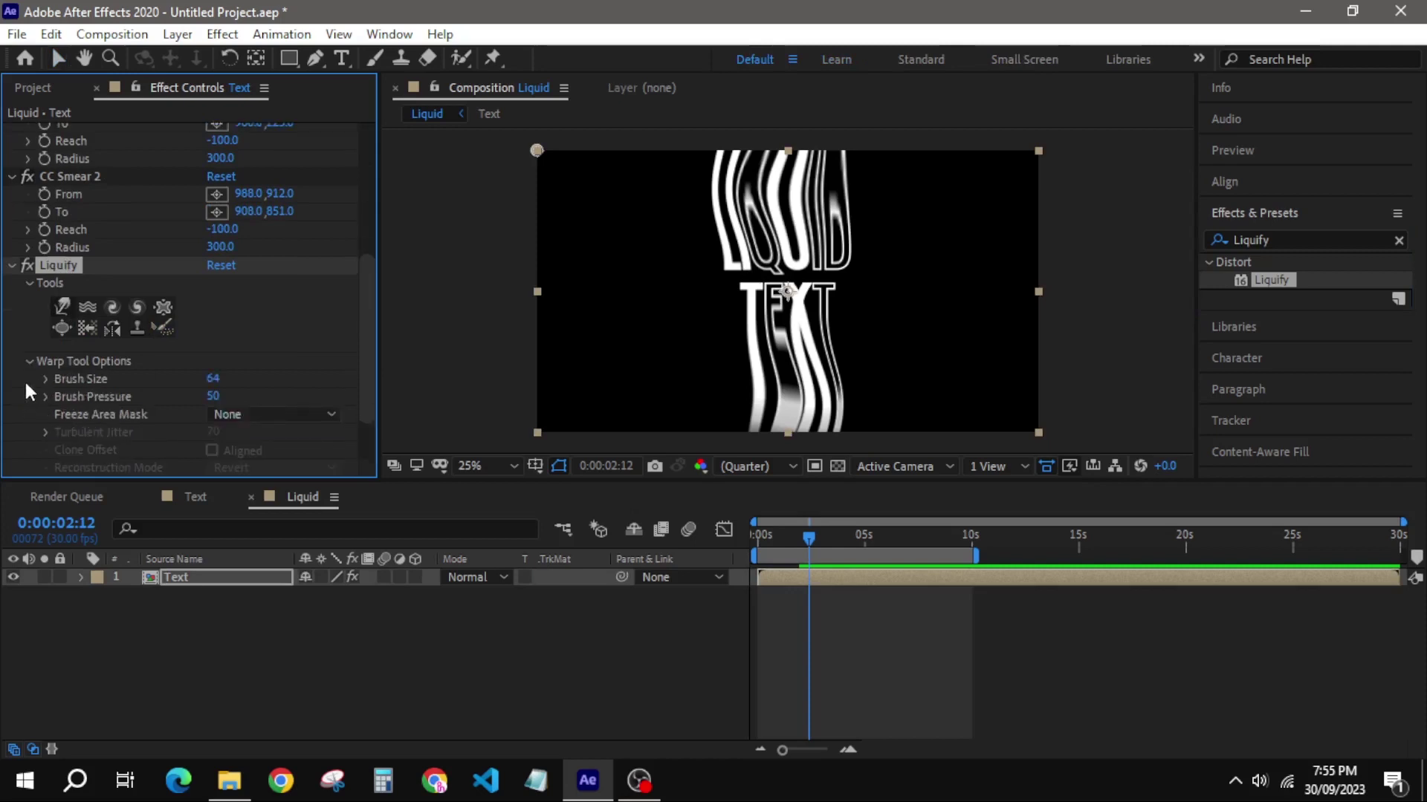
pyautogui.click(211, 379)
pyautogui.write('200')
pyautogui.press('Return')
pyautogui.click(215, 398)
pyautogui.write('100')
pyautogui.press('Return')
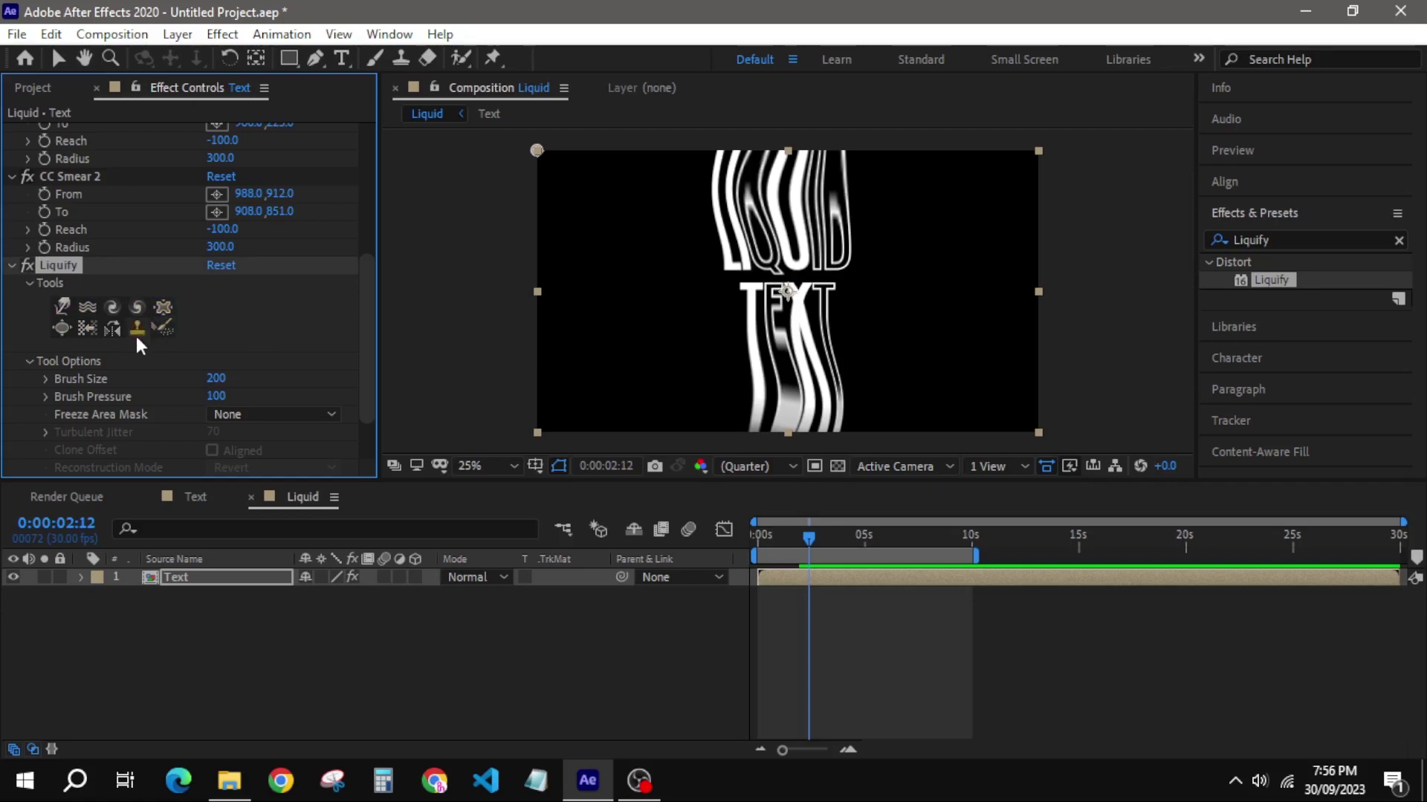
# Paint Liquify twirl strokes across LIQUID, then twirl the lower part of TEXT the opposite way
pyautogui.click(135, 305)
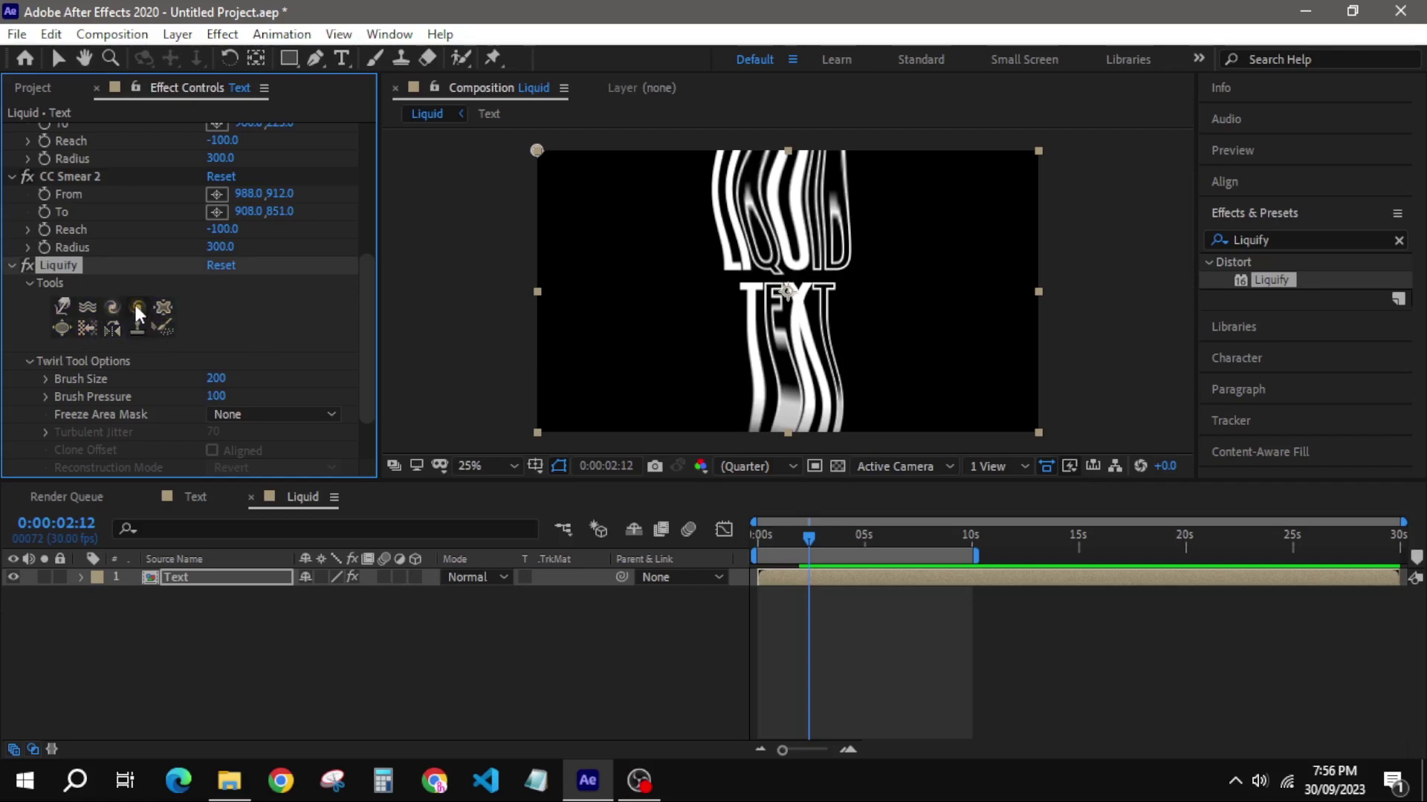
pyautogui.click(825, 186)
pyautogui.moveTo(825, 186); pyautogui.dragTo(719, 193)
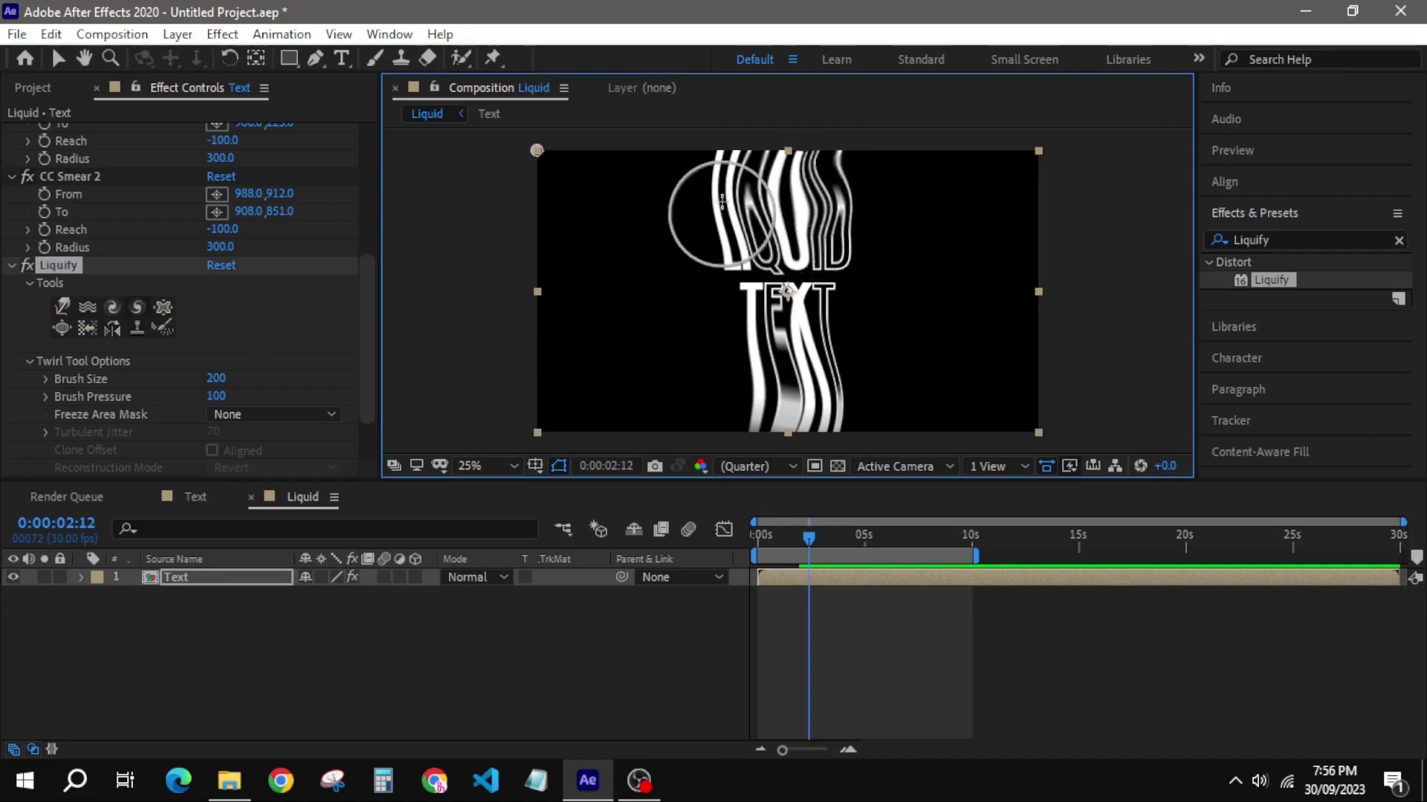
pyautogui.moveTo(718, 192); pyautogui.dragTo(725, 201)
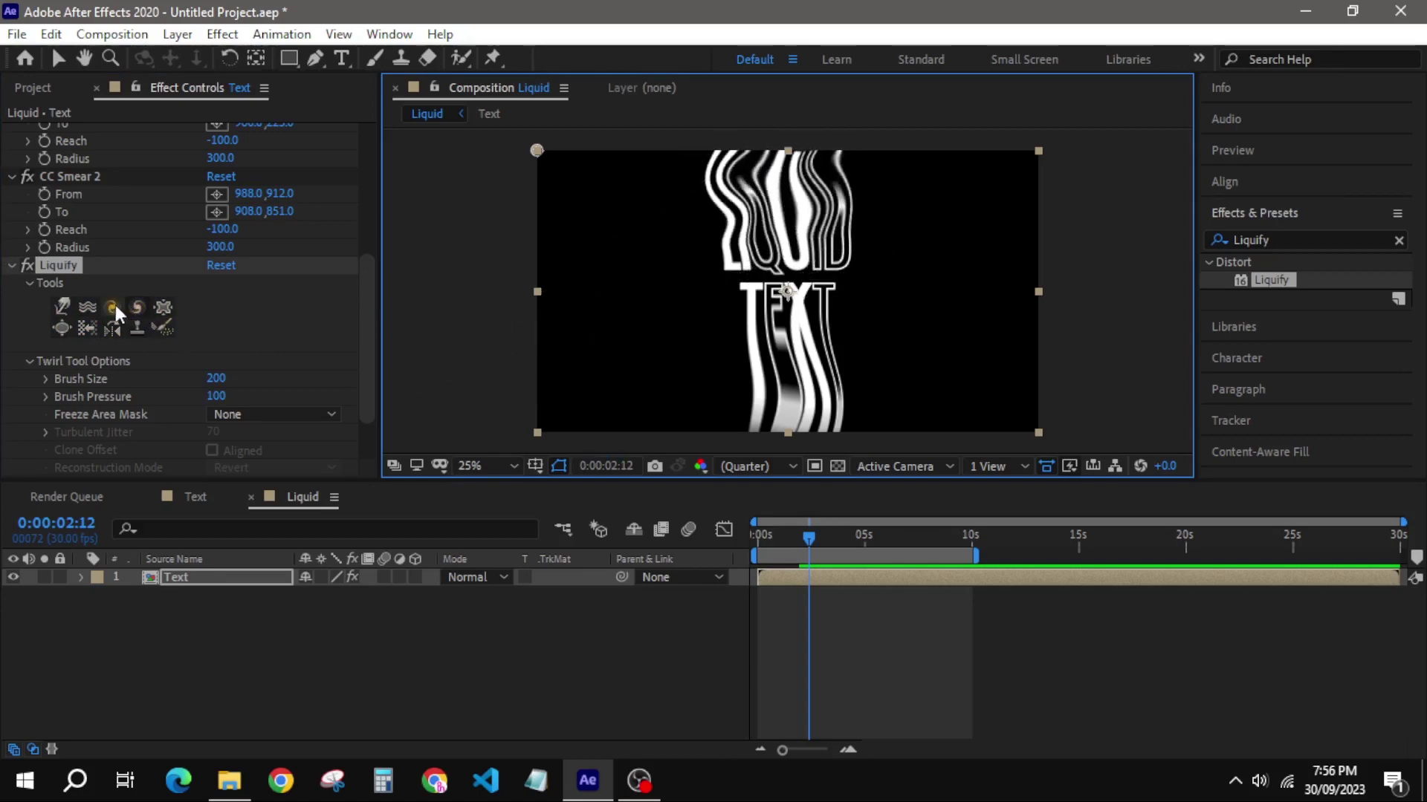
pyautogui.click(138, 304)
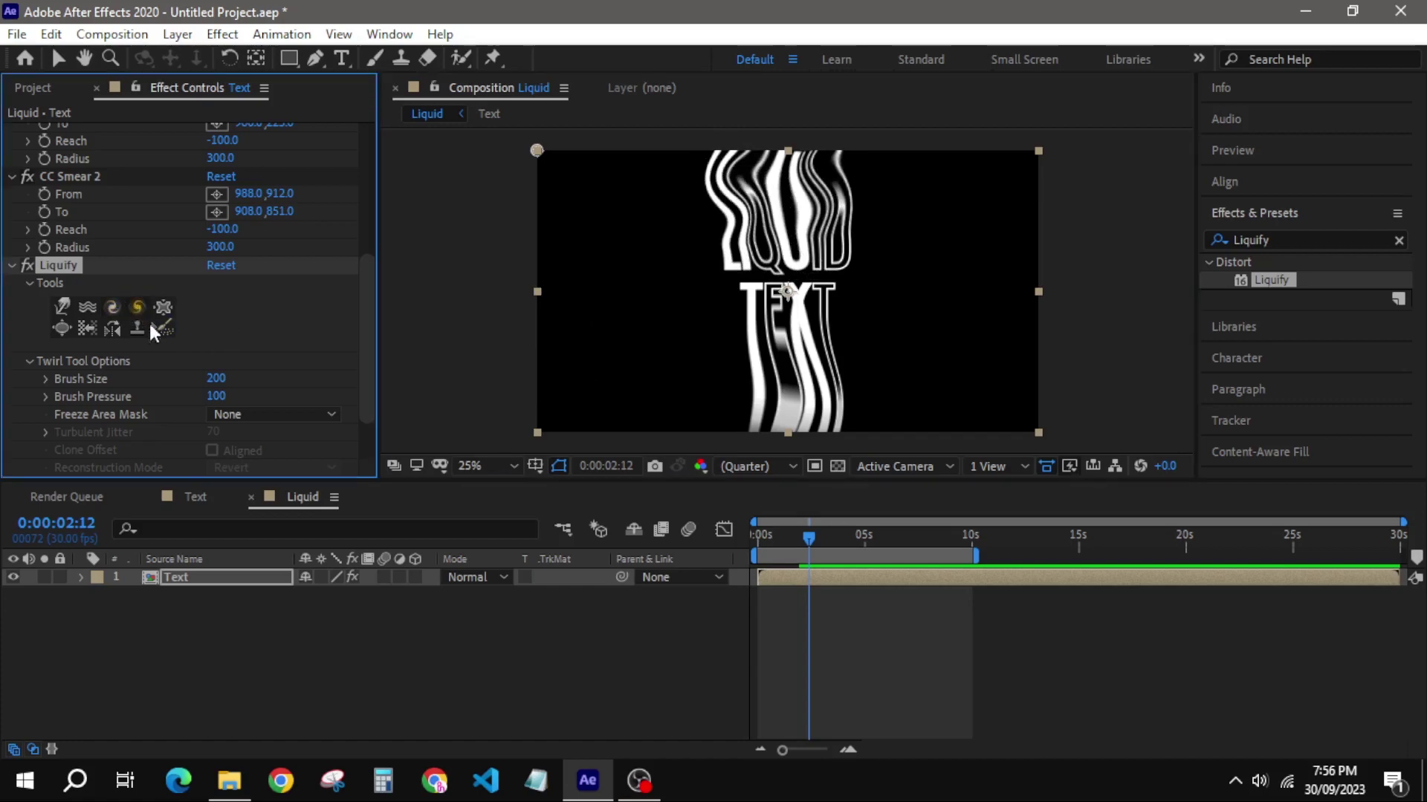
pyautogui.moveTo(738, 431)
pyautogui.mouseDown()
pyautogui.moveTo(764, 390)
pyautogui.moveTo(806, 379)
pyautogui.moveTo(763, 370)
pyautogui.mouseUp()
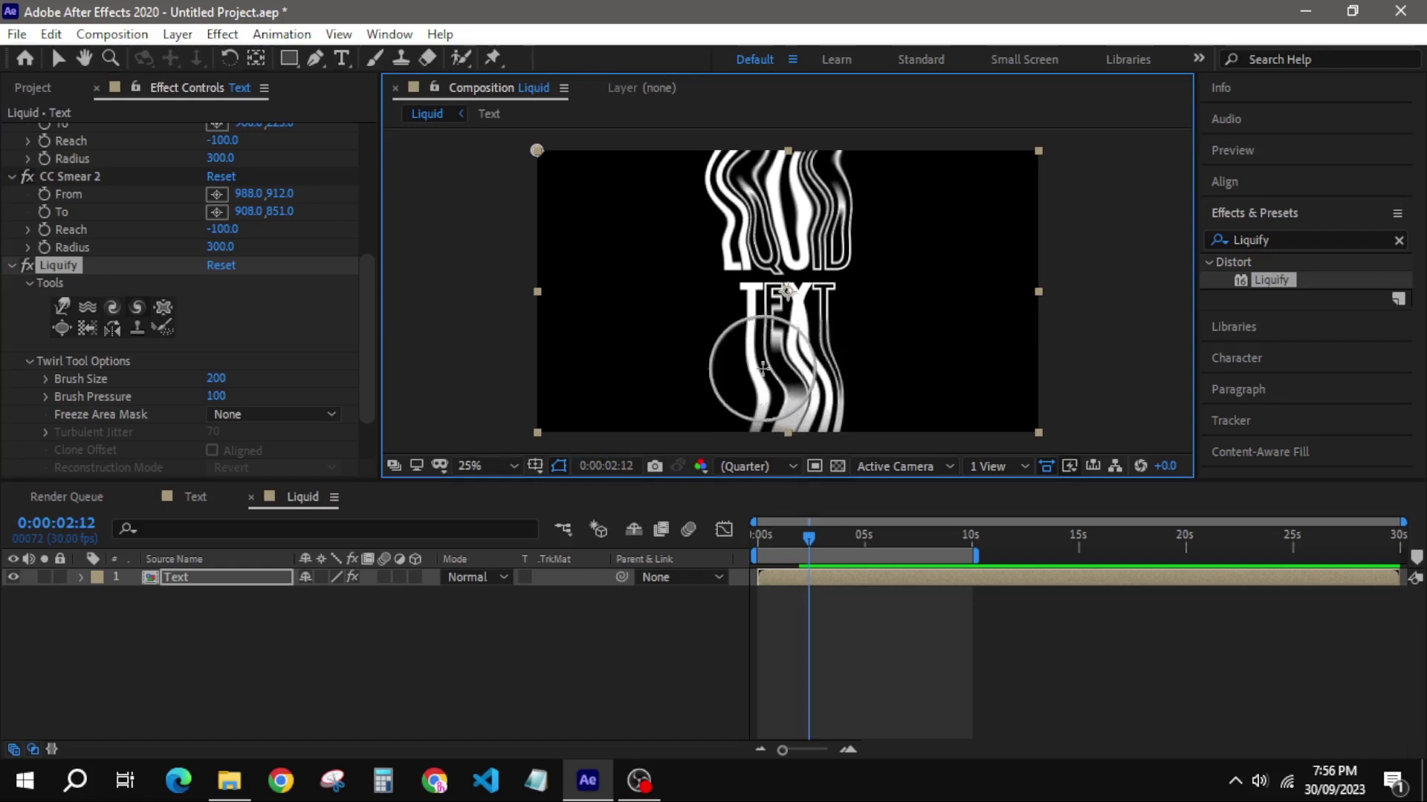
pyautogui.moveTo(764, 370); pyautogui.dragTo(700, 443)
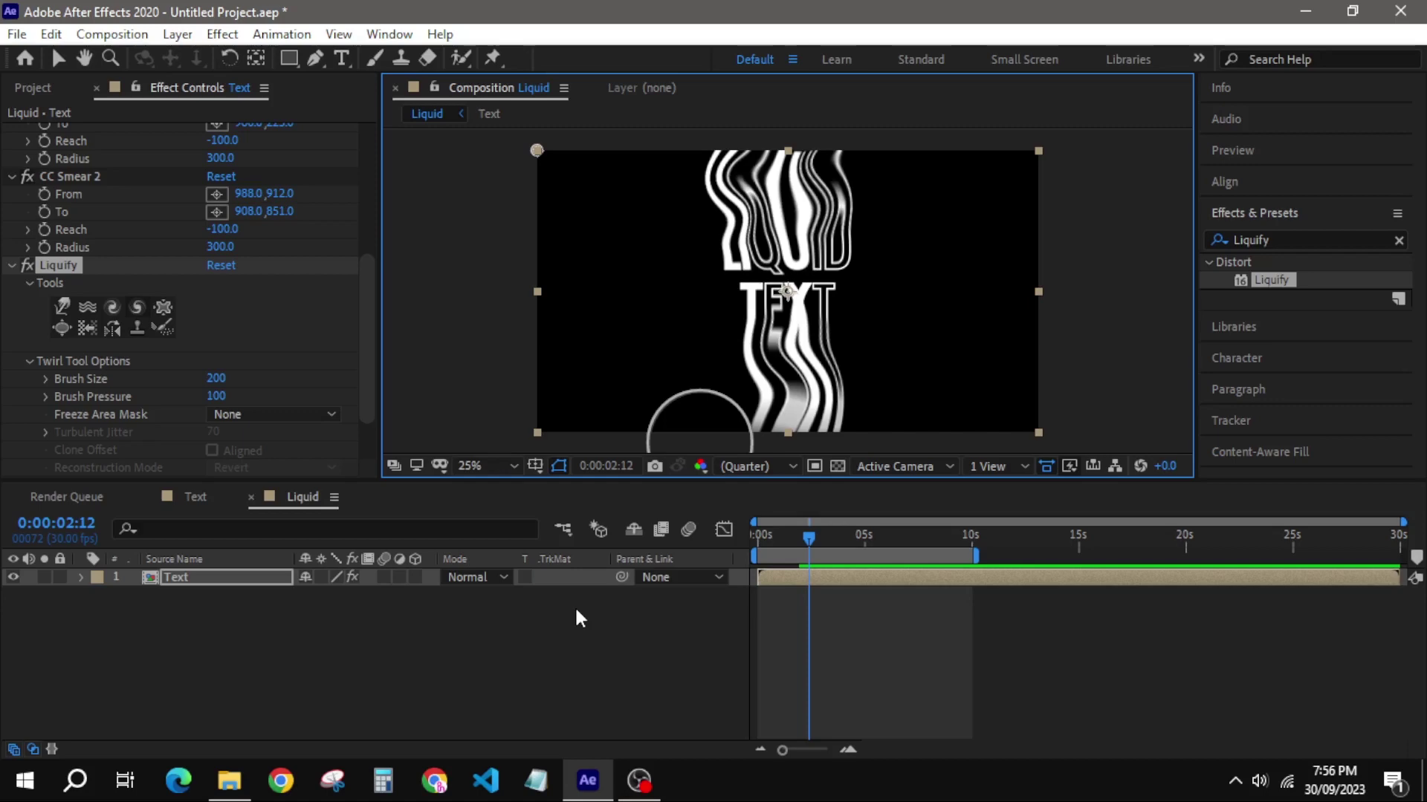
# Find Shift Channels with a 'Shift' search, apply it to the Text layer, and select the layer
pyautogui.click(515, 640)
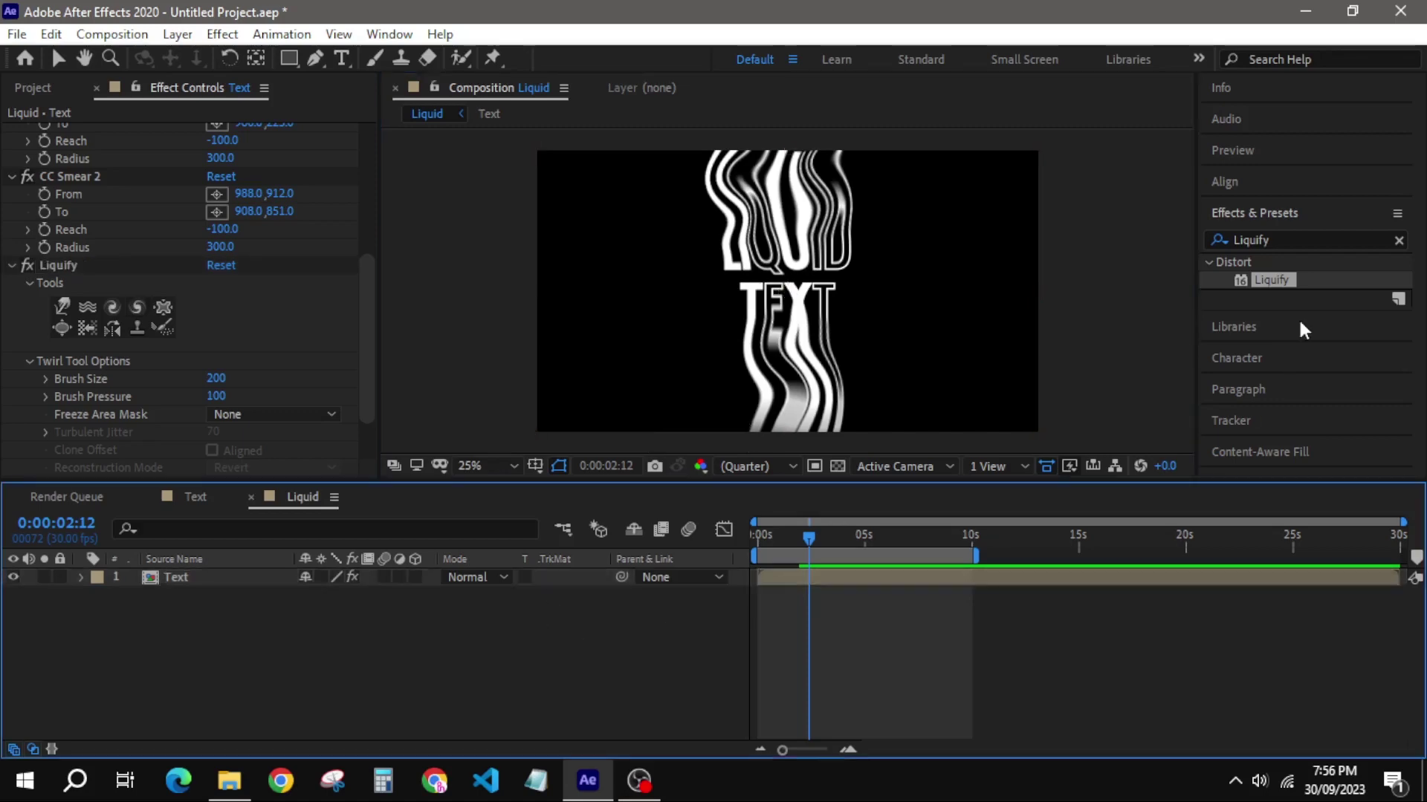
pyautogui.click(1203, 239)
pyautogui.write('Shift')
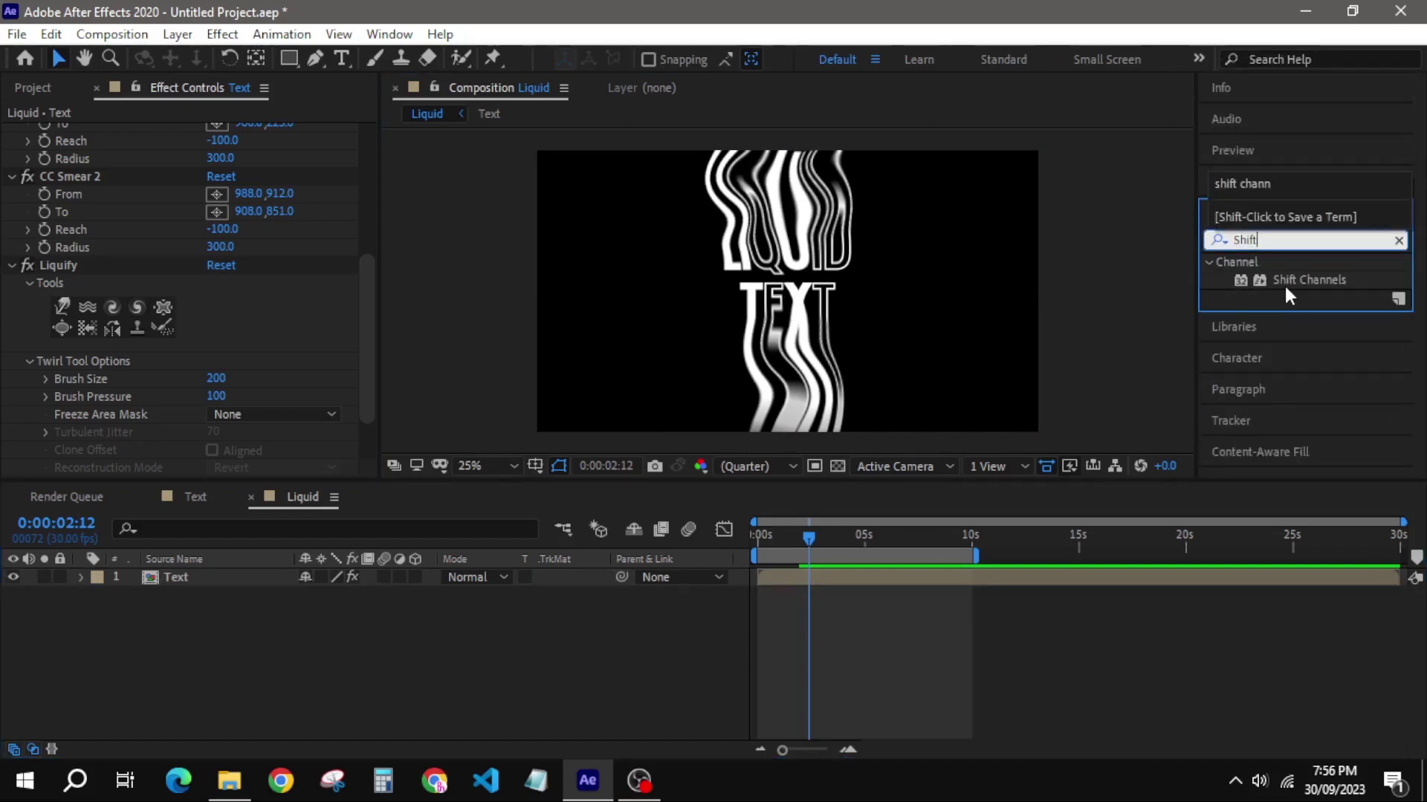
pyautogui.moveTo(1314, 278); pyautogui.dragTo(903, 576)
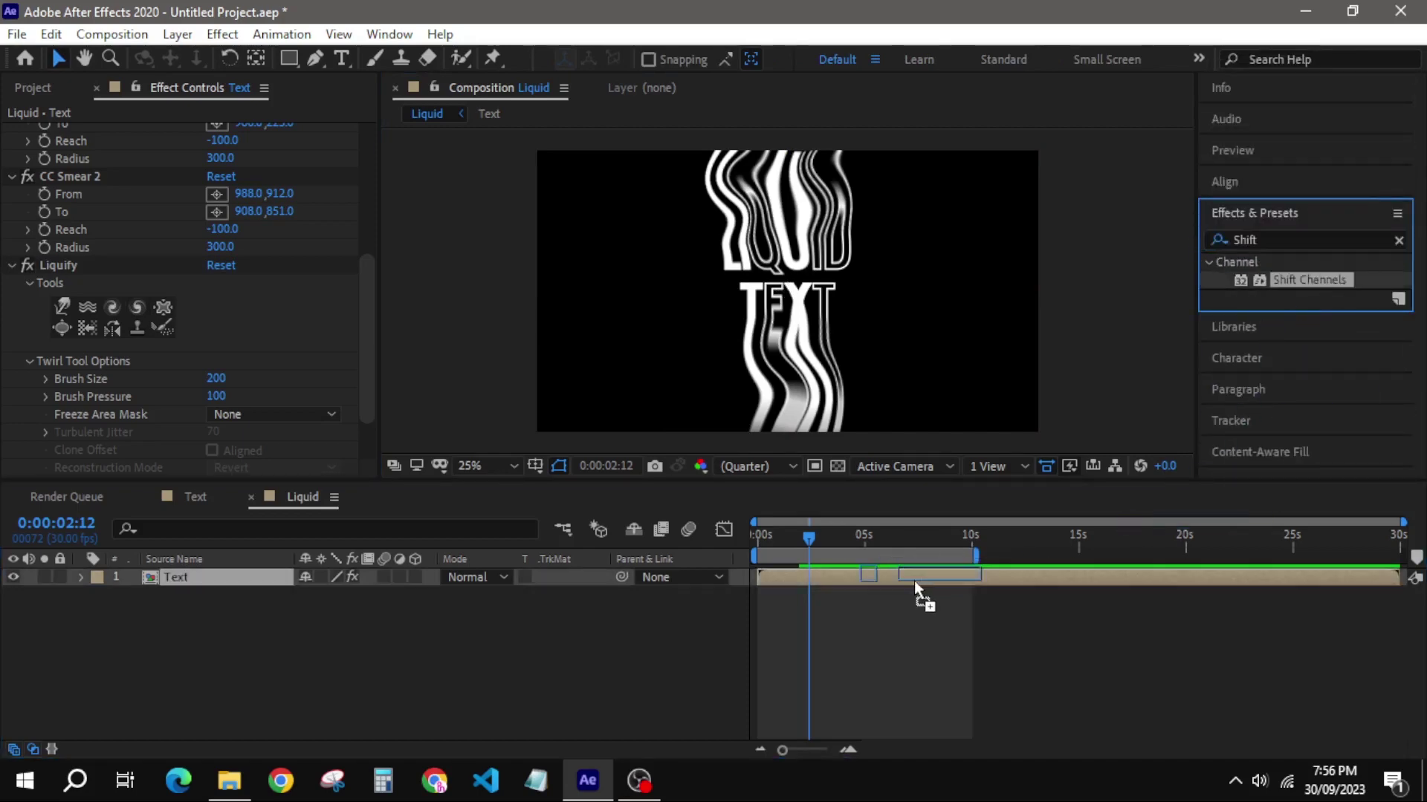
pyautogui.moveTo(903, 576); pyautogui.dragTo(904, 577)
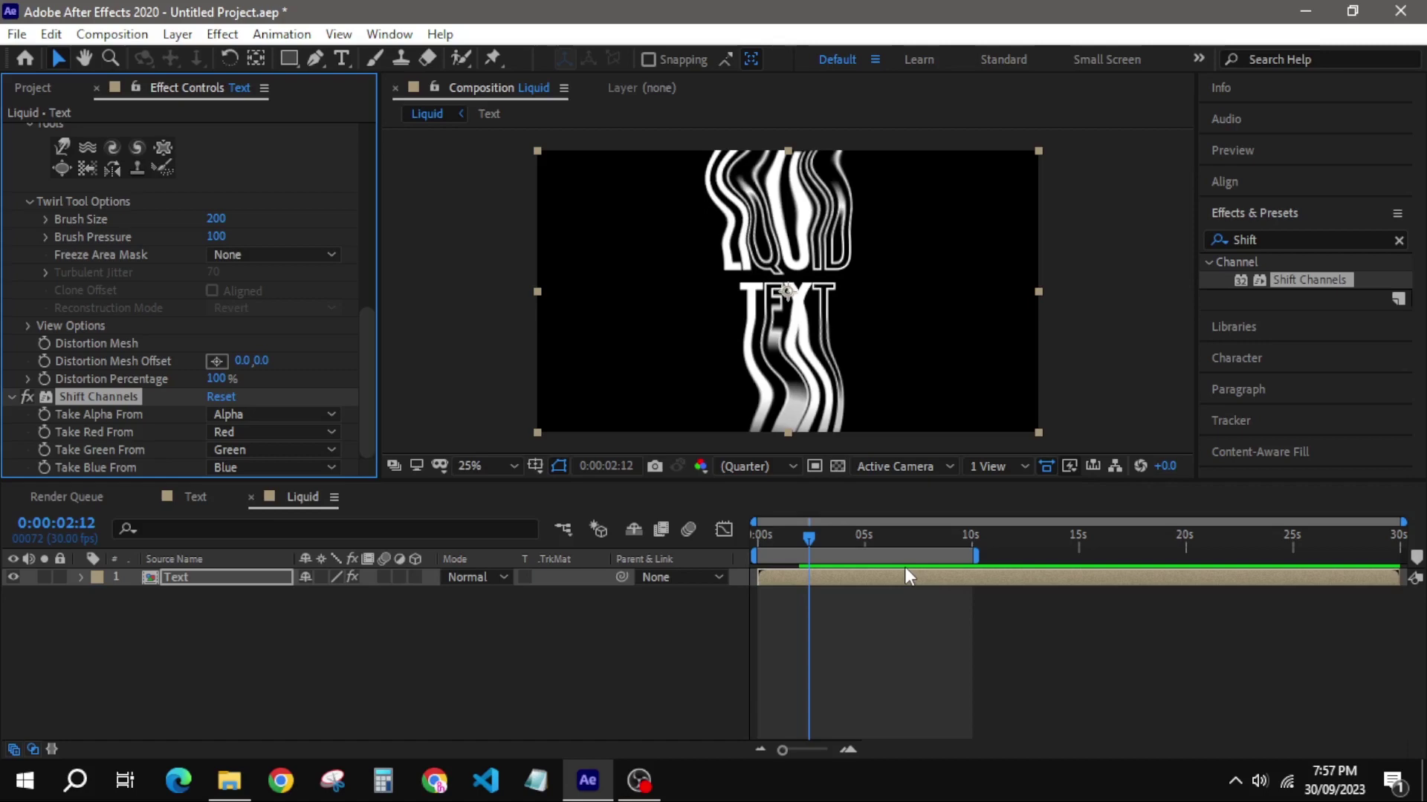
pyautogui.click(188, 578)
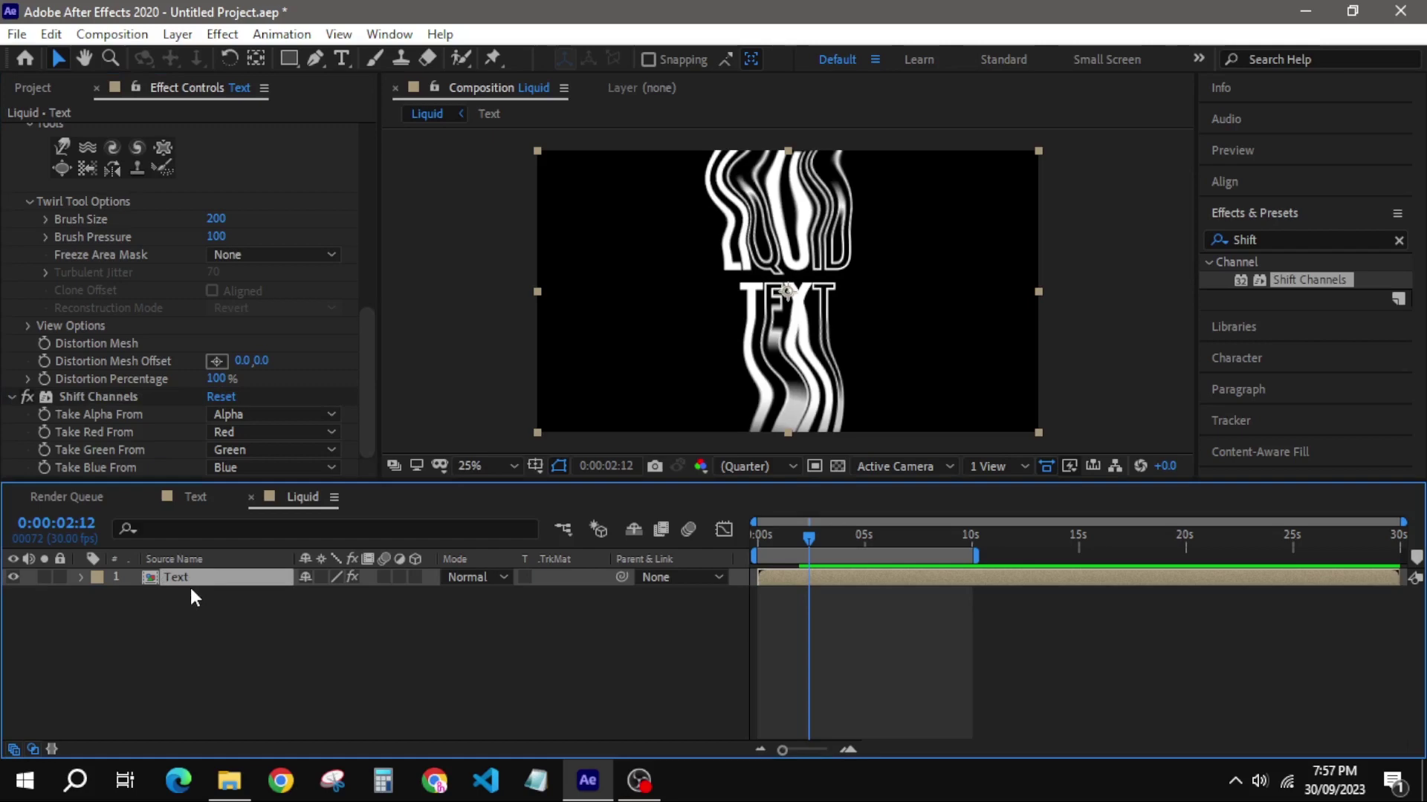
# Duplicate the Text layer twice and rename the top copy Red
pyautogui.hotkey('ctrl', 'd')
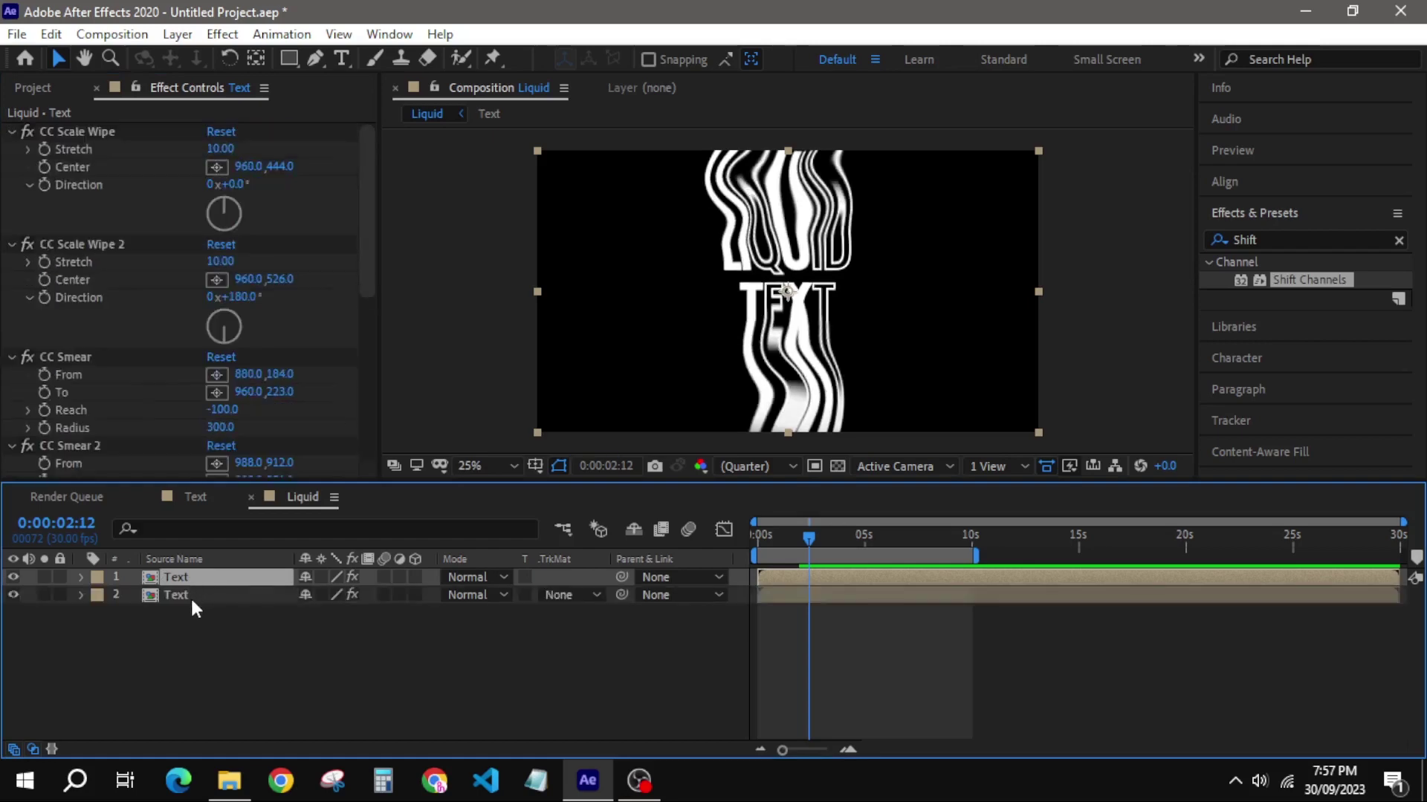
pyautogui.hotkey('ctrl', 'd')
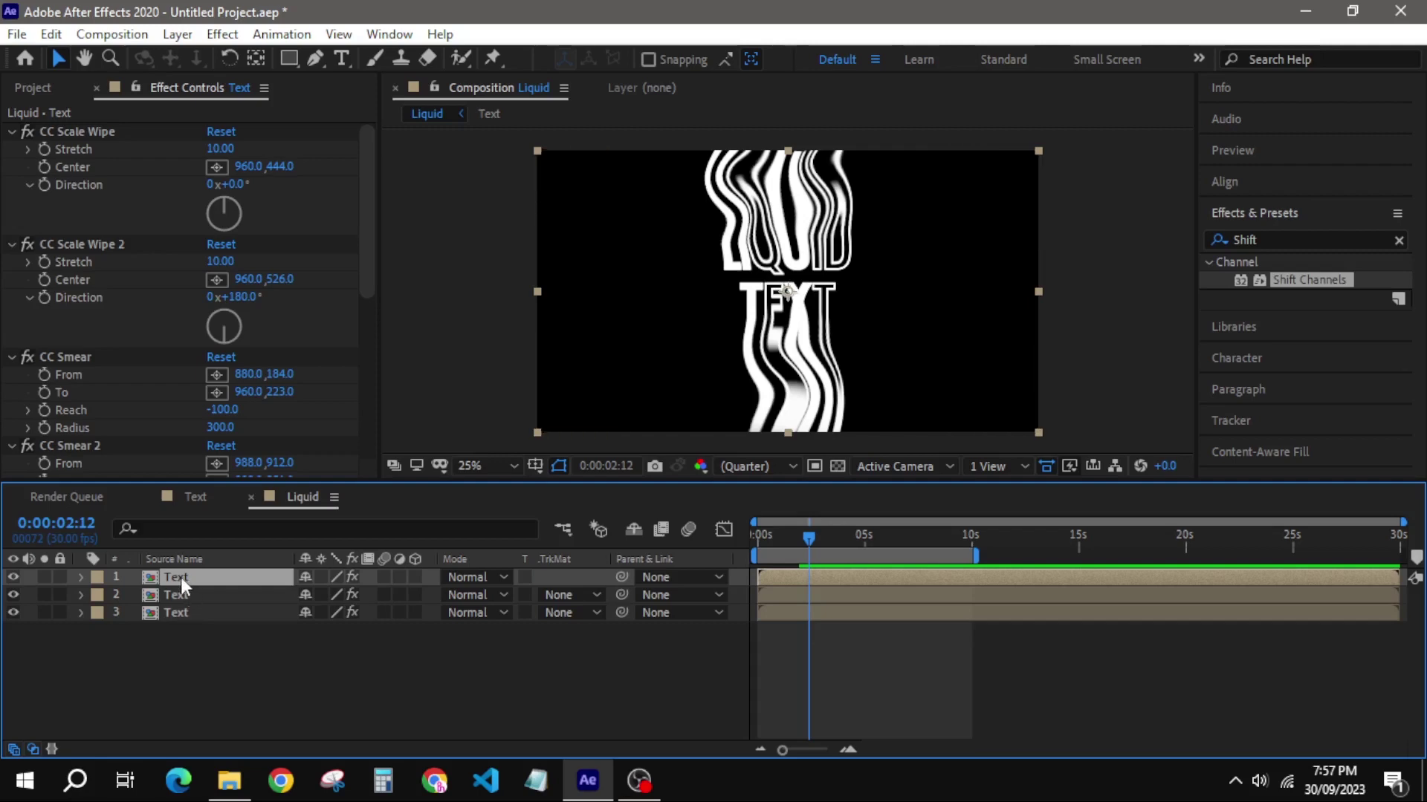
pyautogui.rightClick(179, 579)
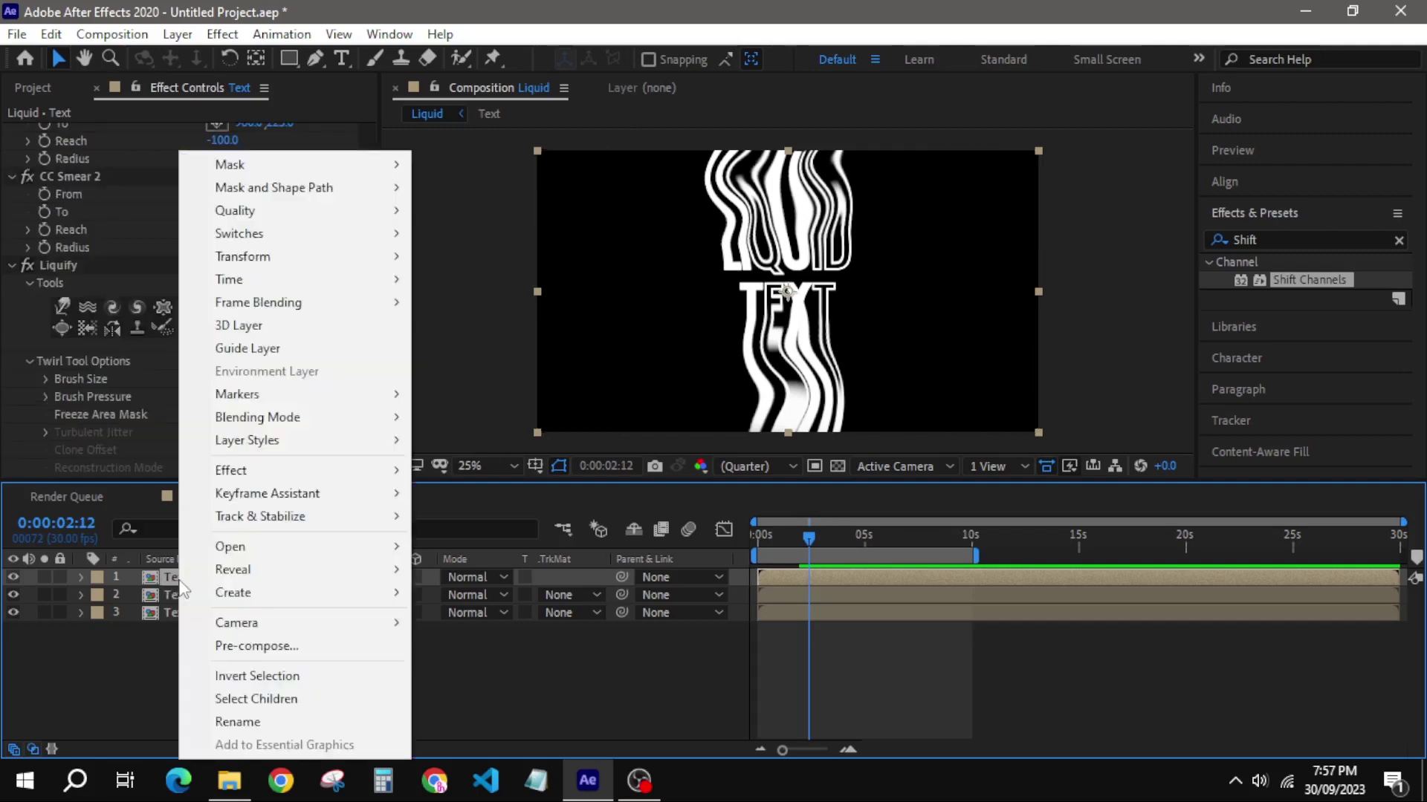
pyautogui.click(212, 720)
pyautogui.write('Red')
pyautogui.press('Return')
# Rename the other two layers Green and Blue, then select Red
pyautogui.rightClick(193, 592)
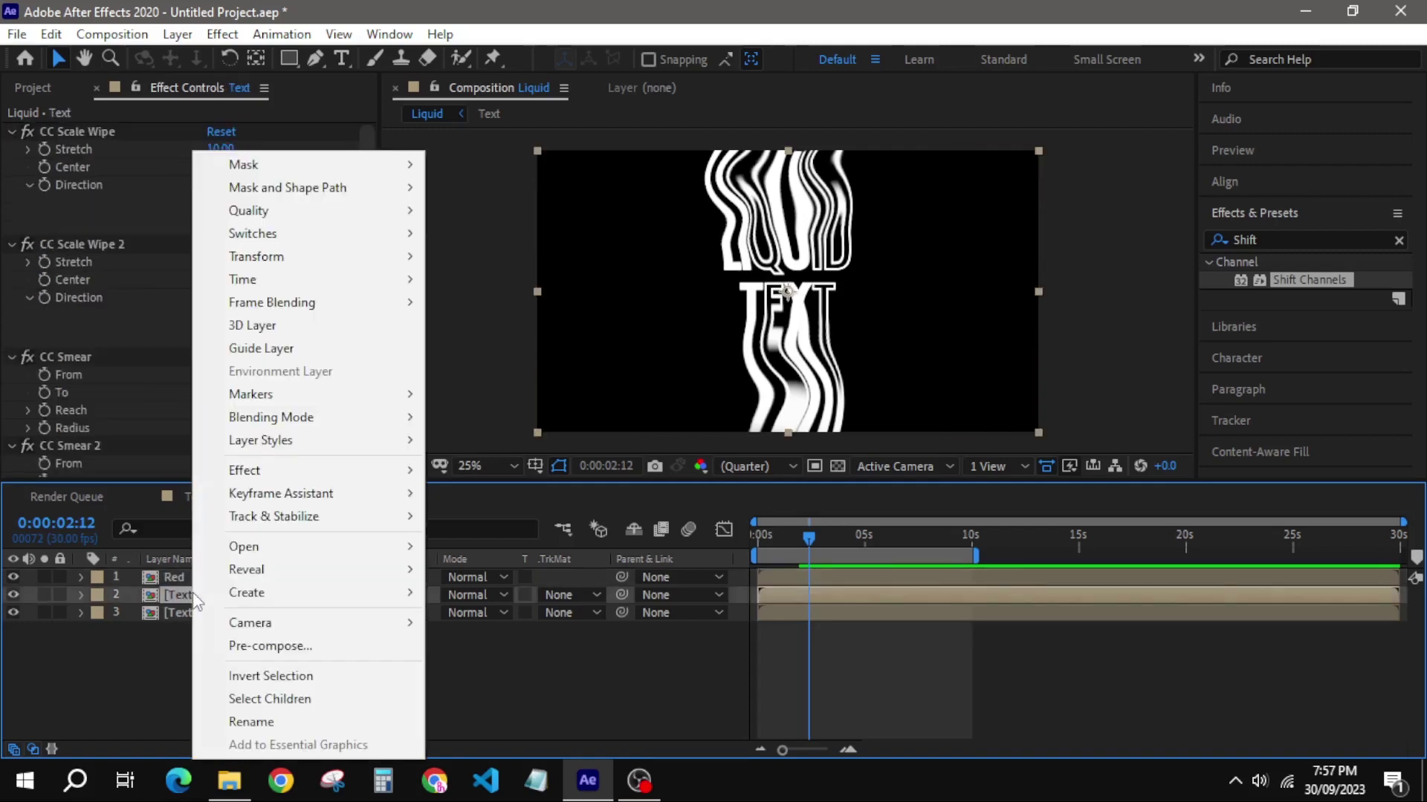
pyautogui.click(249, 720)
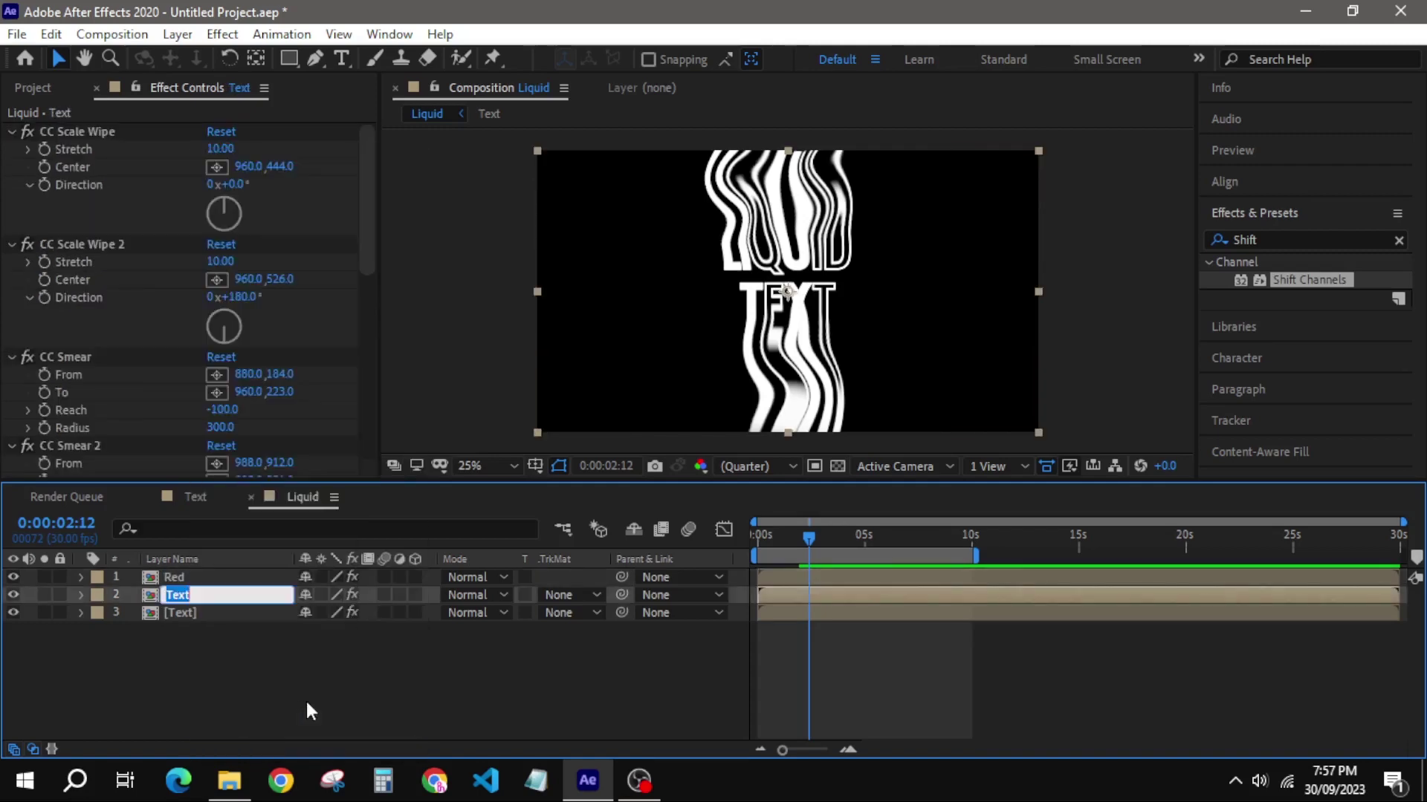
pyautogui.write('Green')
pyautogui.press('Return')
pyautogui.rightClick(192, 611)
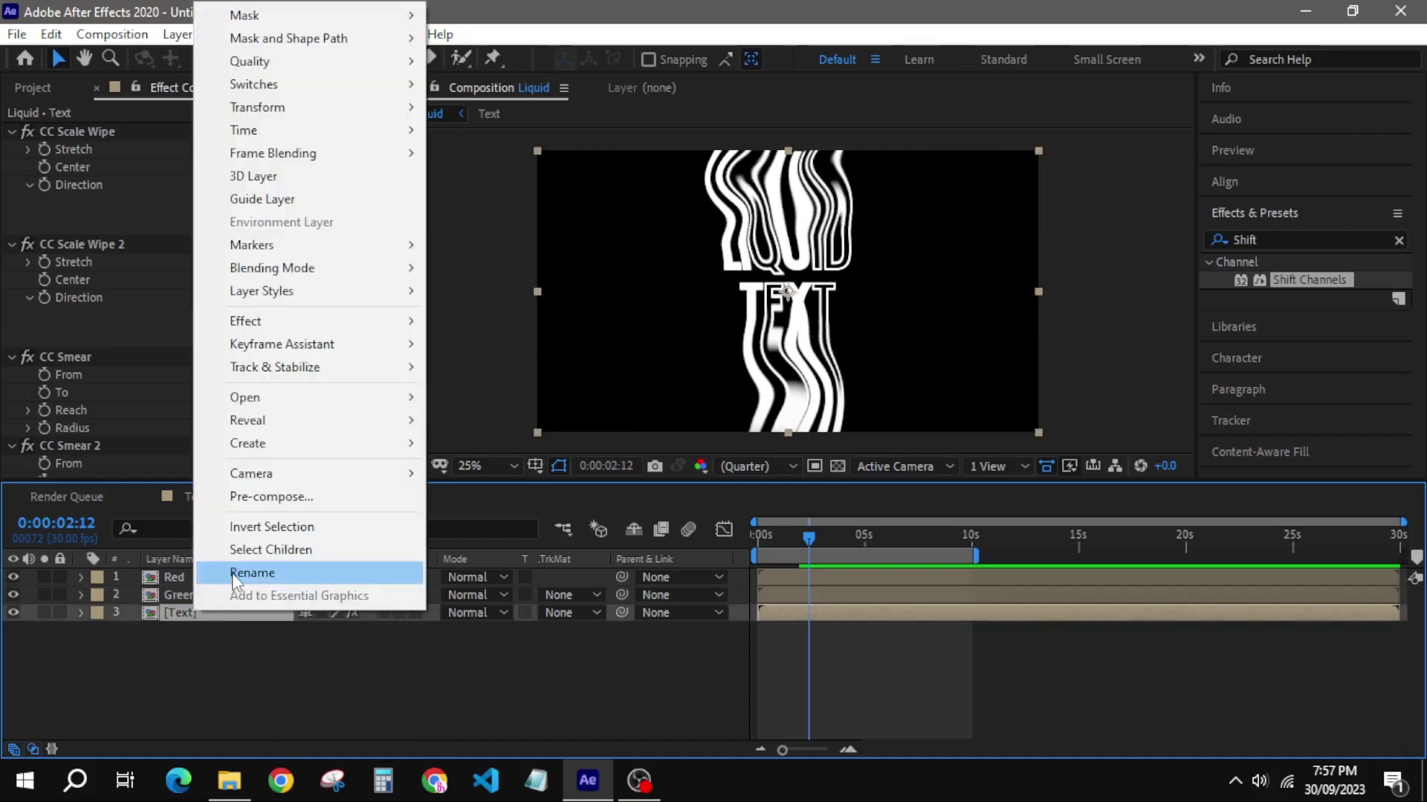
pyautogui.click(234, 575)
pyautogui.write('Blue')
pyautogui.press('Return')
pyautogui.click(227, 654)
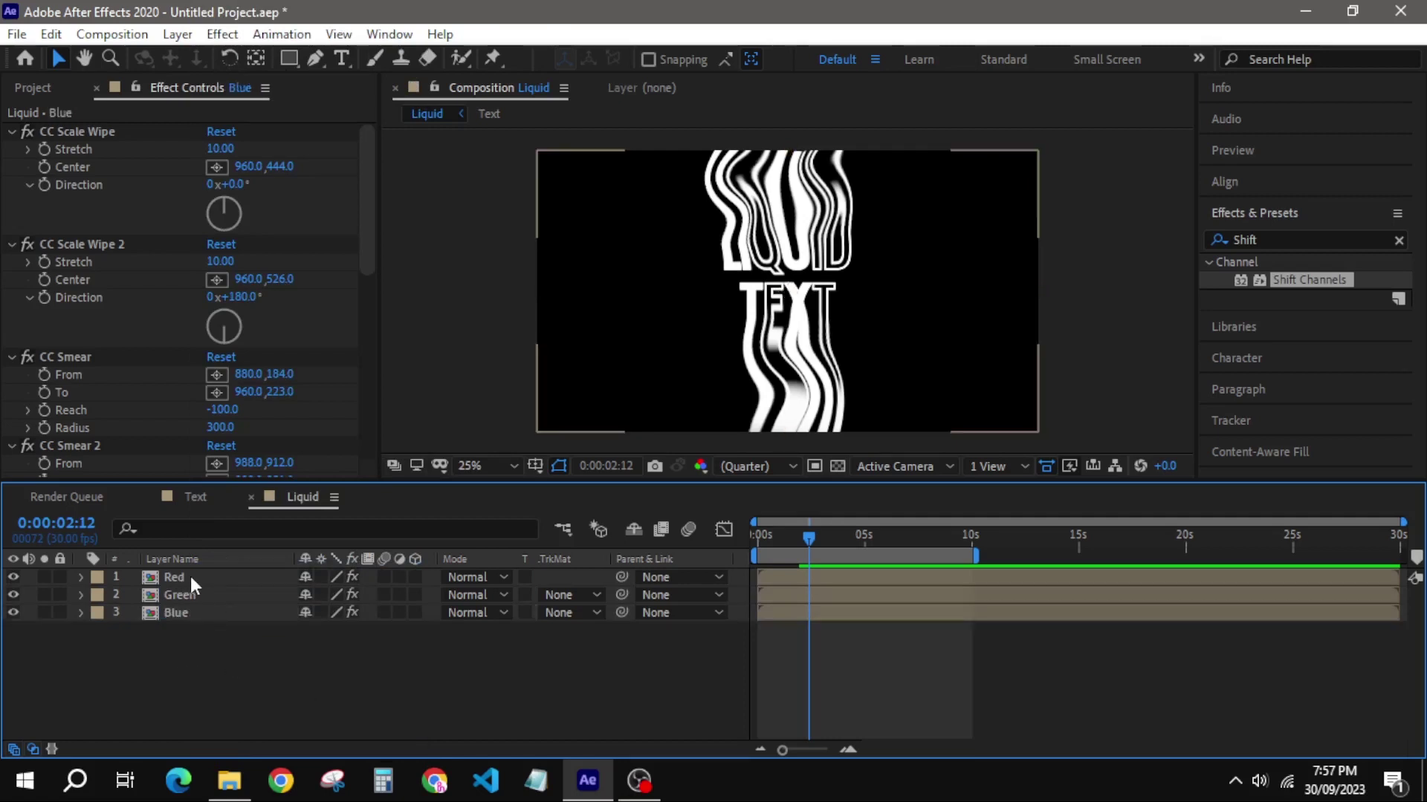
pyautogui.click(191, 577)
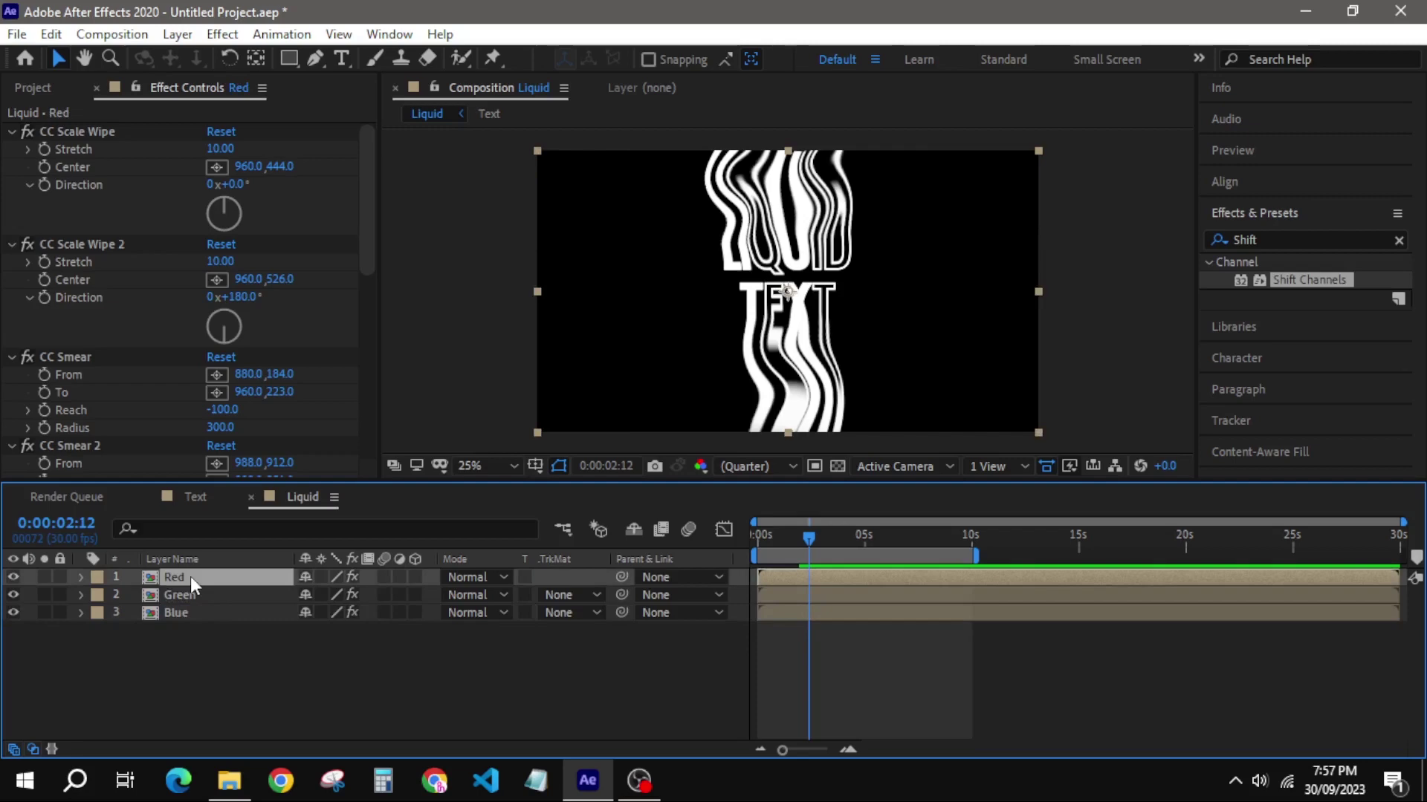
pyautogui.moveTo(367, 226); pyautogui.dragTo(358, 440)
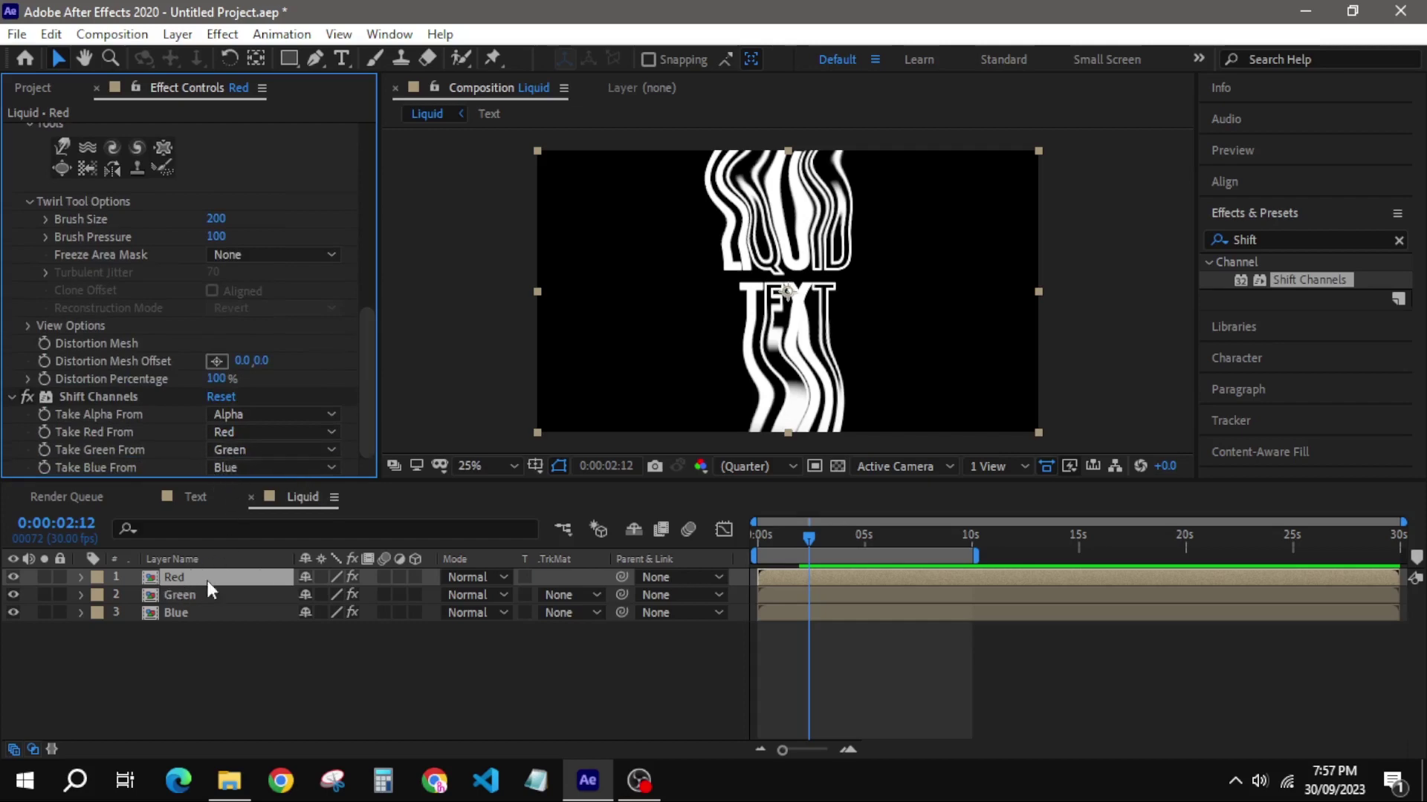
# On the Red layer, set Take Green and Take Blue to Full Off
pyautogui.click(332, 450)
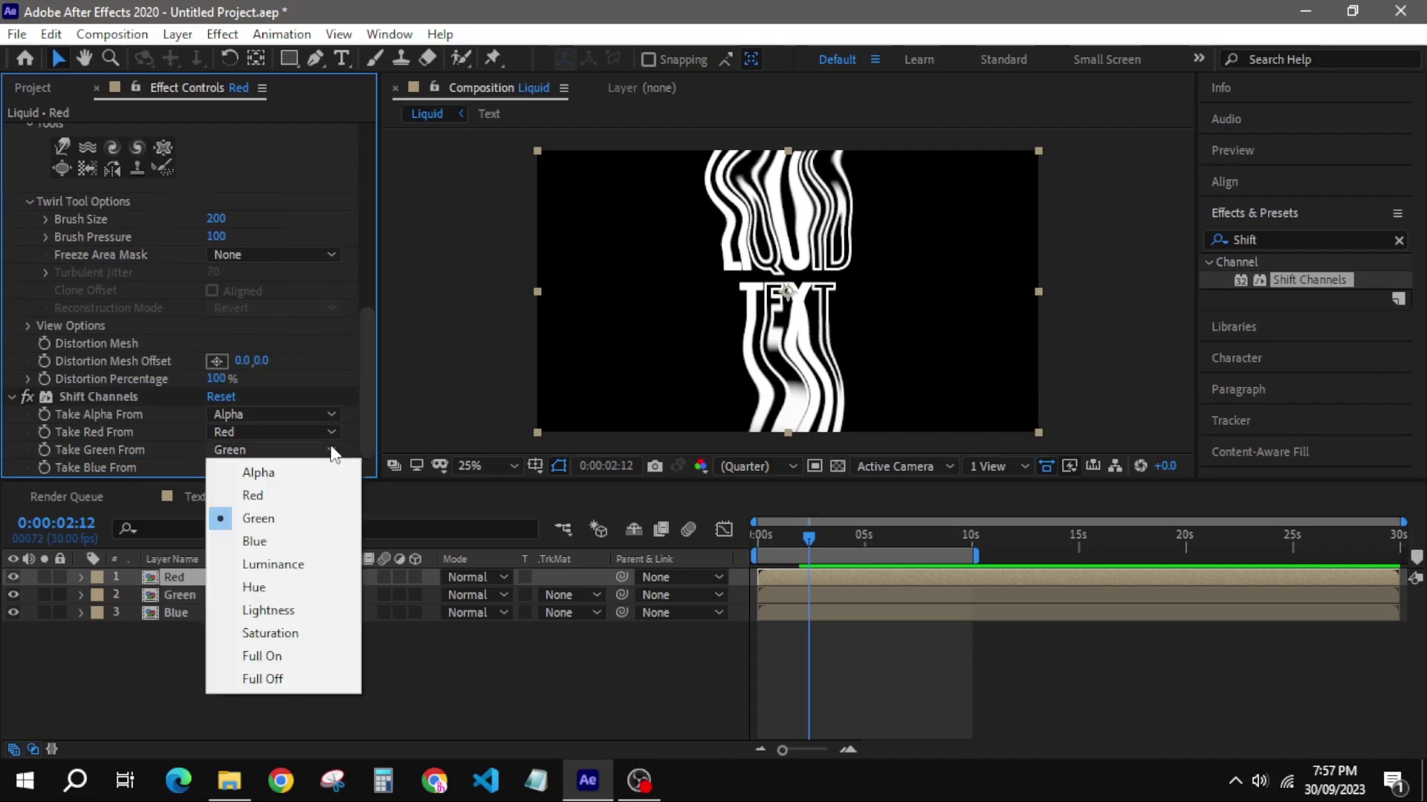
pyautogui.click(292, 676)
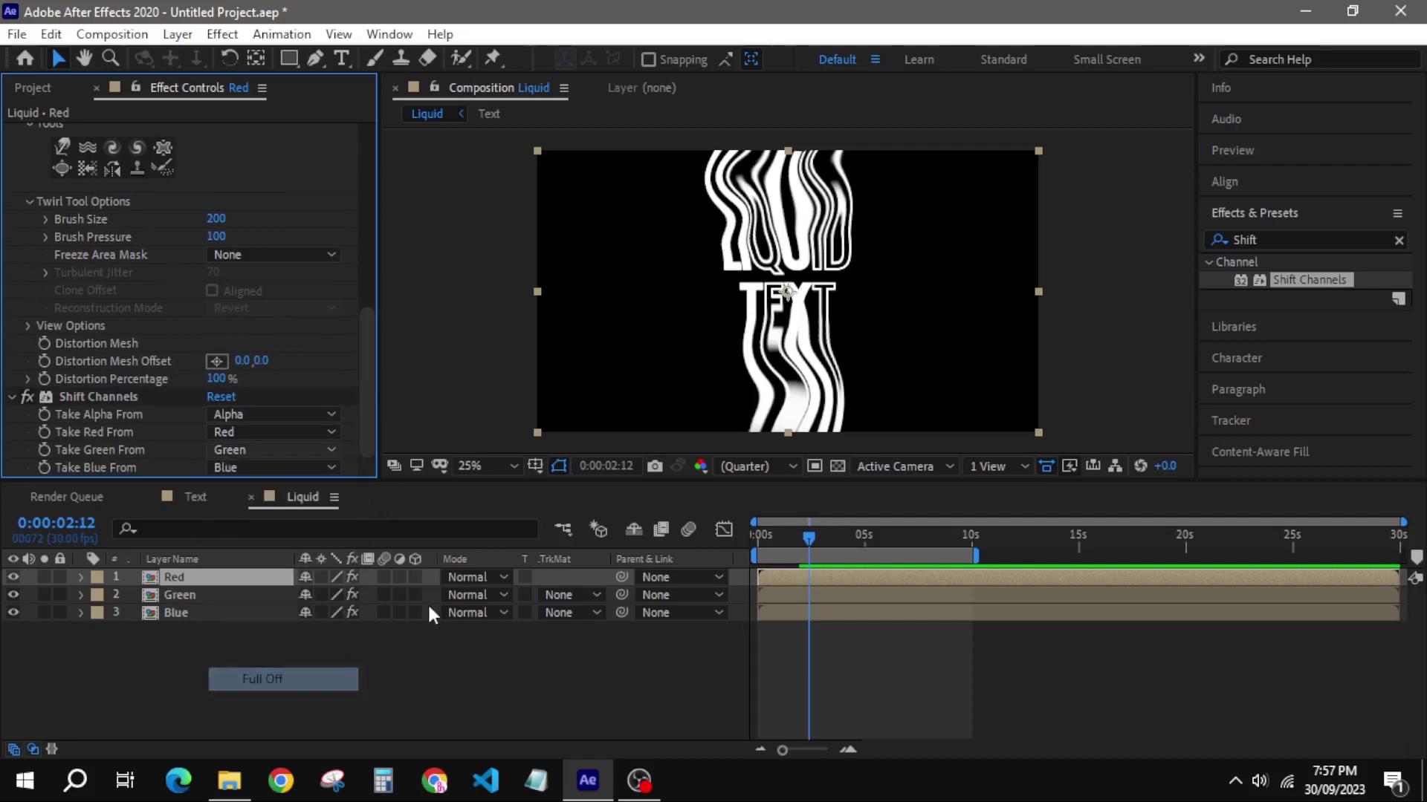
pyautogui.click(326, 460)
pyautogui.click(248, 698)
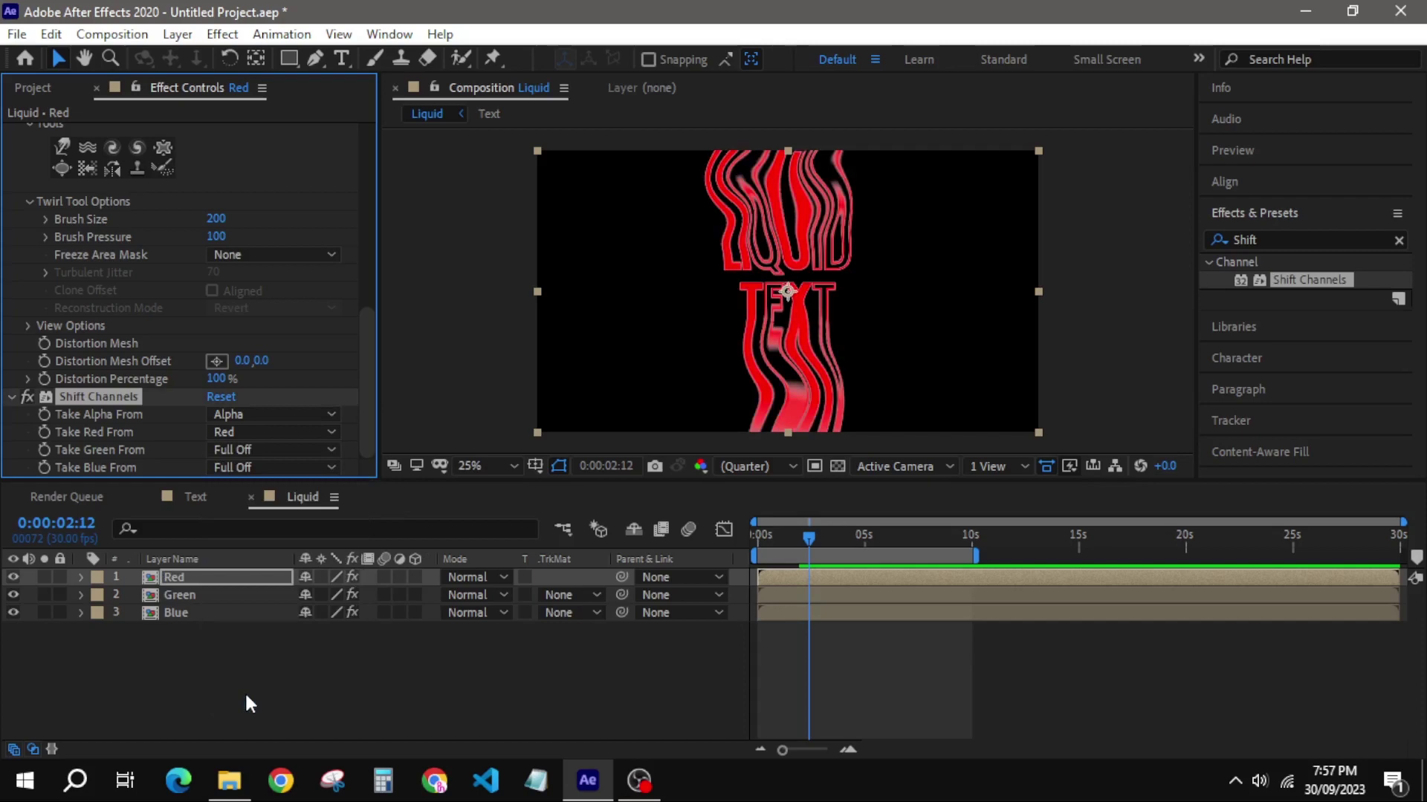
# On the Green layer, set Take Red and Take Blue to Full Off
pyautogui.click(193, 592)
pyautogui.scroll(-3, 255, 398)
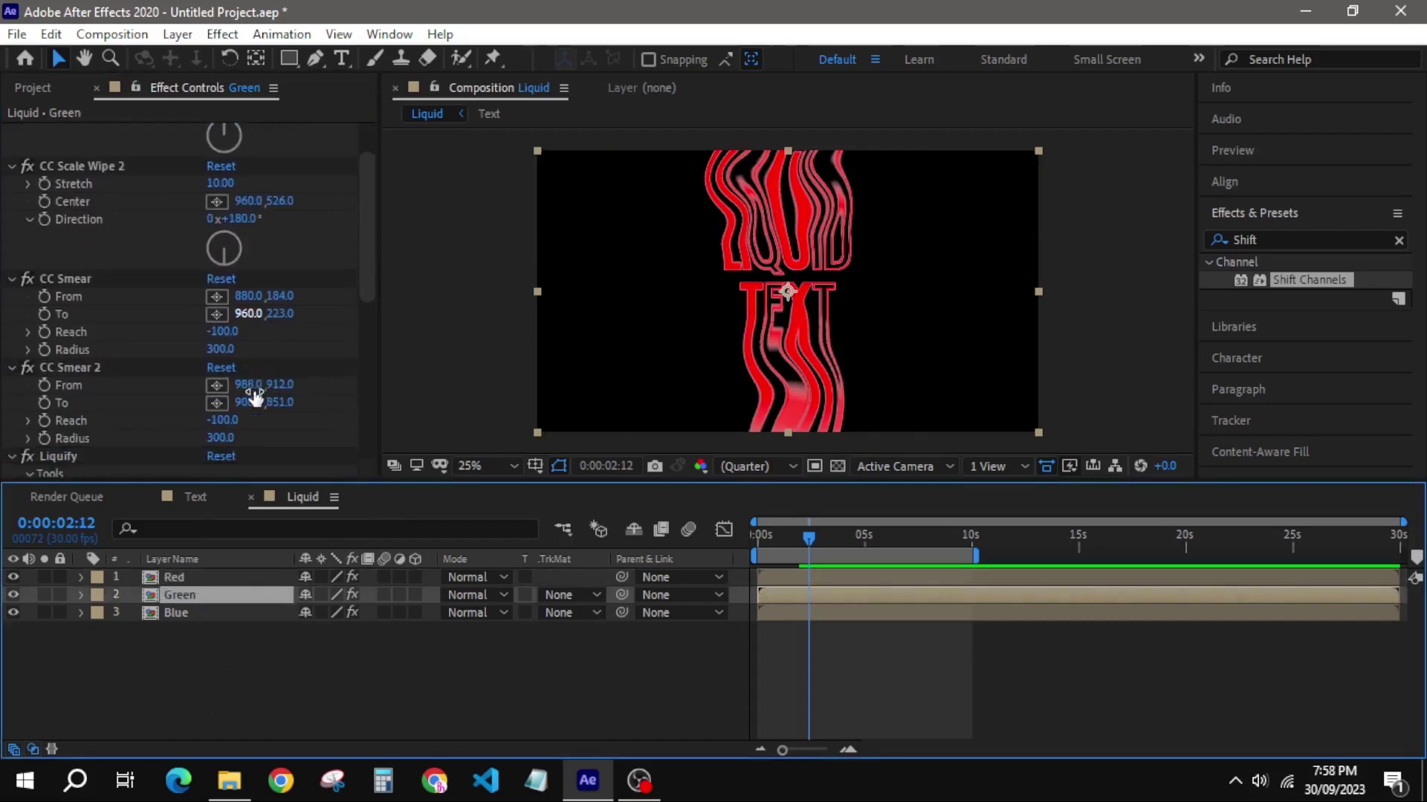
pyautogui.scroll(-3, 254, 397)
pyautogui.scroll(-3, 254, 397)
pyautogui.scroll(-3, 254, 398)
pyautogui.scroll(-1, 254, 397)
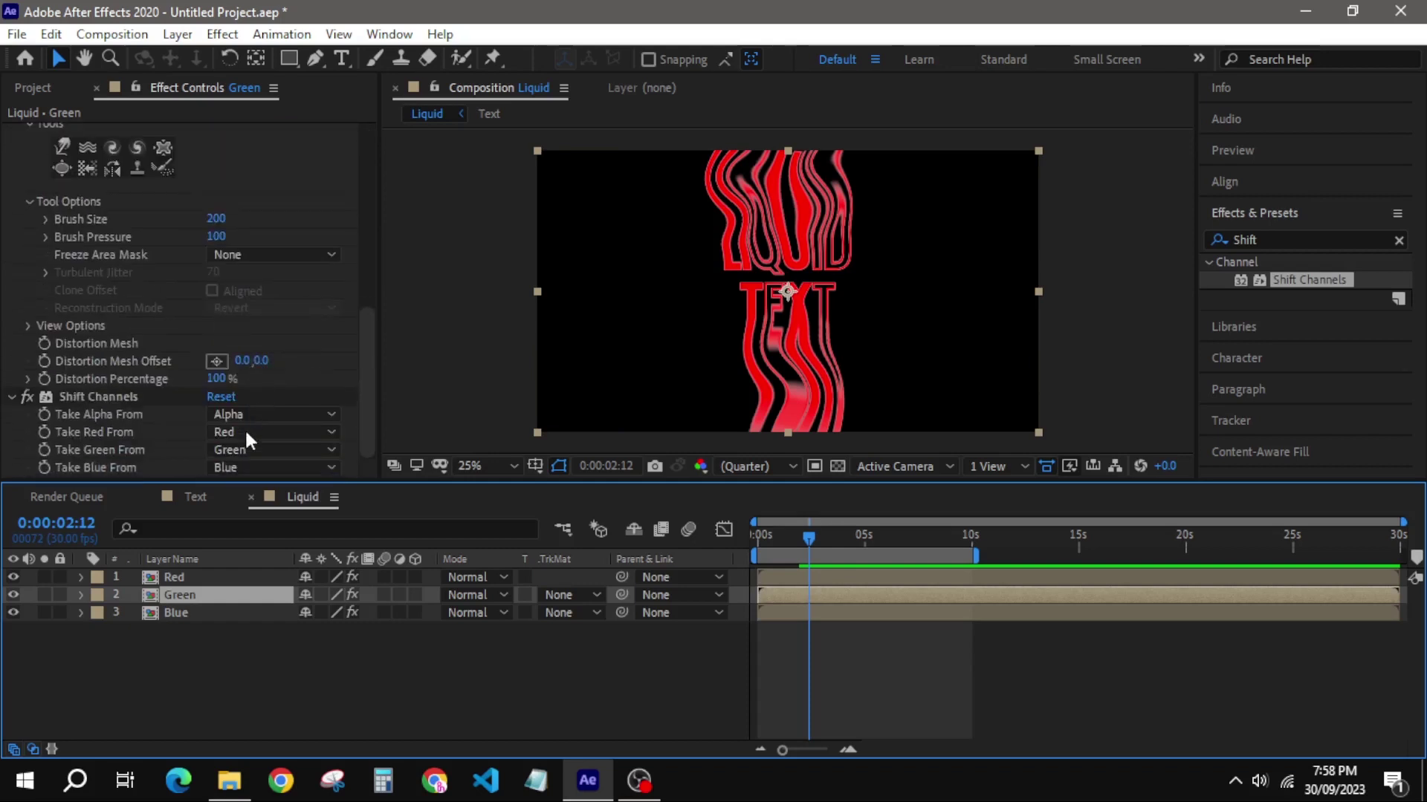
pyautogui.click(239, 436)
pyautogui.click(287, 661)
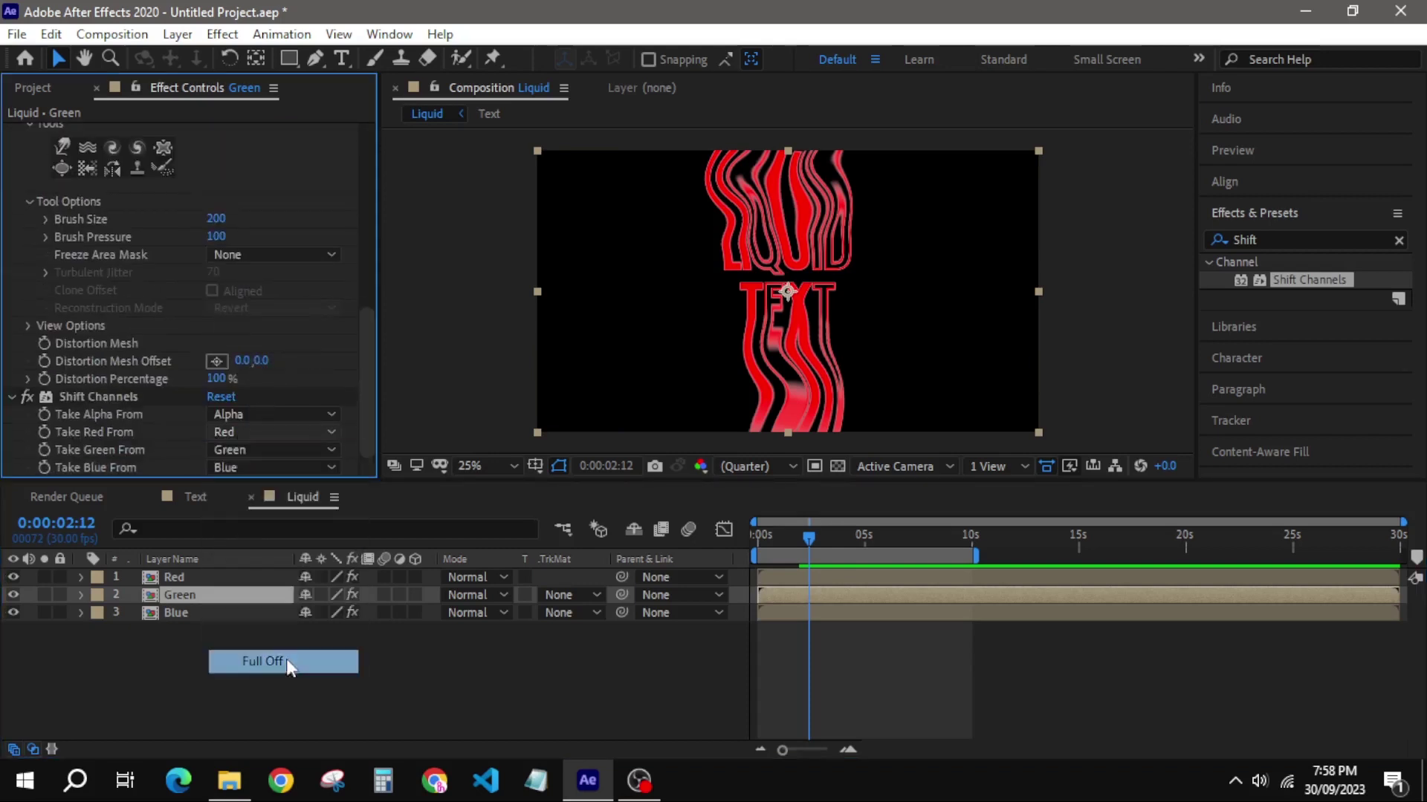
pyautogui.click(254, 462)
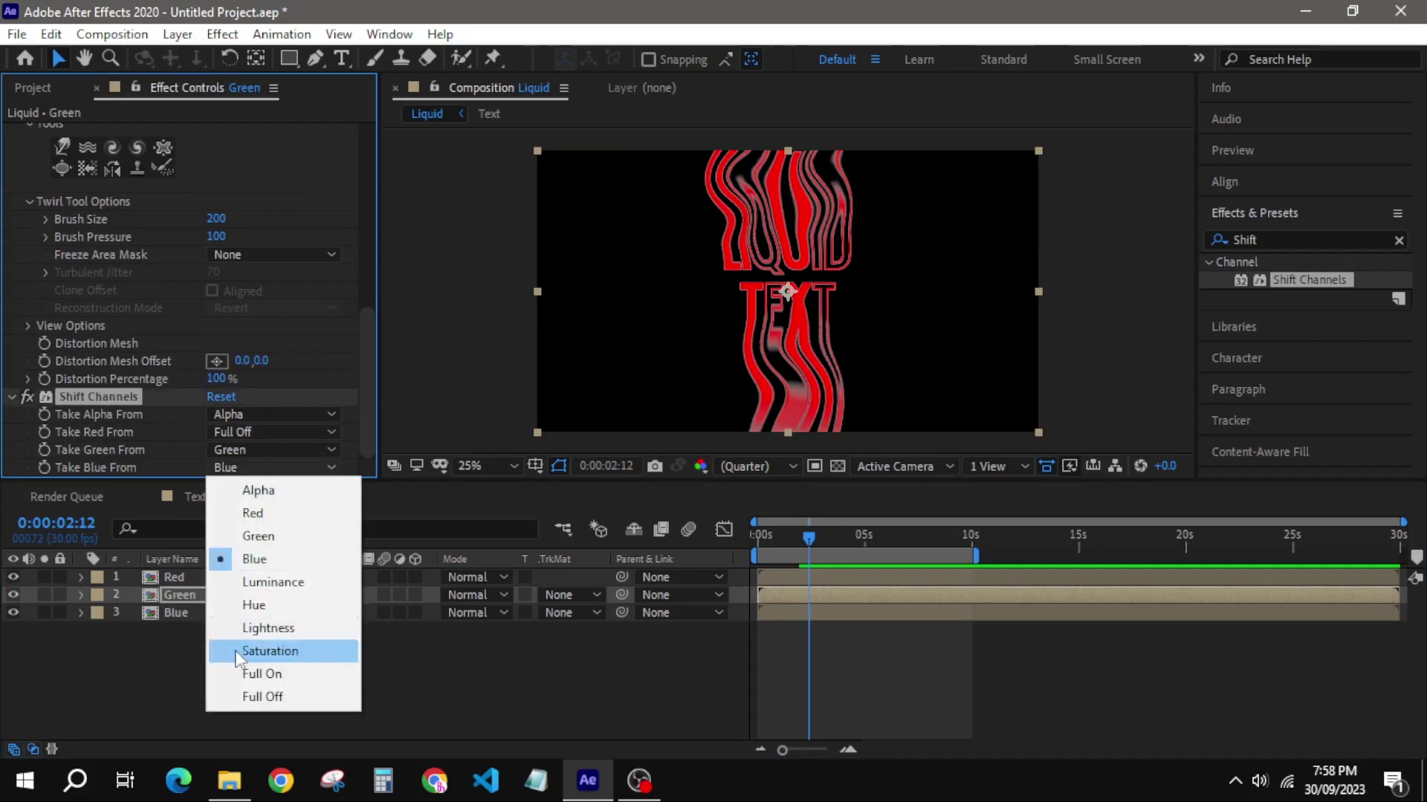
pyautogui.click(247, 698)
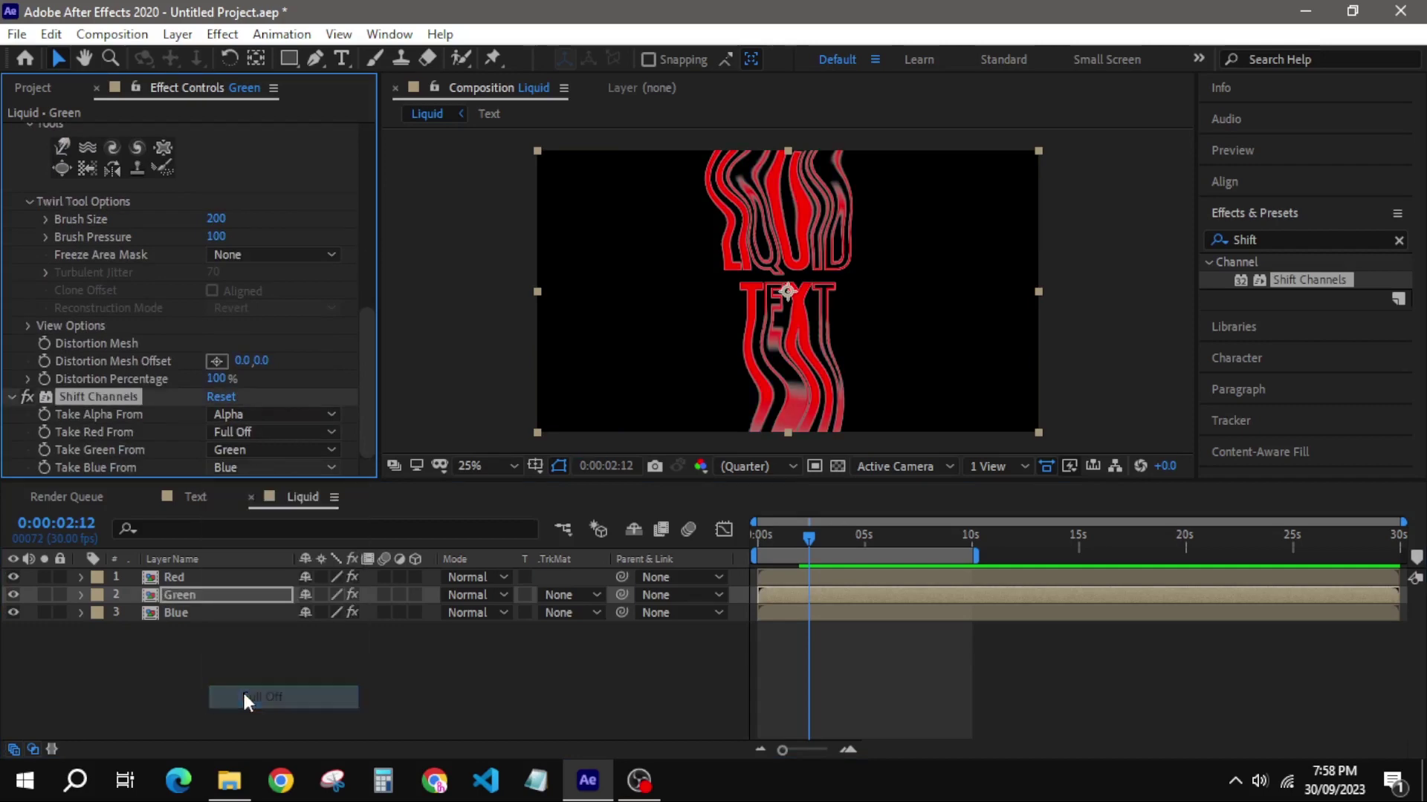
# On the Blue layer, set Take Red and Take Green to Full Off
pyautogui.click(192, 611)
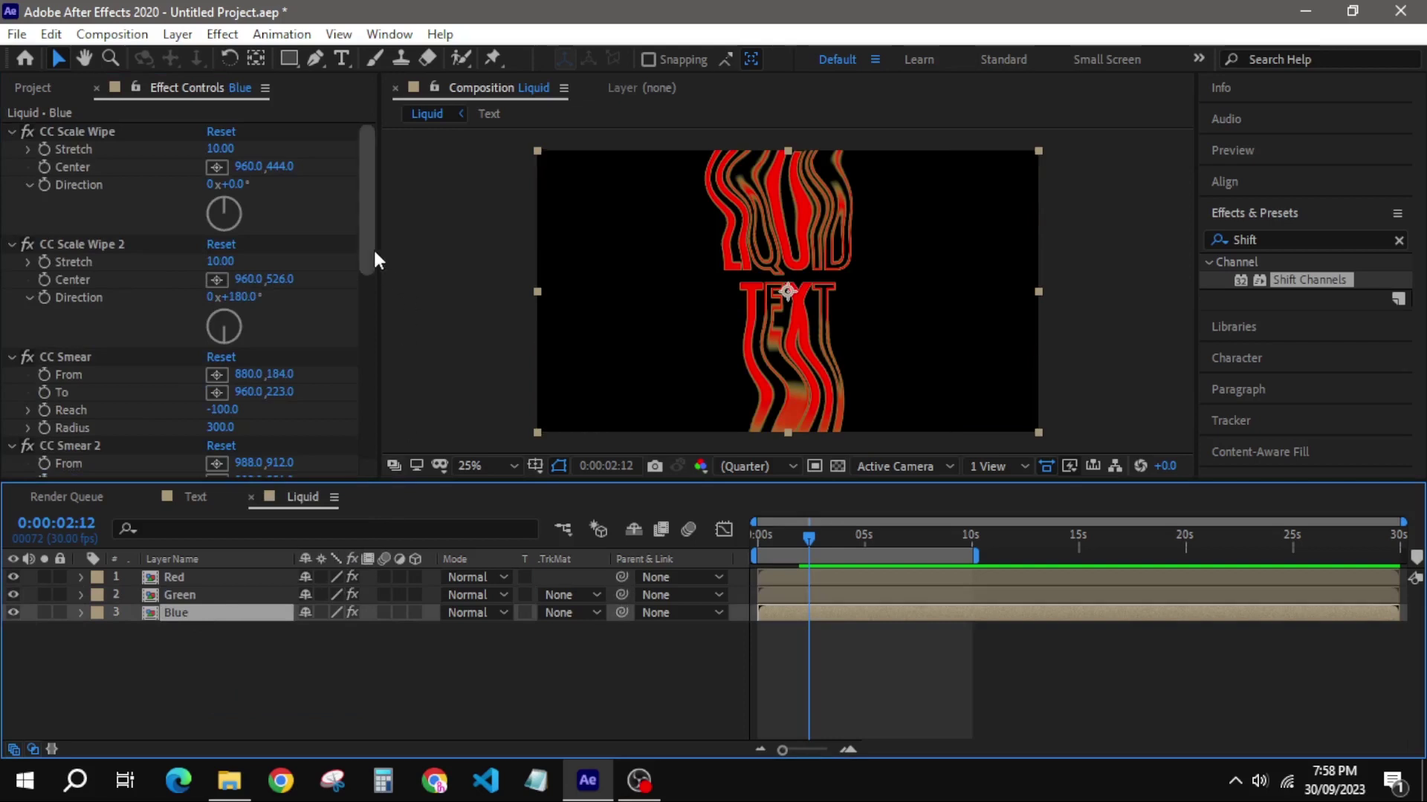
pyautogui.moveTo(374, 247); pyautogui.dragTo(358, 446)
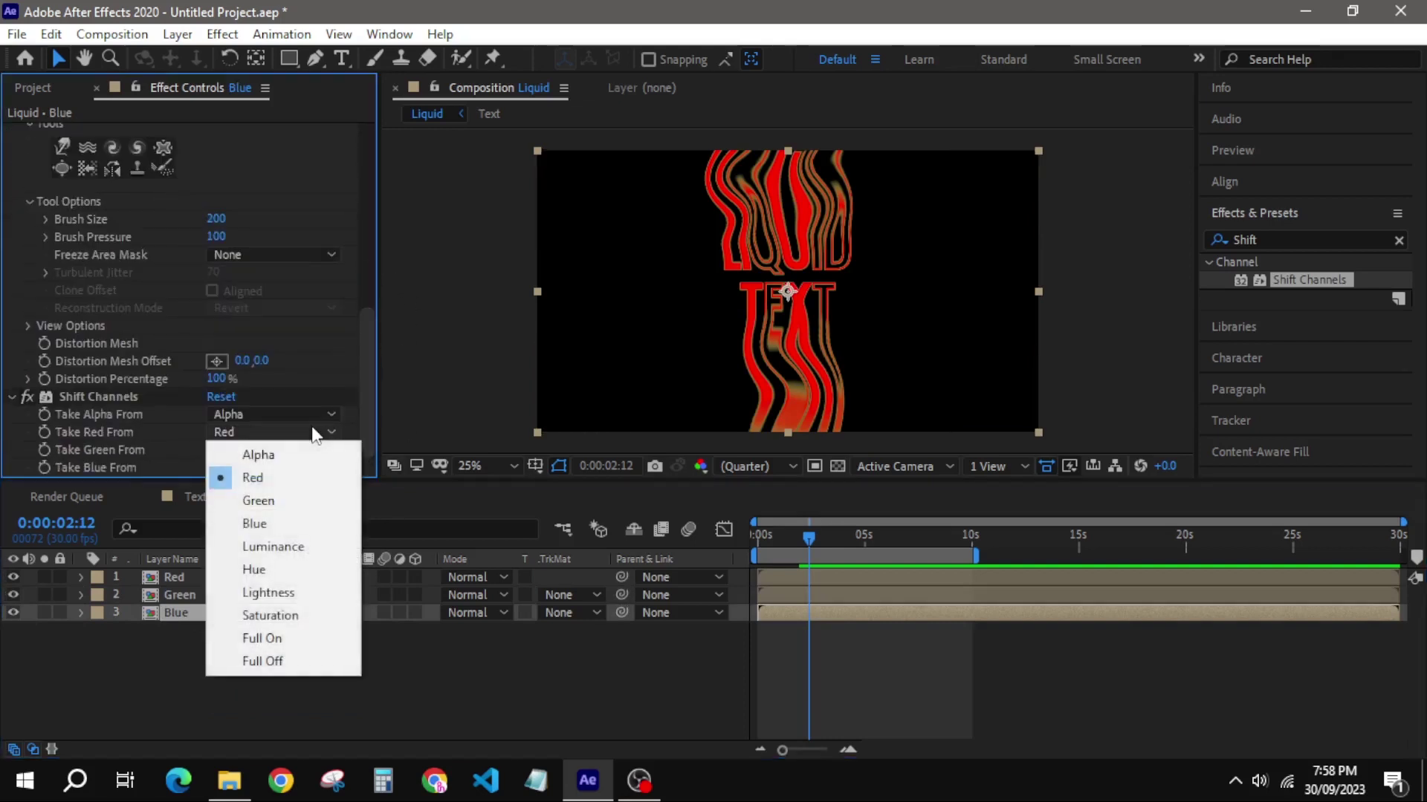
pyautogui.click(264, 662)
pyautogui.click(252, 450)
pyautogui.click(266, 676)
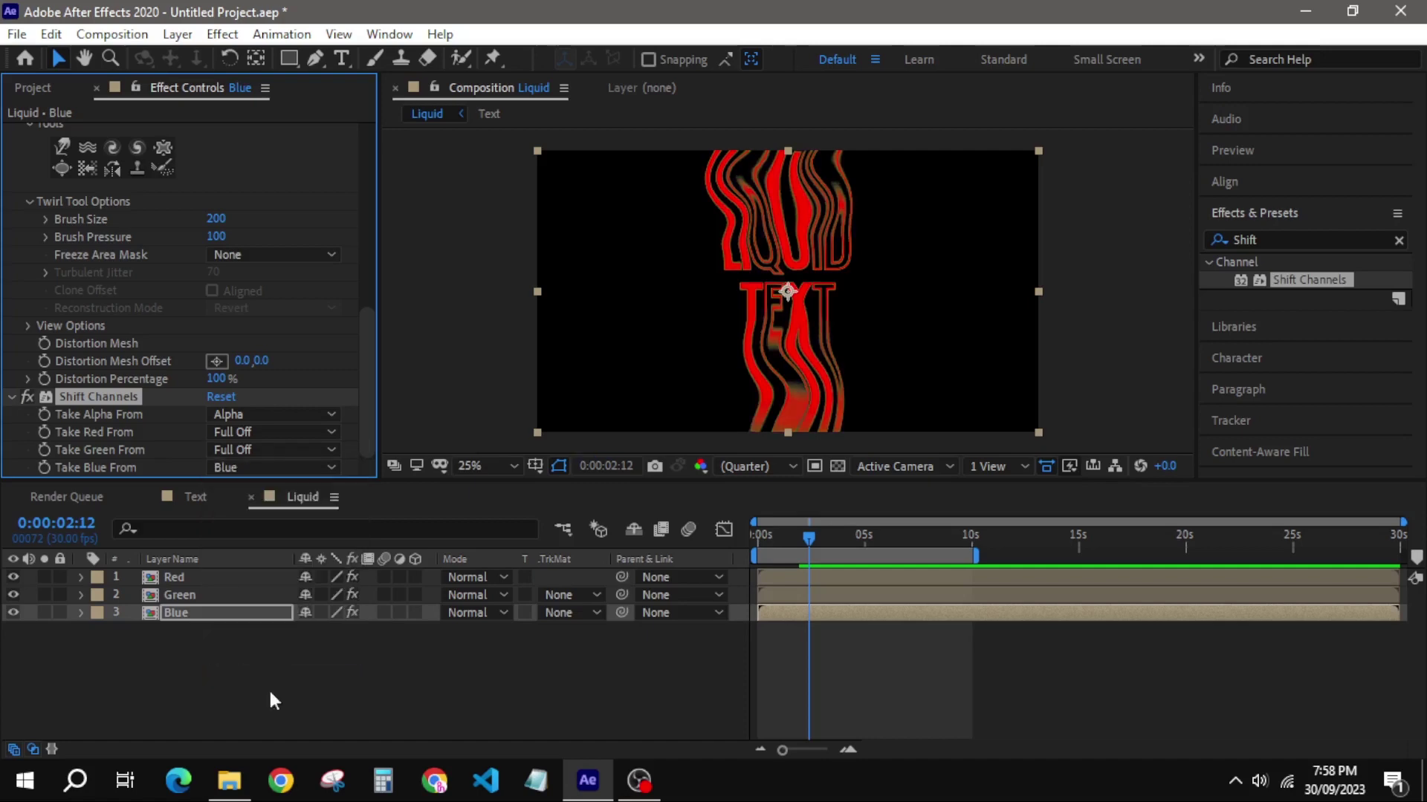
# Switch the Red, Green and Blue layers' blending mode to Add, then deselect
pyautogui.click(490, 576)
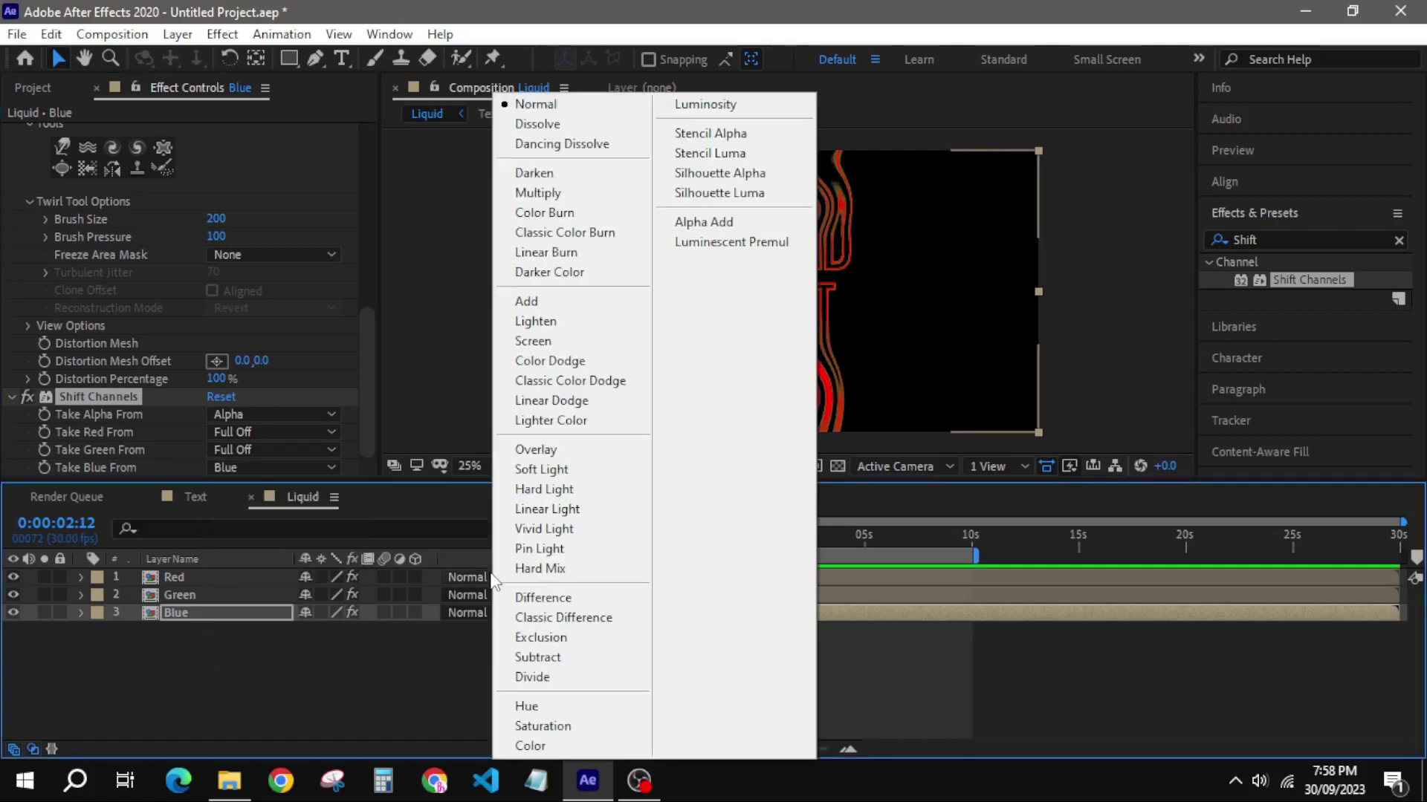
pyautogui.click(529, 301)
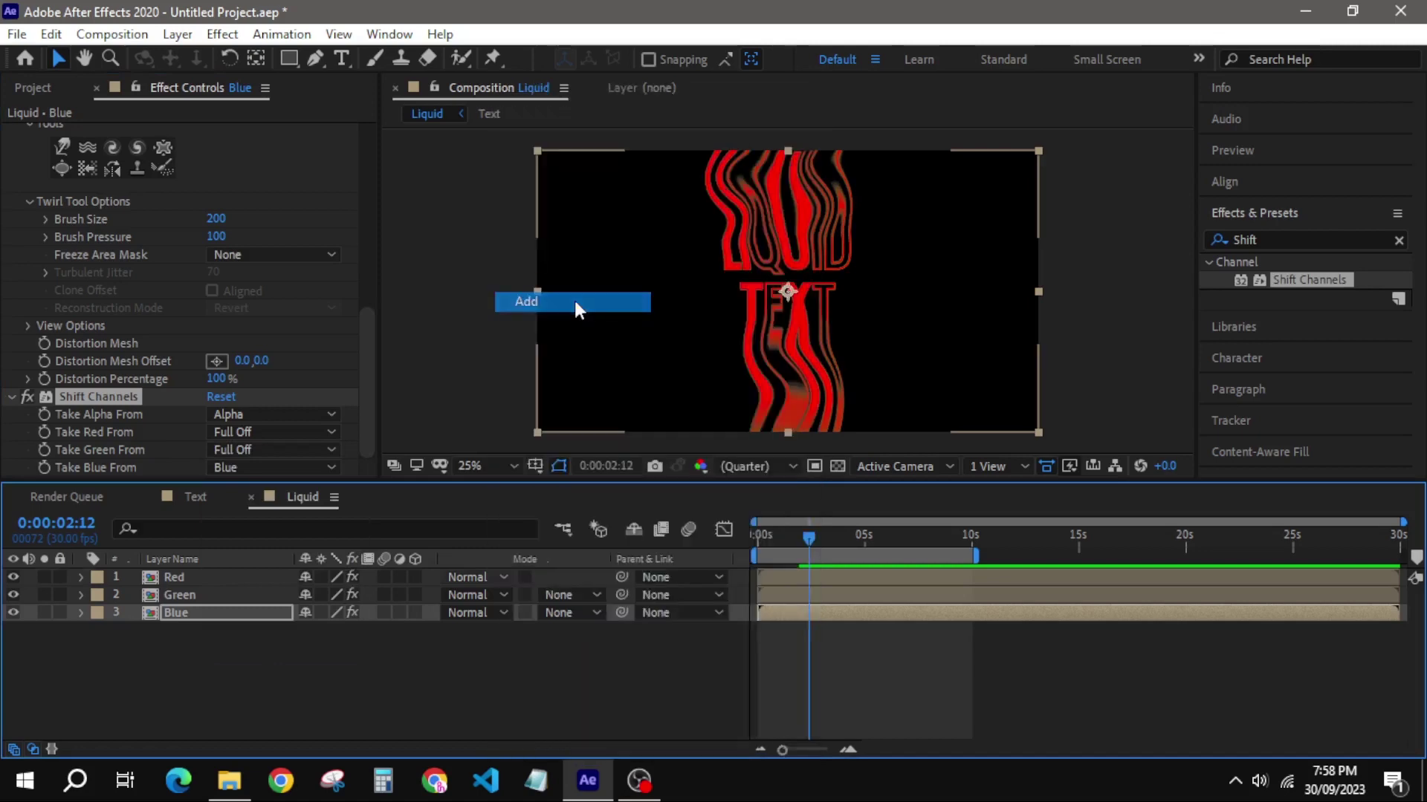
pyautogui.click(494, 601)
pyautogui.click(527, 302)
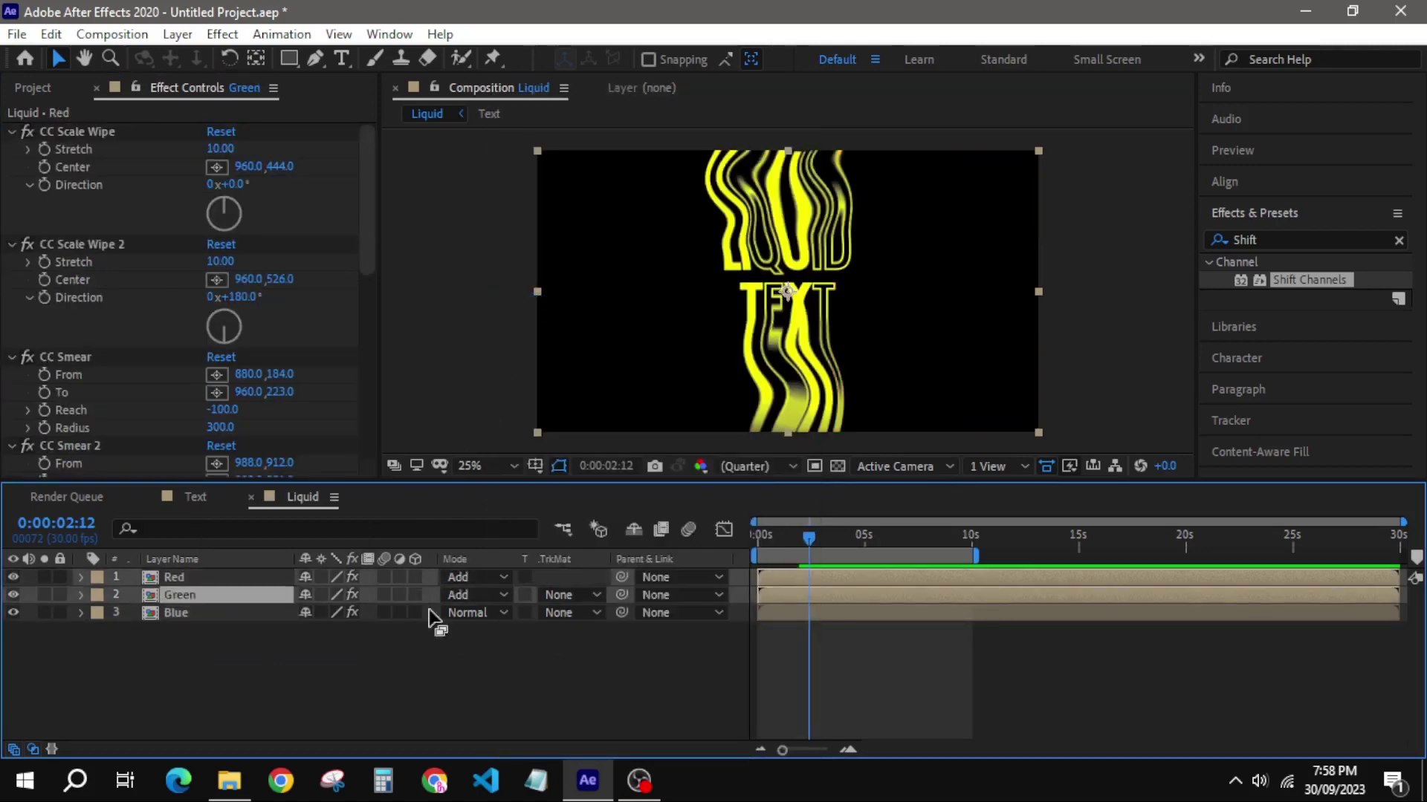
pyautogui.click(471, 612)
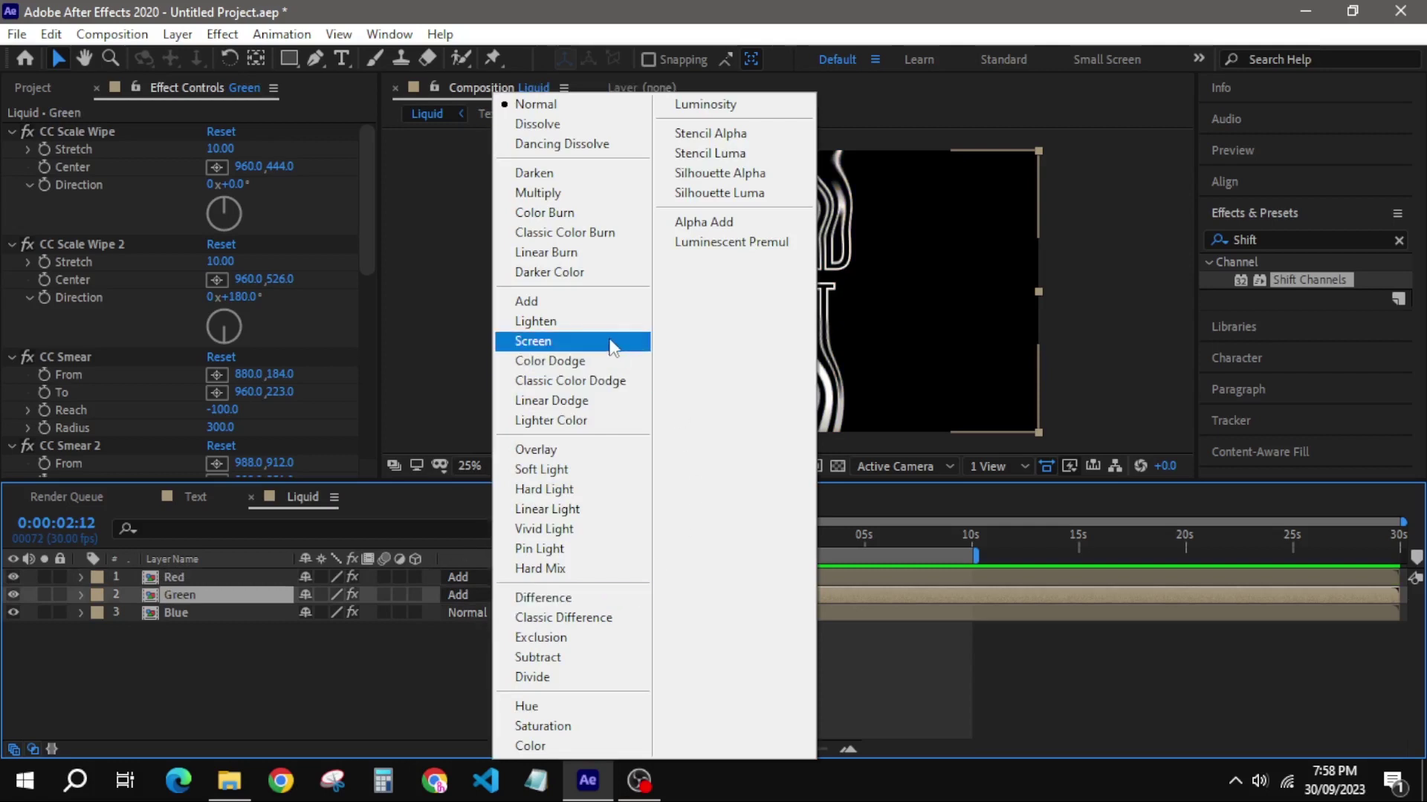
pyautogui.click(593, 302)
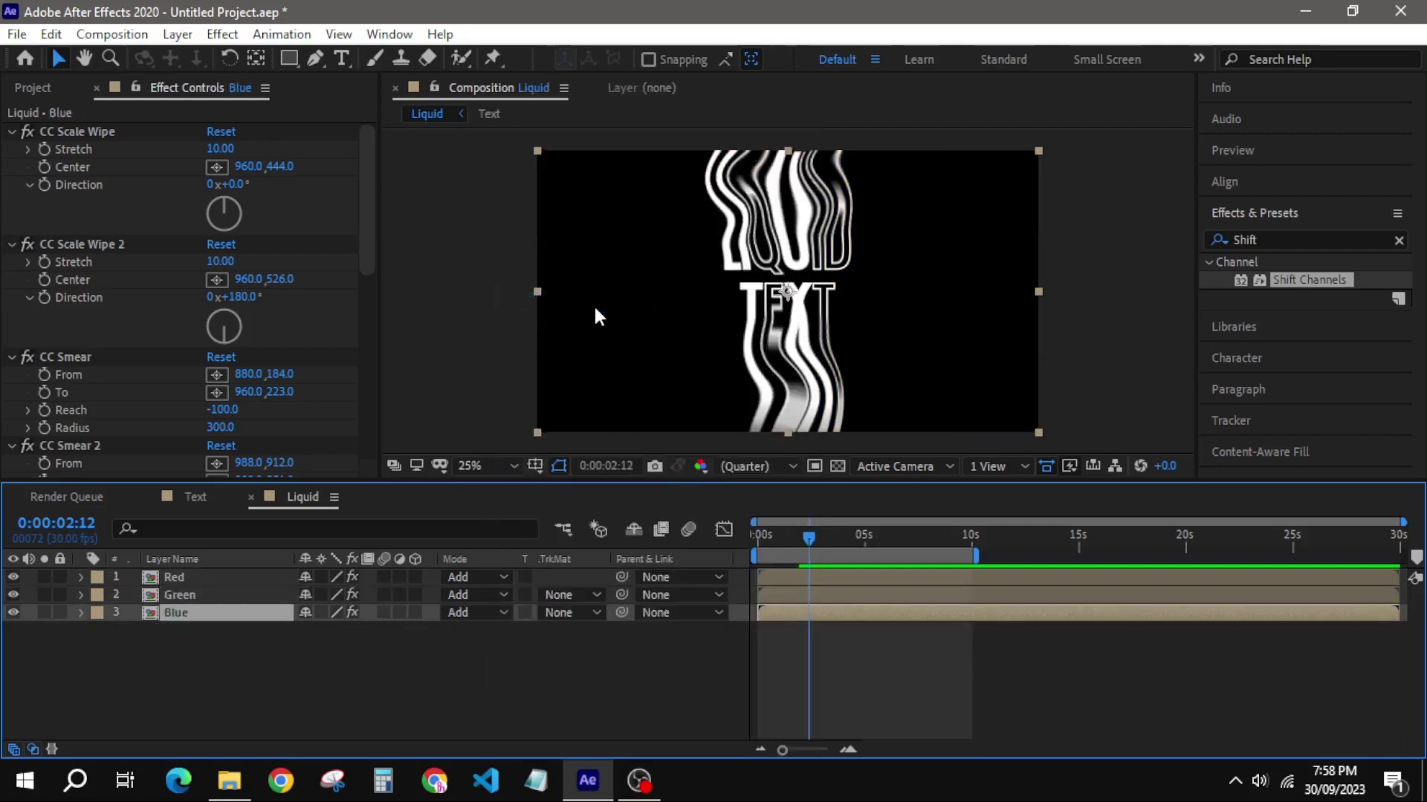
pyautogui.click(498, 683)
pyautogui.scroll(-10, 364, 405)
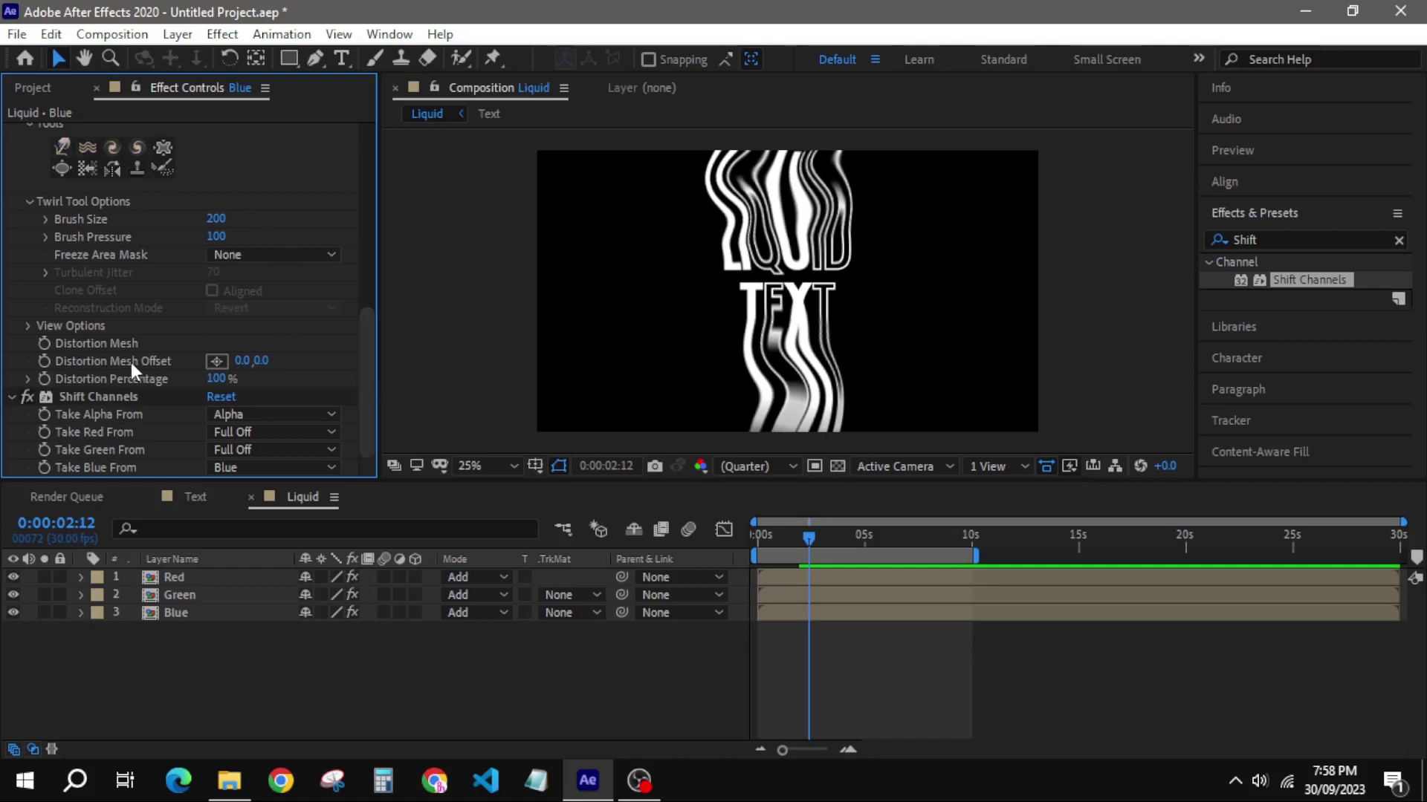
# Edit Liquify's Distortion Mesh Offset on the colour layers, ending with Green at 0, 60
pyautogui.click(162, 579)
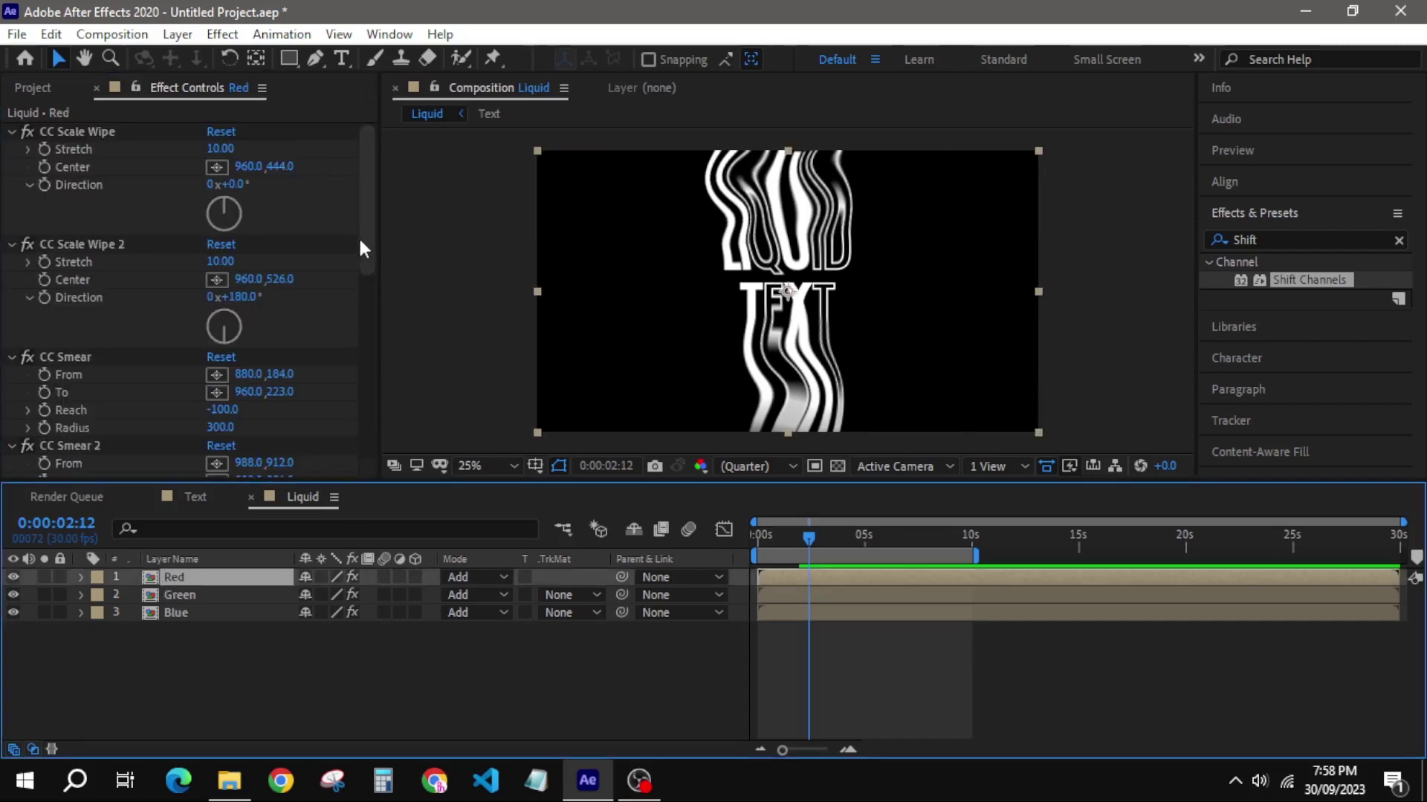
pyautogui.moveTo(360, 233); pyautogui.dragTo(357, 449)
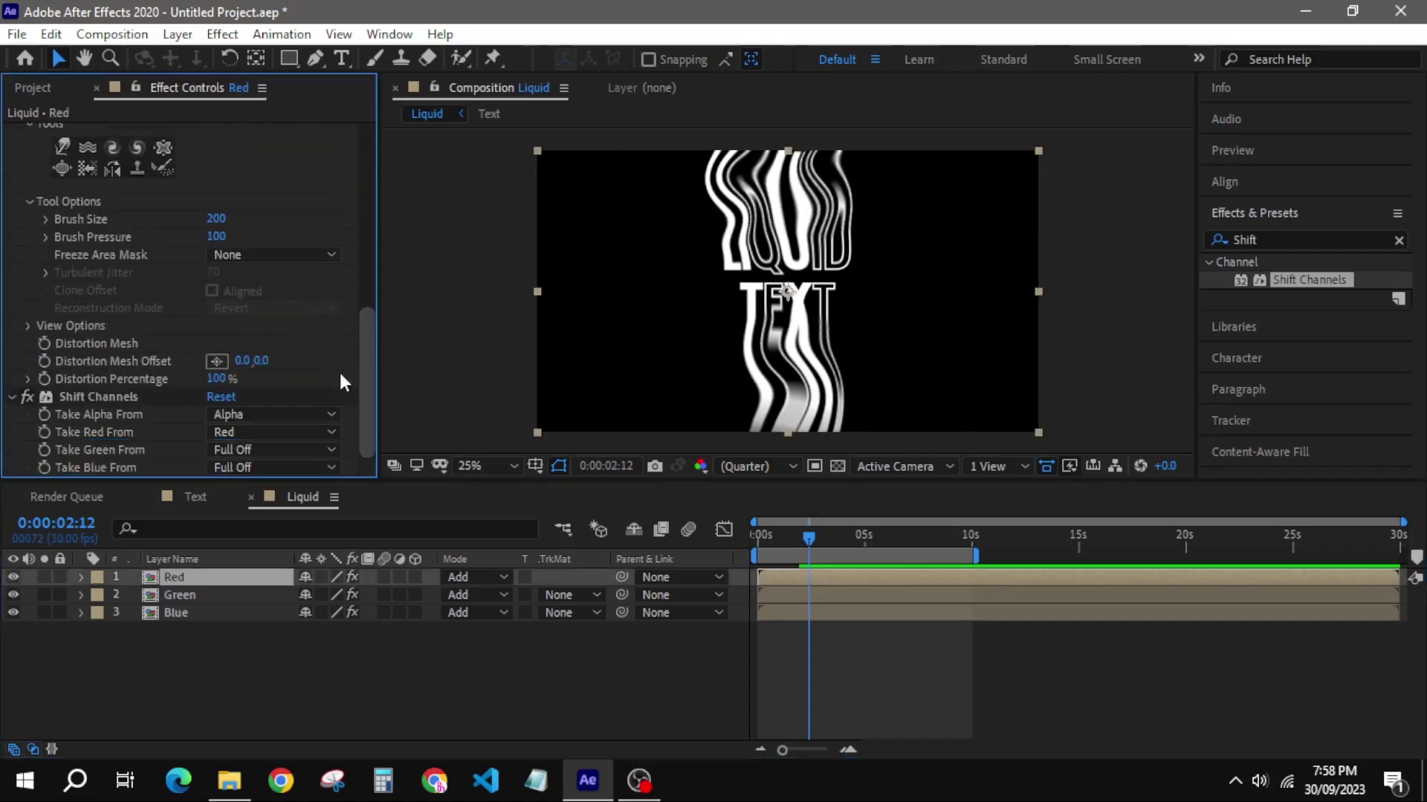
pyautogui.click(257, 361)
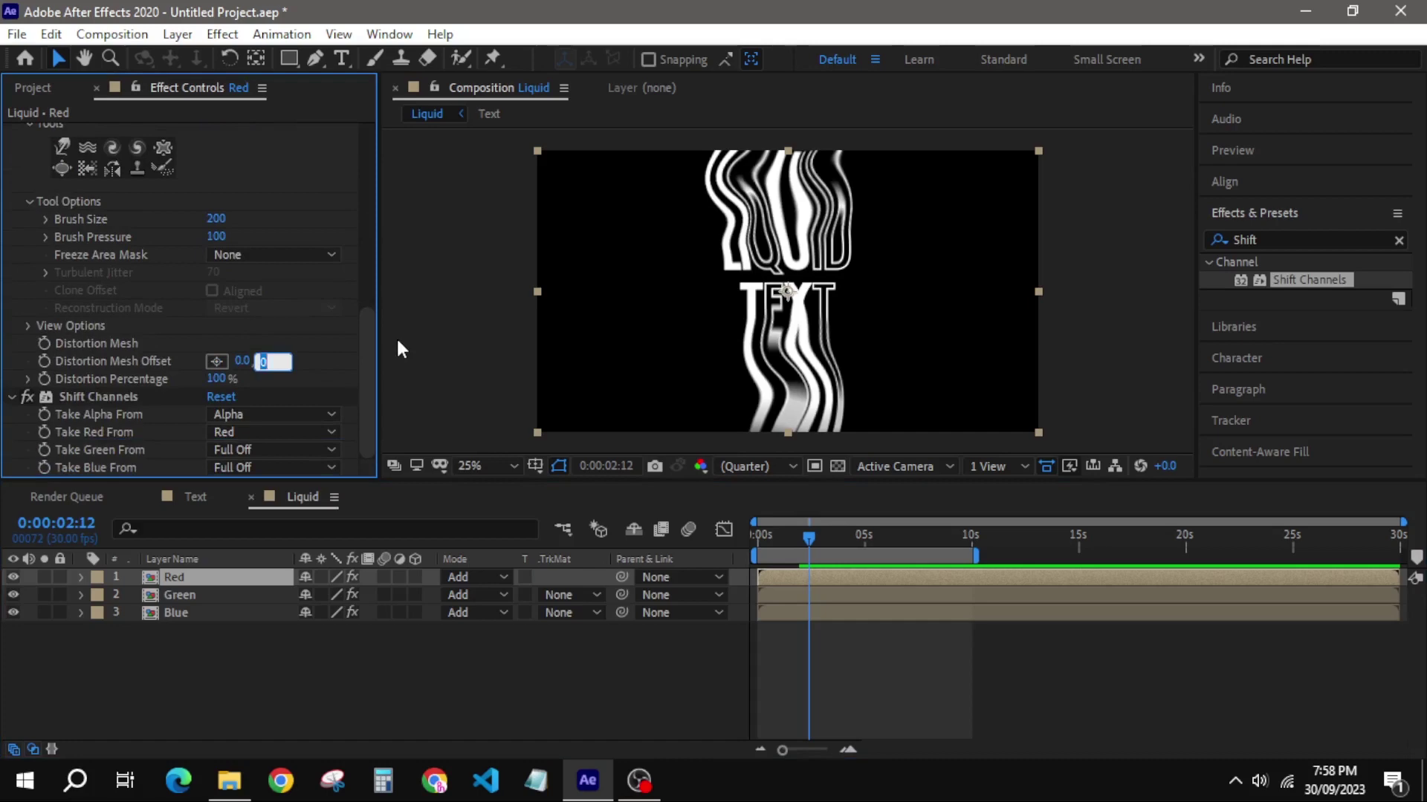
pyautogui.write('-60')
pyautogui.press('Return')
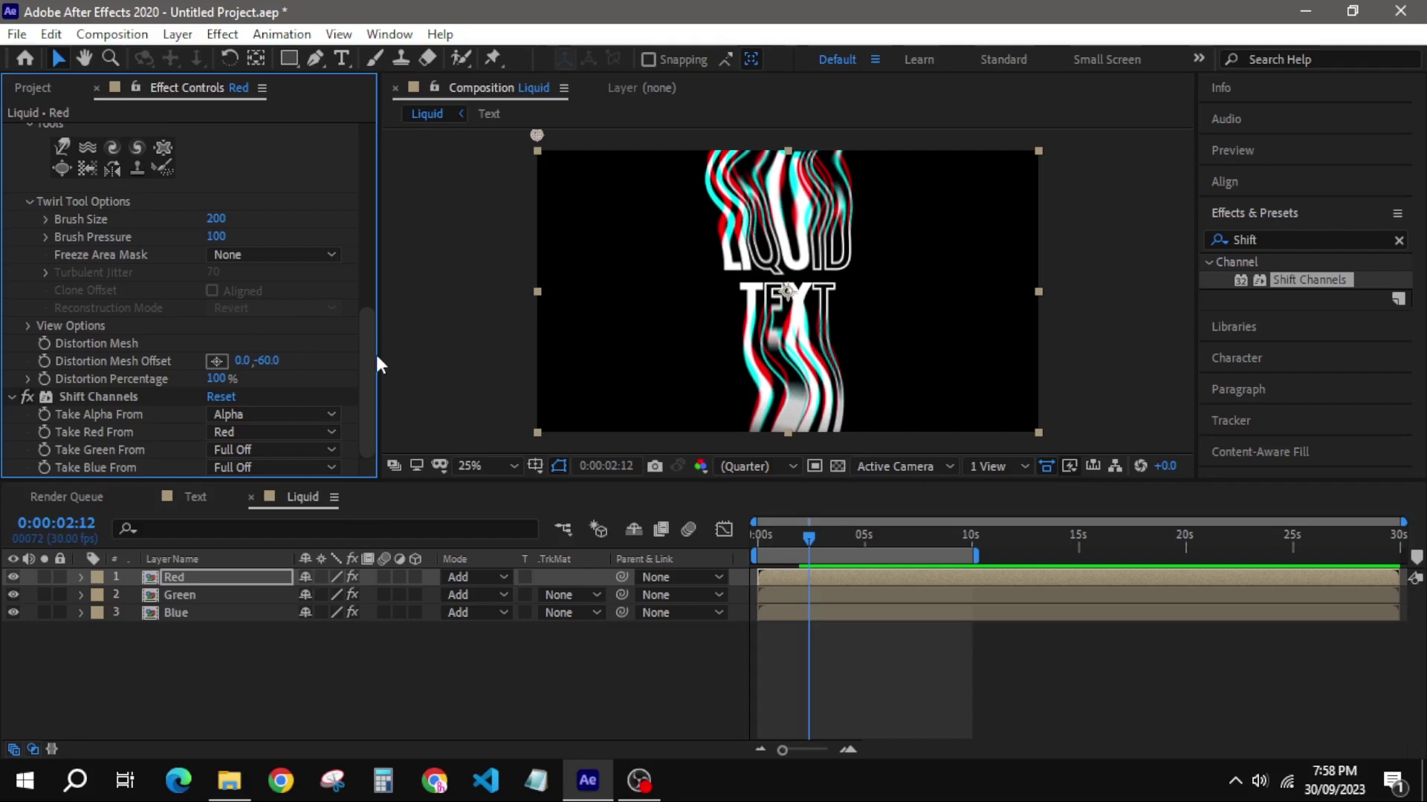
pyautogui.click(196, 594)
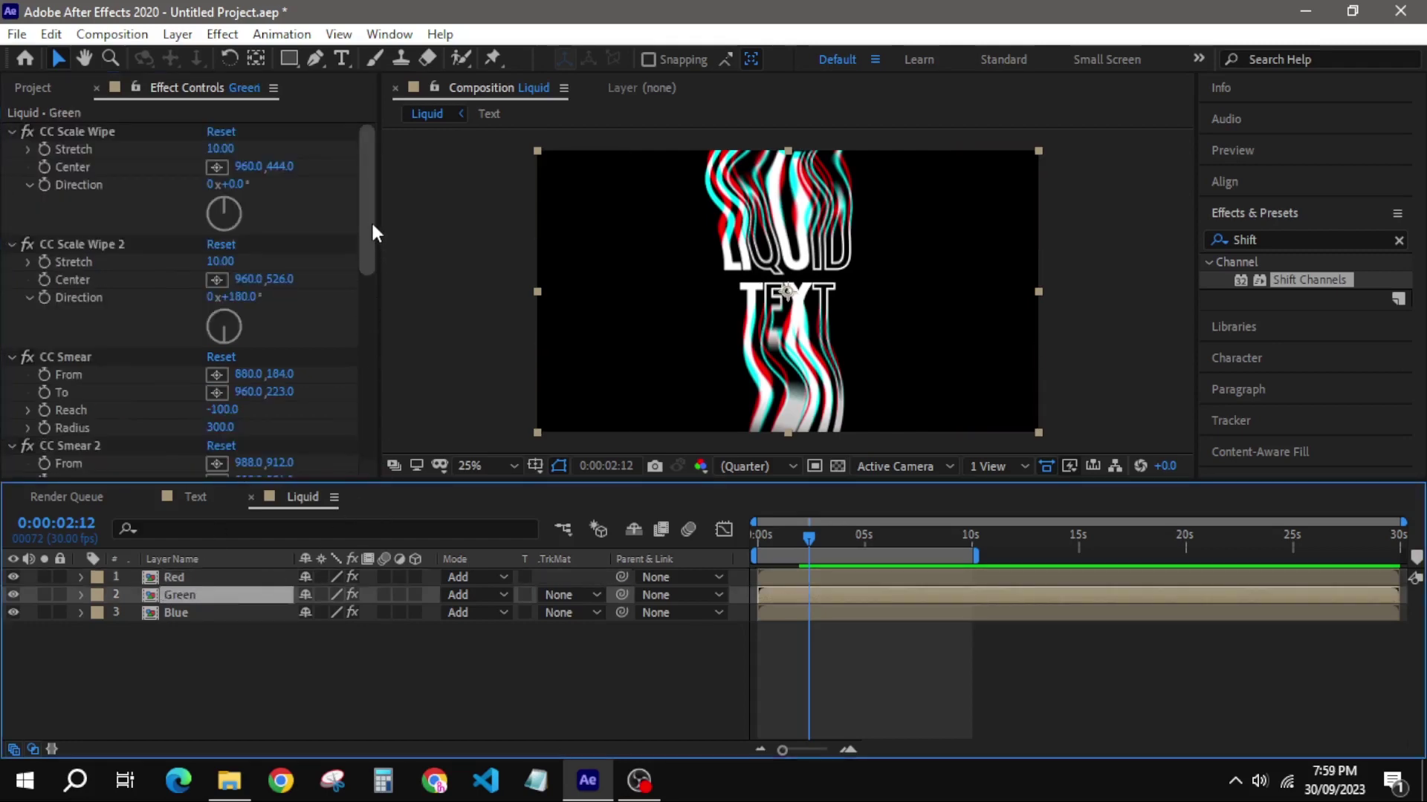
pyautogui.scroll(-3, 372, 220)
pyautogui.scroll(-3, 358, 289)
pyautogui.scroll(-3, 356, 335)
pyautogui.scroll(-2, 356, 378)
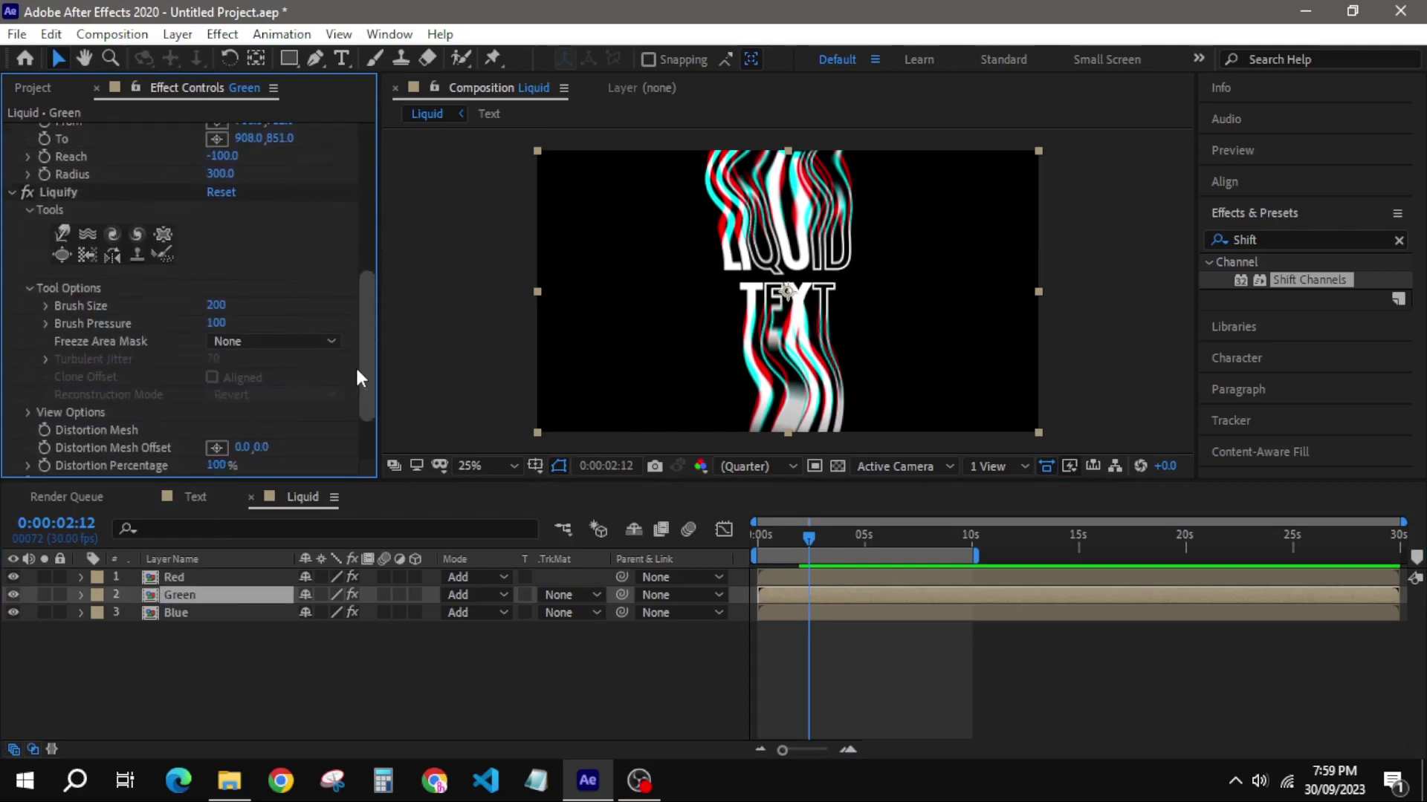
pyautogui.scroll(-1, 356, 377)
pyautogui.scroll(-1, 356, 395)
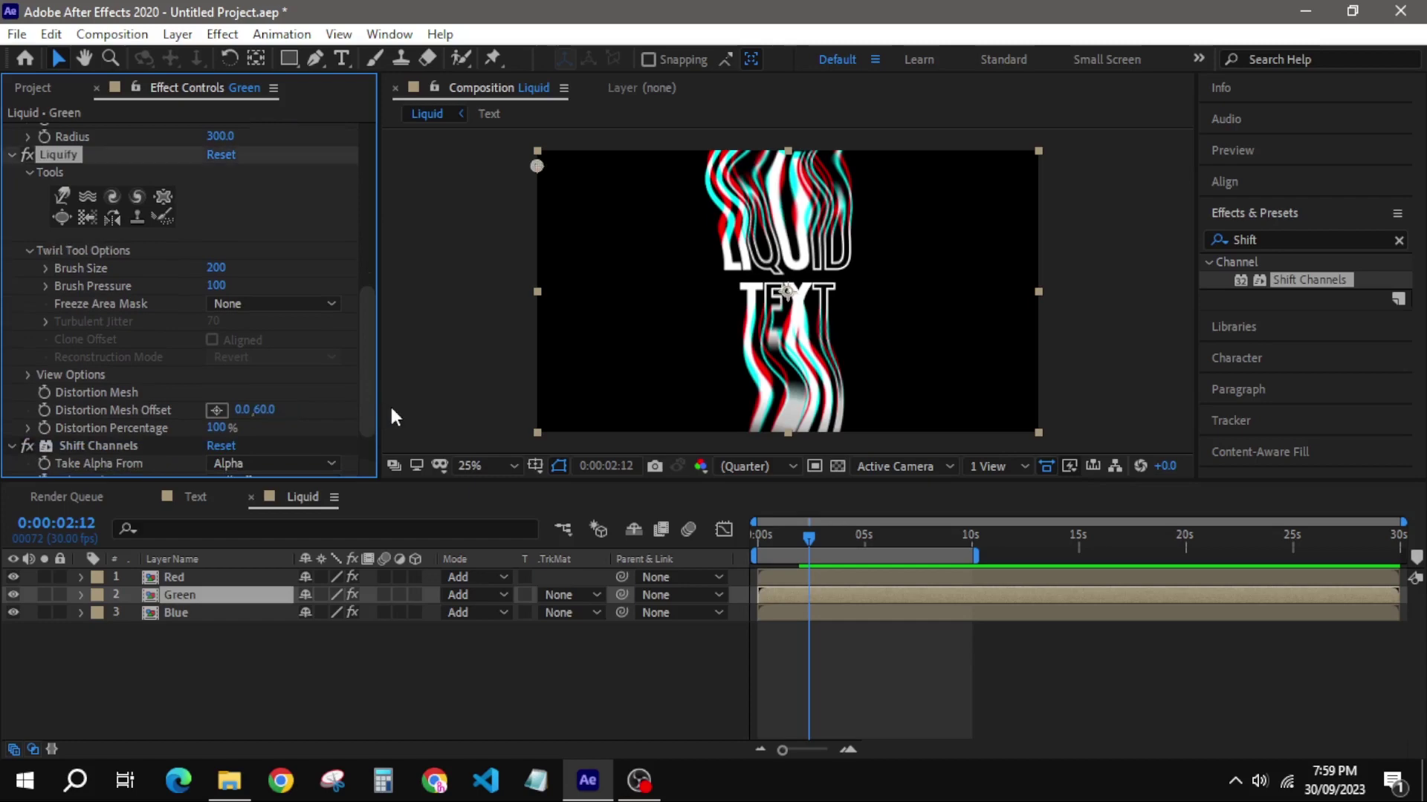
pyautogui.press('Return')
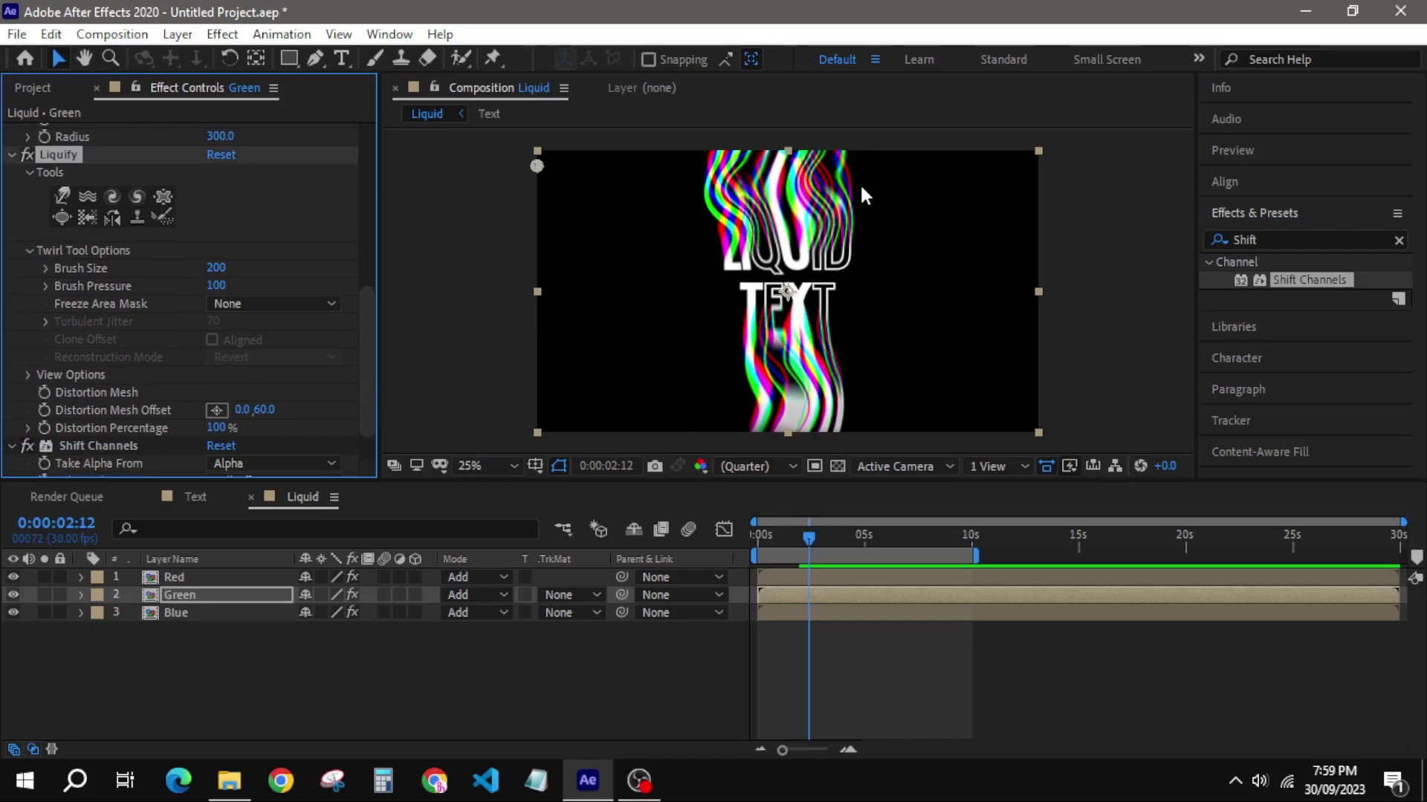
pyautogui.click(282, 719)
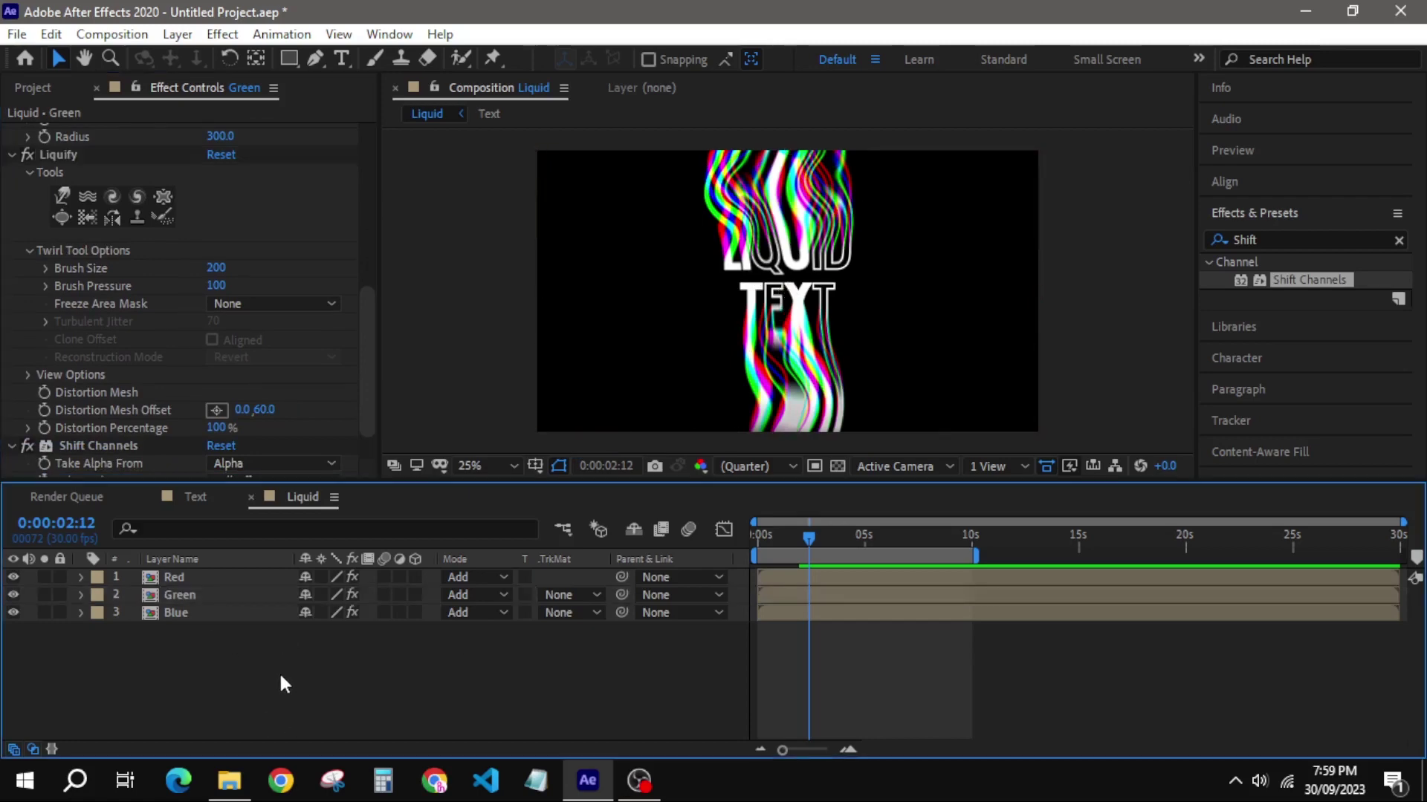
# Add a new adjustment layer and rename it Effects
pyautogui.rightClick(281, 685)
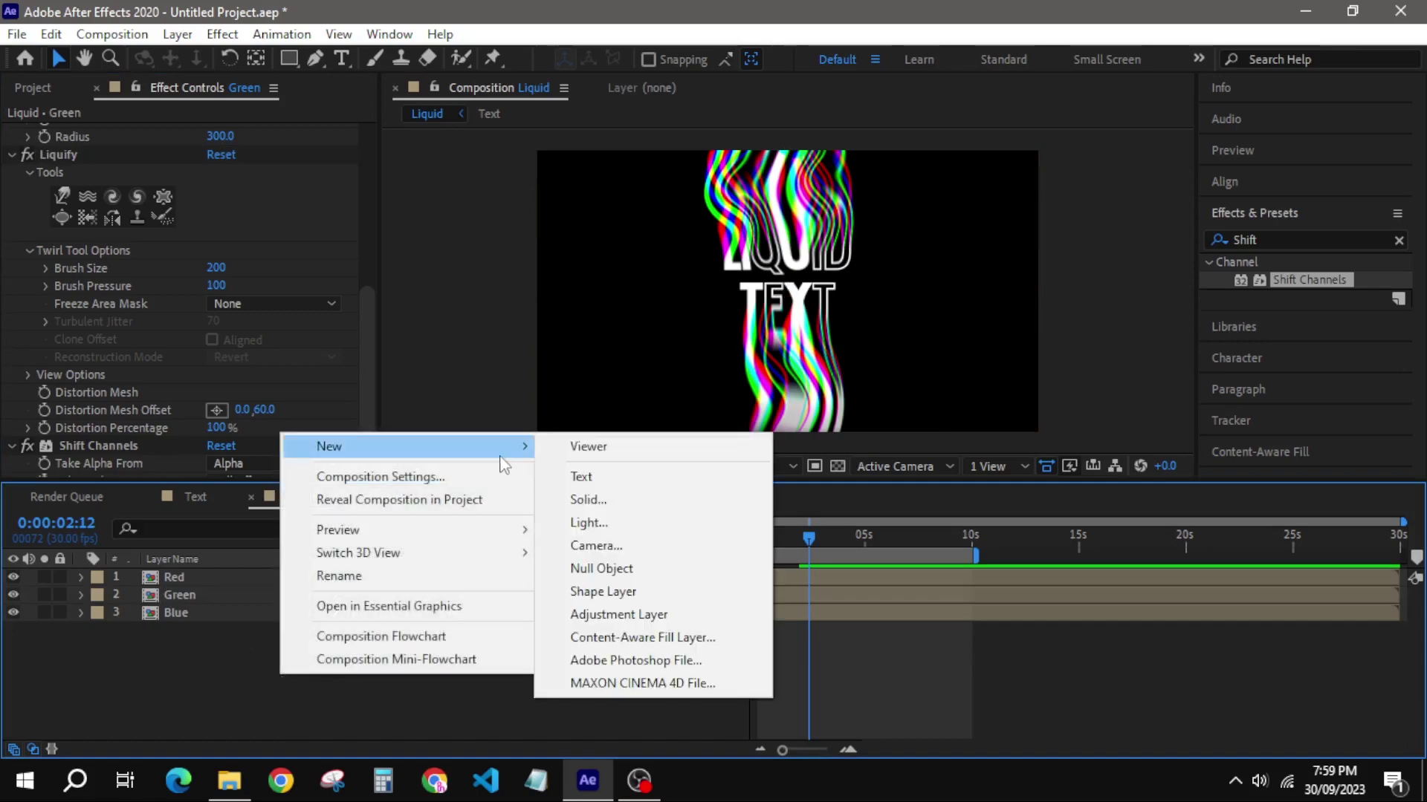
pyautogui.moveTo(407, 446)
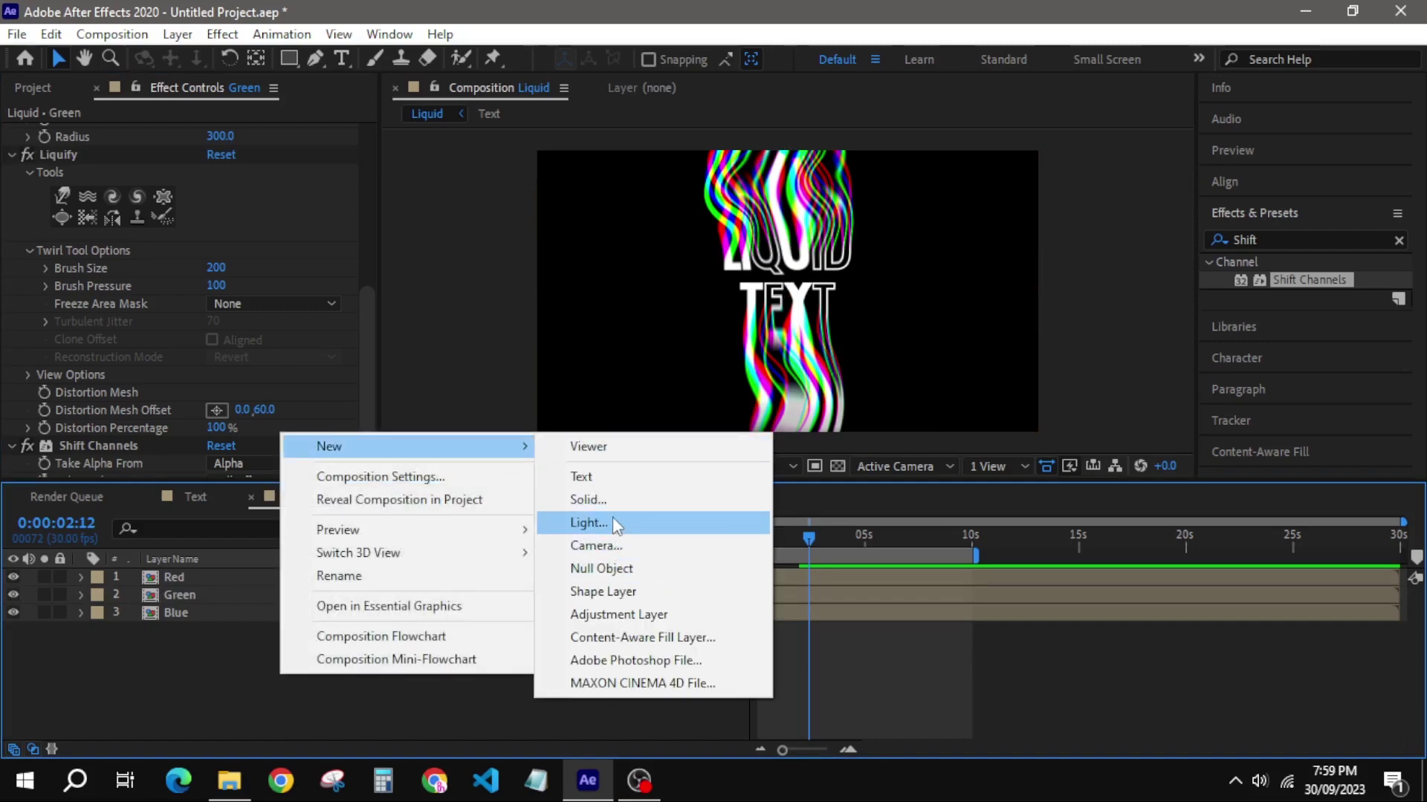
pyautogui.click(615, 613)
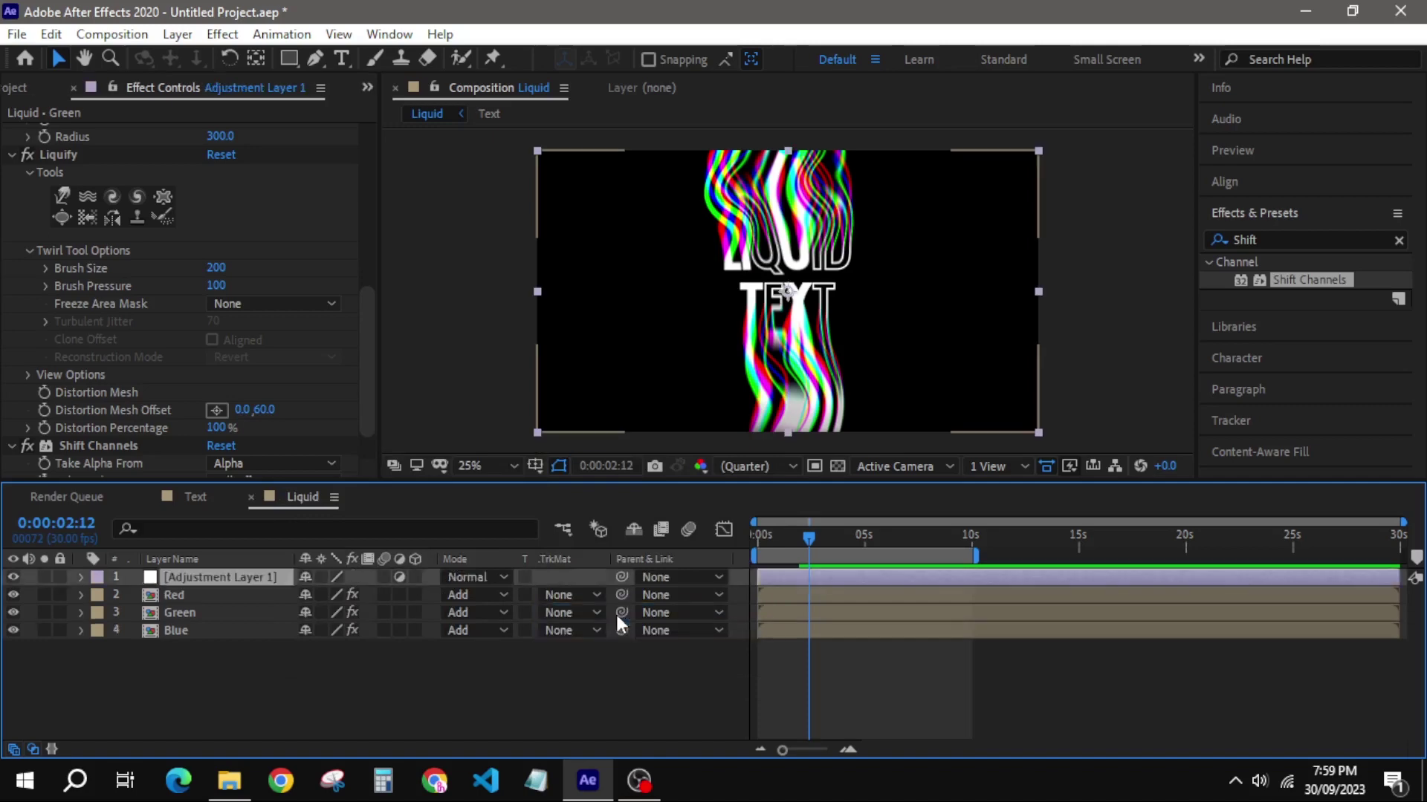
pyautogui.rightClick(262, 576)
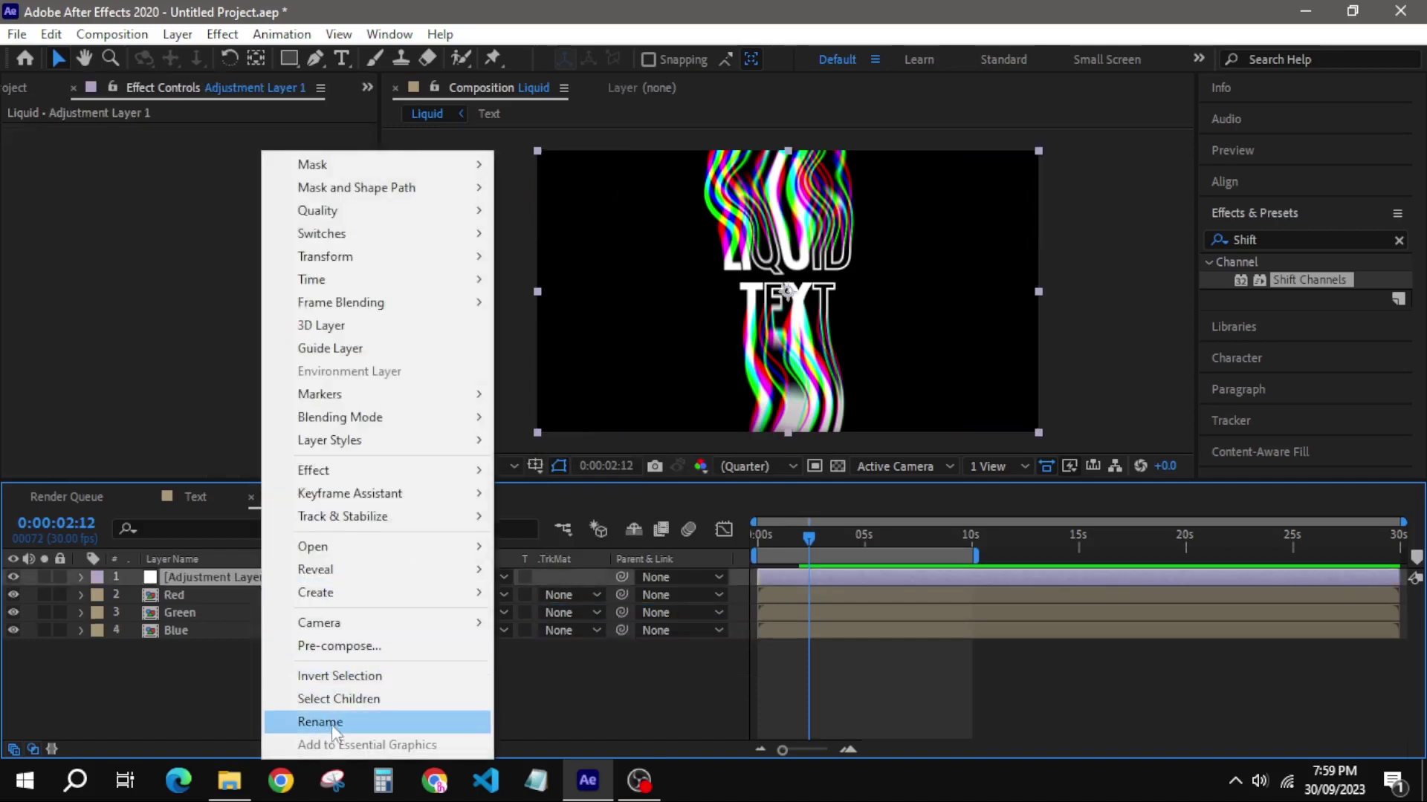
pyautogui.click(329, 728)
pyautogui.write('Effects')
pyautogui.click(341, 684)
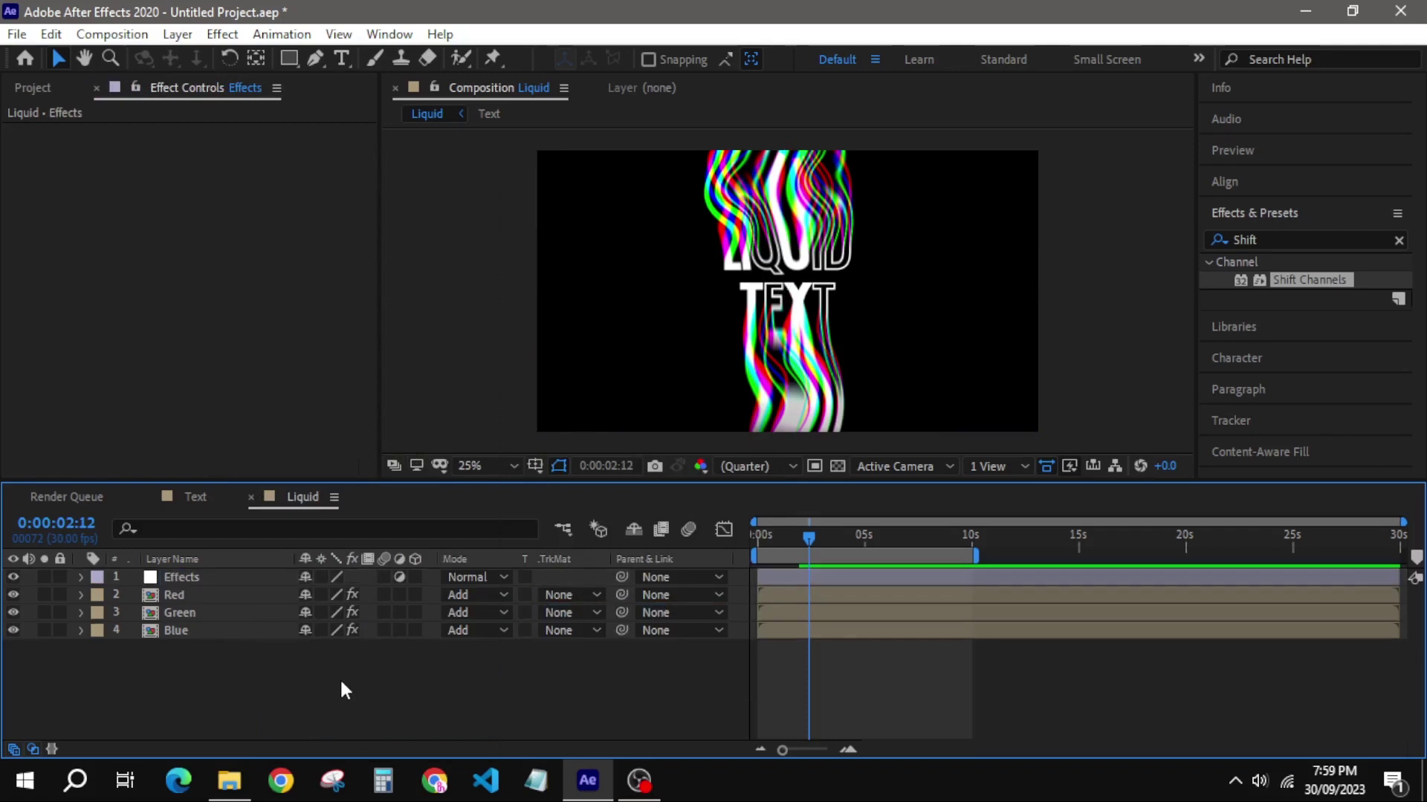
# Apply Fast Box Blur to Effects with Blur Radius 1 and 1 iteration
pyautogui.click(1249, 239)
pyautogui.write('Fast Box B')
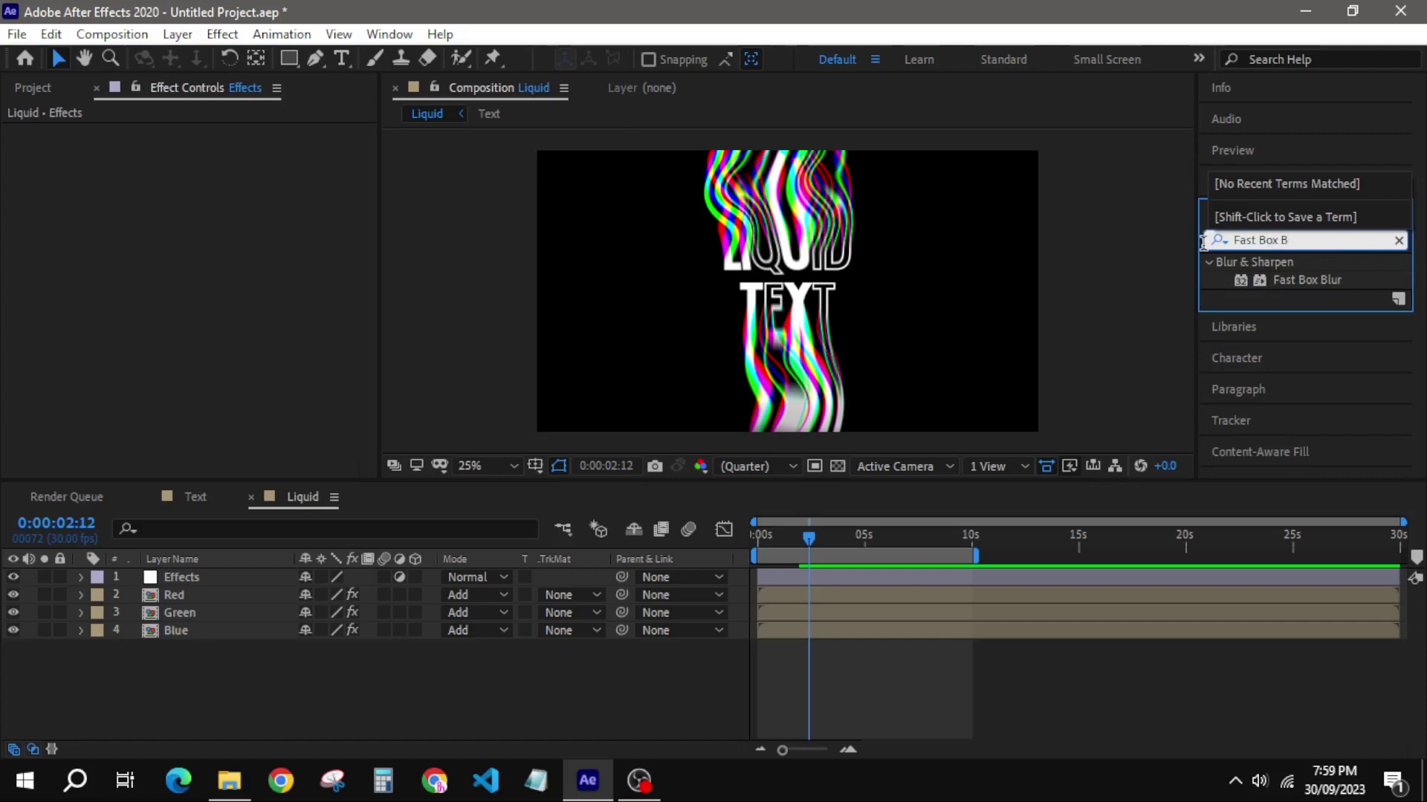
pyautogui.click(1304, 285)
pyautogui.moveTo(1295, 275); pyautogui.dragTo(864, 579)
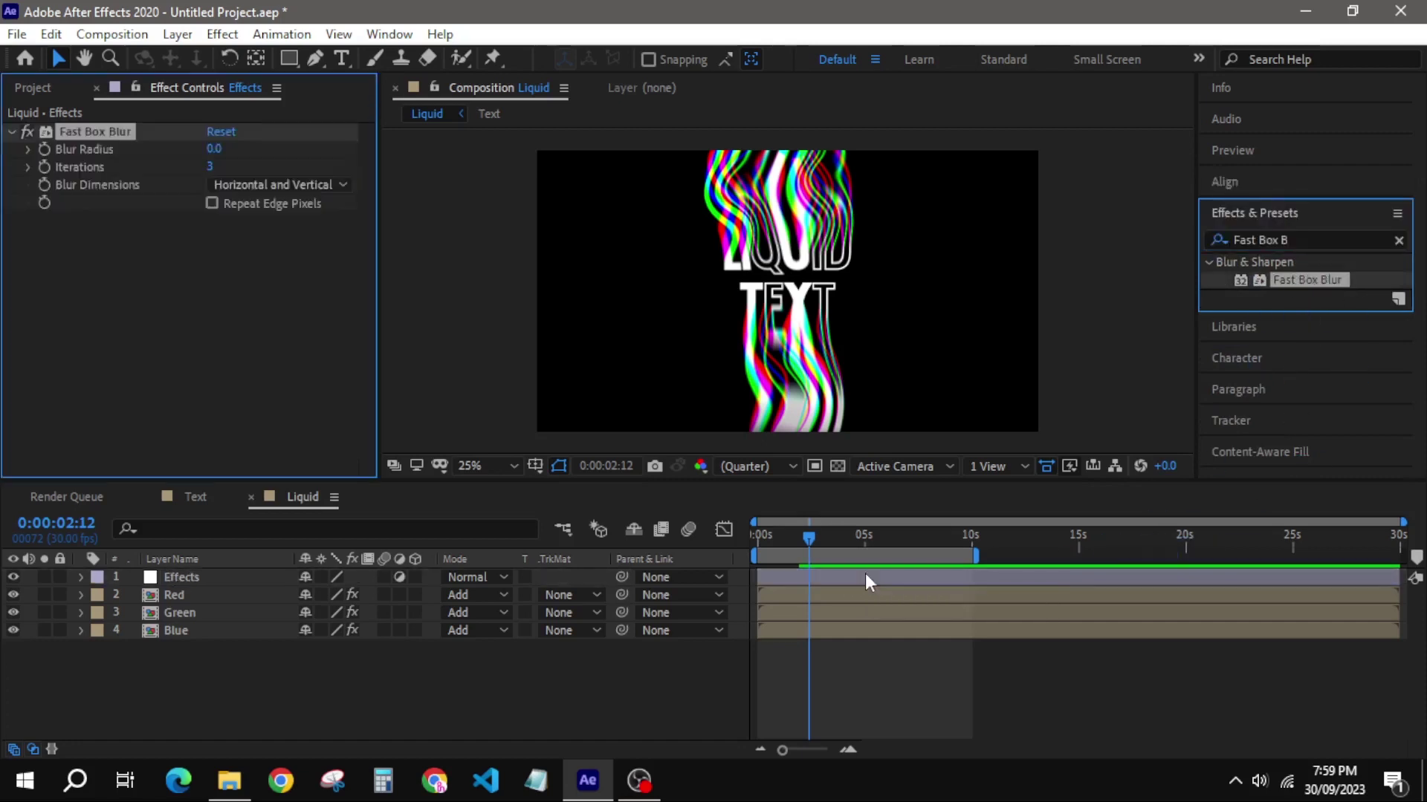
pyautogui.click(217, 147)
pyautogui.write('1')
pyautogui.press('Return')
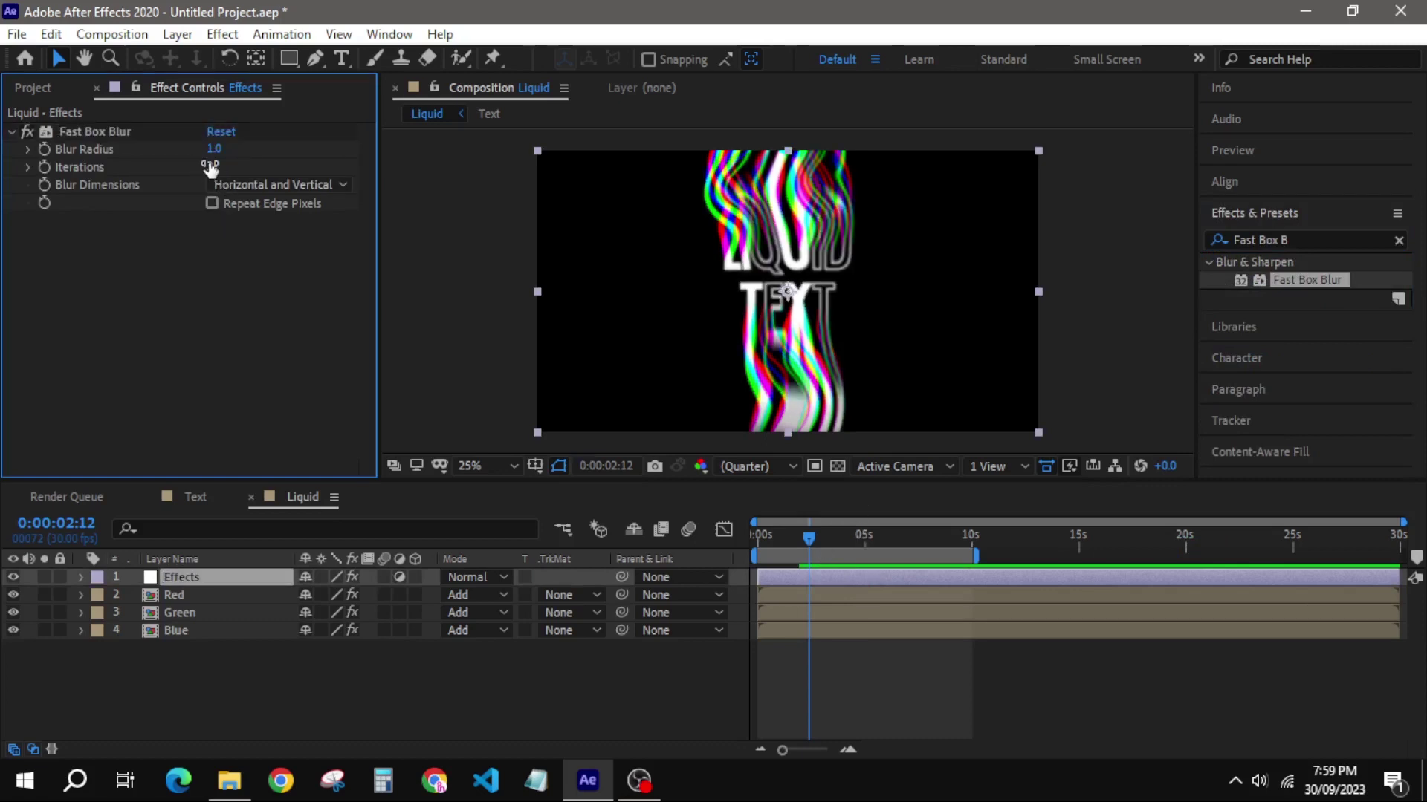
pyautogui.click(207, 163)
pyautogui.write('1')
pyautogui.press('Return')
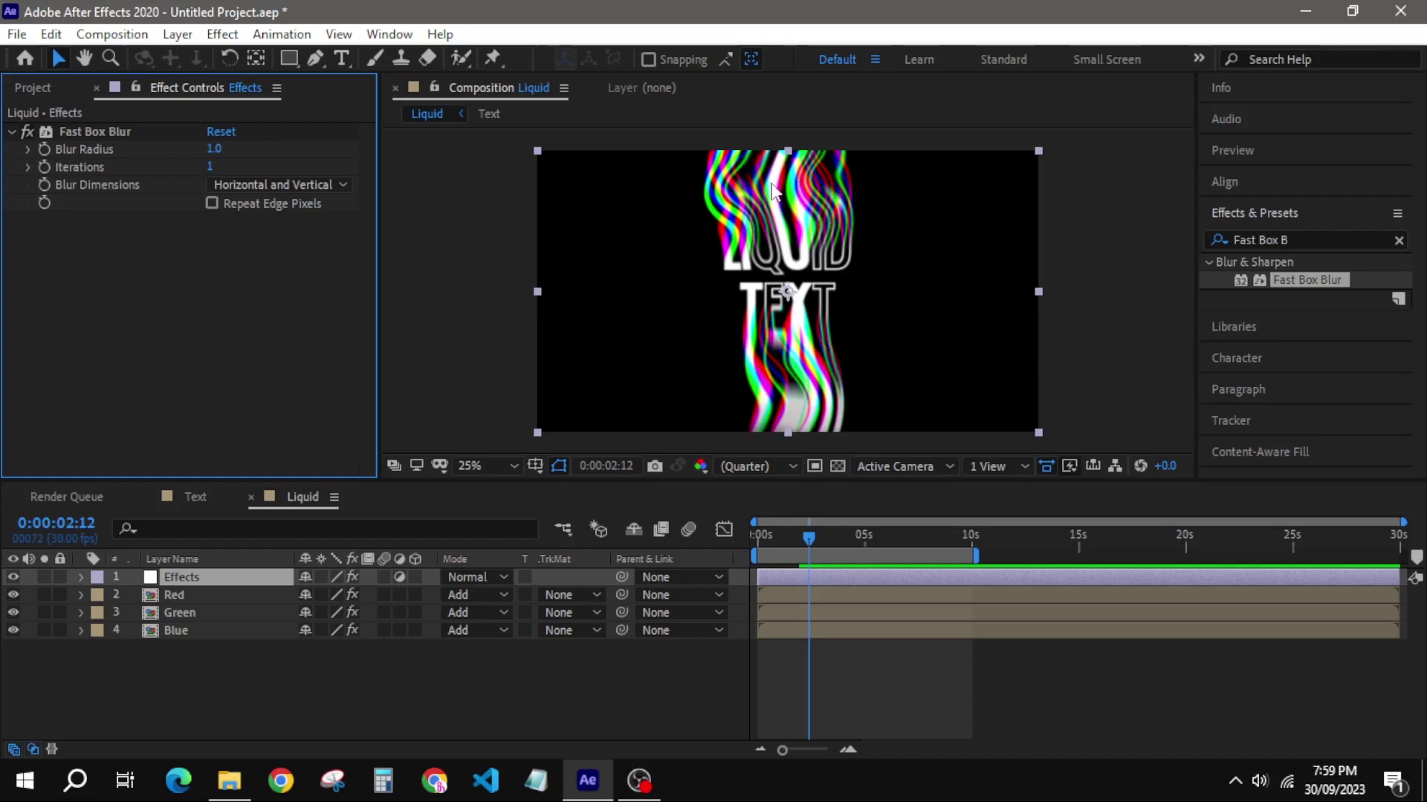
# Apply Levels to the Effects layer and raise Output Black to 21
pyautogui.click(1305, 239)
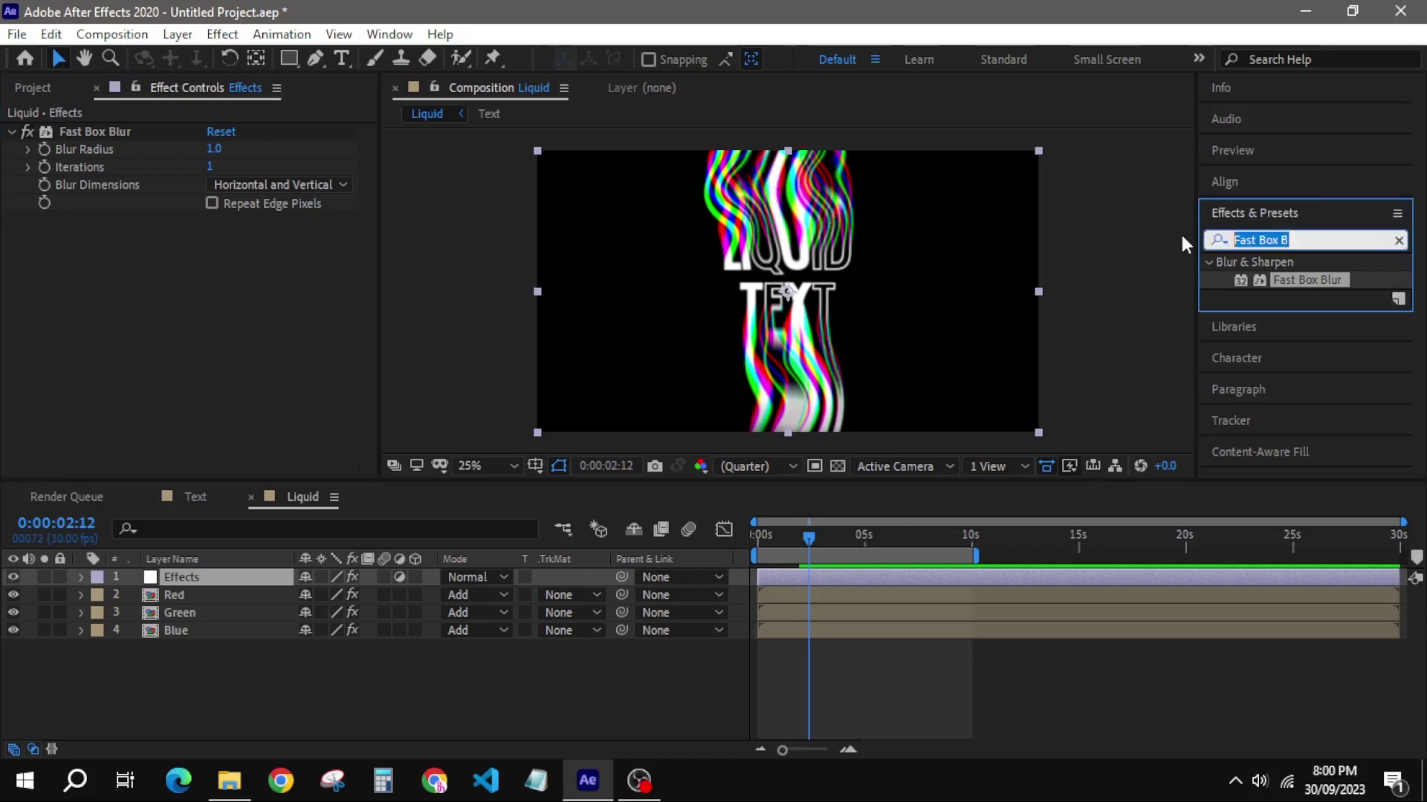
pyautogui.write('Levels')
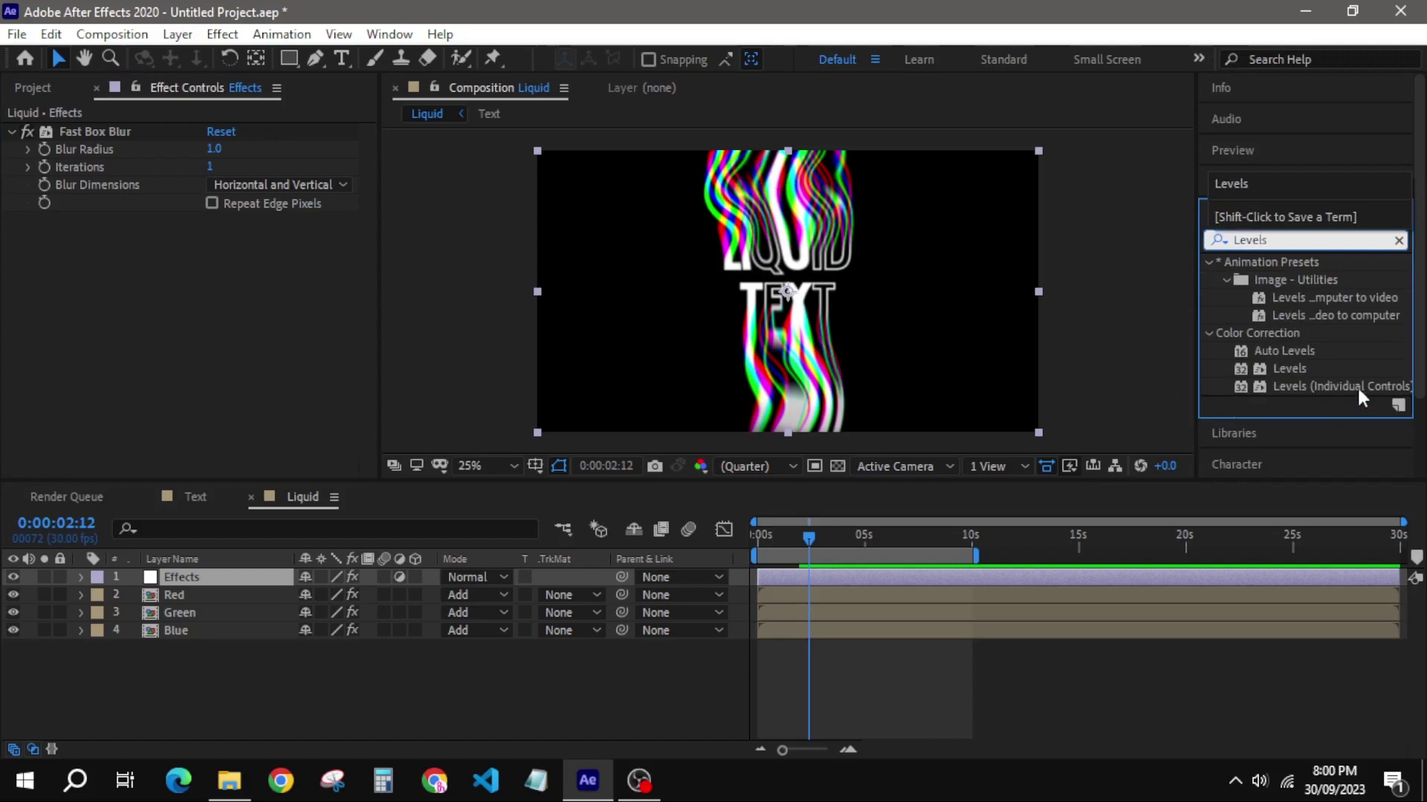
pyautogui.click(1309, 370)
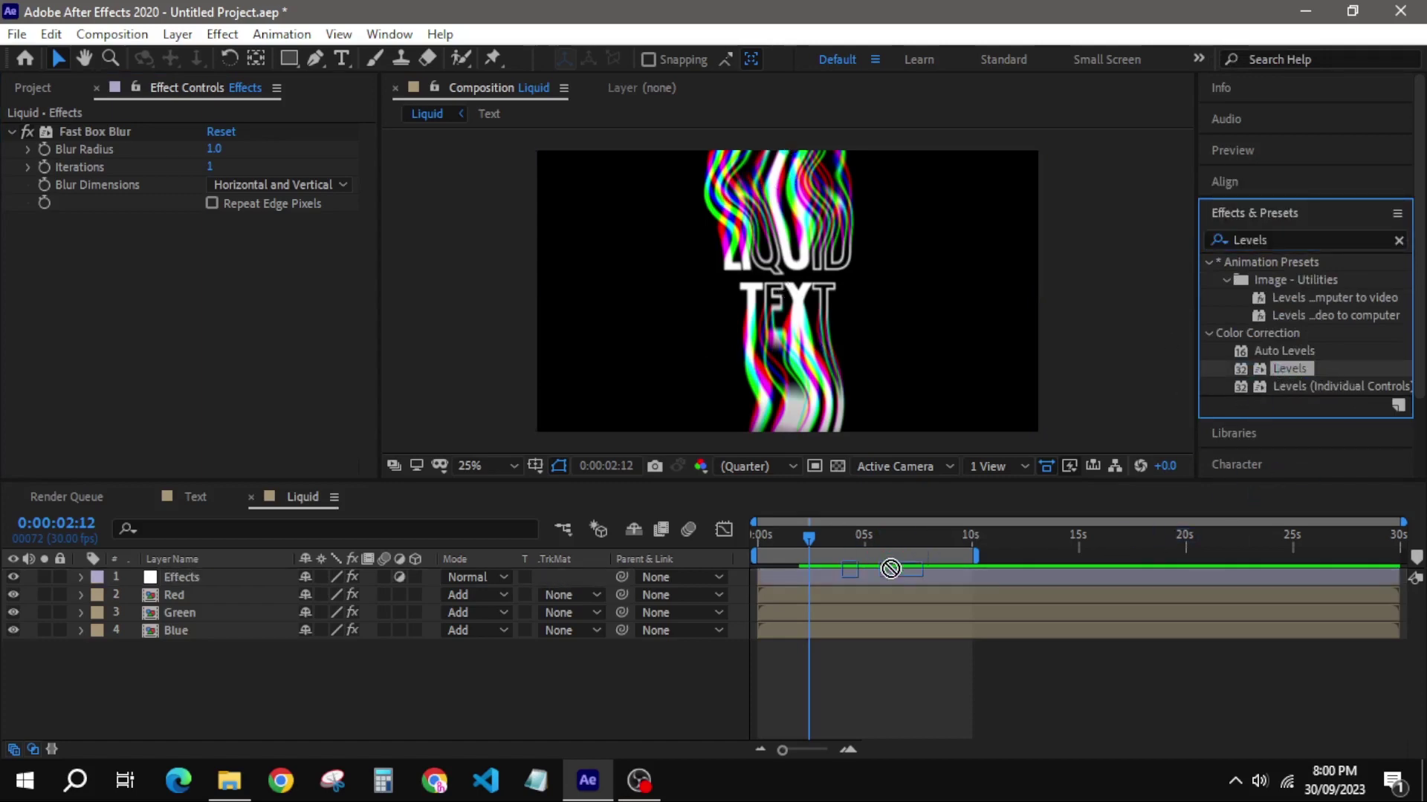
pyautogui.moveTo(1279, 368); pyautogui.dragTo(886, 576)
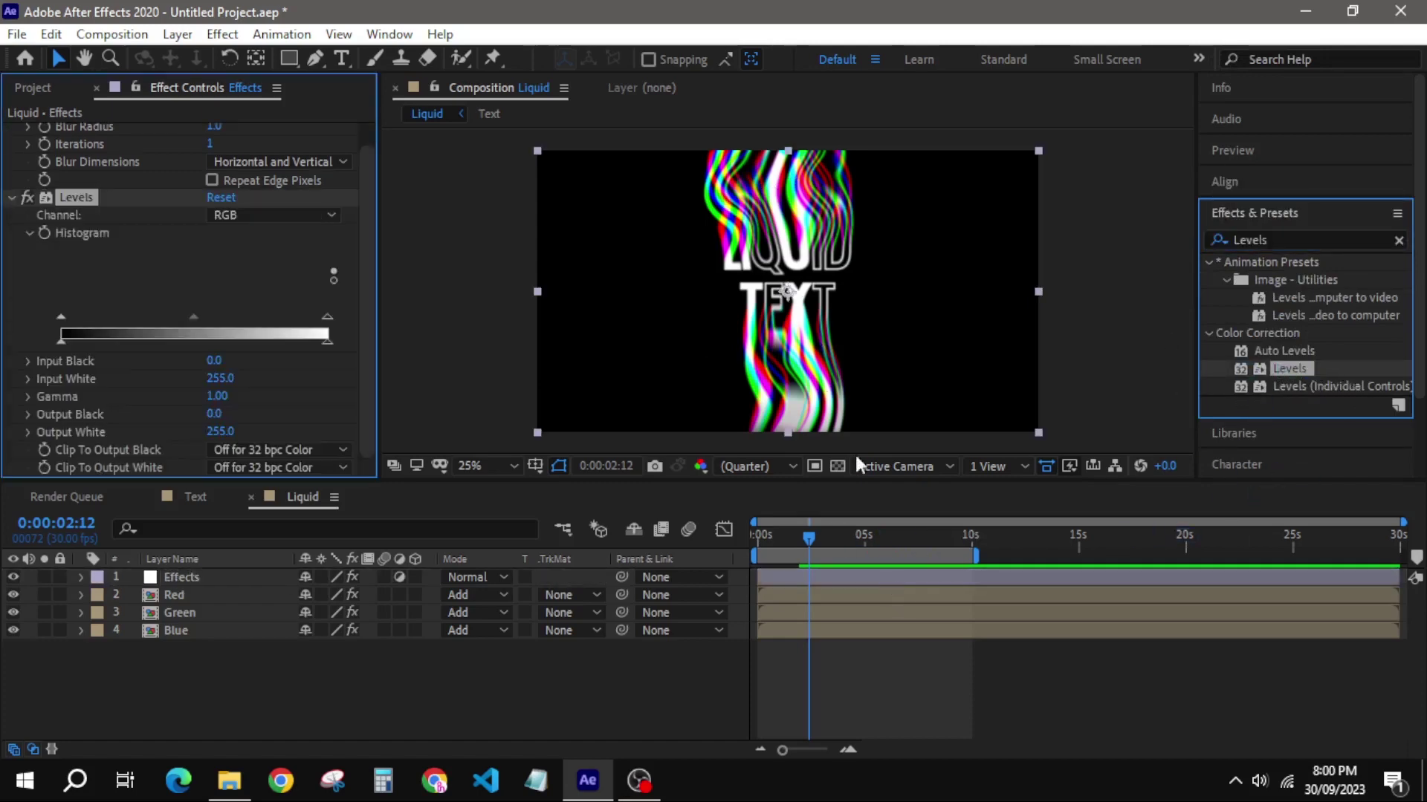
pyautogui.click(60, 341)
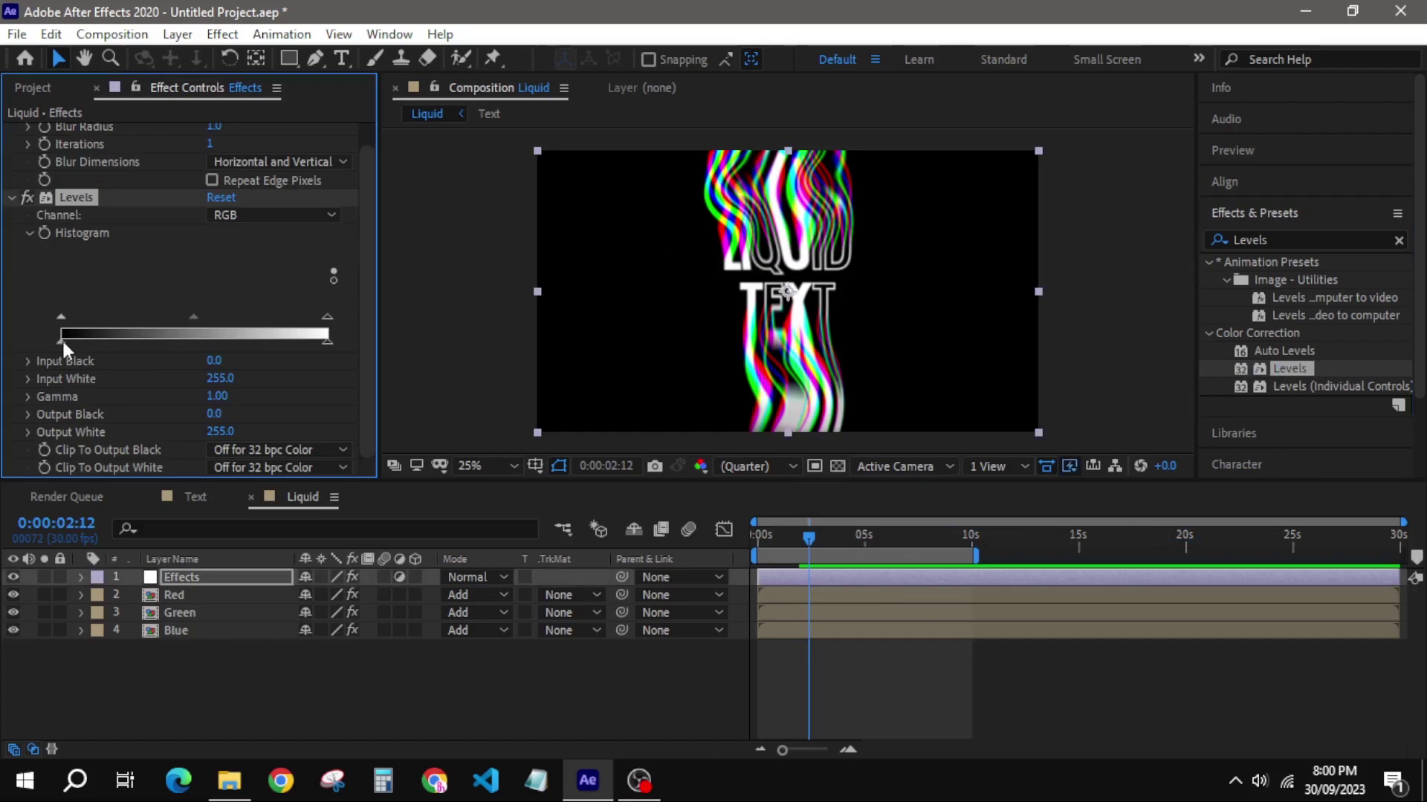
pyautogui.moveTo(70, 341); pyautogui.dragTo(83, 341)
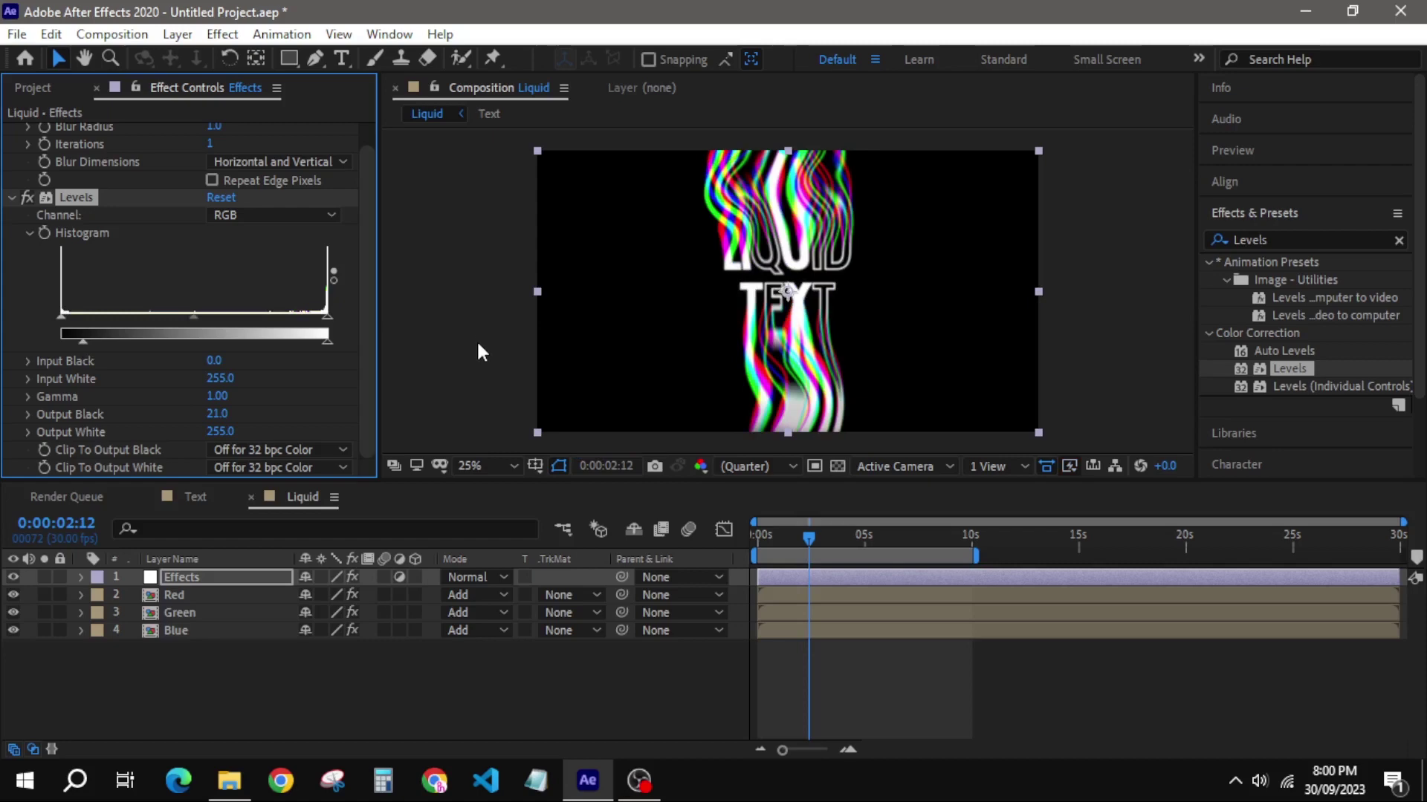
# Add a Noise effect to the Effects layer with Amount 10%
pyautogui.click(1239, 245)
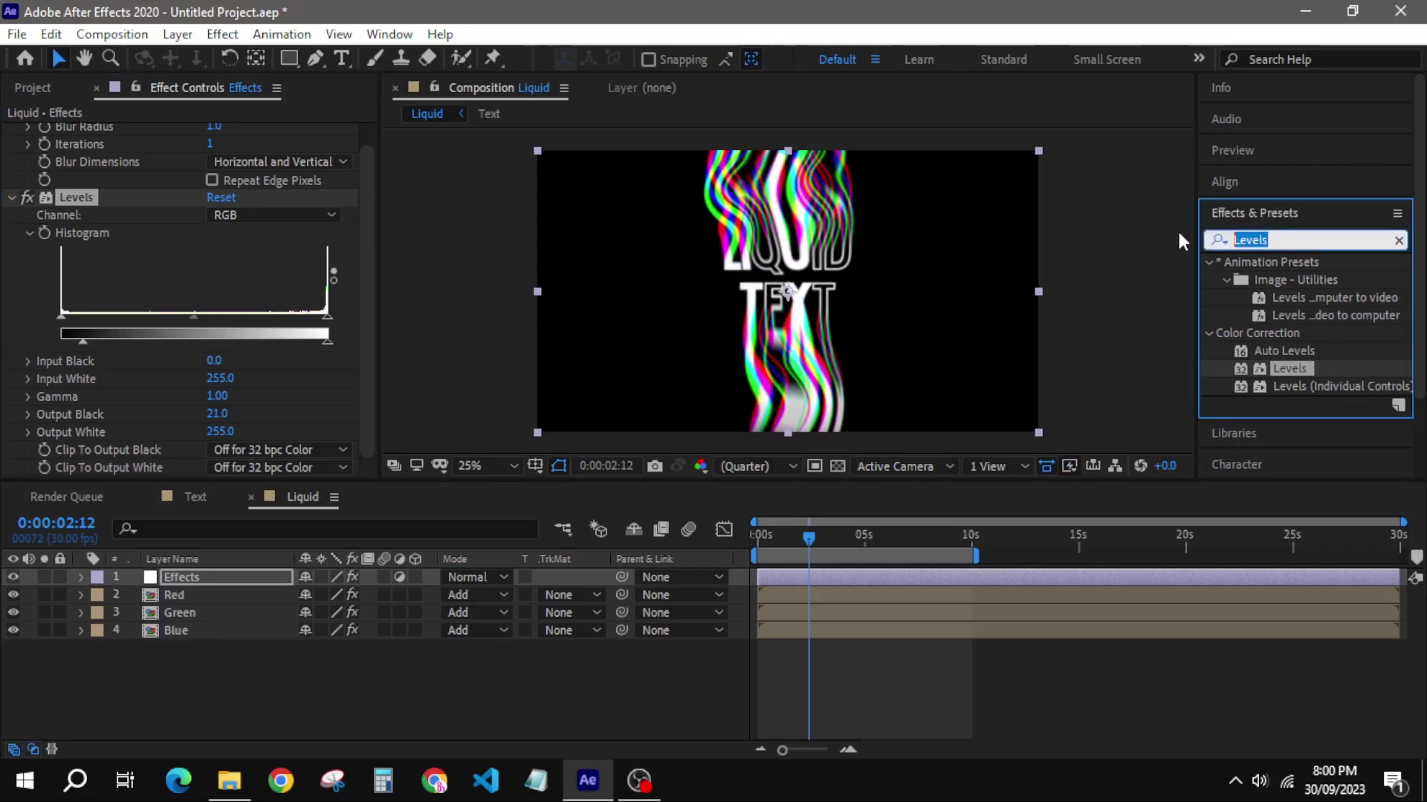
pyautogui.write('Noise')
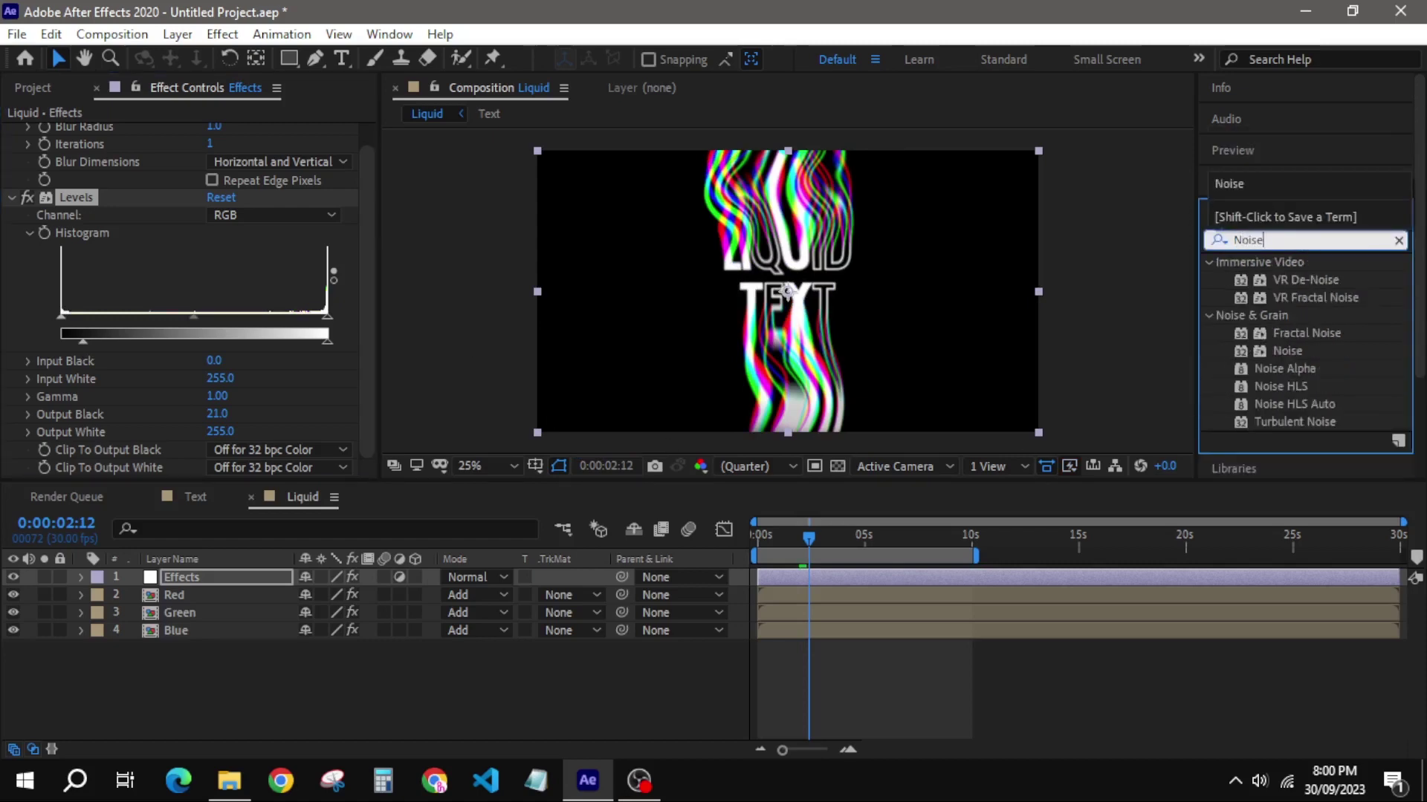
pyautogui.moveTo(1290, 350); pyautogui.dragTo(884, 578)
pyautogui.click(883, 578)
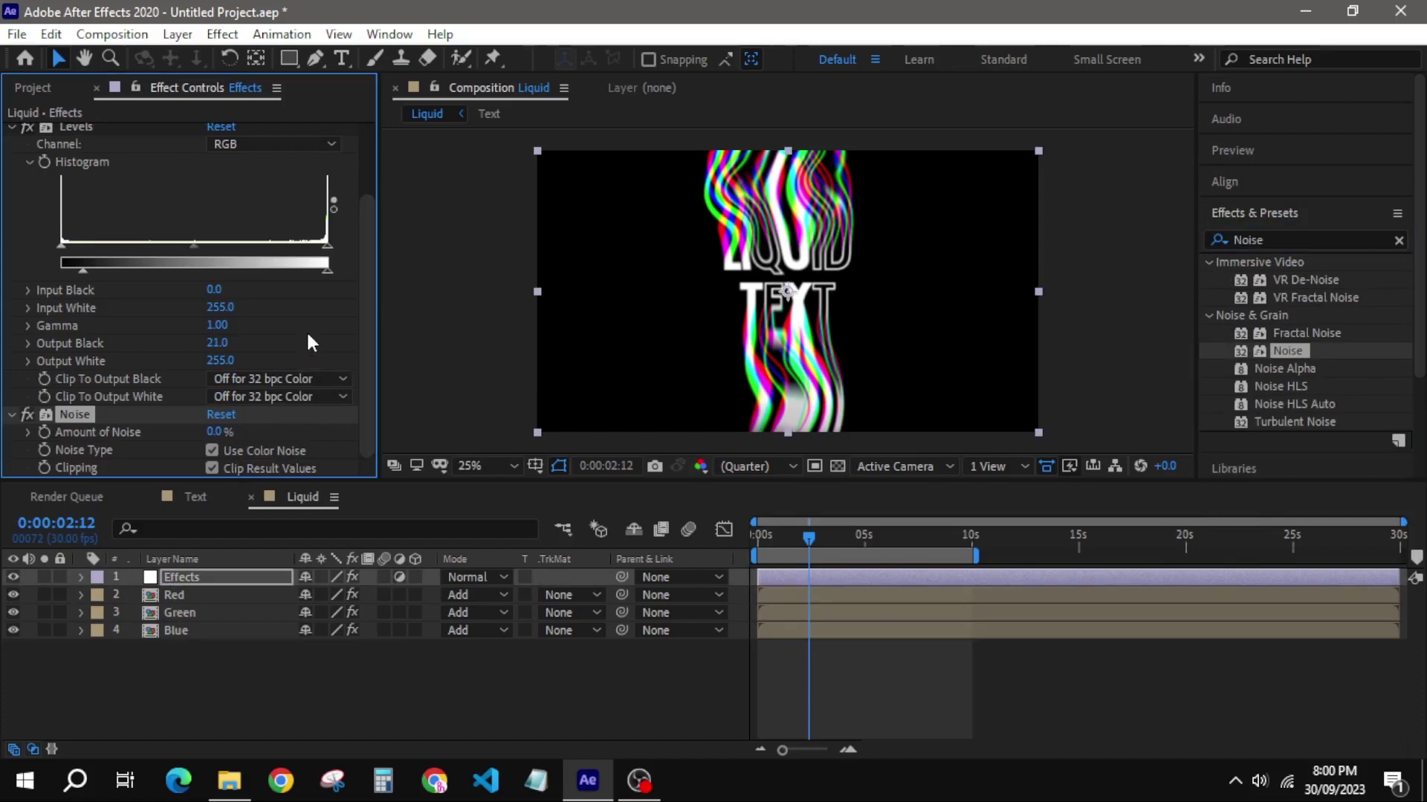
pyautogui.click(219, 432)
pyautogui.write('10')
pyautogui.click(437, 288)
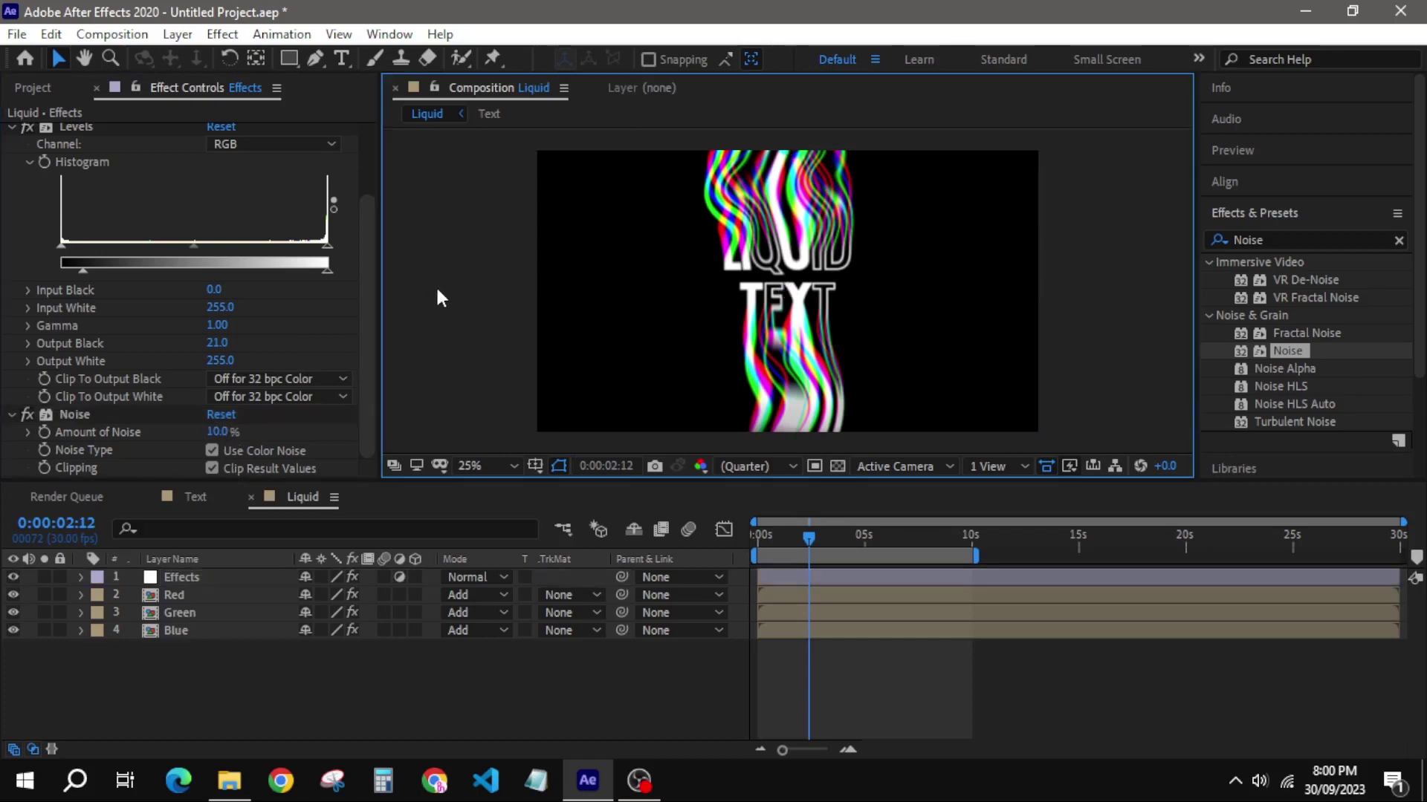
pyautogui.click(812, 313)
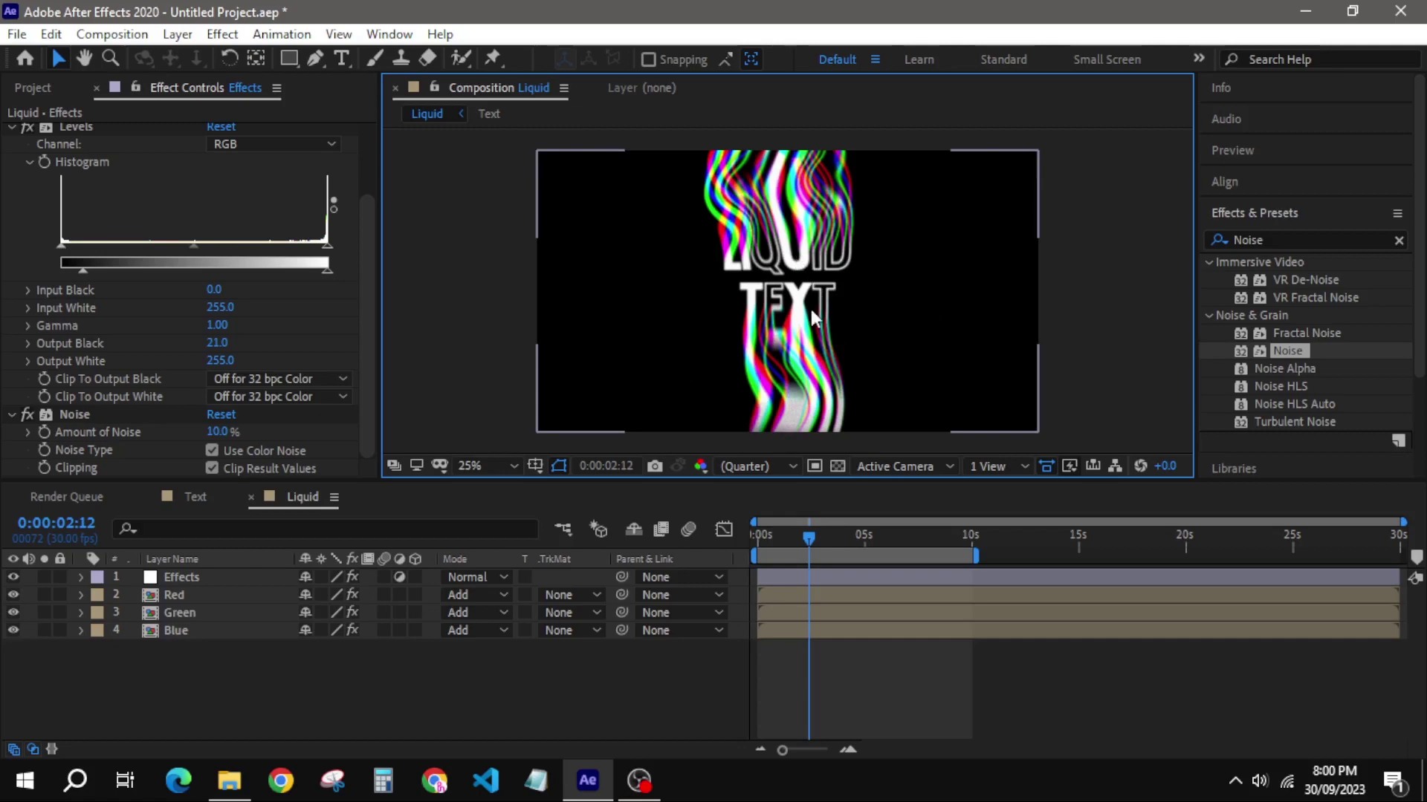
pyautogui.click(1205, 239)
pyautogui.write('Wave wra')
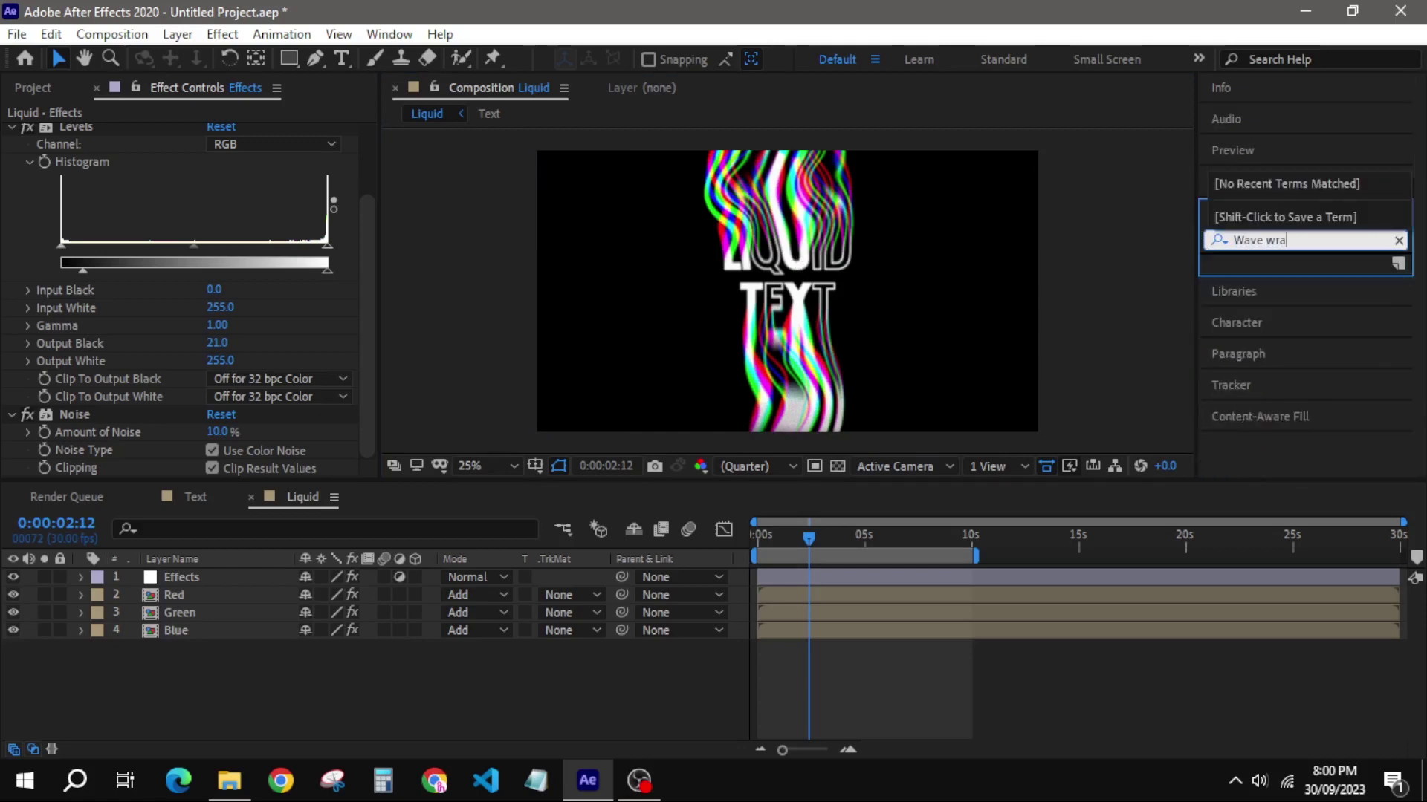
# Put Wave Warp on the Effects layer: Wave Height 5, Wave Width 120, Direction 0°
pyautogui.press('BackSpace')
pyautogui.press('BackSpace')
pyautogui.write('ar')
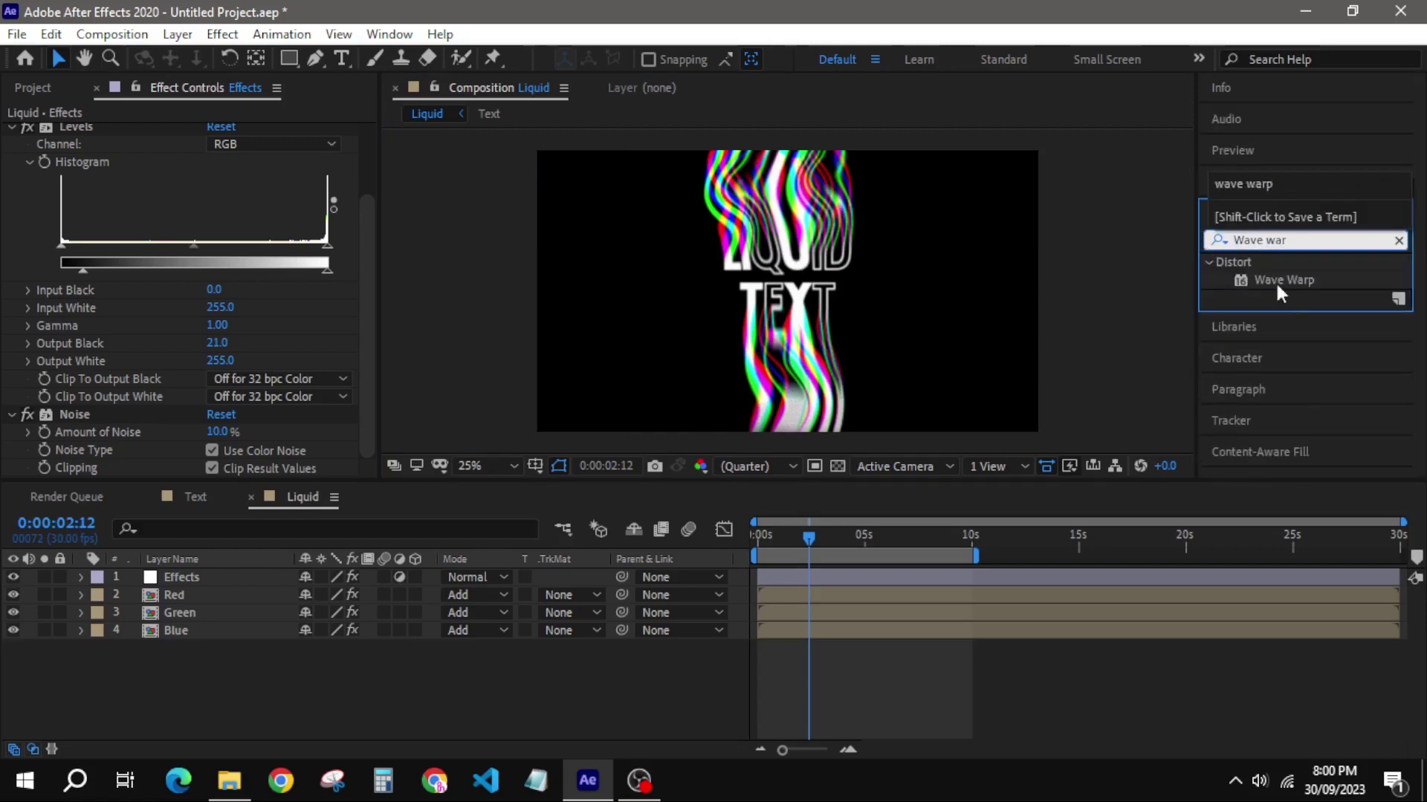
pyautogui.moveTo(1284, 281); pyautogui.dragTo(848, 574)
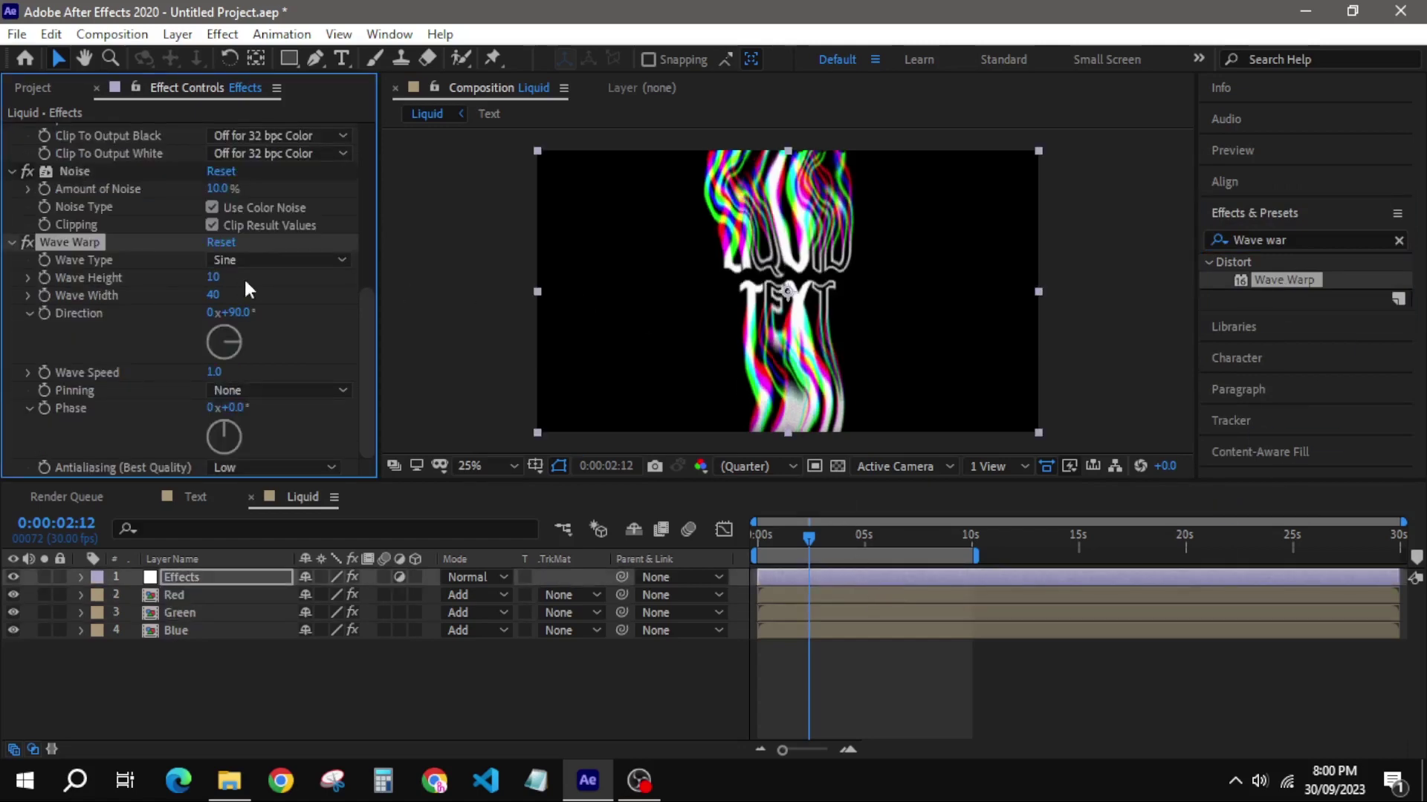
pyautogui.click(212, 281)
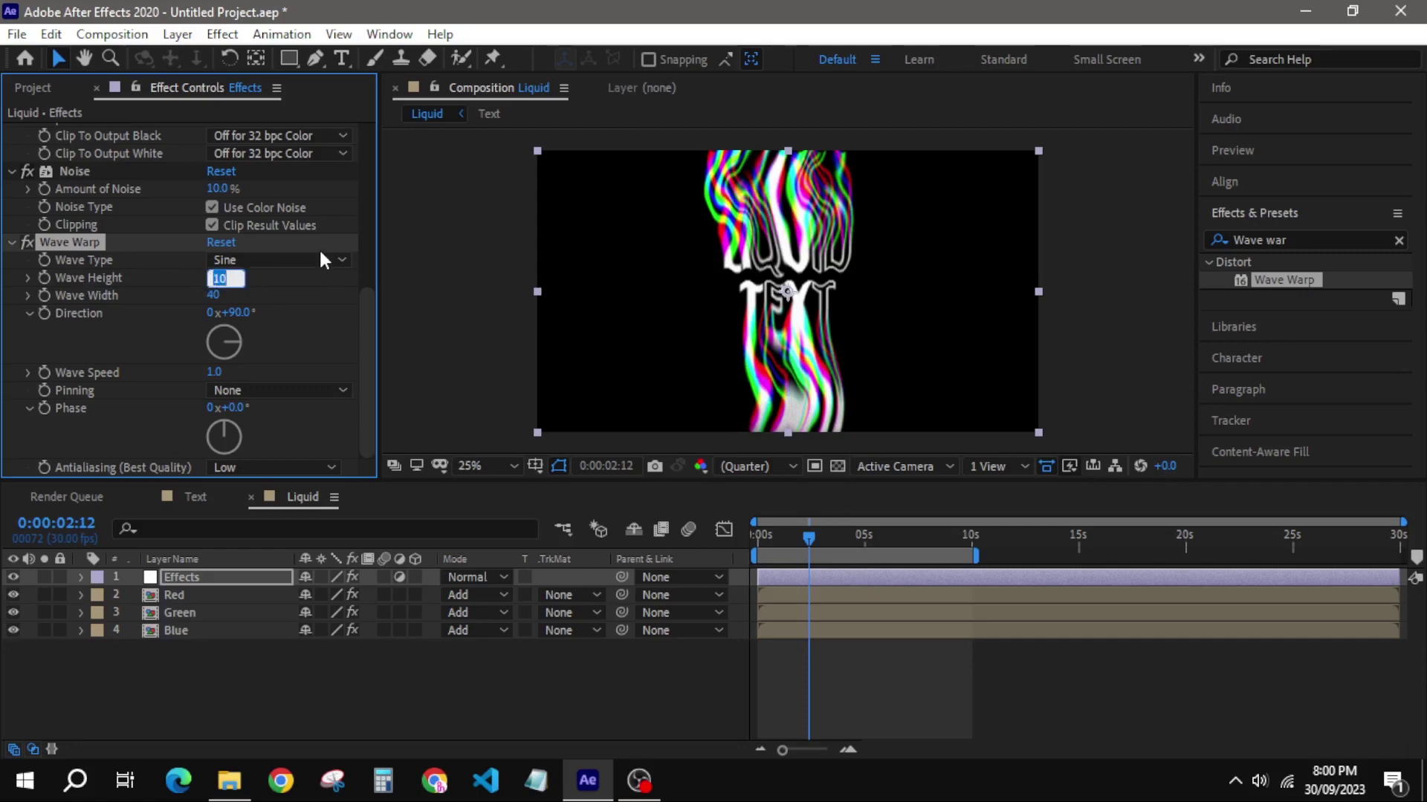
pyautogui.write('5')
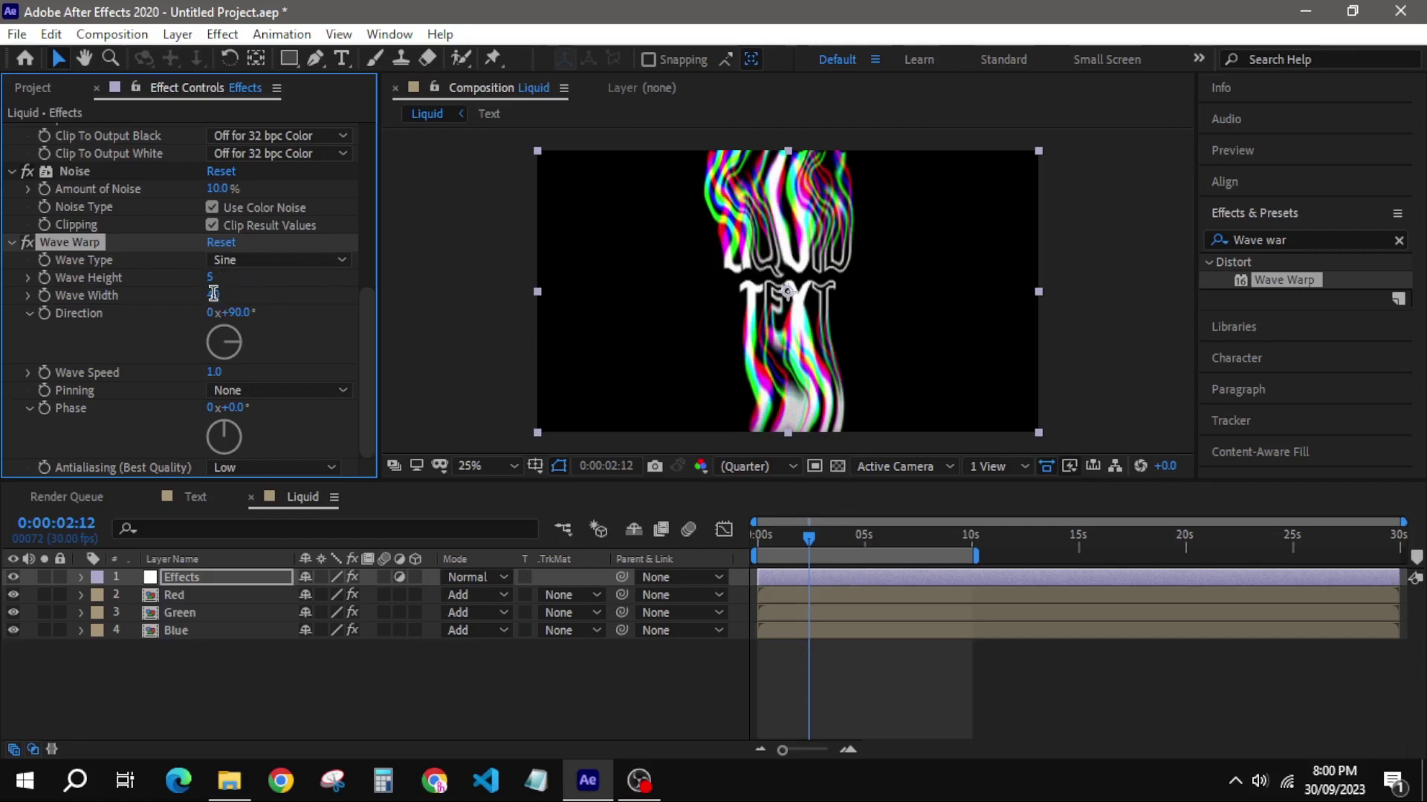
pyautogui.click(216, 296)
pyautogui.write('120')
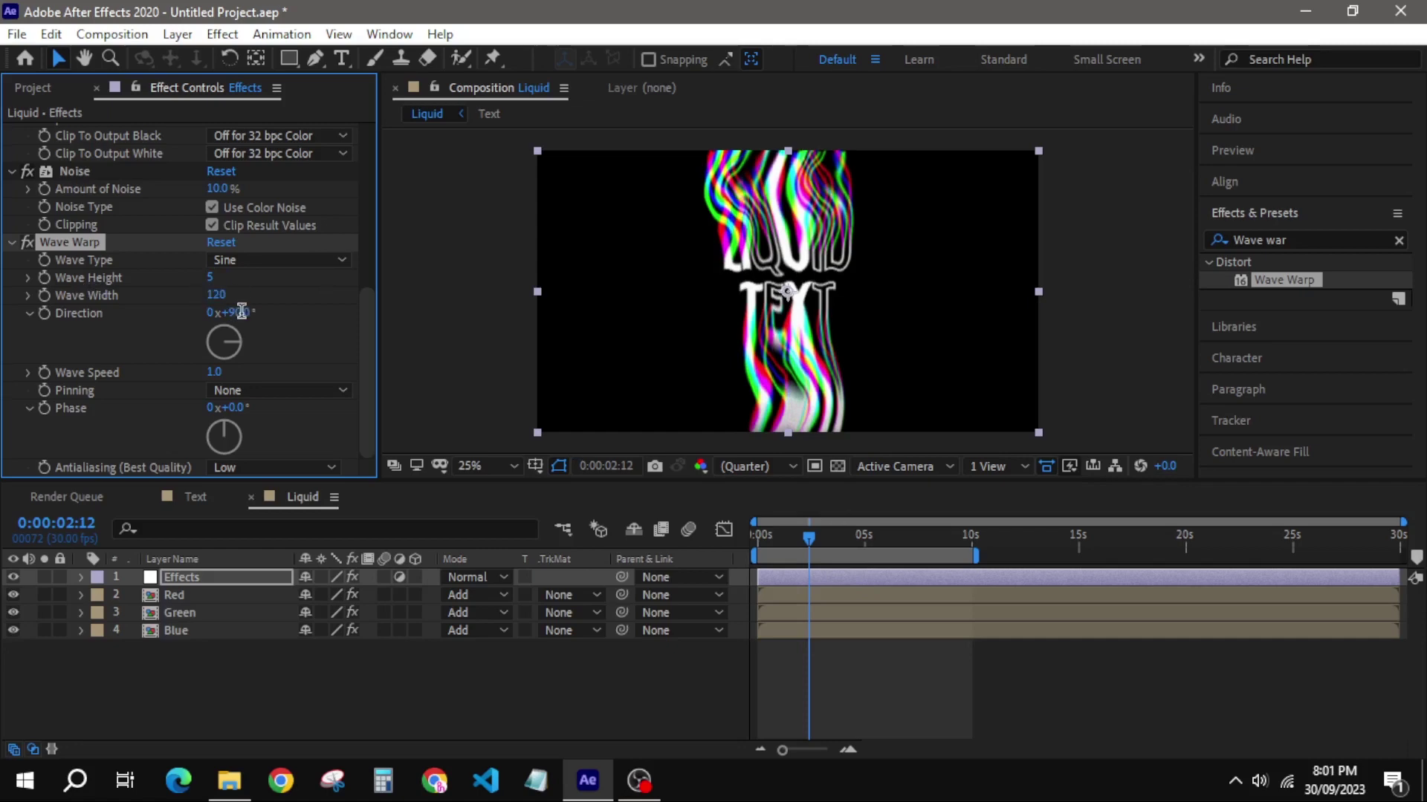
pyautogui.press('Return')
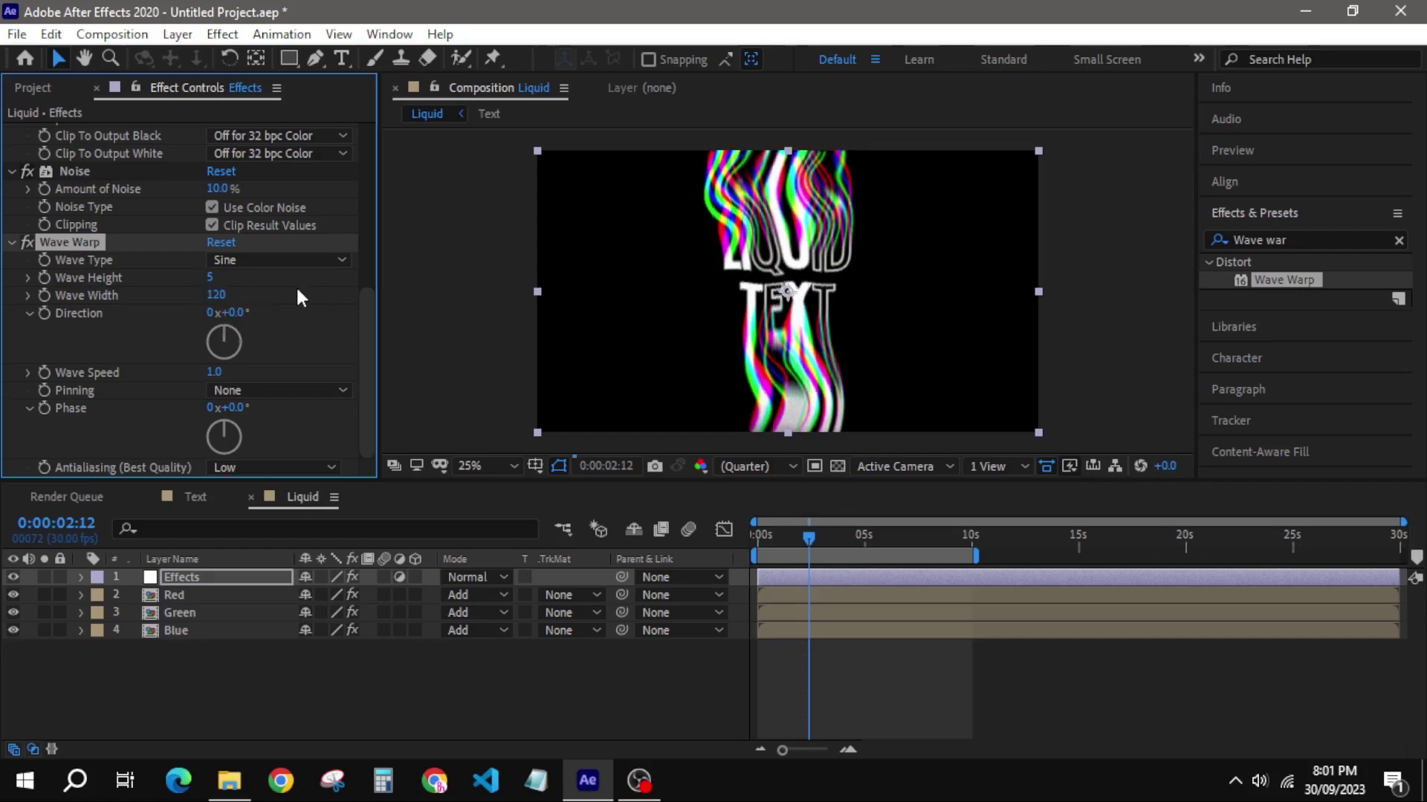